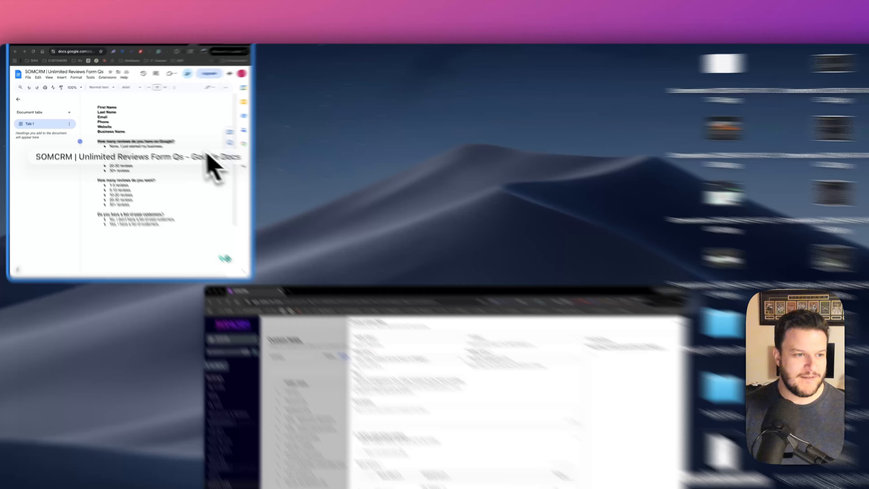
- Bring the 'SOMCRM | Unlimited Reviews Form Qs' Google Doc forward and maximize its window
click(161, 144)
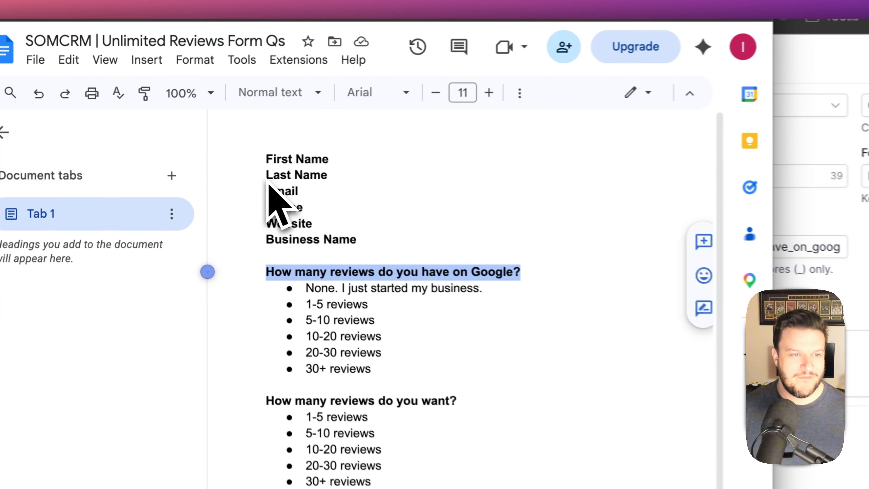
key(ctrl+alt+Return)
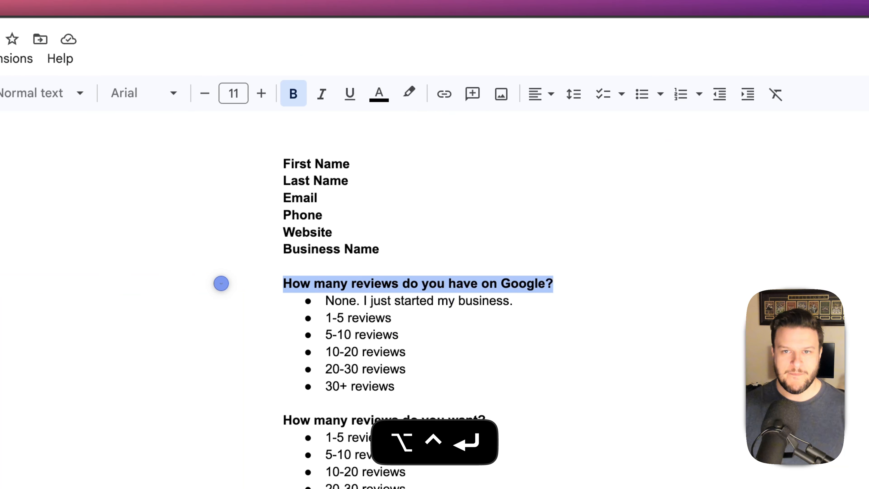
drag(633, 3, 619, 132)
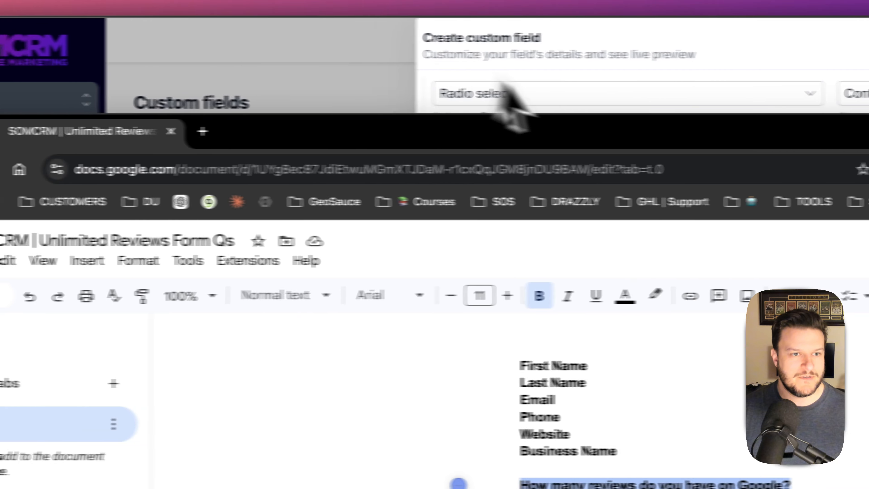
key(ctrl+alt+Return)
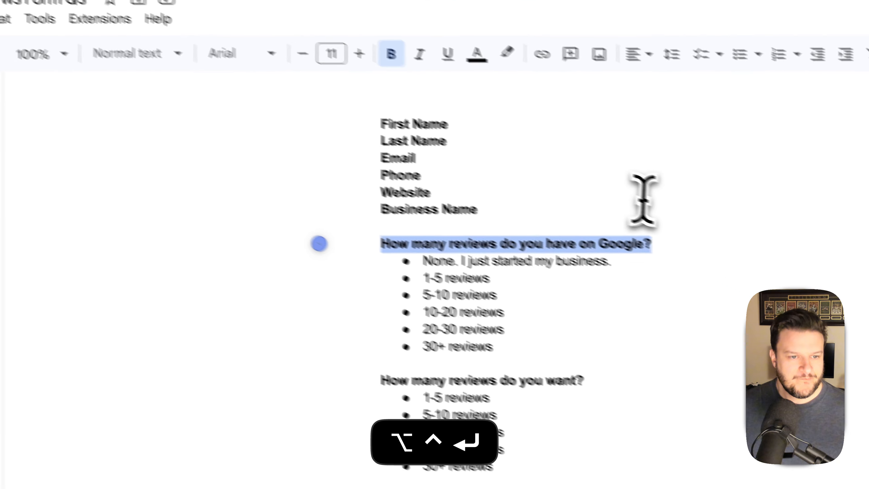
click(467, 307)
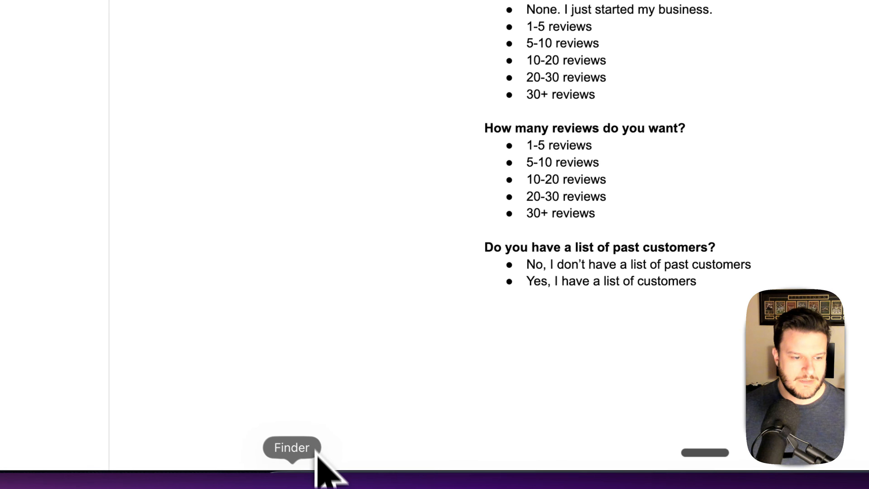
click(230, 456)
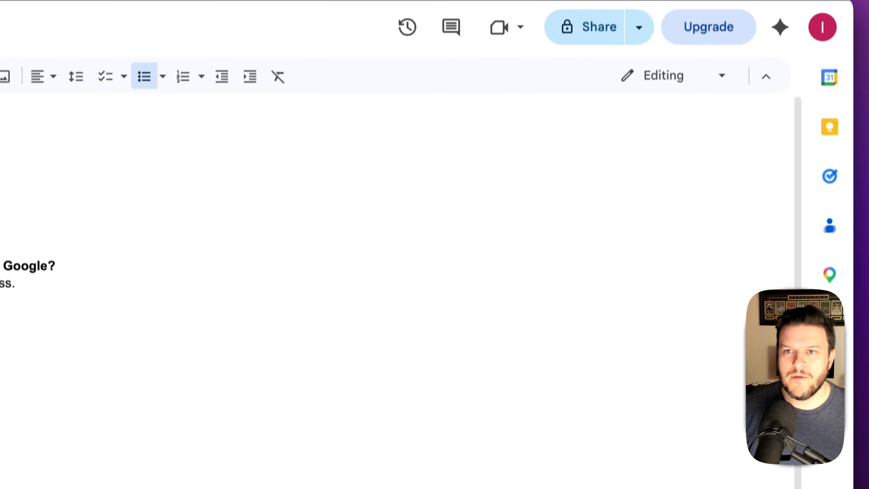
click(636, 1)
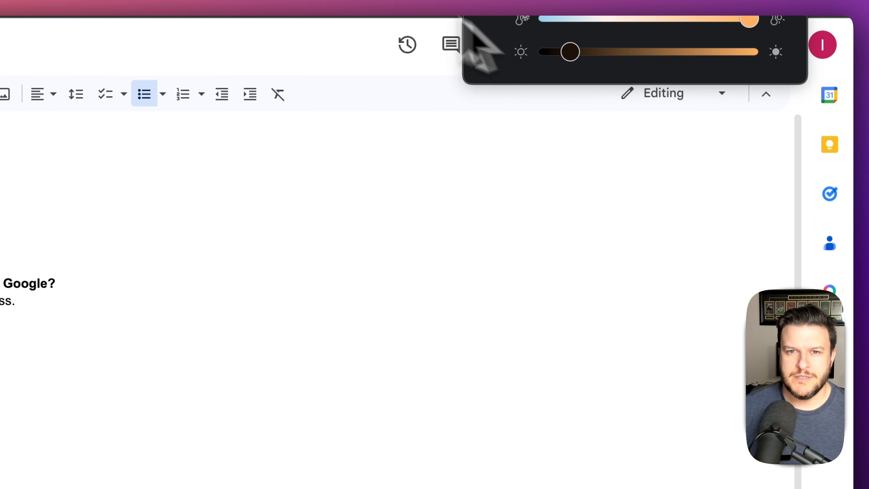
click(367, 1)
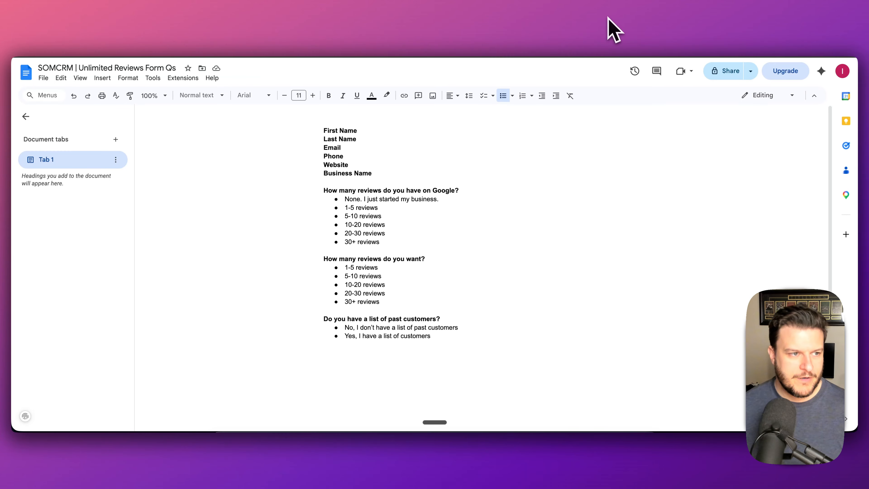
- Add a blank line above First Name and type 'OFFER: Get Unlimited Reviews'
click(324, 133)
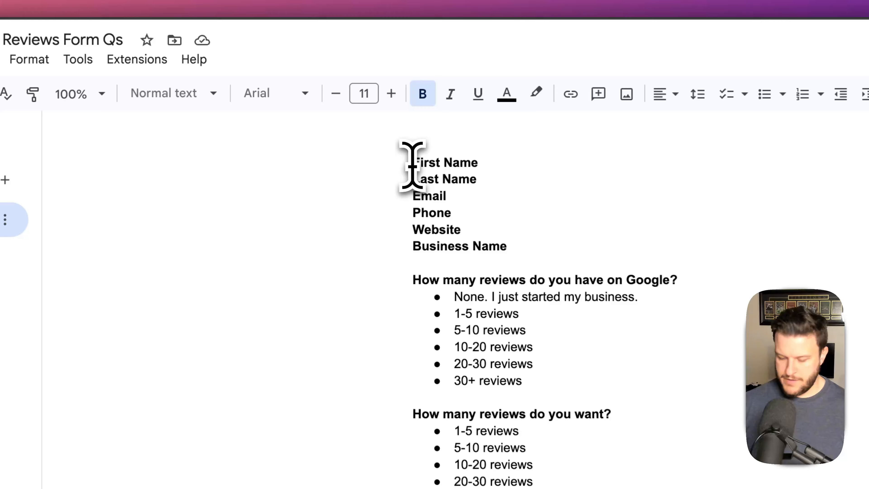
key(Return)
key(Return)
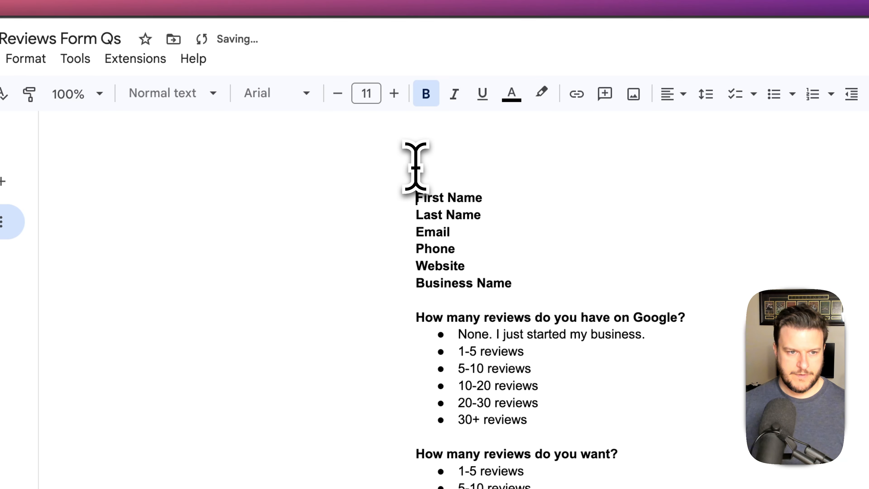
double_click(442, 146)
text(OFFER:)
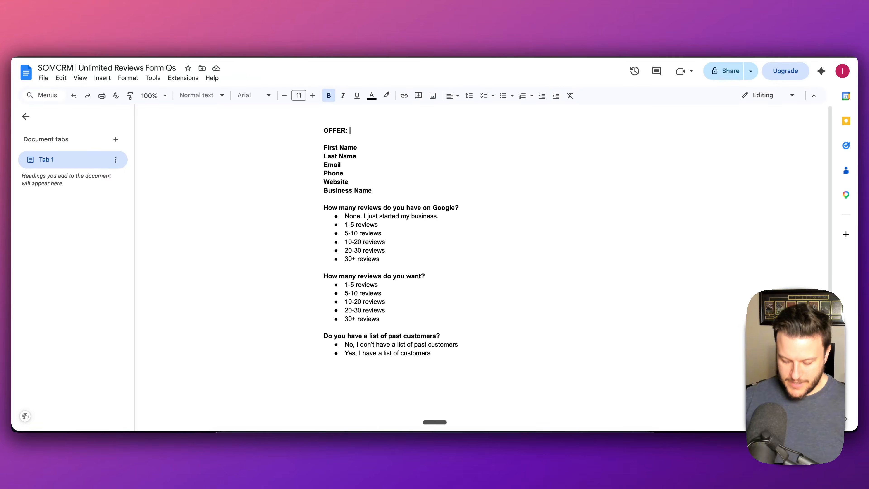
text(Get Uni)
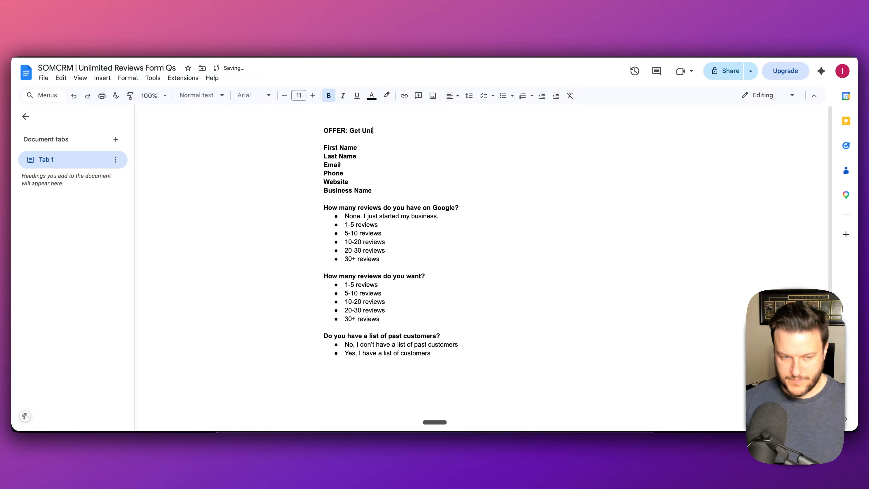
key(BackSpace)
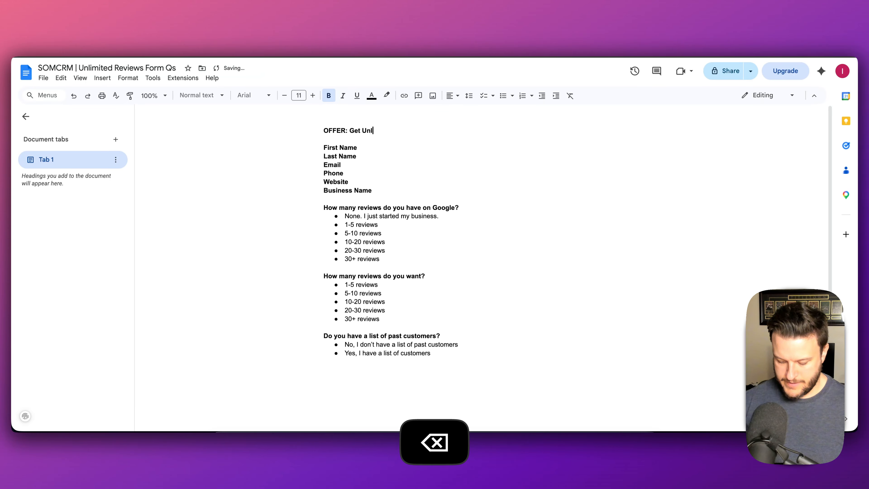
text(limited Reviews)
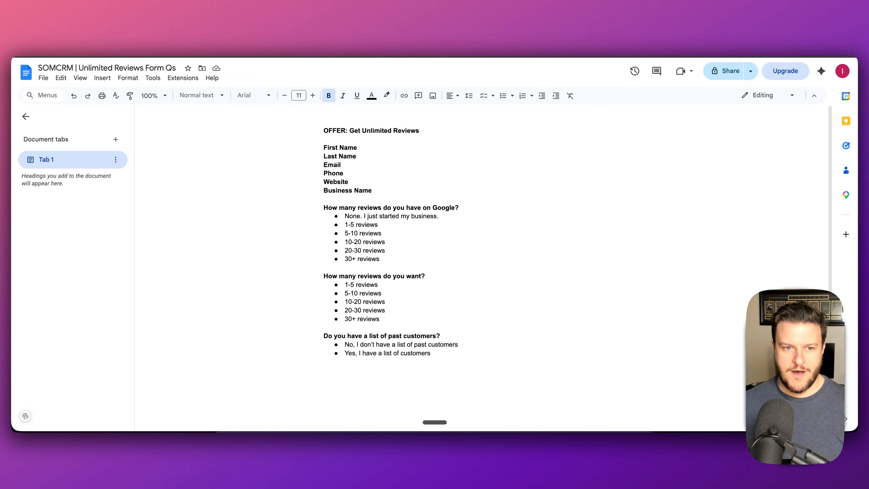
- Continue the offer with 'Zero Down. 14 Day Free Trial…' and insert '5-Star' before Reviews
text(. )
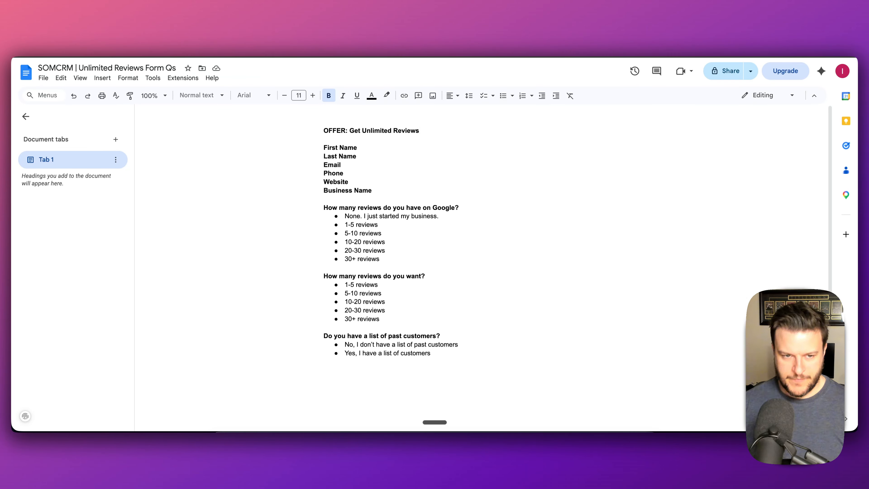
text(Zero Down. )
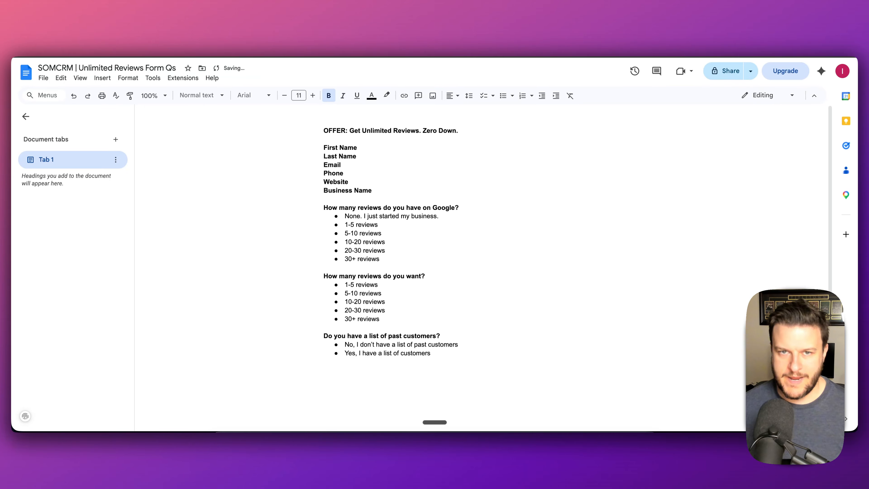
text(14 Days)
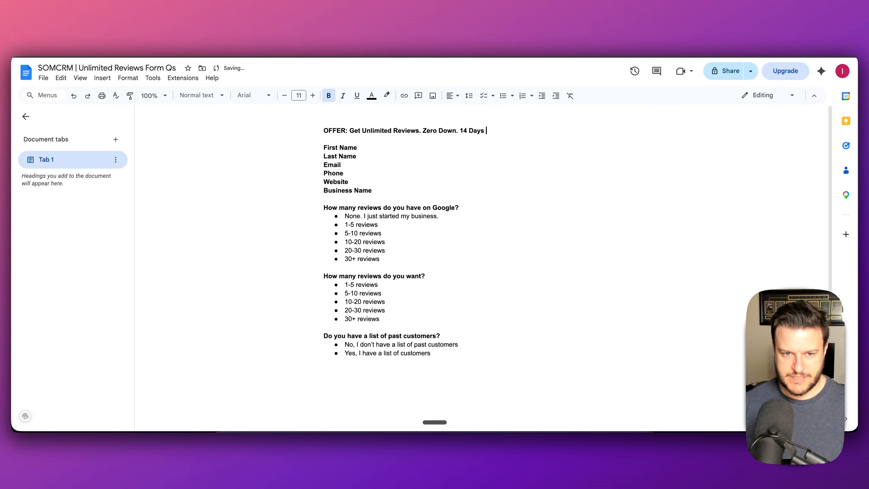
key(BackSpace)
key(BackSpace)
text(Free )
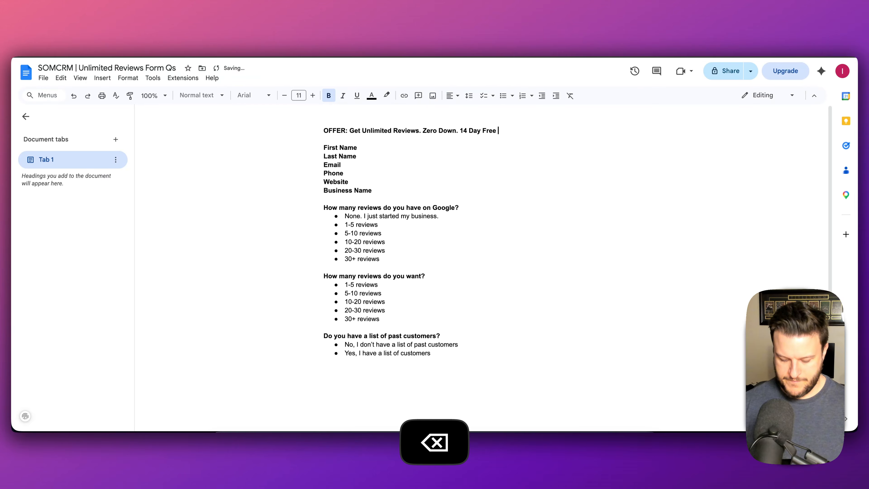
text(Trial. Do)
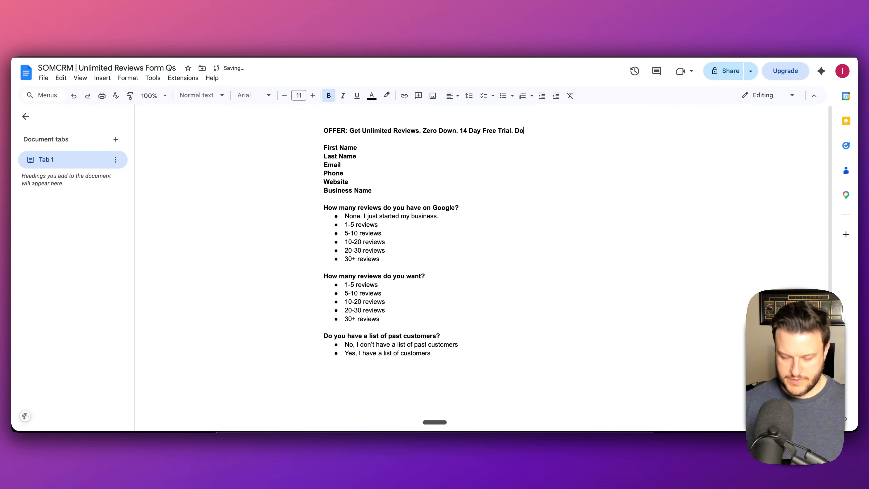
text(n't Pay Until )
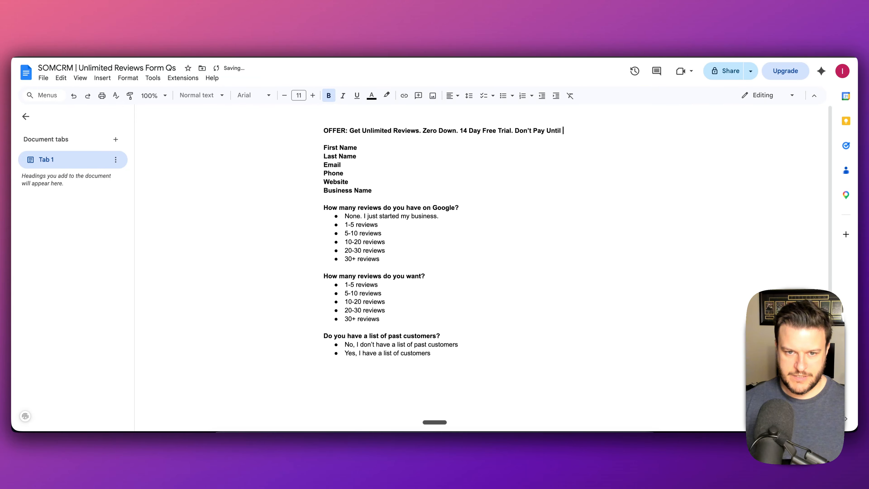
text(You Get 5 Star Rev)
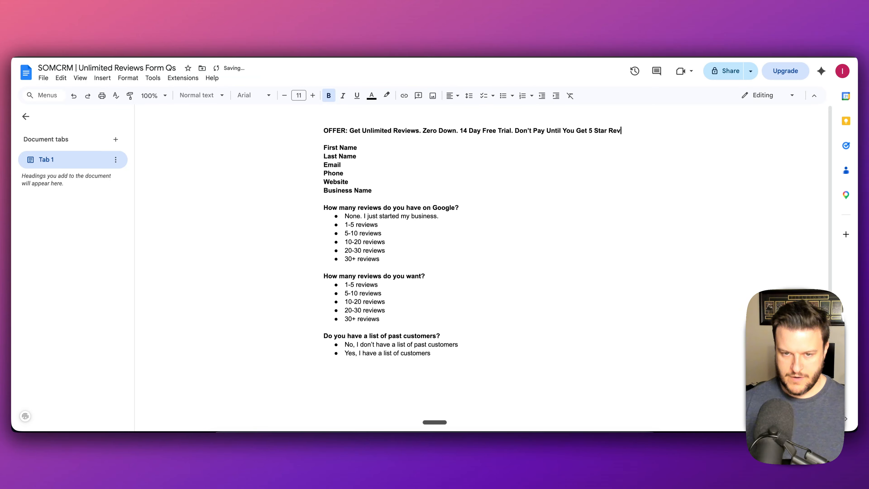
text(iews)
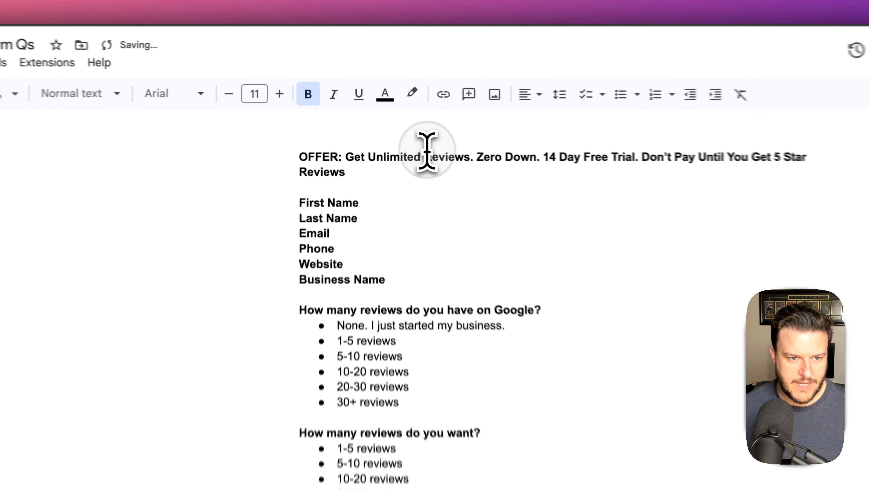
click(393, 130)
text(5-Star)
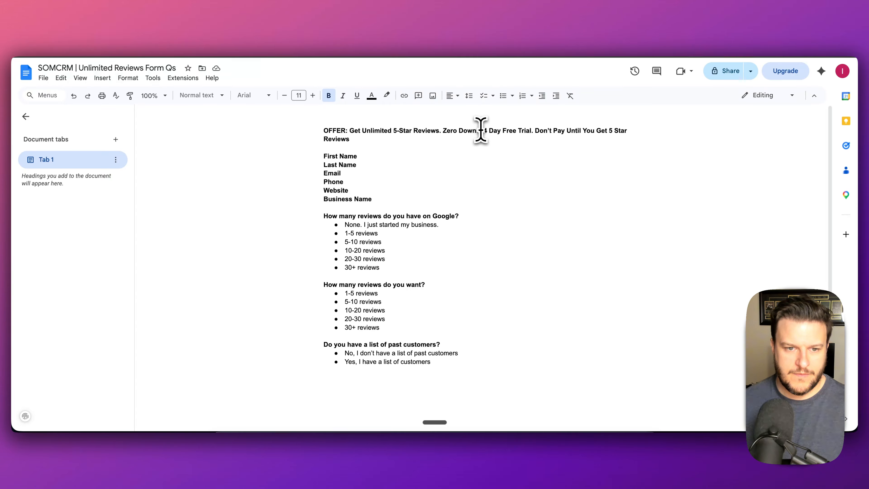
- Replace 'Zero Down' with 'Pay Zero Today' in the offer line
drag(476, 131, 444, 134)
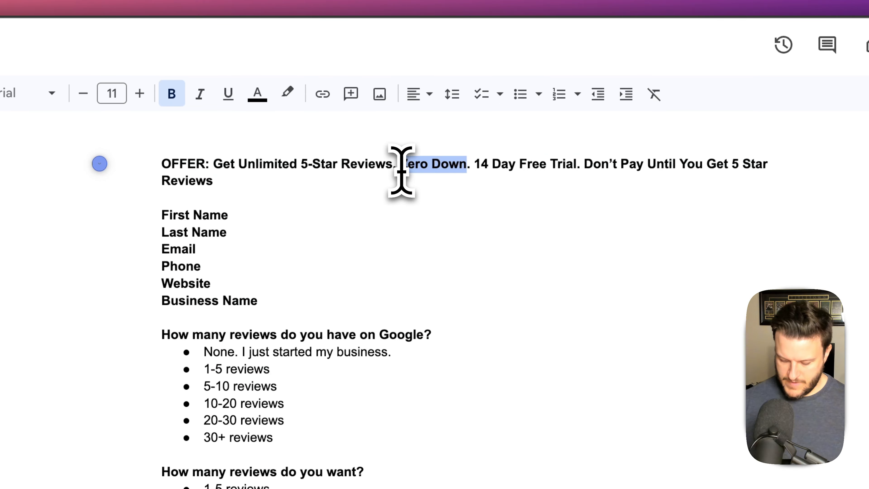
text(Pay z)
key(BackSpace)
text(Zero )
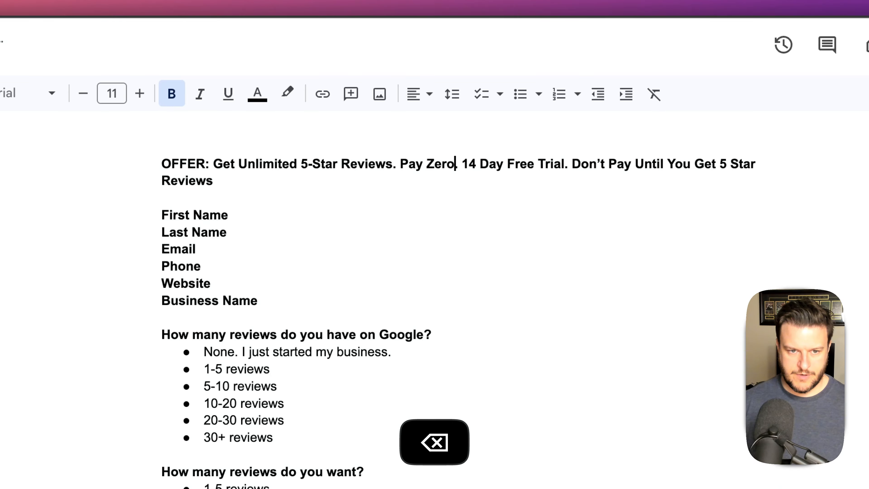
text(Today)
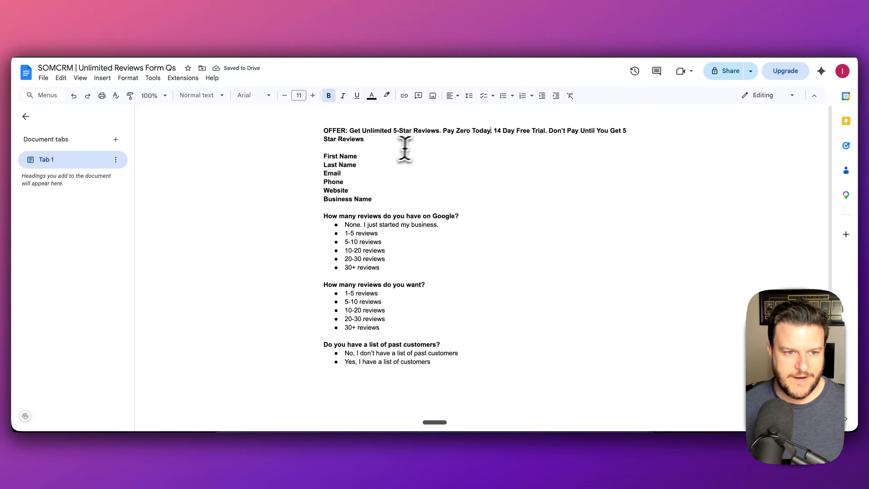
- Leave the offer line and switch back to the SOMCRM custom field form
click(383, 141)
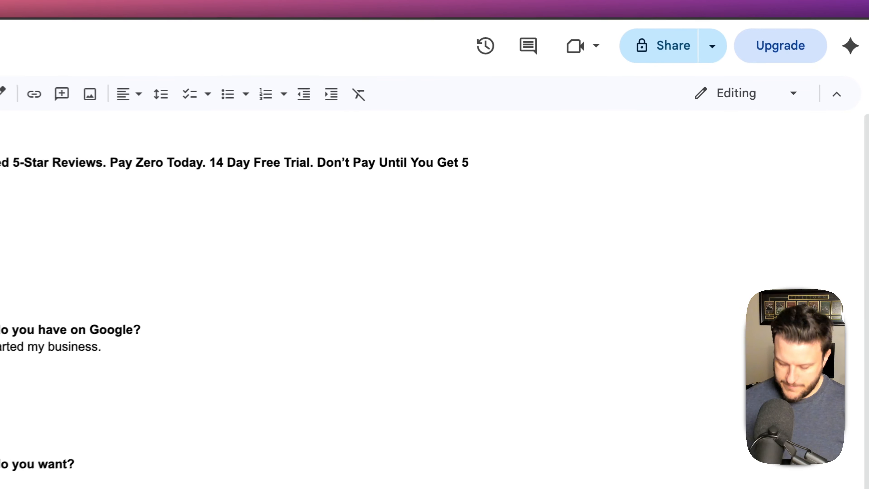
key(ctrl+alt+Left)
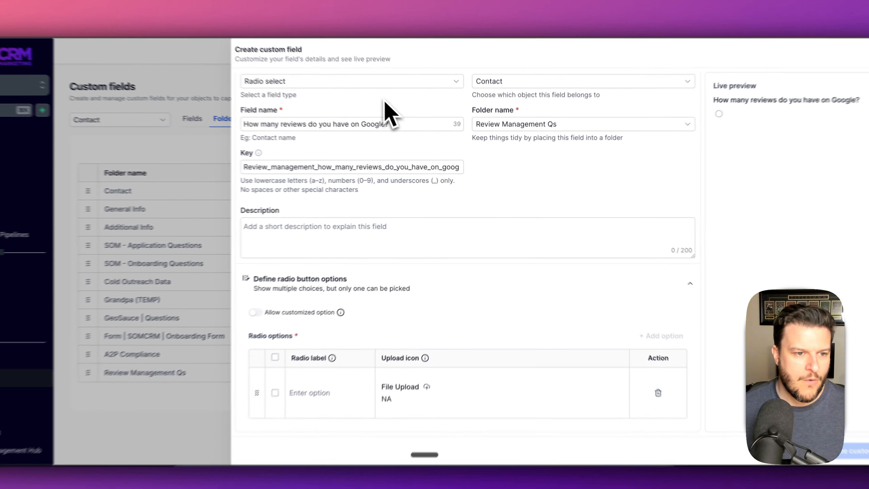
- Discard the unfinished custom field and delete the empty folder created May 16, 2026
click(216, 147)
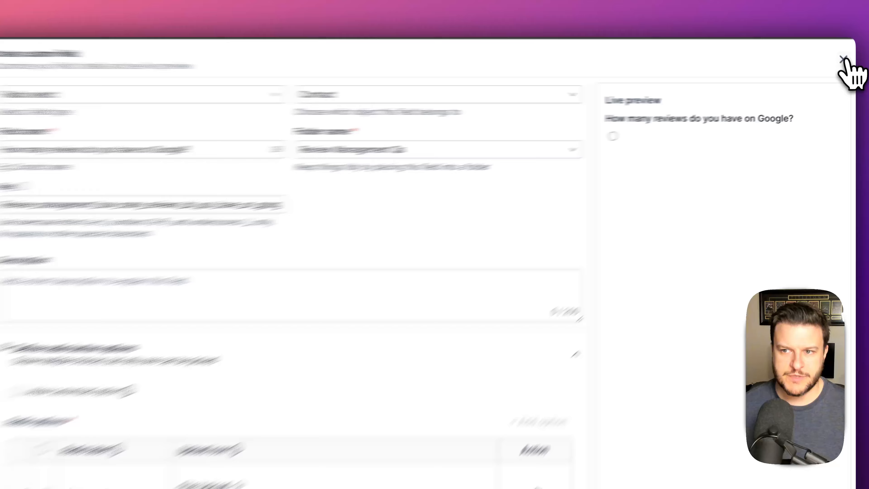
click(849, 71)
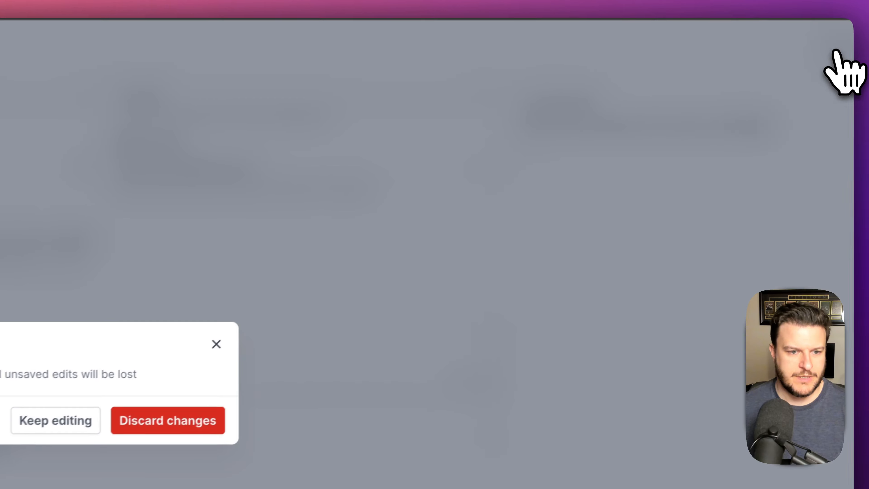
click(418, 358)
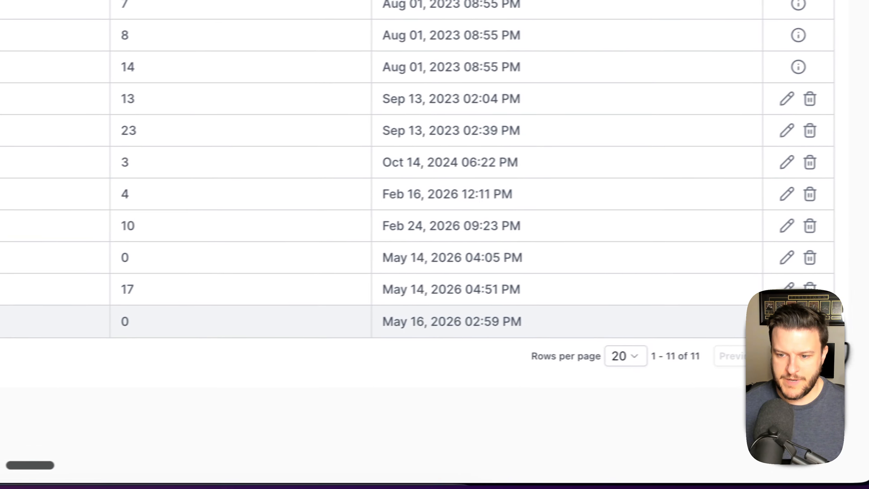
click(787, 309)
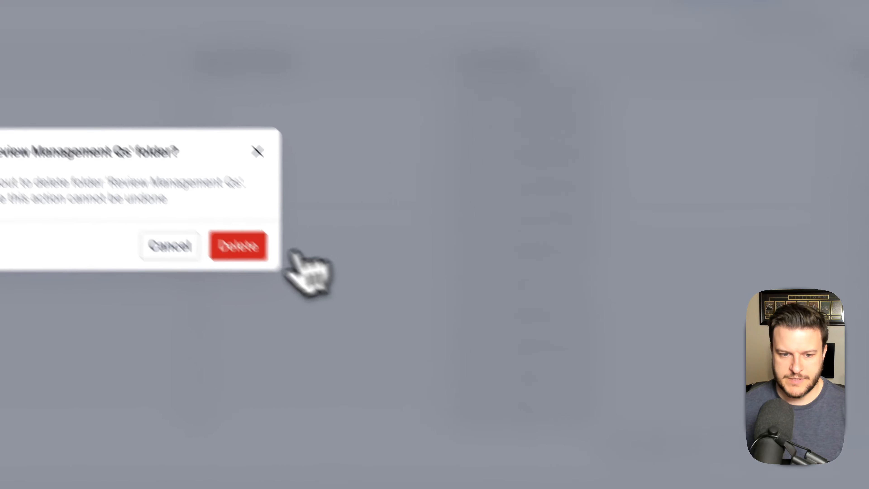
click(238, 246)
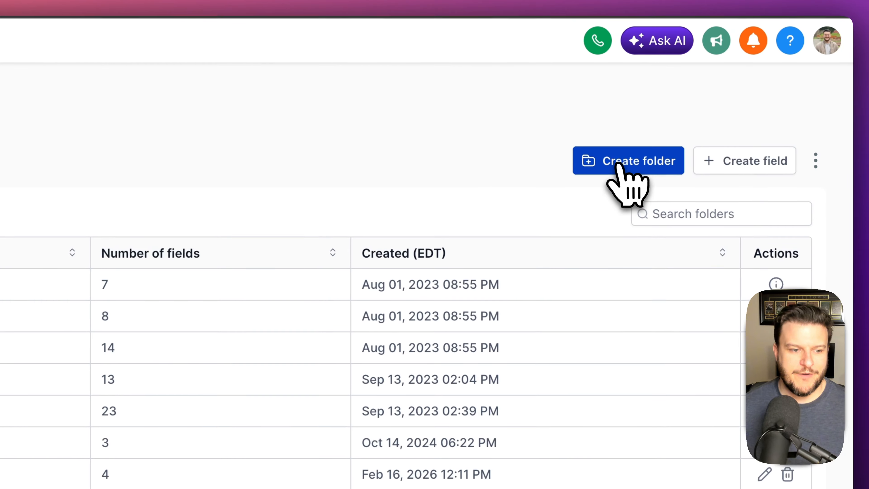
- Create a Contact field folder named 'Review Management' and open it
click(741, 129)
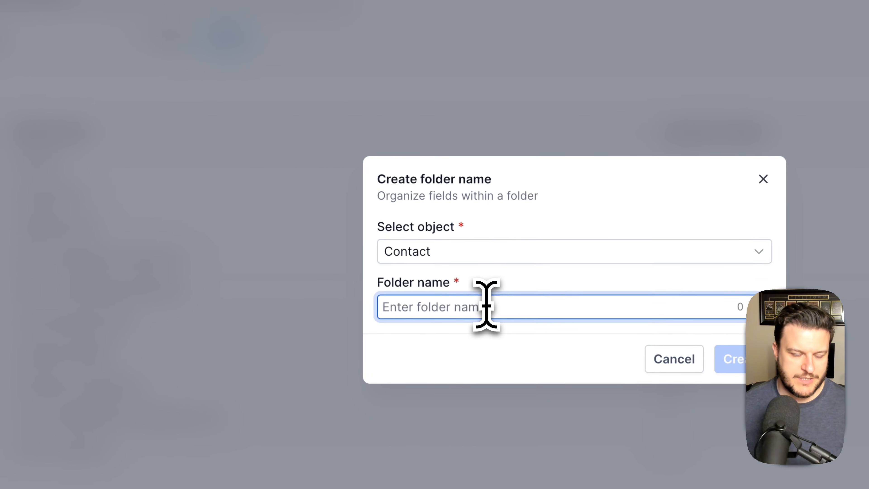
text(Review)
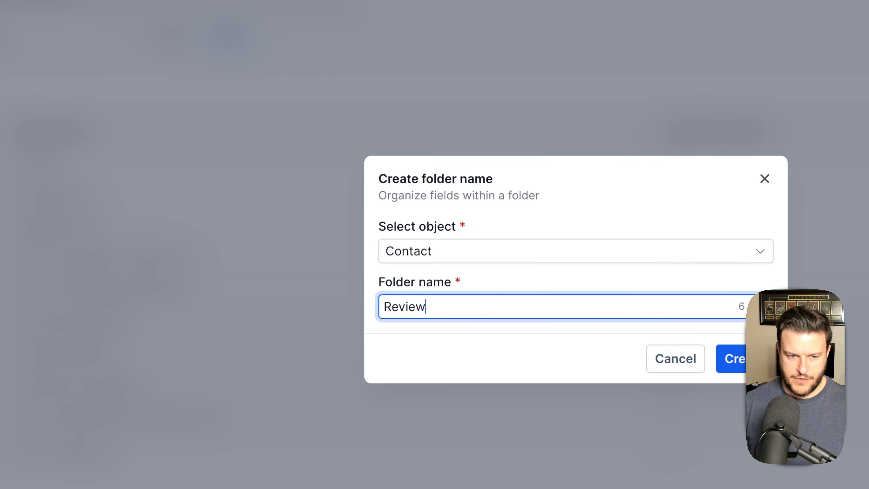
text( Management)
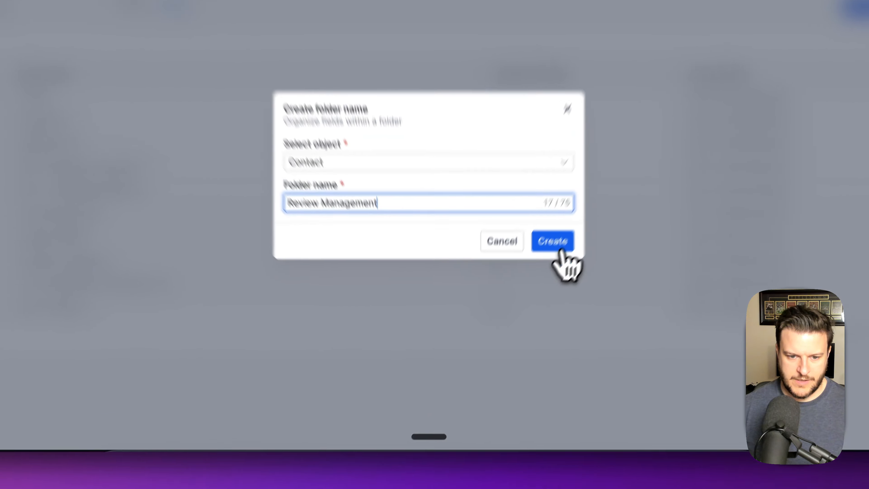
click(519, 289)
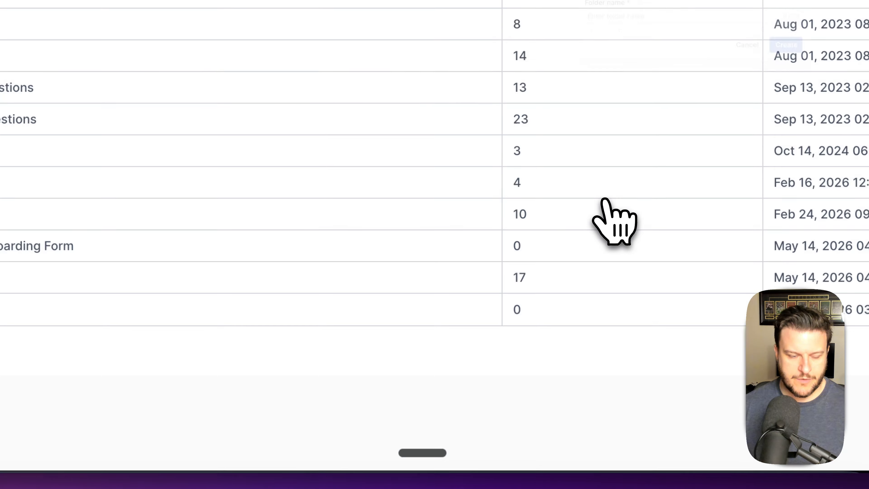
click(21, 310)
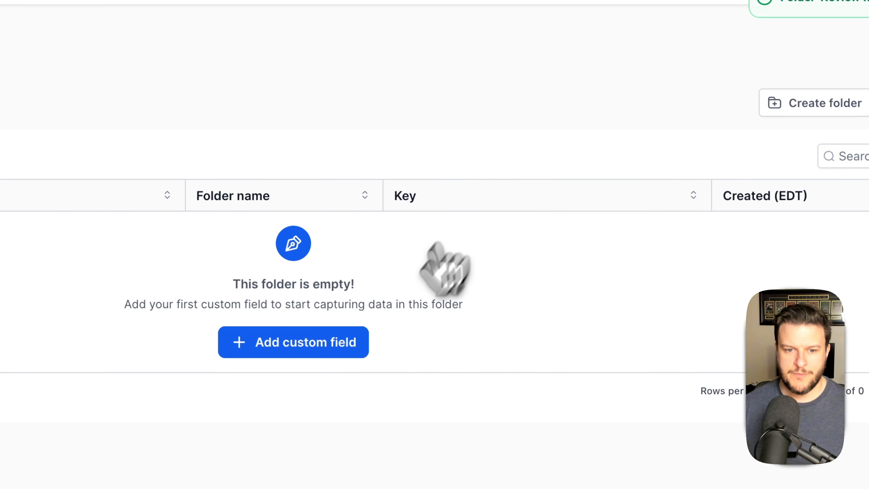
- Start a new custom field and review the doc's contact fields and survey questions beside it
click(333, 351)
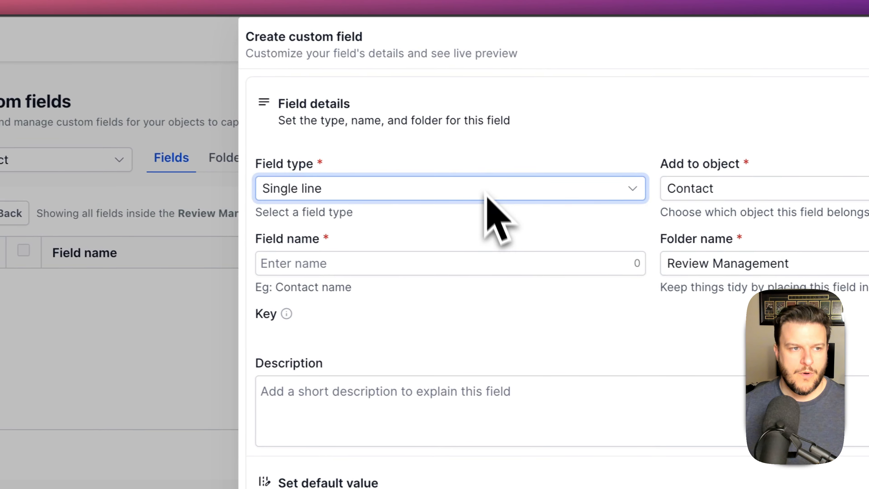
key(ctrl+alt+Right)
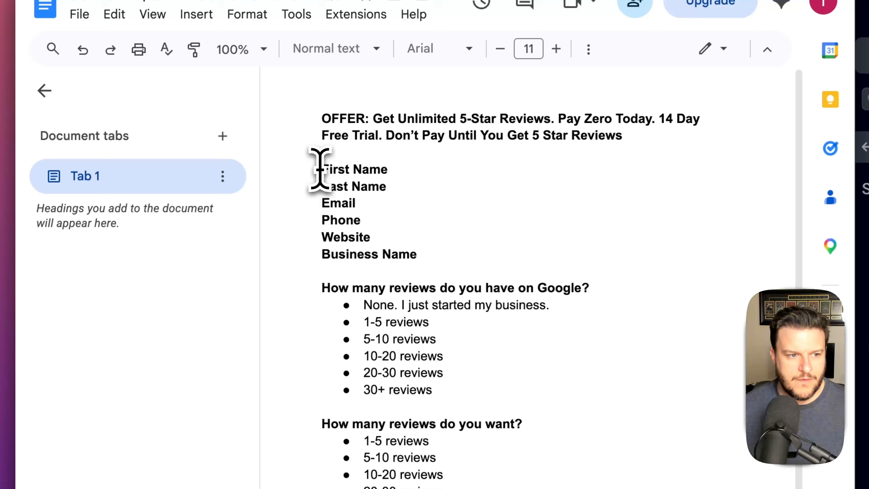
drag(166, 157, 199, 156)
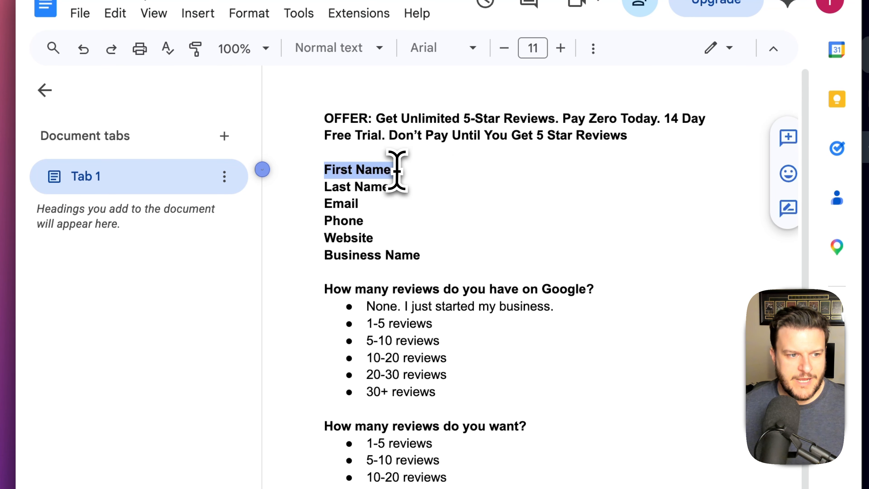
drag(323, 188, 407, 187)
drag(325, 204, 367, 203)
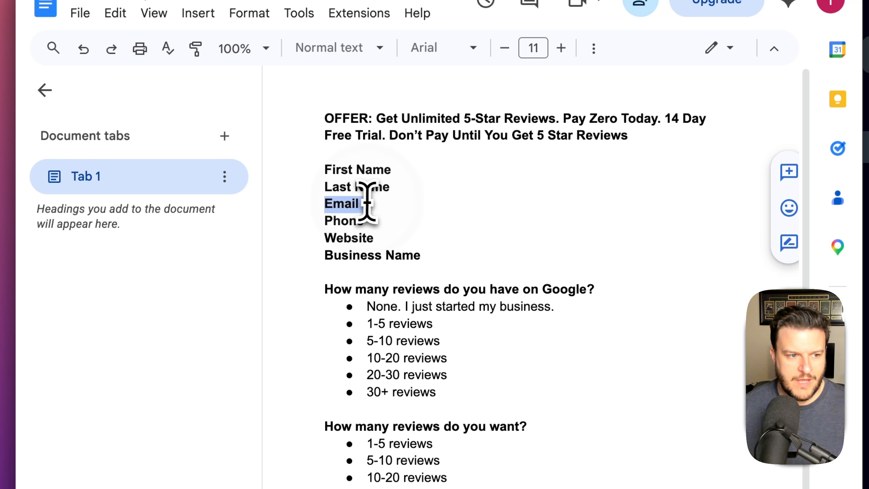
drag(325, 221, 369, 221)
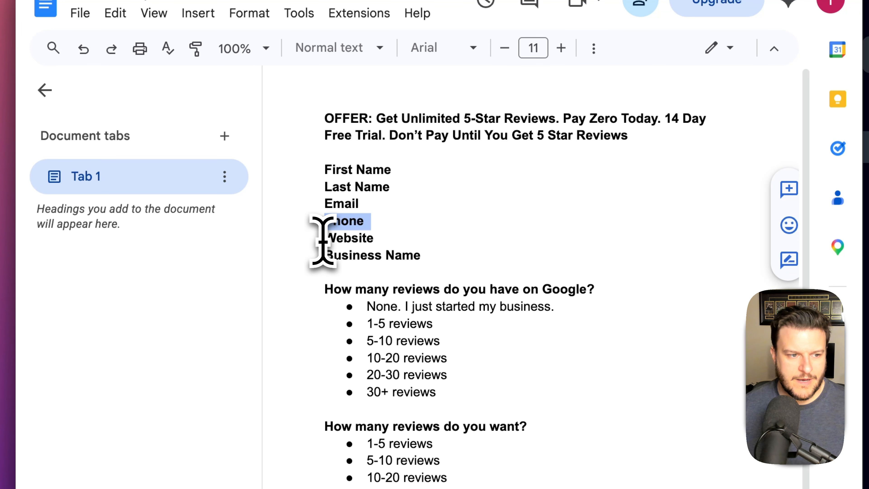
drag(324, 238, 373, 238)
drag(325, 255, 420, 255)
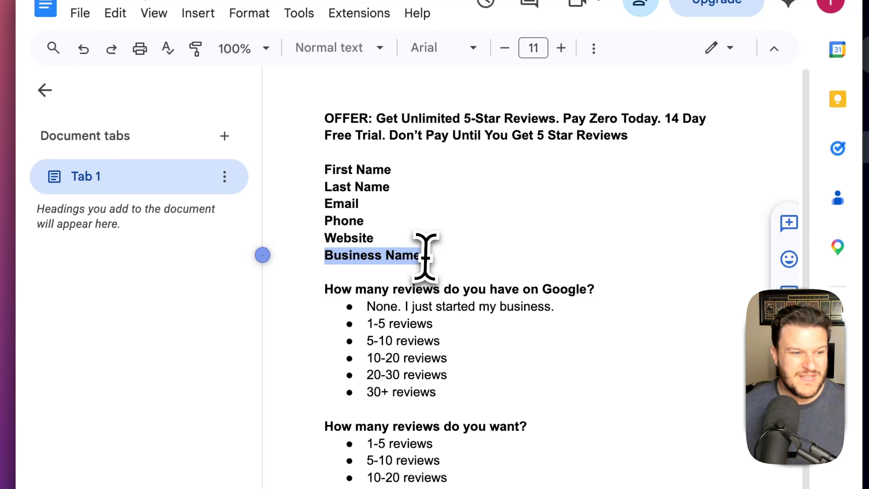
click(455, 256)
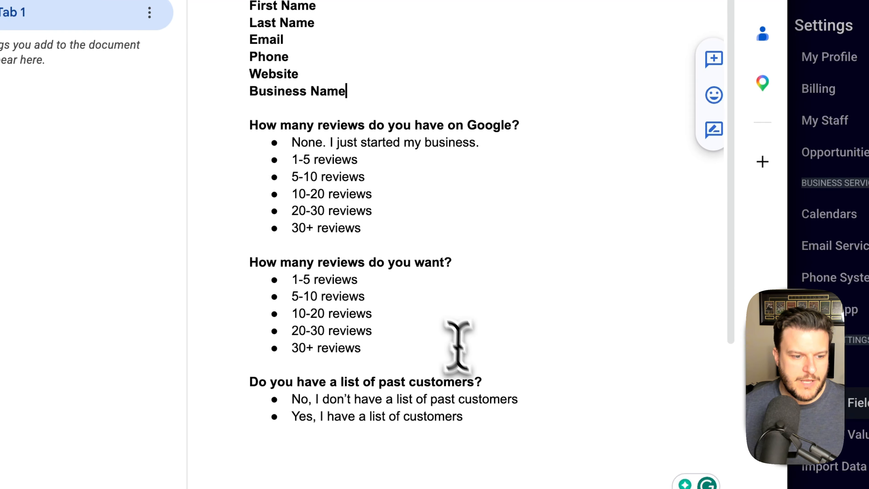
drag(533, 415, 300, 109)
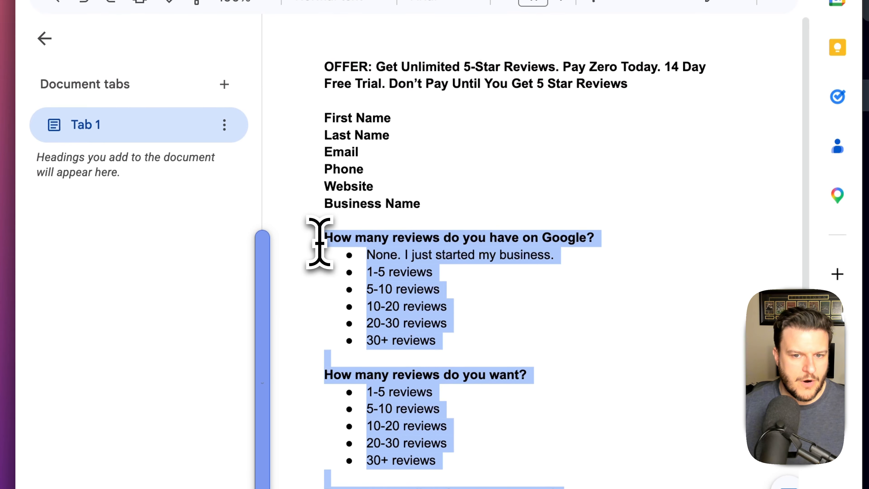
double_click(440, 202)
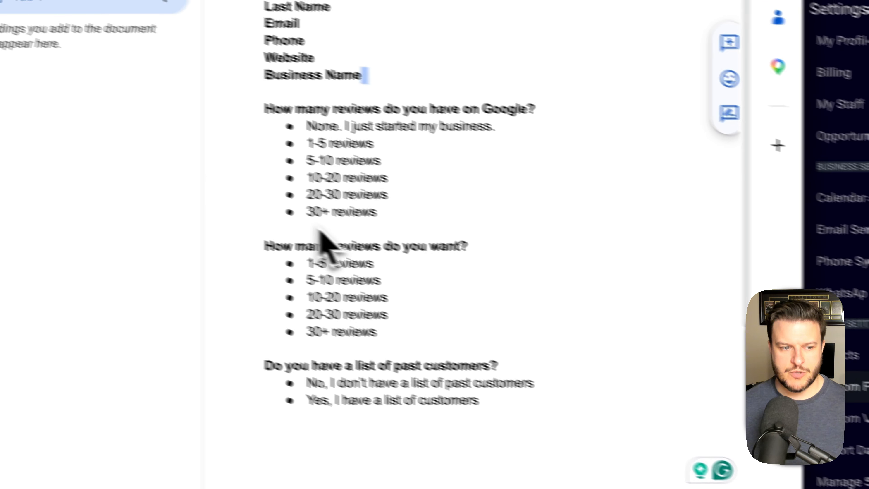
drag(323, 144, 601, 436)
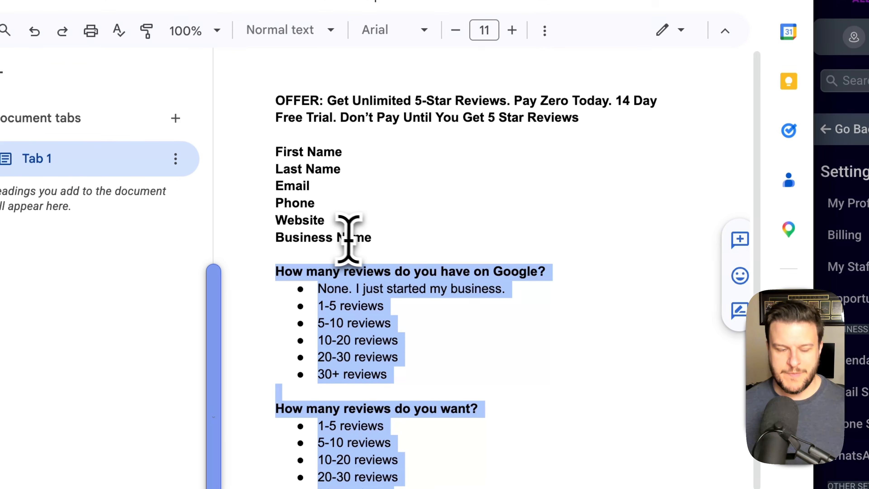
click(184, 256)
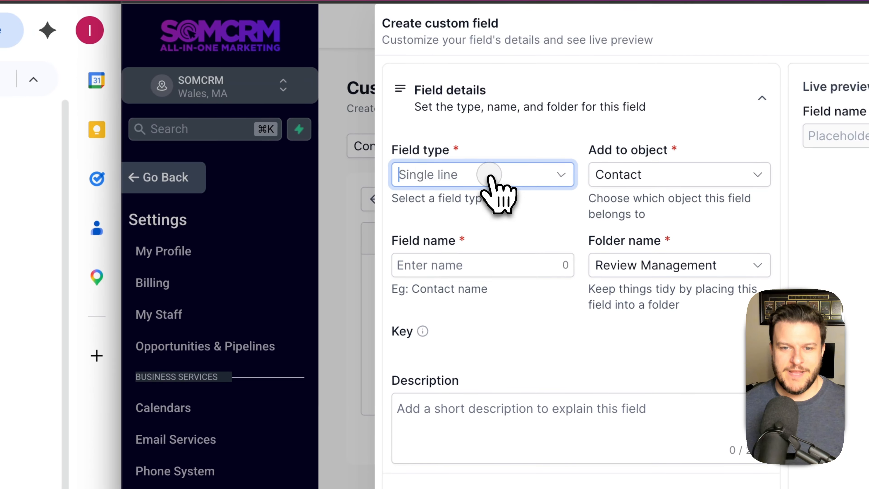
- Set the new field's type to Radio select
click(619, 143)
scroll(477, 261, down, 1)
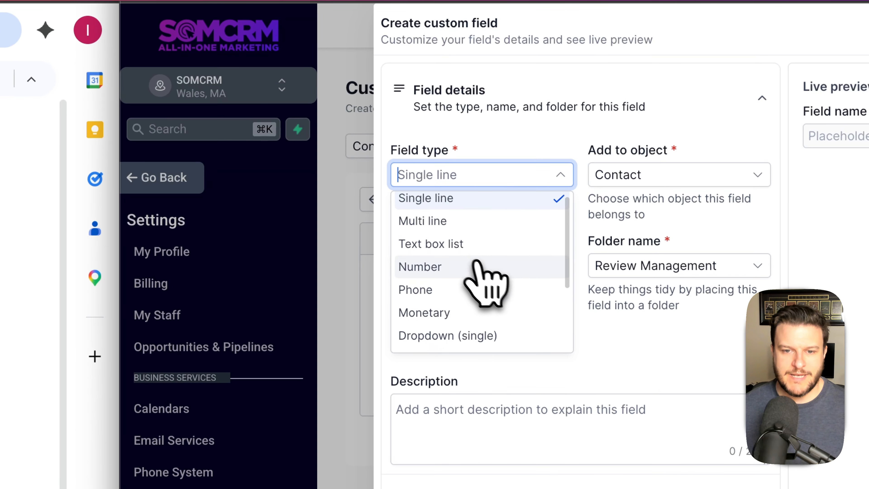
scroll(489, 291, down, 1)
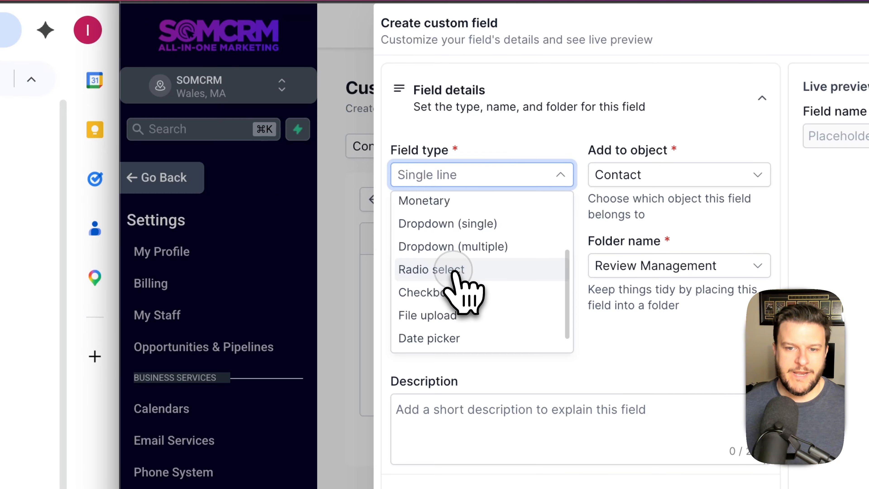
click(456, 273)
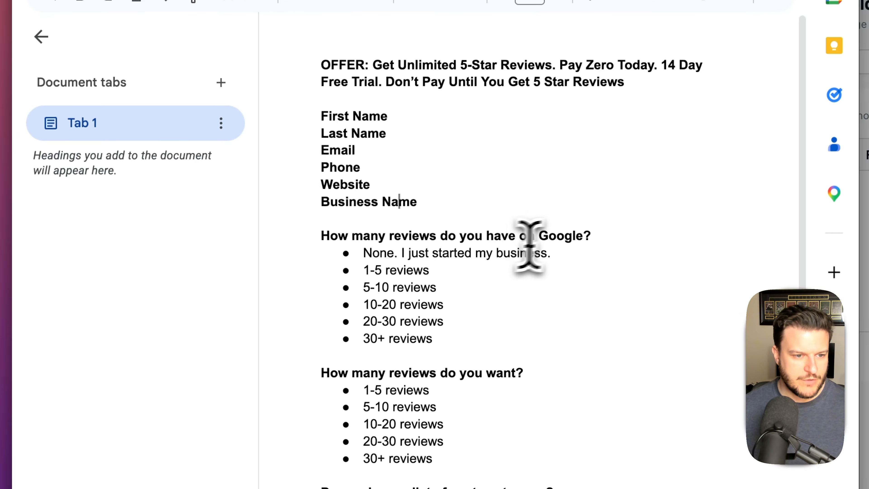
- Name the field 'How many reviews do you have on Google?' and edit its key with a review_management_ prefix
drag(581, 243, 291, 248)
key(super+c)
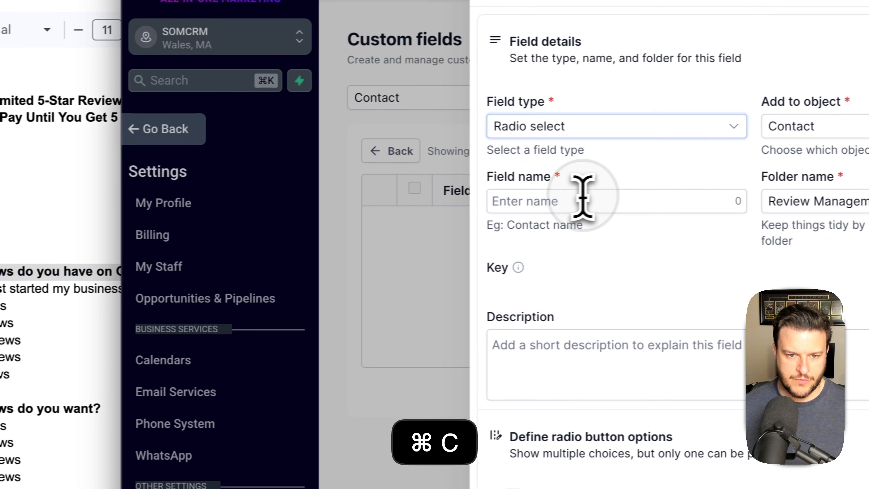
click(703, 190)
key(super+v)
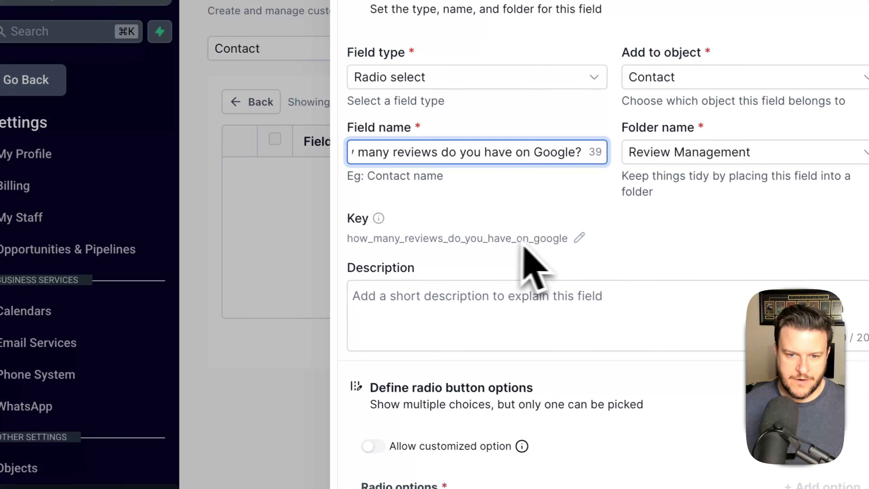
click(579, 237)
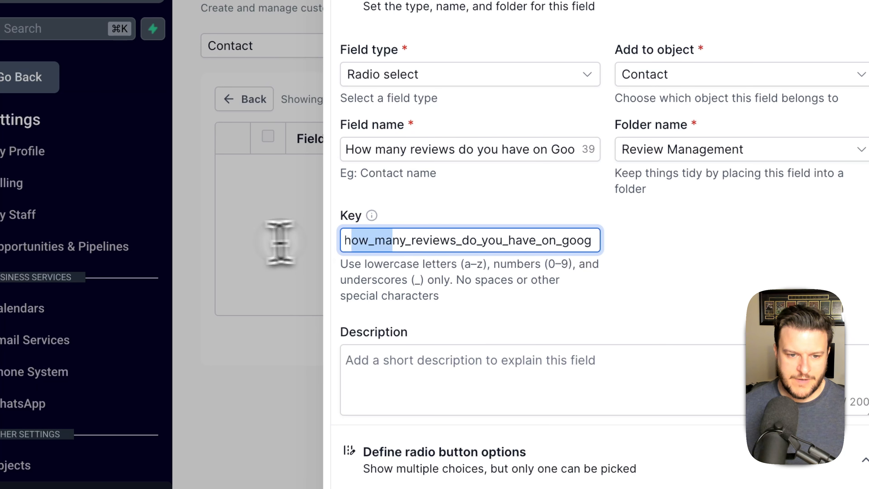
drag(280, 242, 333, 250)
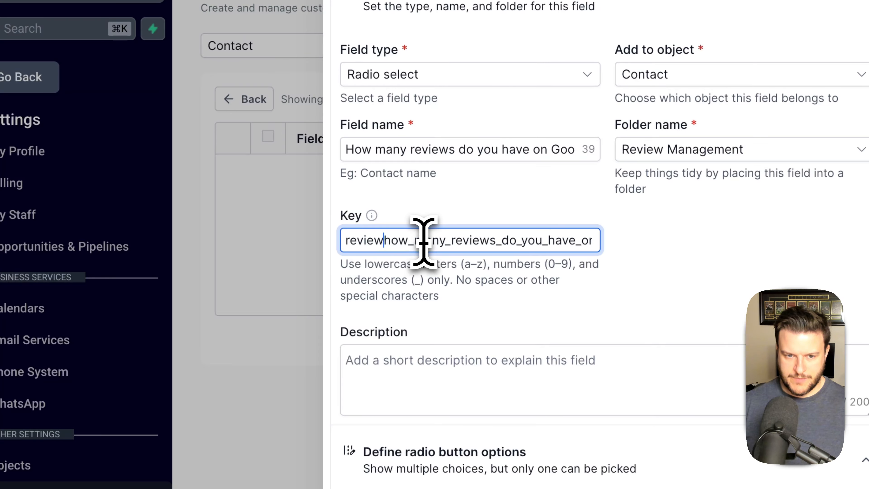
text(_)
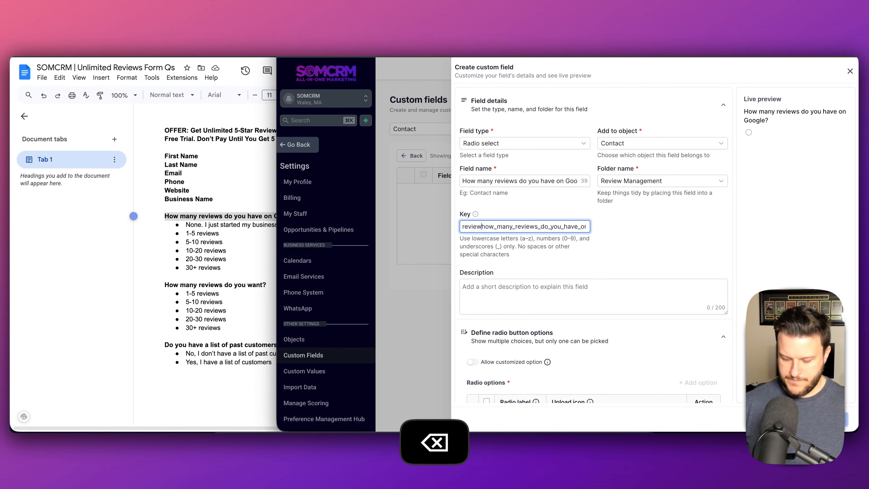
text(management_)
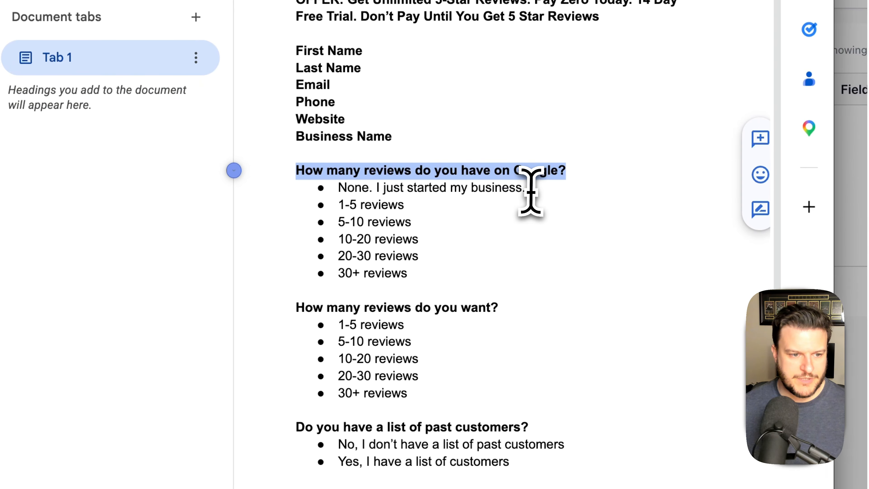
- Arrange the doc and CRM side by side and add 'None. I just started my business.' as the first option
drag(518, 186, 361, 185)
key(super+c)
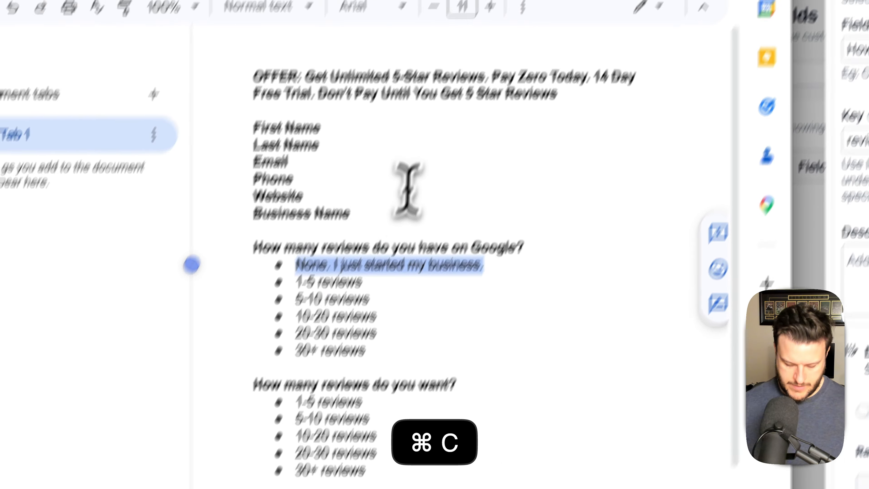
key(ctrl+alt+Left)
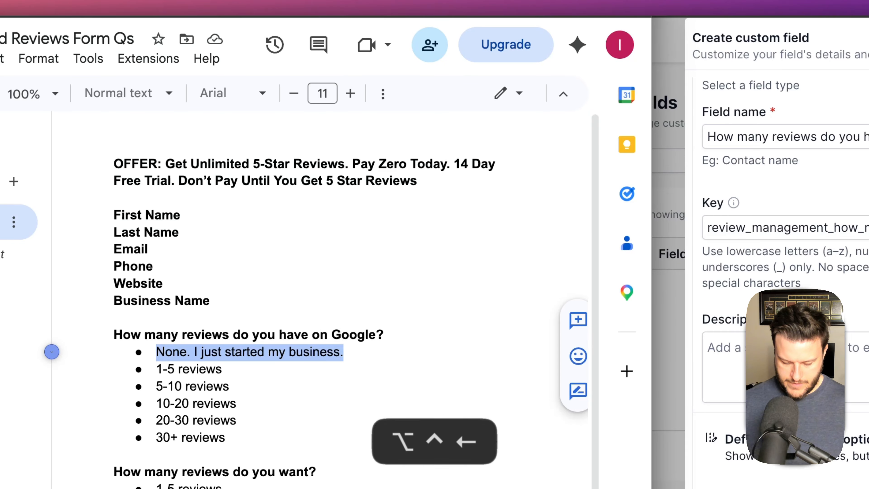
key(ctrl+alt+s)
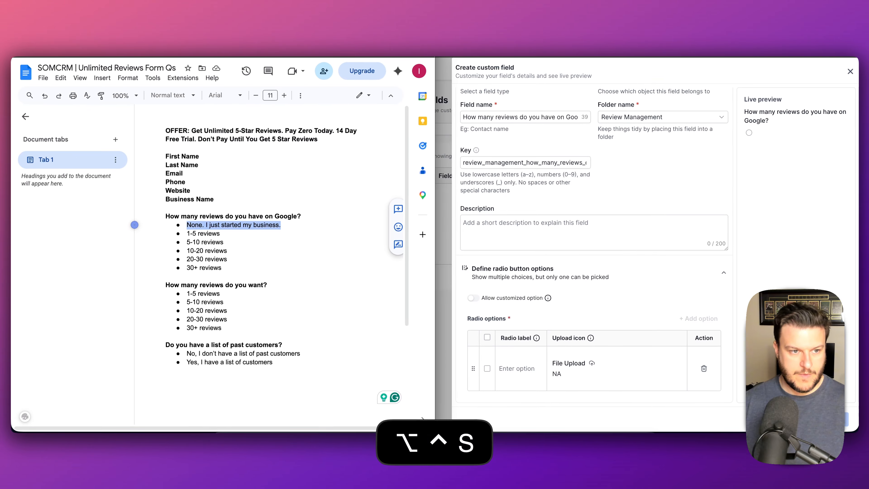
key(ctrl+alt+d)
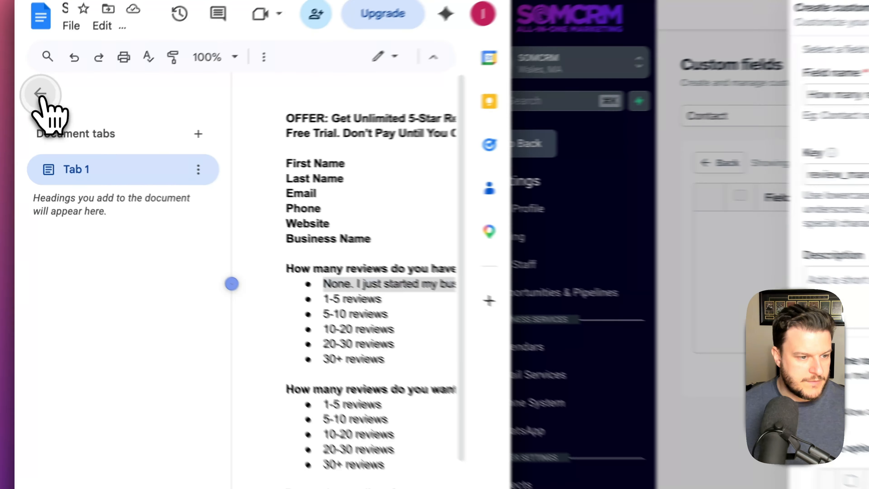
click(26, 117)
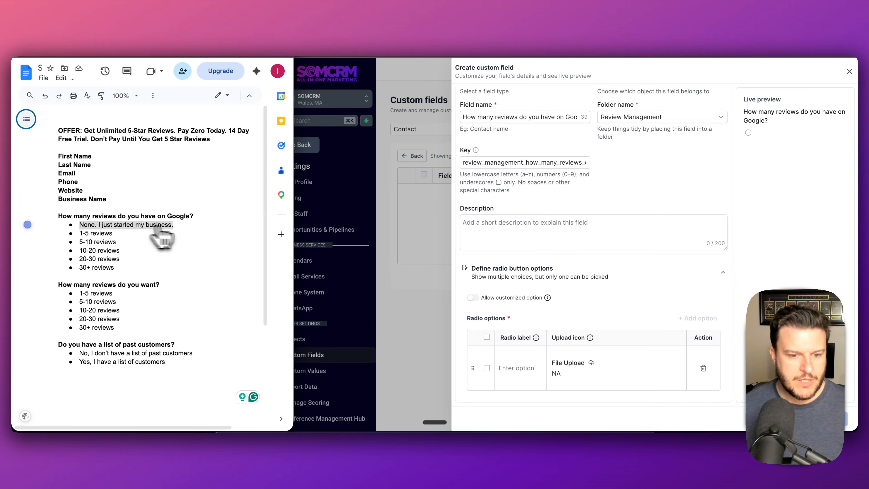
drag(173, 250, 80, 226)
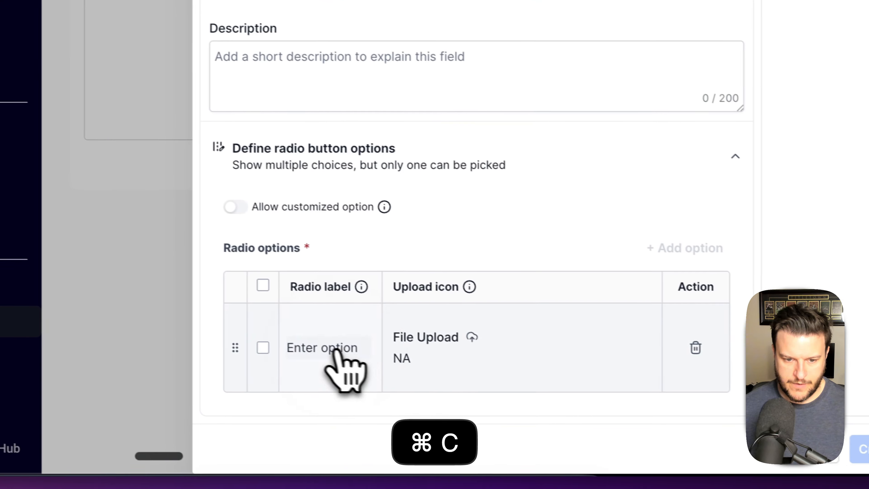
click(320, 348)
key(super+v)
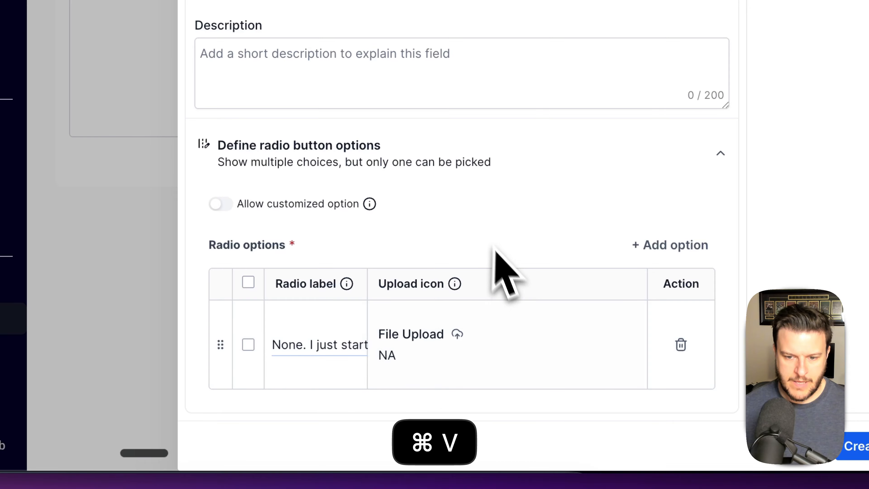
click(479, 236)
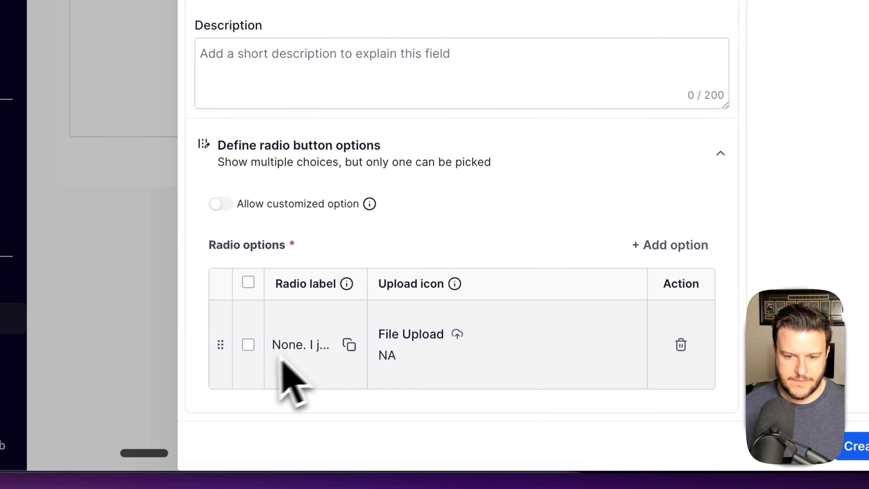
- Add the 1-5 reviews and 5-10 reviews answers as the next radio options
click(671, 245)
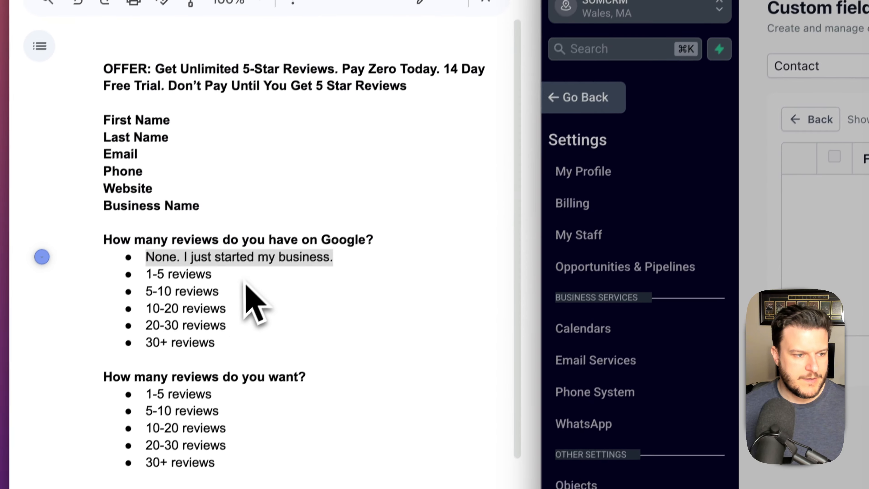
click(188, 363)
drag(178, 364, 108, 361)
key(super+c)
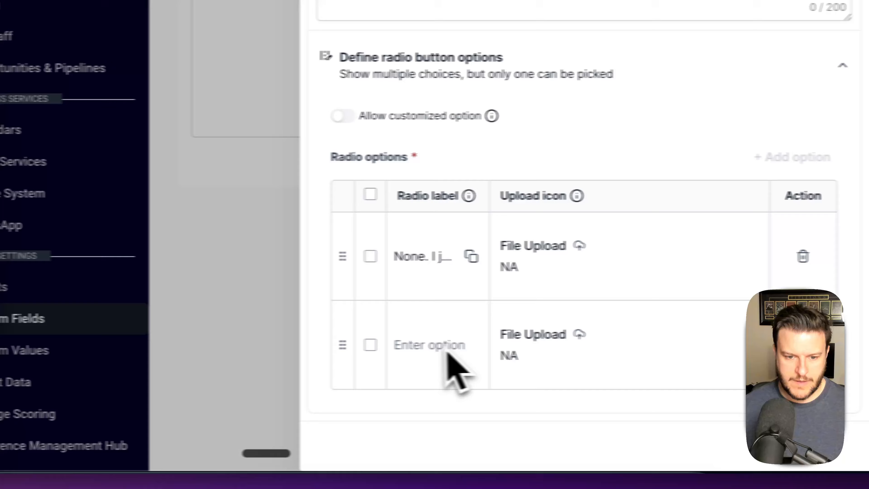
click(438, 345)
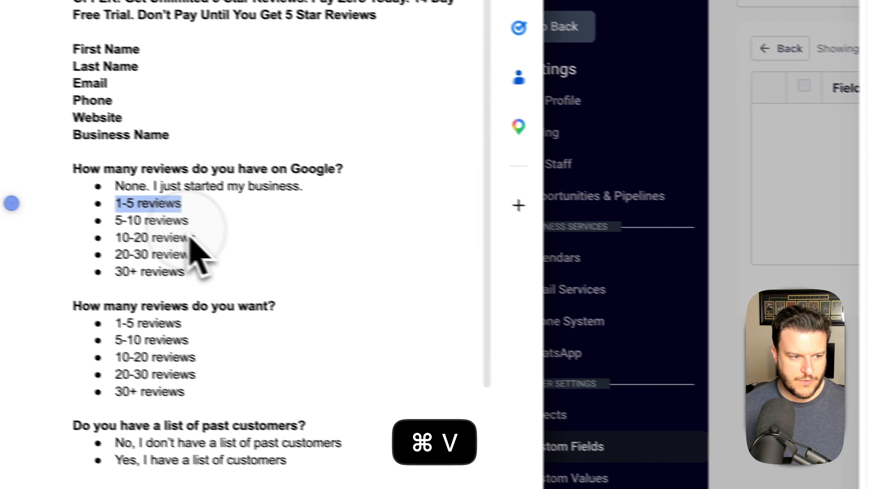
key(super+c)
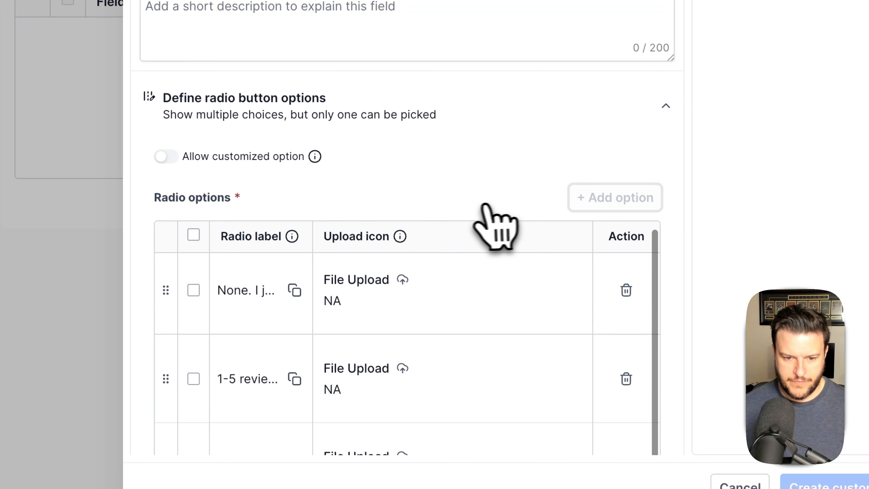
click(277, 377)
key(super+v)
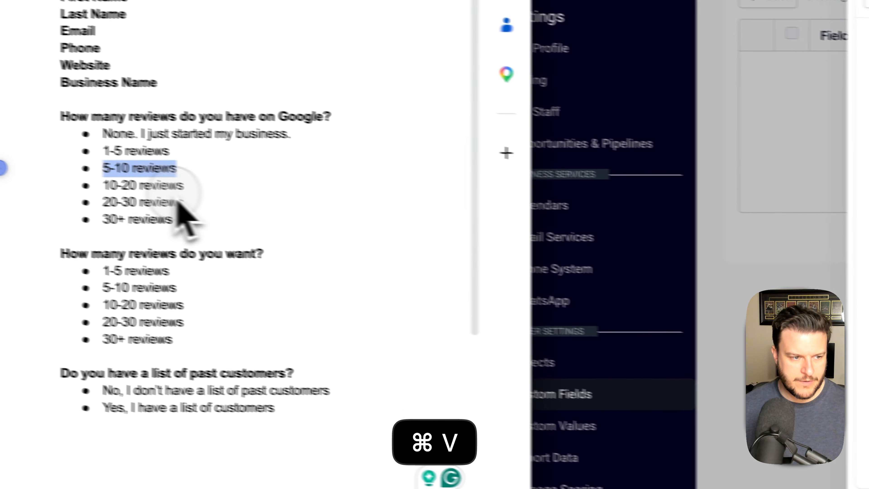
drag(228, 194, 207, 197)
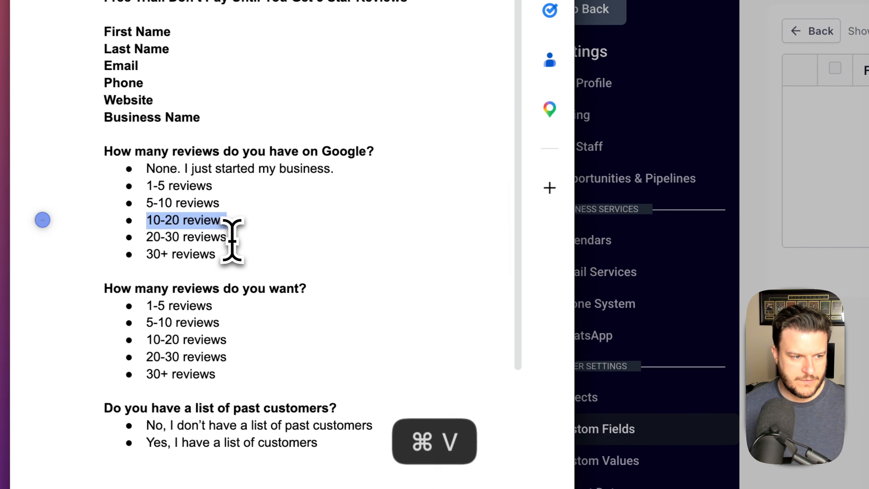
key(super+c)
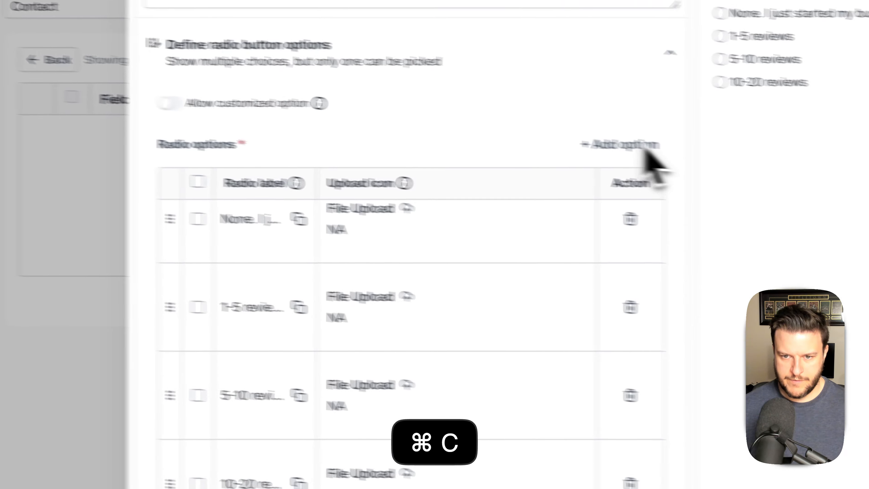
- Add the remaining answers through '30+ reviews' as the final radio options
click(551, 135)
click(412, 349)
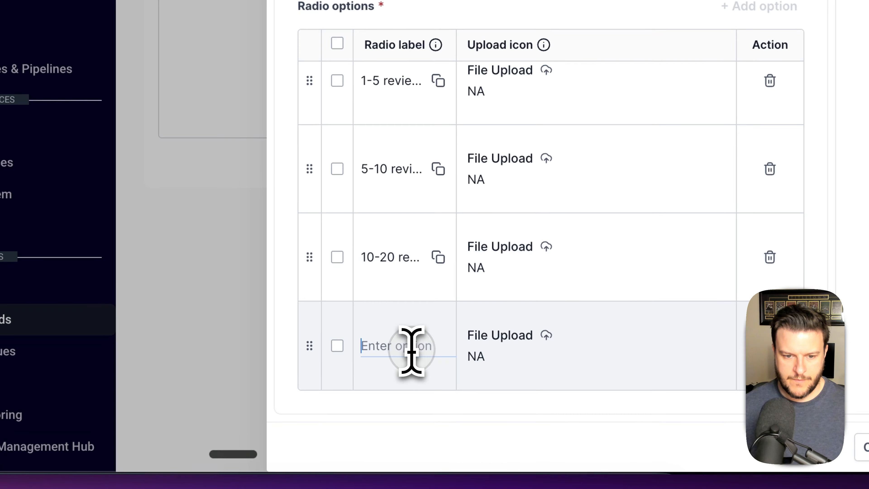
key(super+v)
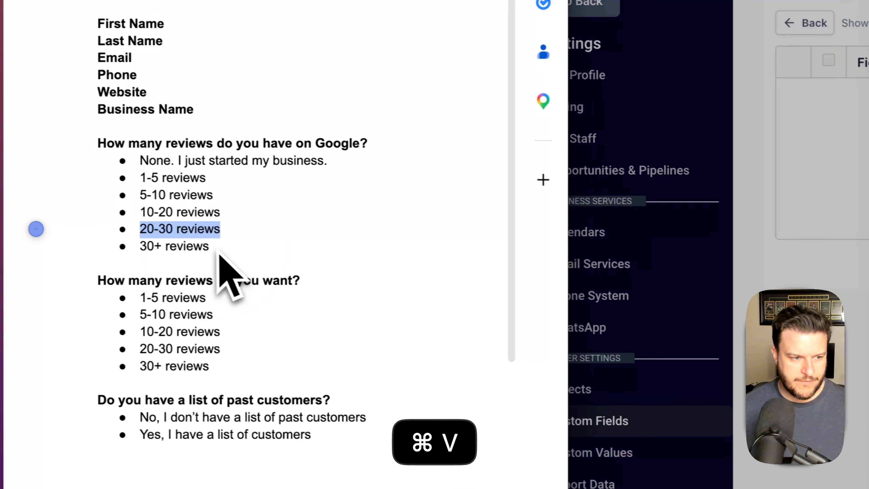
drag(220, 248, 171, 250)
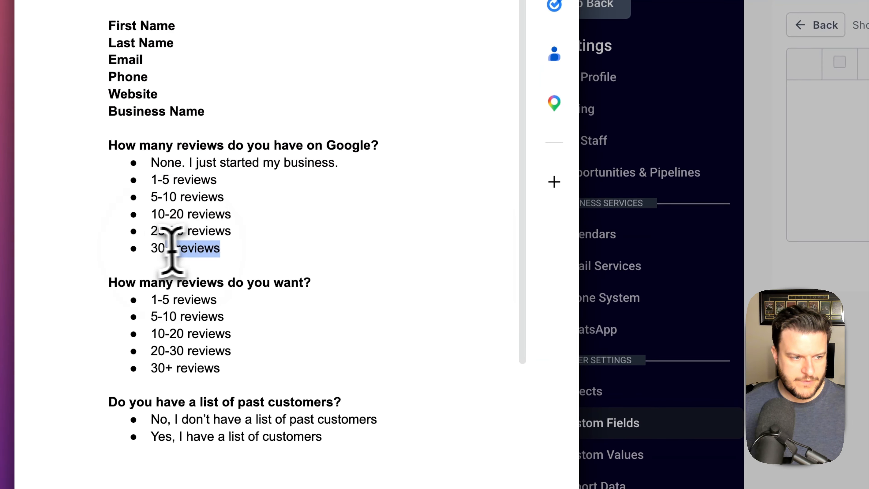
key(super+c)
click(597, 141)
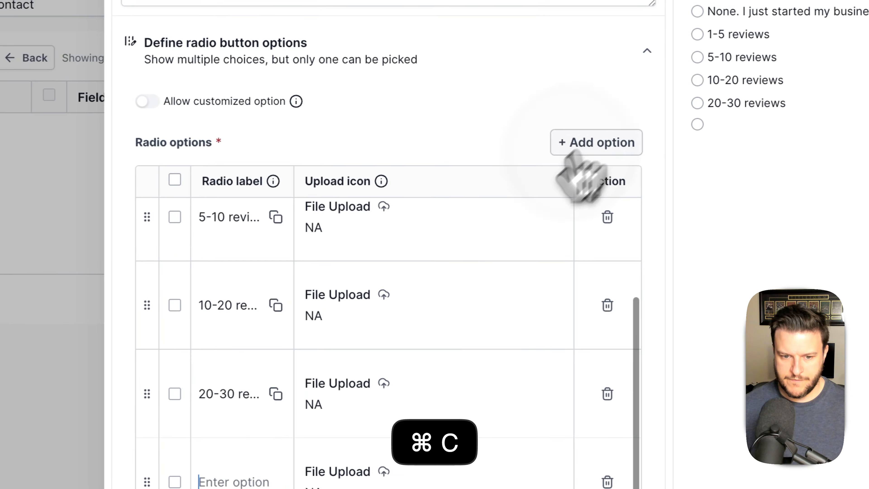
click(358, 392)
key(super+v)
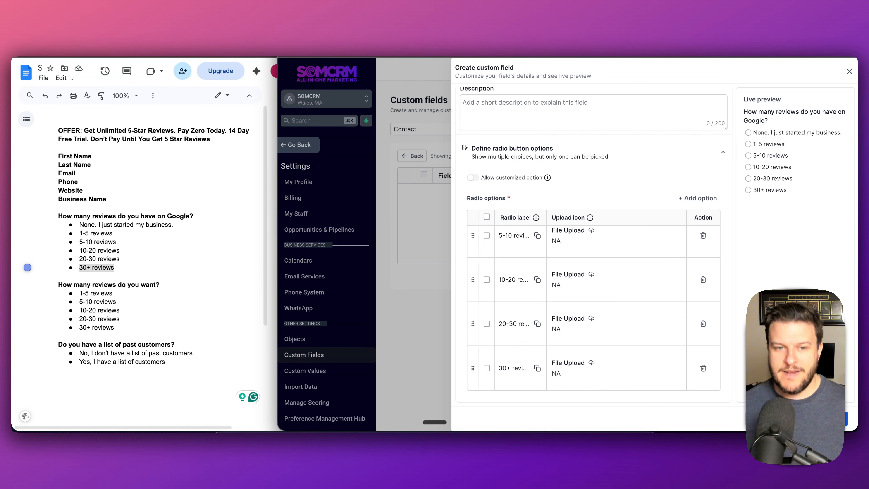
- Try the 1-5 reviews and another answer in the live preview, then create the field
scroll(615, 210, up, 5)
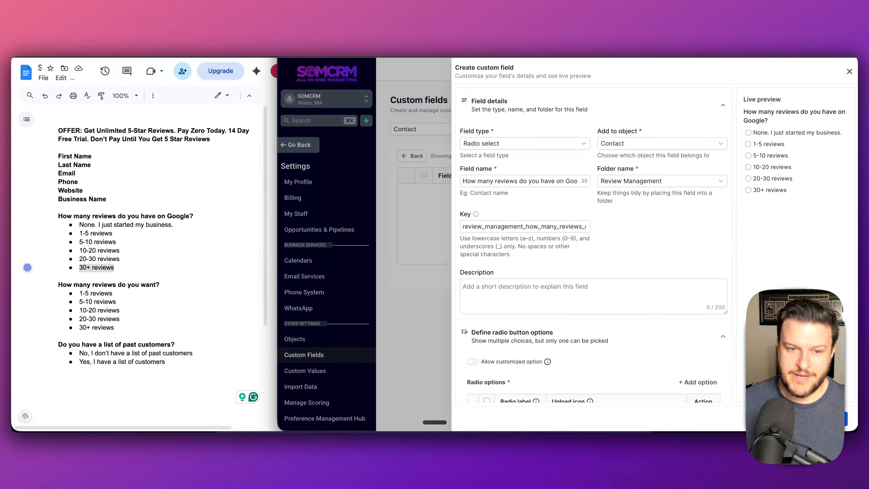
scroll(659, 249, down, 5)
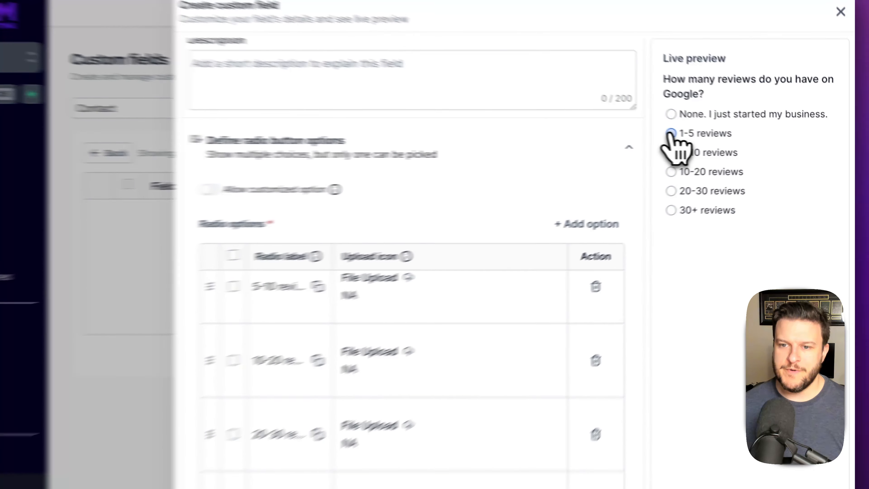
click(748, 144)
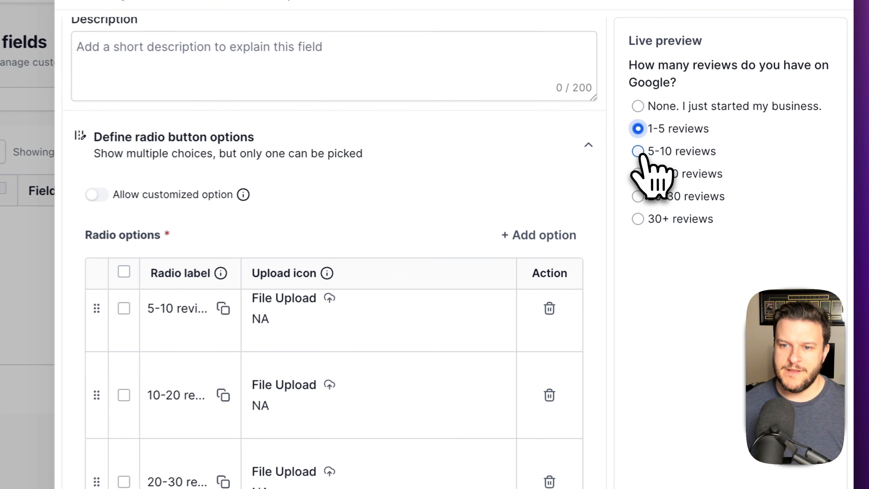
click(748, 132)
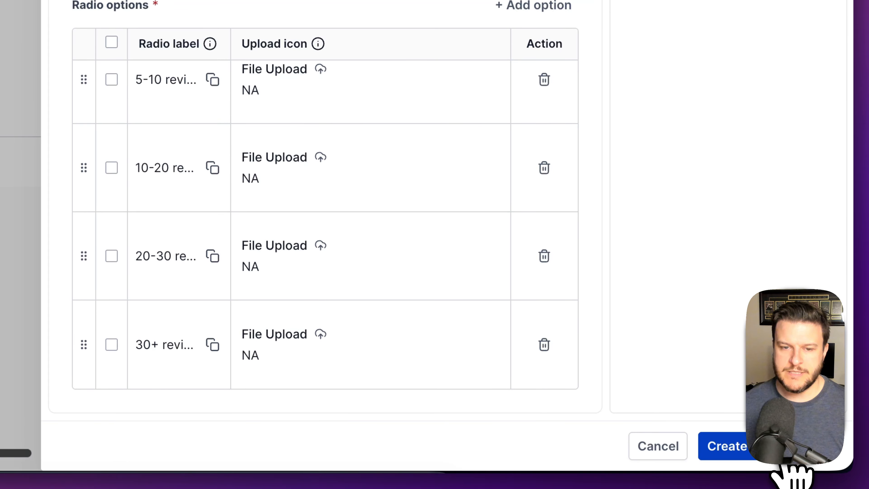
click(780, 450)
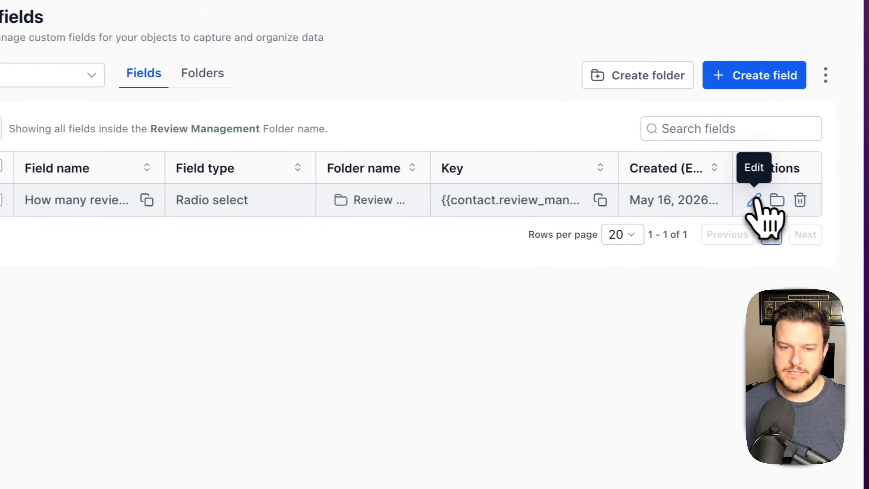
- Prefix the Google-reviews field name with 'RM:' and save the update
click(755, 200)
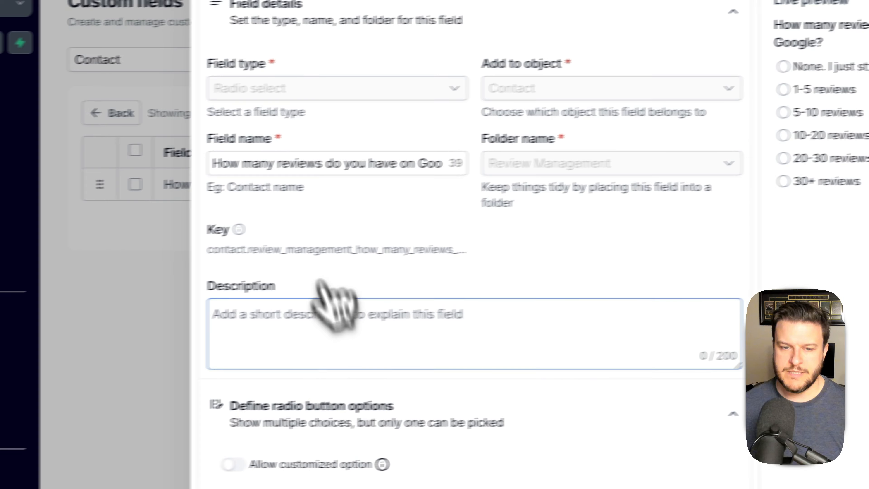
click(266, 160)
text(RM:)
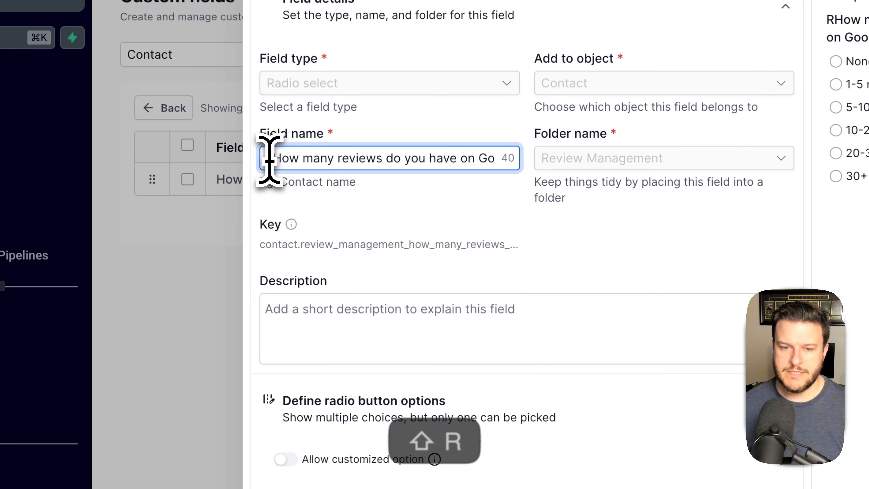
click(797, 453)
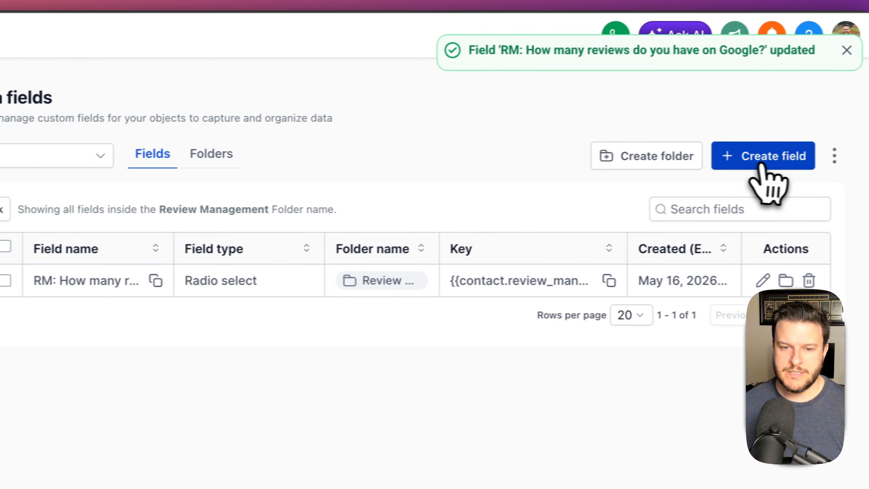
click(763, 162)
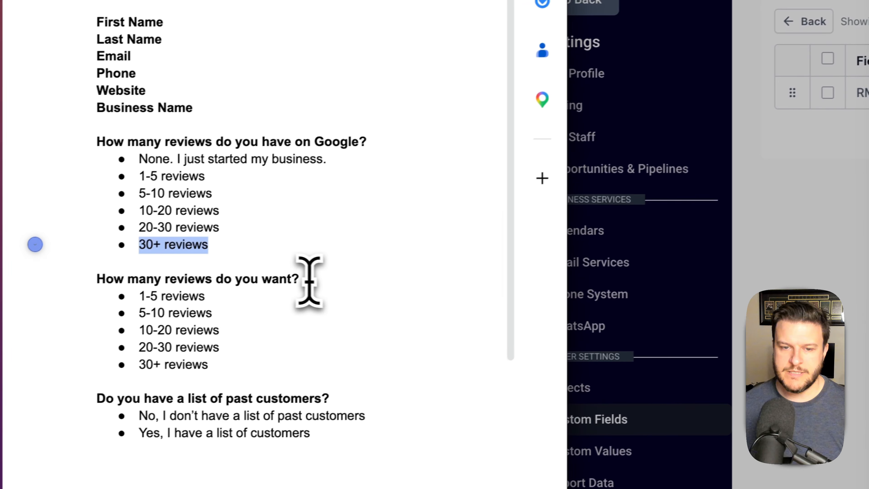
- Set up a radio-select field 'RM: How many reviews do you want?' with key review_management
drag(311, 287, 110, 284)
key(super+c)
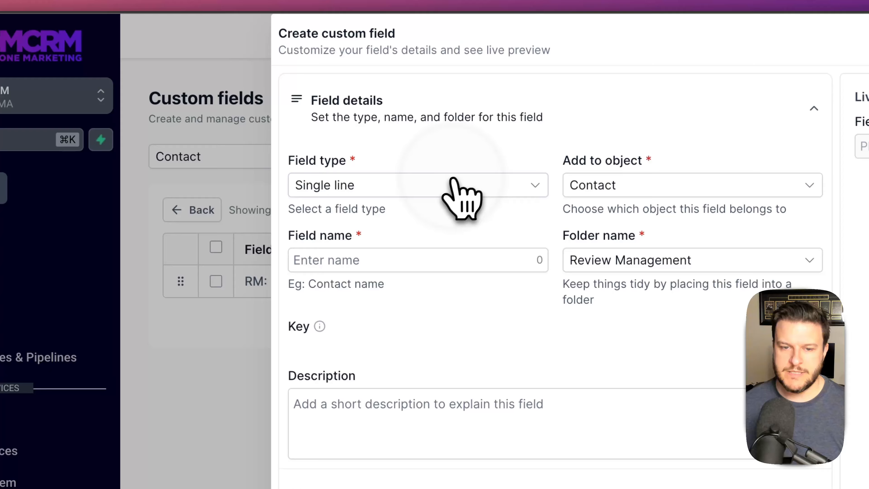
click(456, 182)
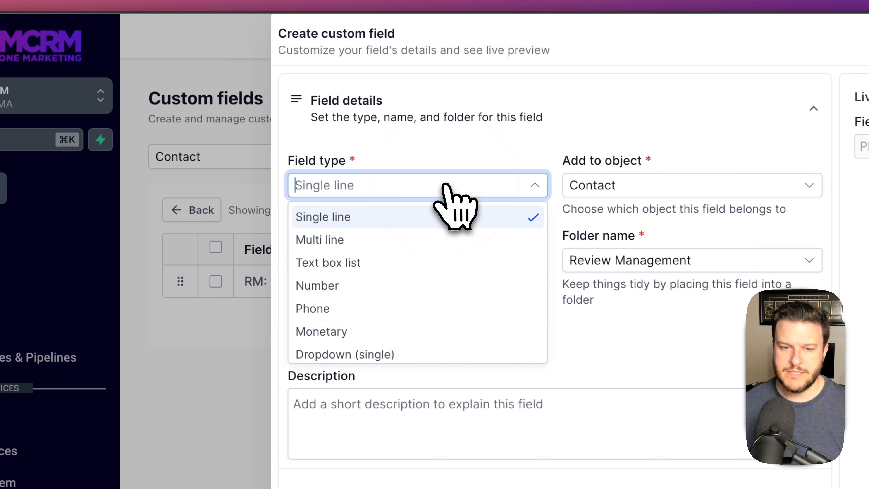
scroll(437, 319, down, 4)
click(382, 274)
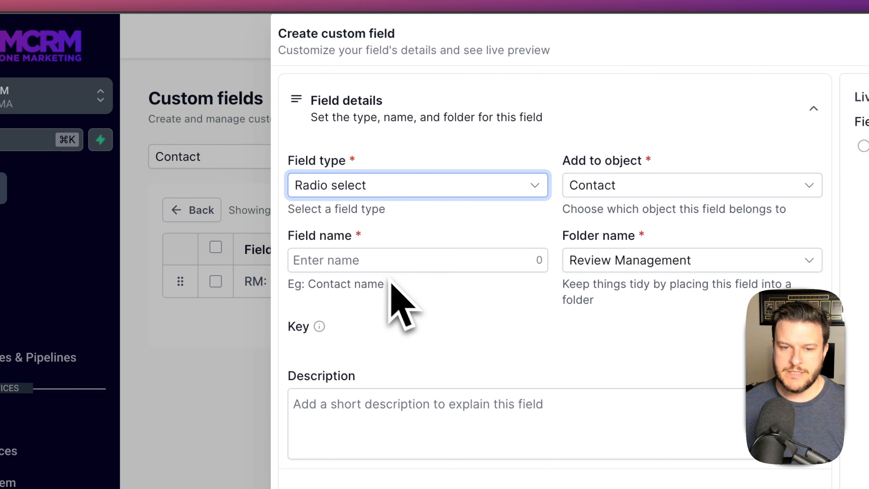
click(399, 259)
key(super+v)
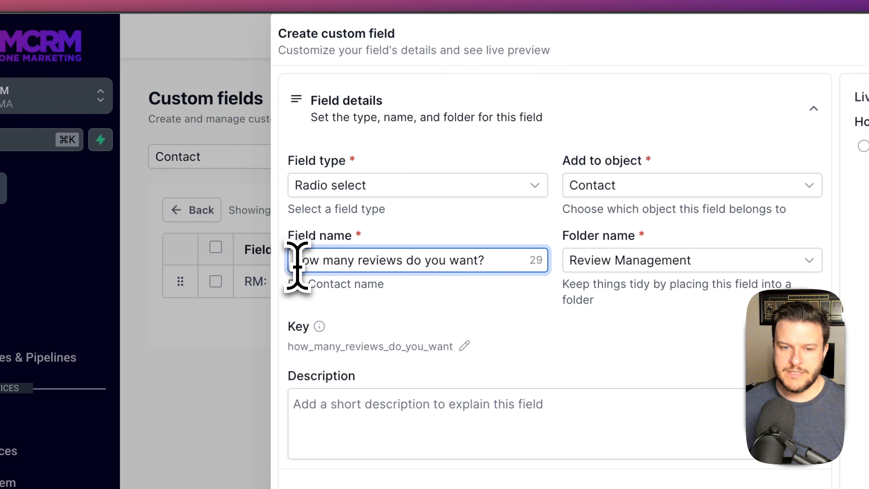
click(465, 346)
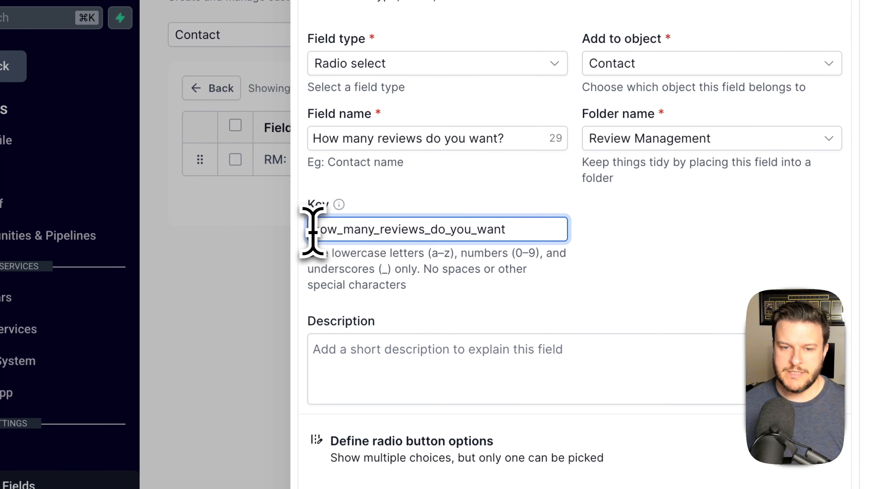
text(review)
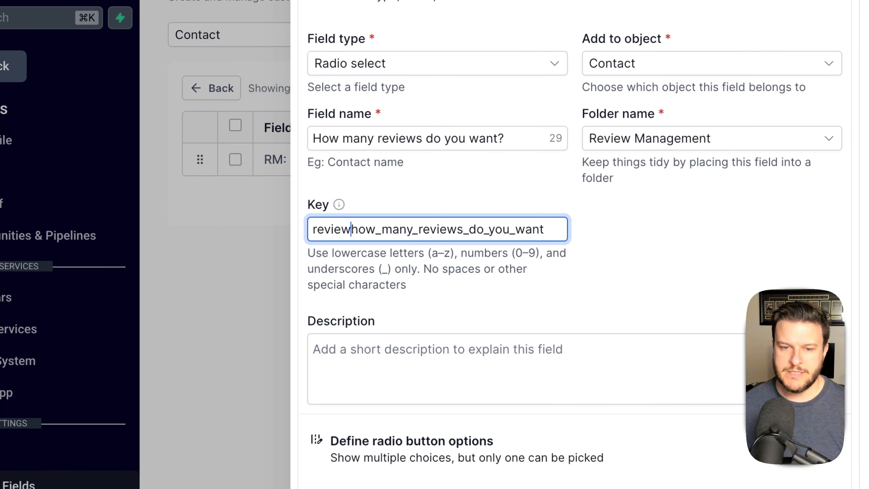
text(_management_)
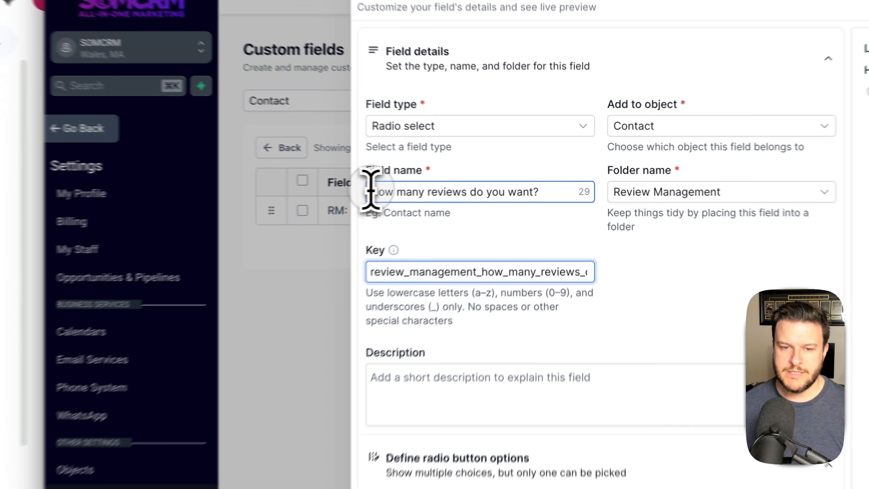
click(465, 181)
text(RM:)
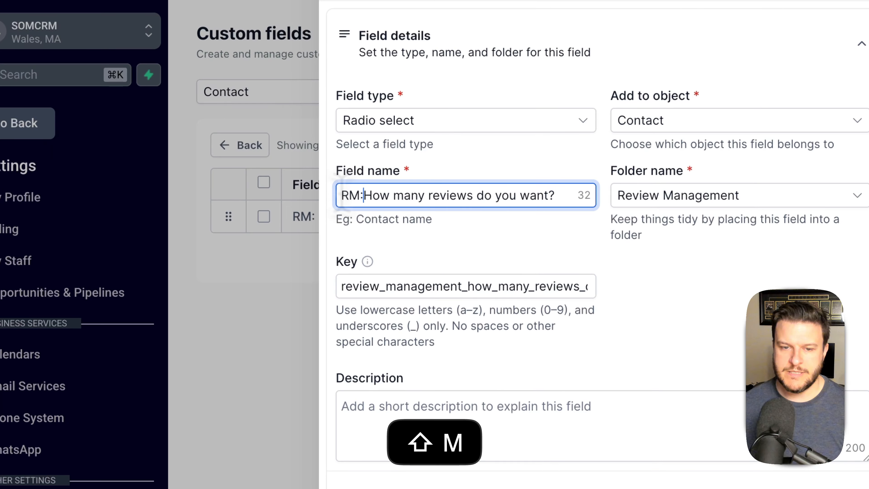
- Add the 1-5, 5-10, 10-20 and 20-30 reviews answers as radio options
click(217, 290)
drag(221, 282, 154, 284)
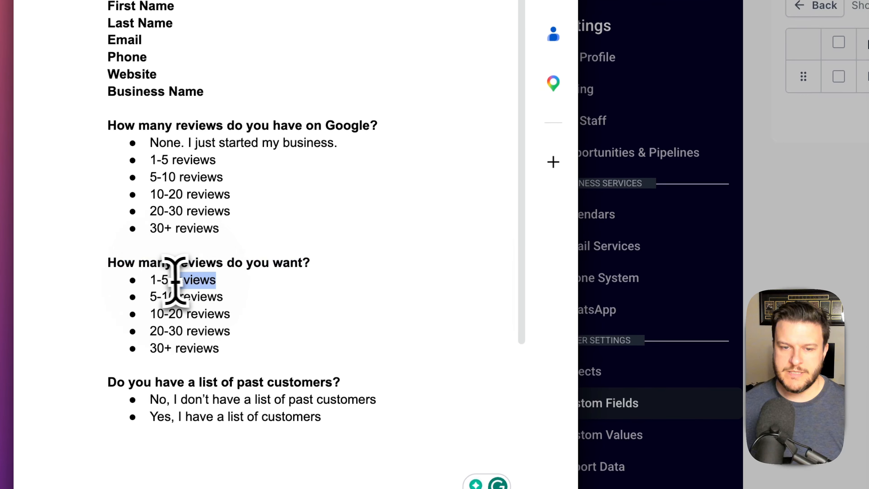
key(super+c)
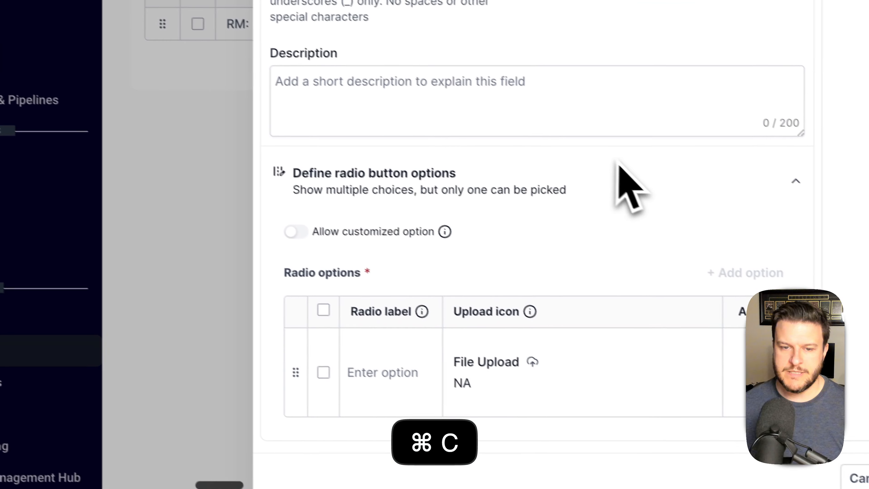
click(354, 369)
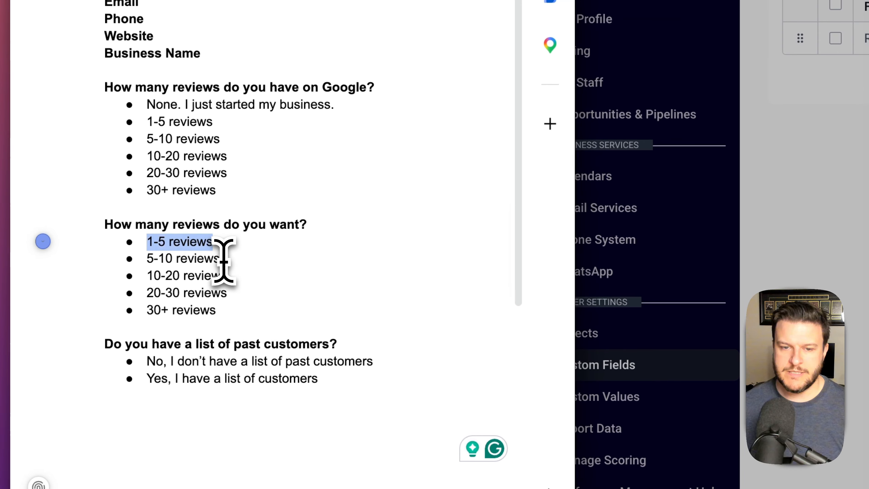
key(super+c)
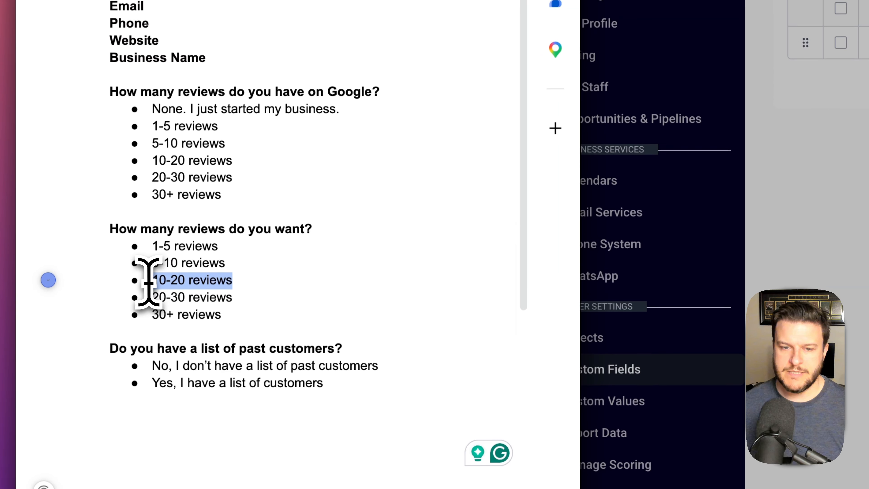
key(super+c)
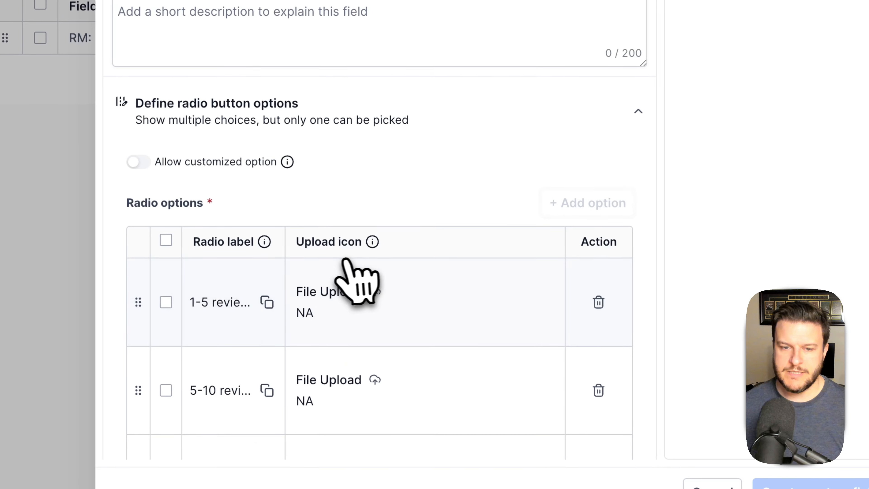
key(super+v)
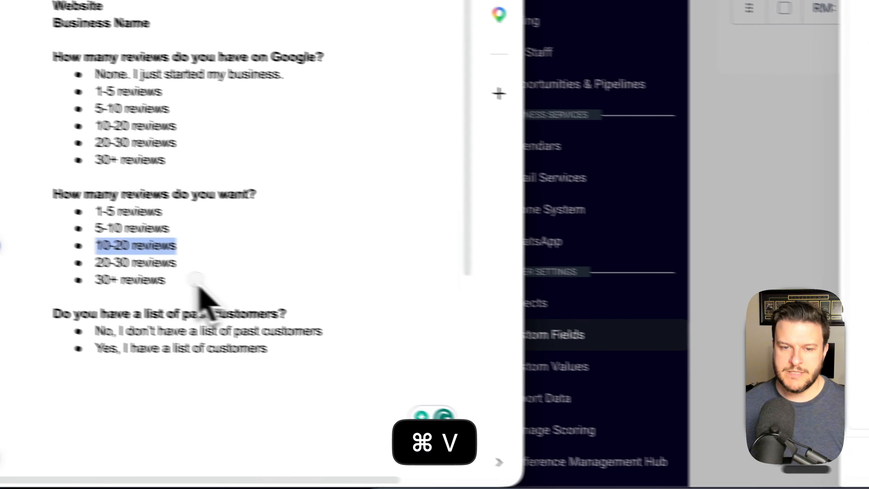
key(super+c)
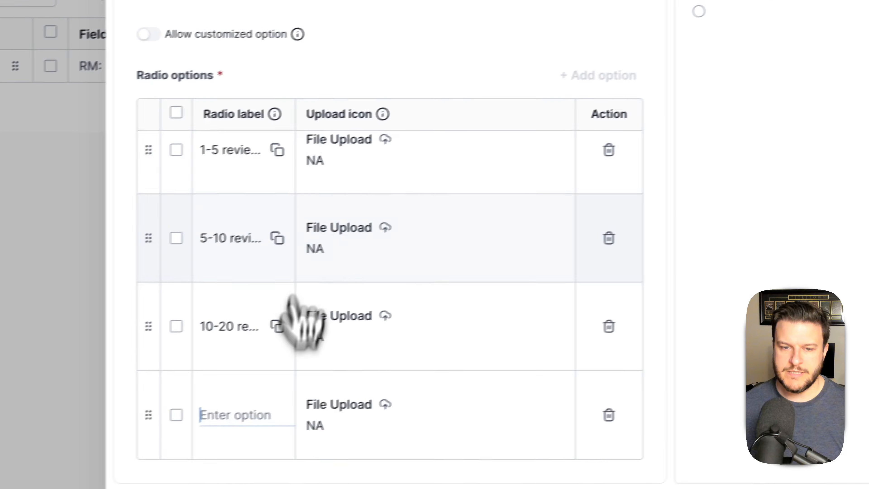
click(240, 483)
key(super+v)
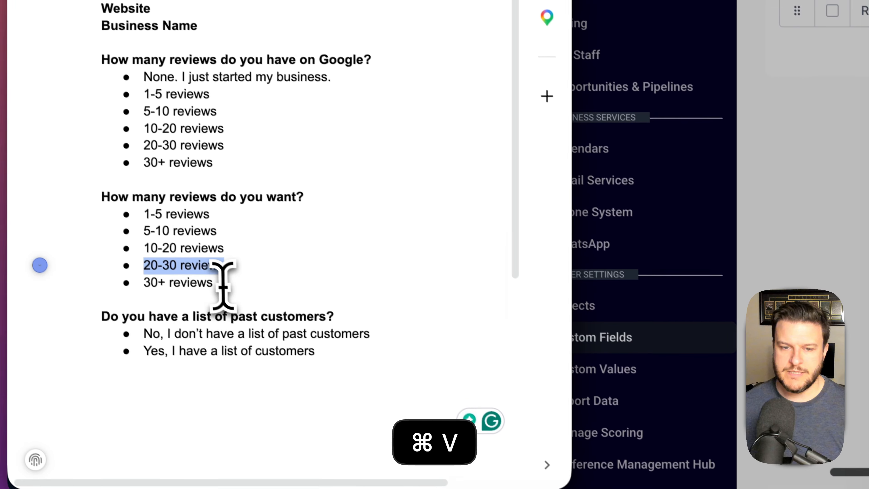
- Add '30+ reviews' as the last option and create the field
drag(147, 267, 73, 266)
key(super+c)
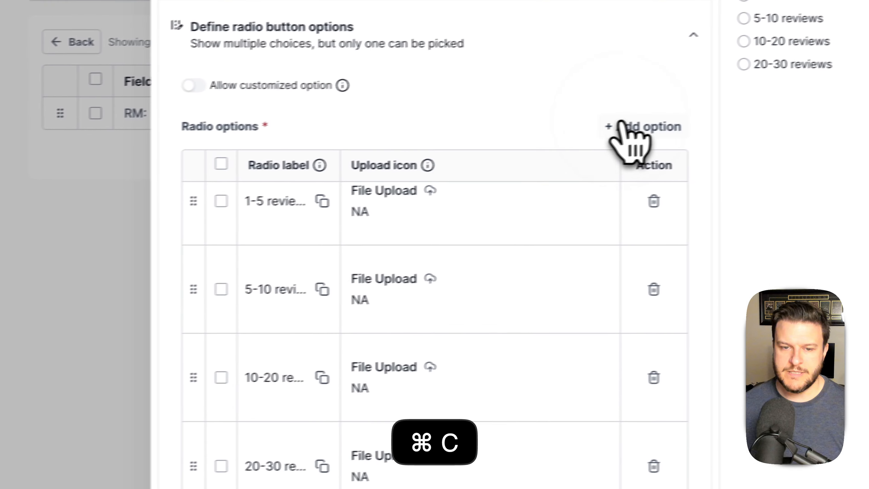
click(630, 144)
click(318, 410)
key(super+v)
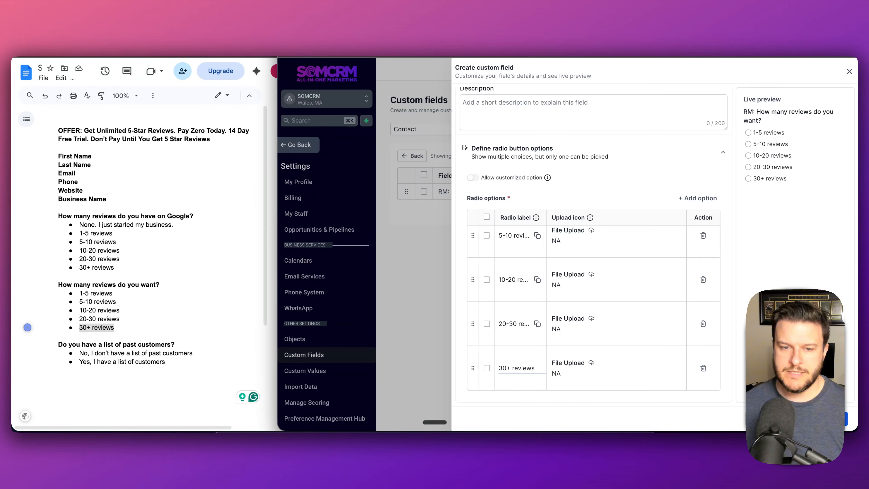
scroll(743, 246, up, 4)
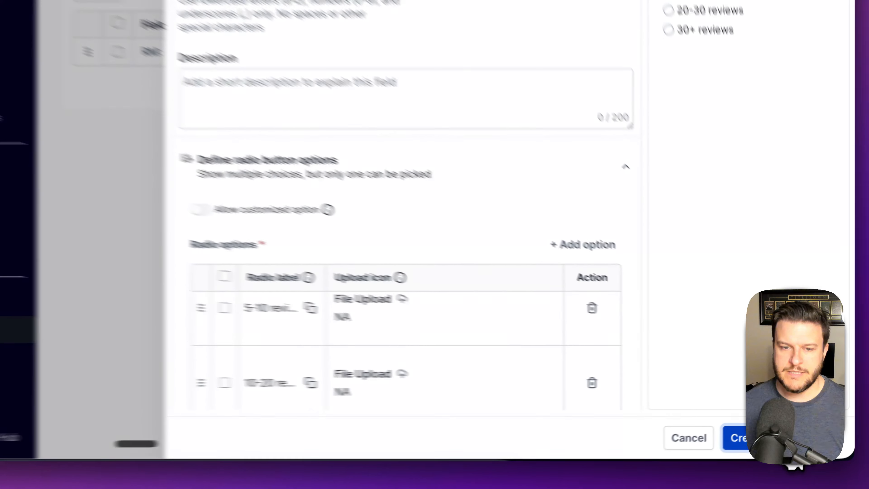
click(829, 419)
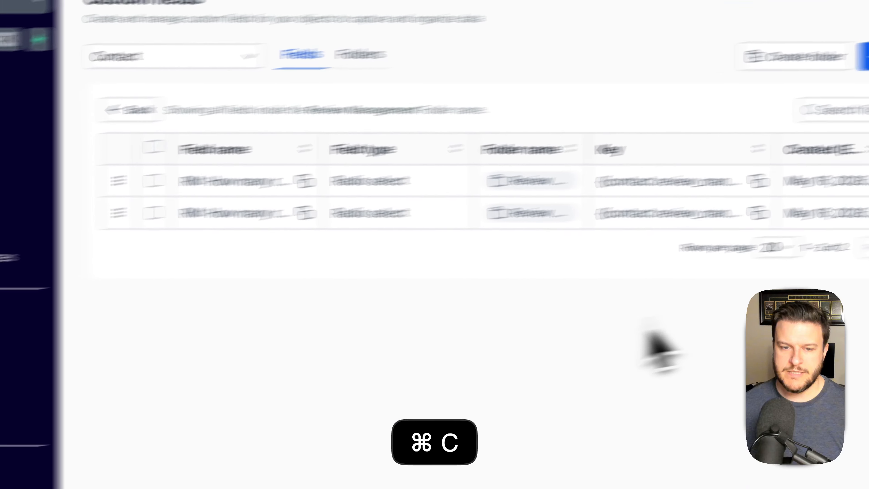
- Set up a radio-select field named 'Do you have a list of past customers?' with an RM prefix
click(747, 172)
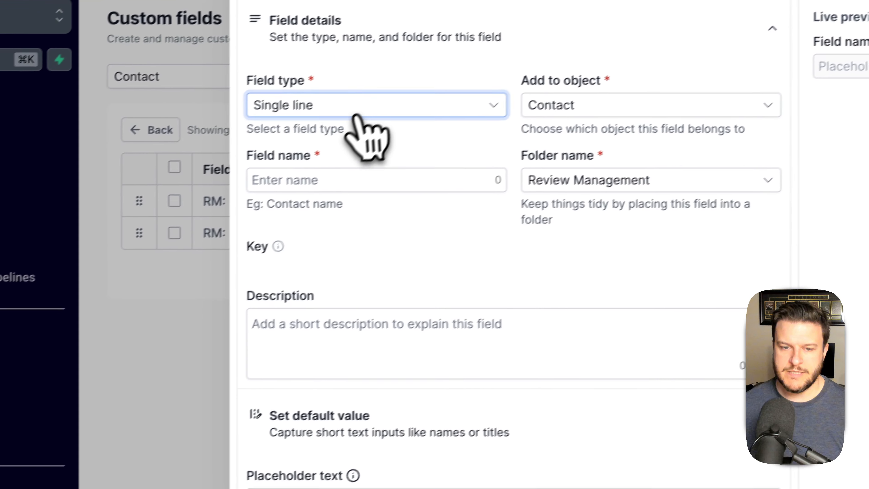
click(196, 185)
scroll(220, 296, down, 3)
scroll(386, 237, down, 1)
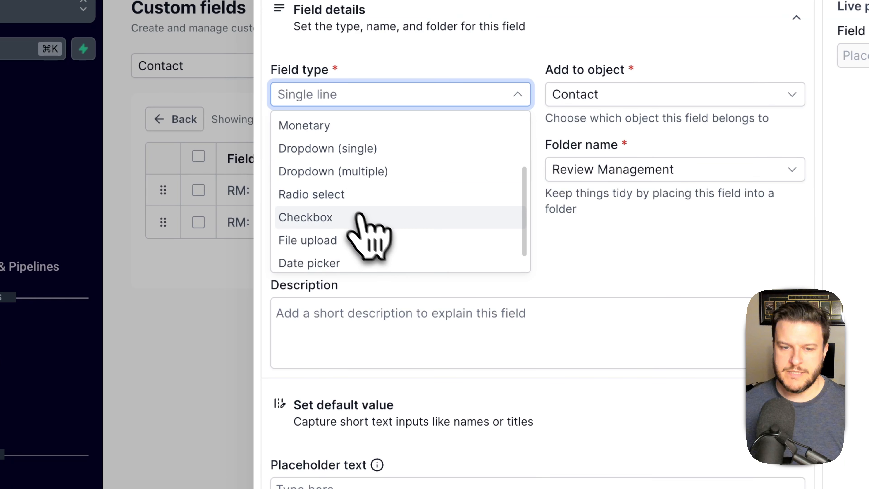
click(342, 195)
click(365, 135)
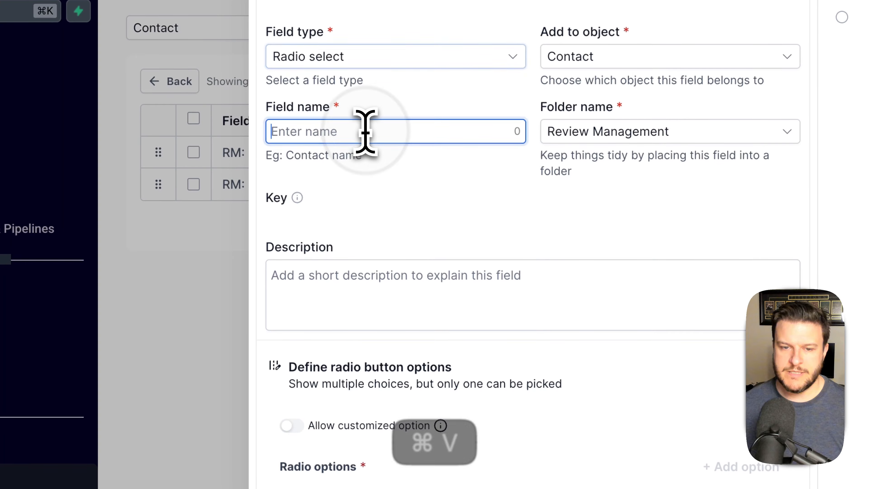
key(super+v)
click(470, 218)
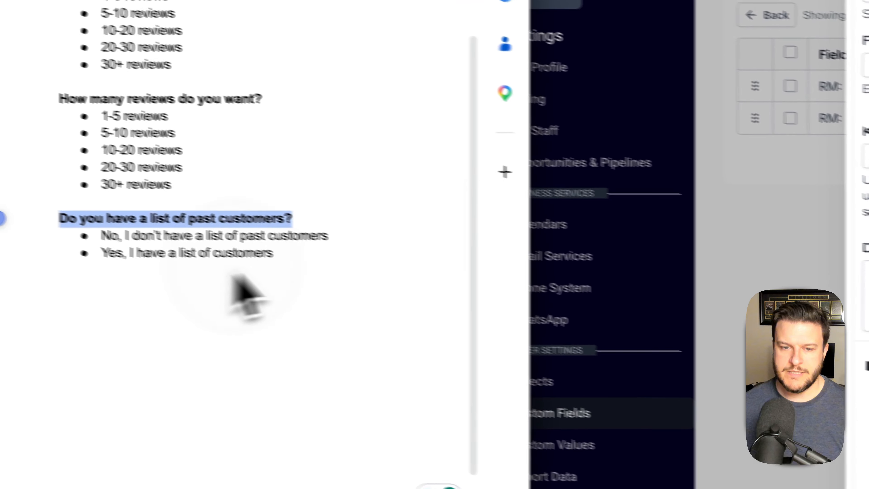
drag(376, 273, 151, 276)
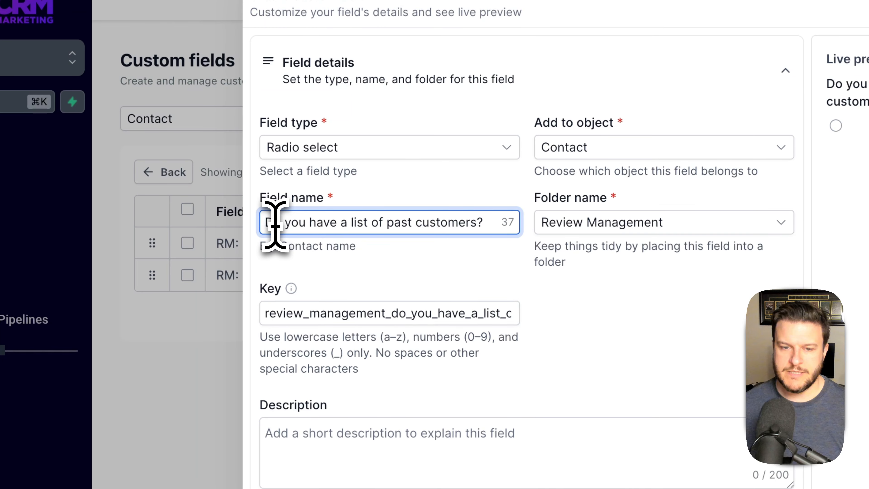
text(RM:)
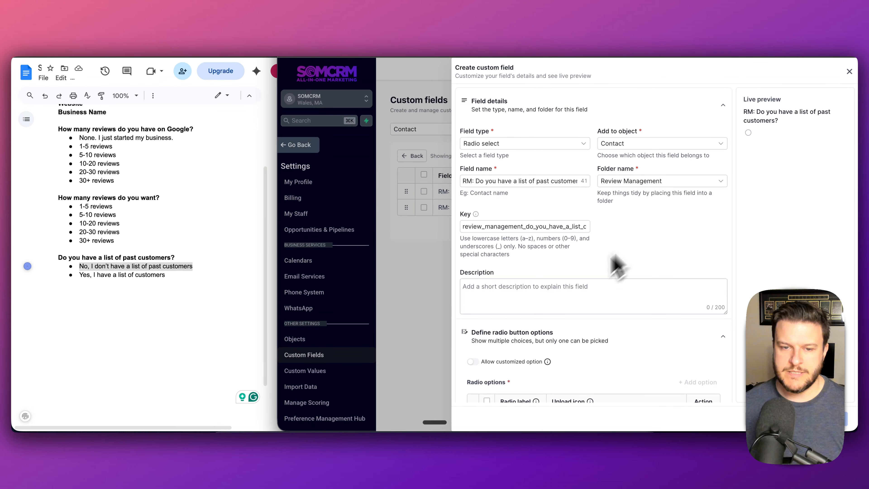
- Copy the 'No' answer from the outline into the first radio option
scroll(582, 252, down, 3)
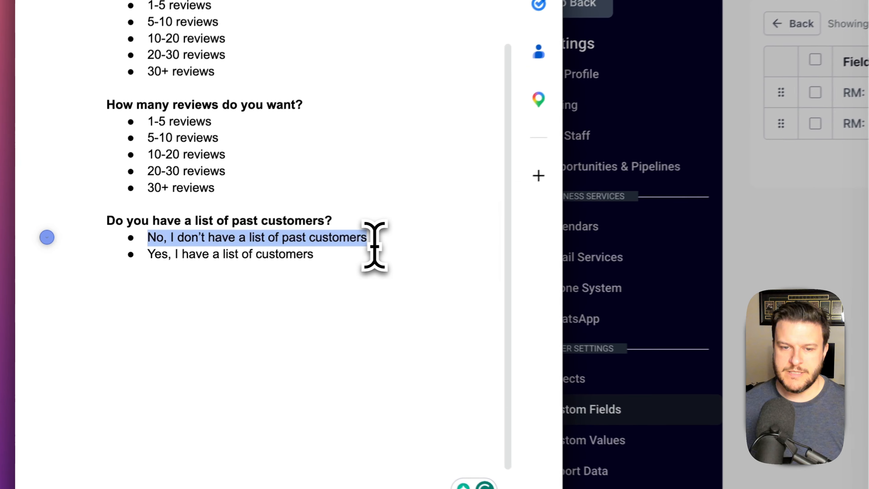
click(193, 266)
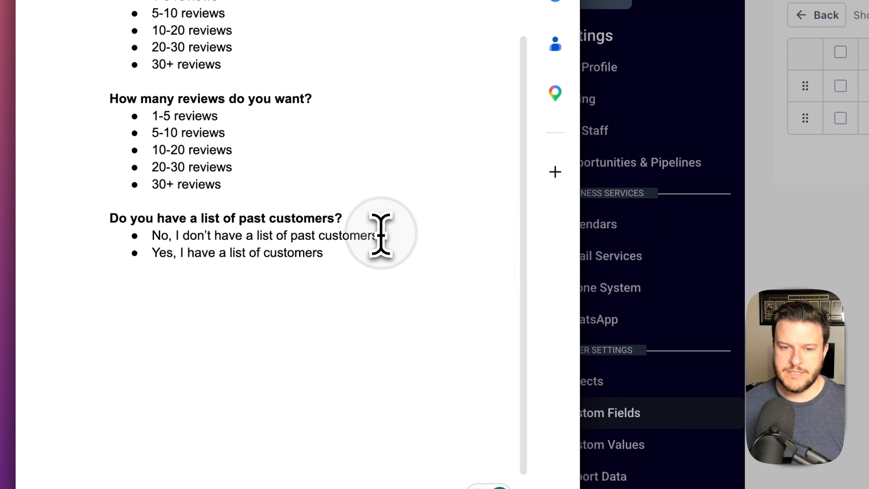
drag(381, 236, 366, 237)
drag(156, 235, 154, 240)
key(super+c)
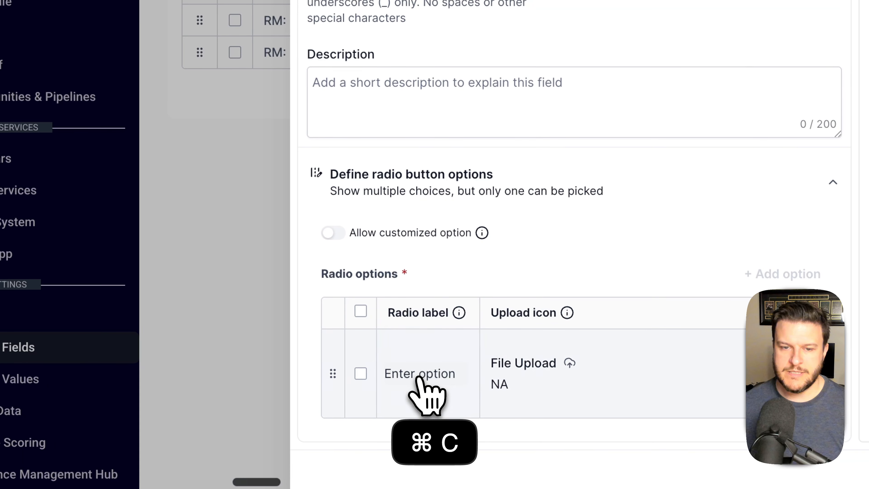
click(419, 377)
key(super+v)
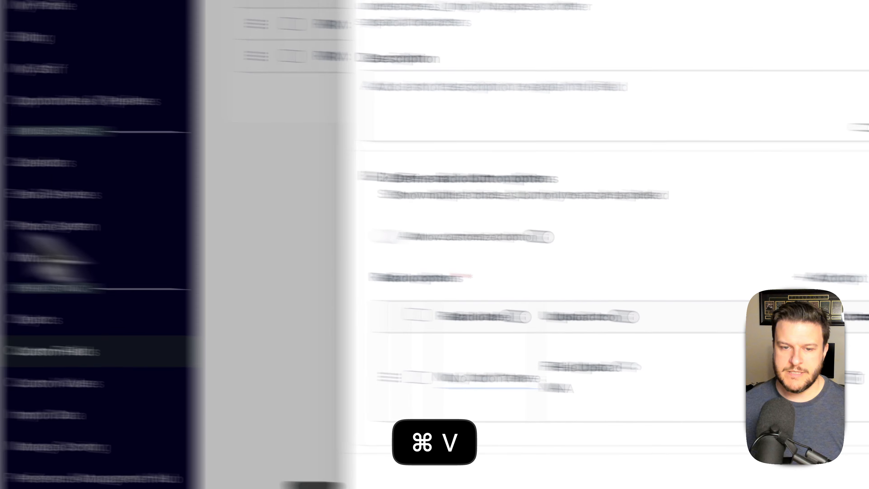
- Add a second radio option 'Yes' and create the past-customers field
click(322, 239)
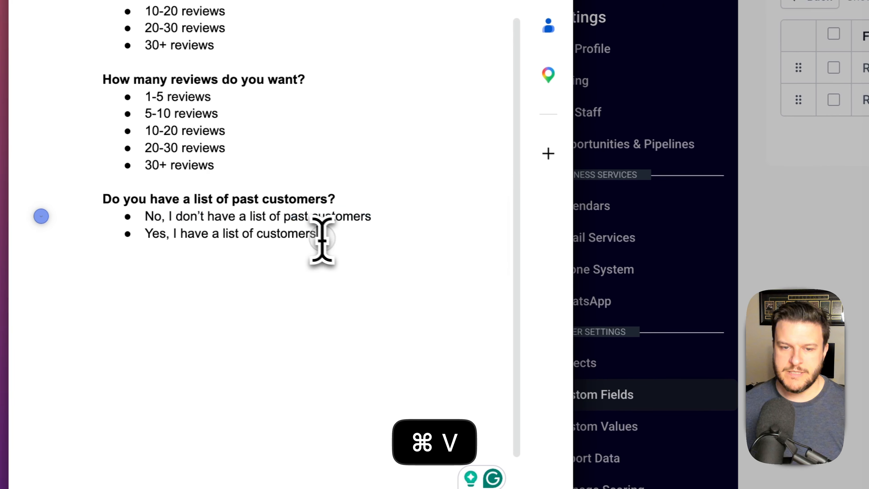
drag(323, 240, 151, 236)
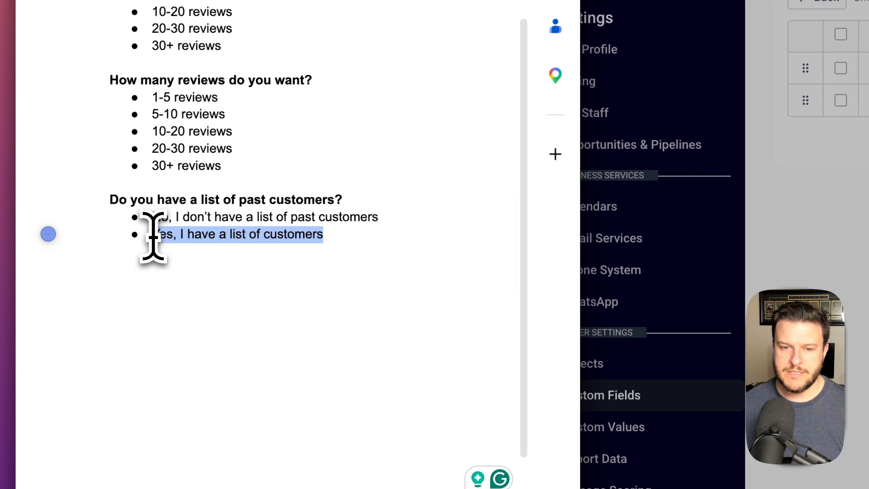
key(super+c)
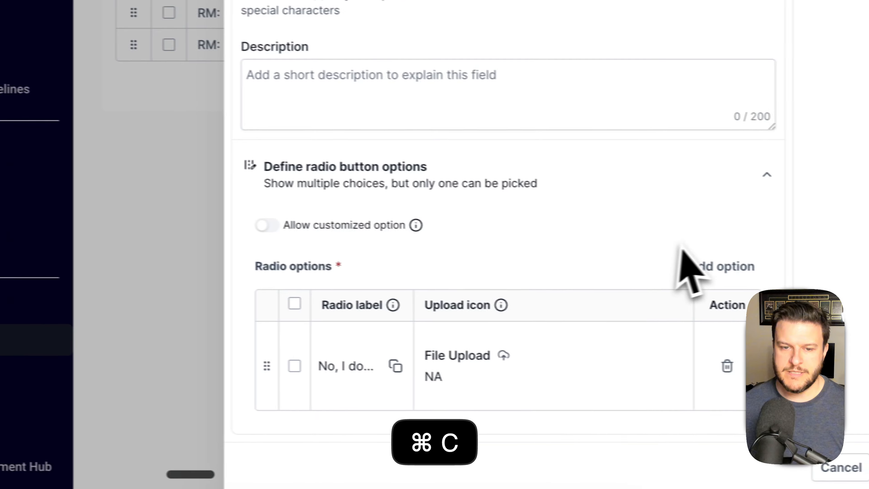
click(723, 266)
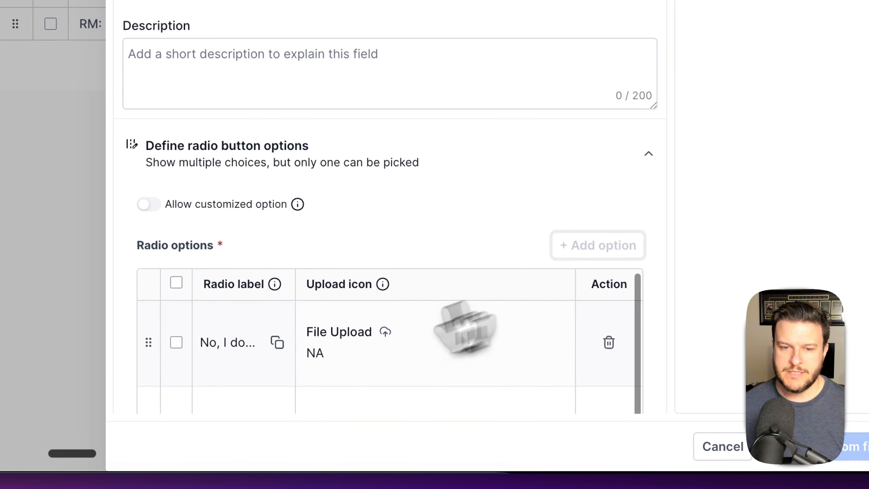
click(368, 463)
key(super+v)
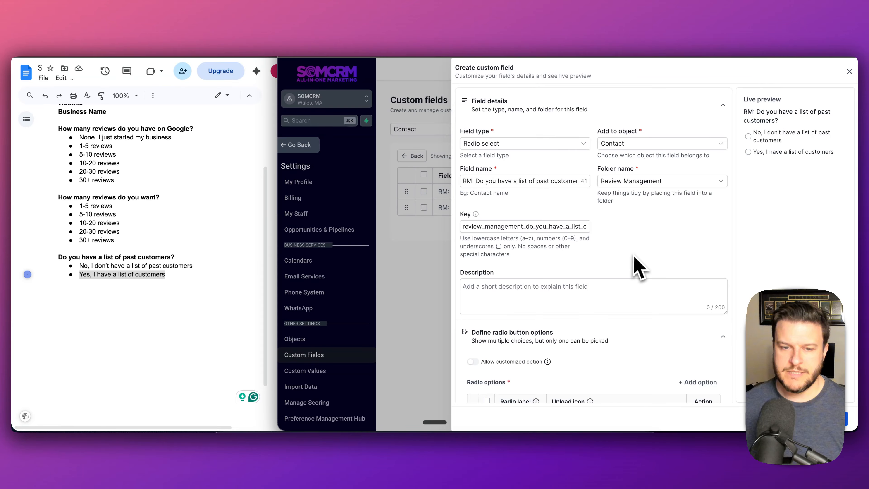
scroll(646, 267, down, 5)
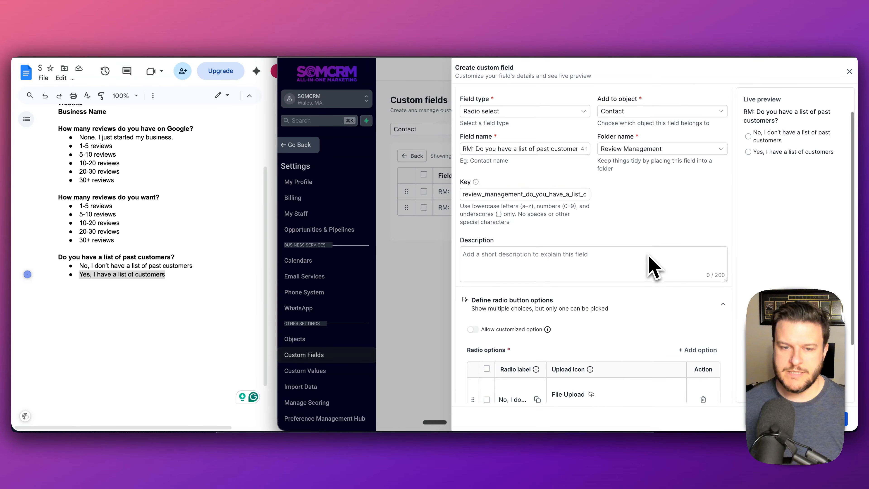
scroll(650, 262, up, 5)
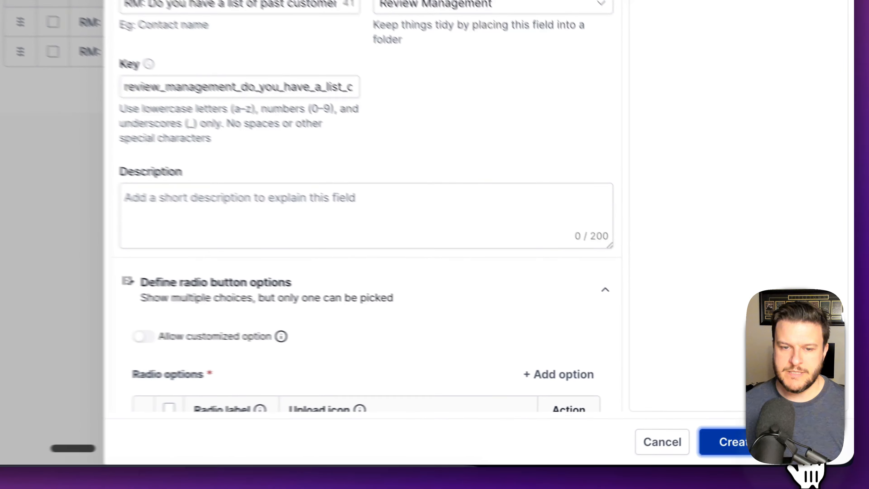
click(838, 418)
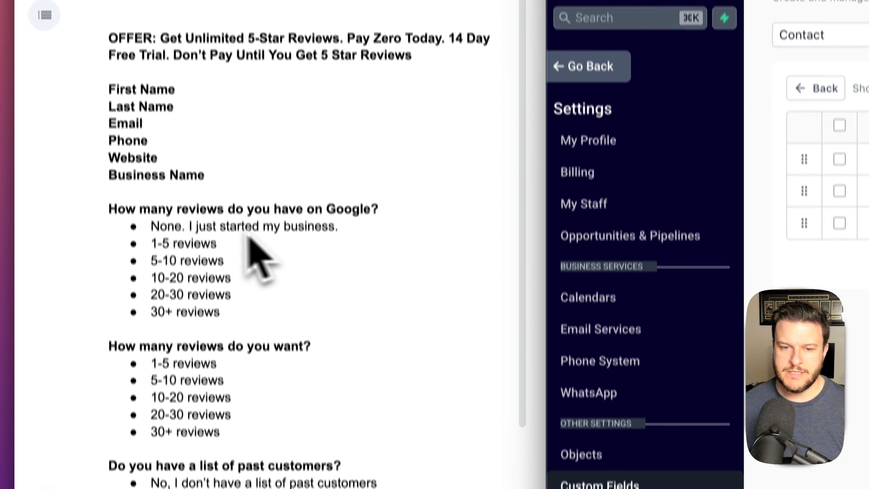
- Start a new single-line custom field named Website, copied from the outline
click(168, 157)
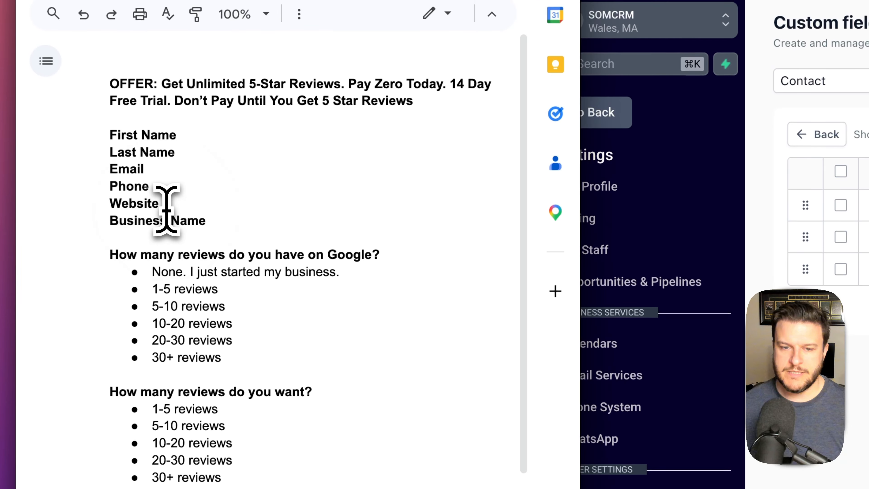
drag(122, 207, 110, 204)
key(cmd+c)
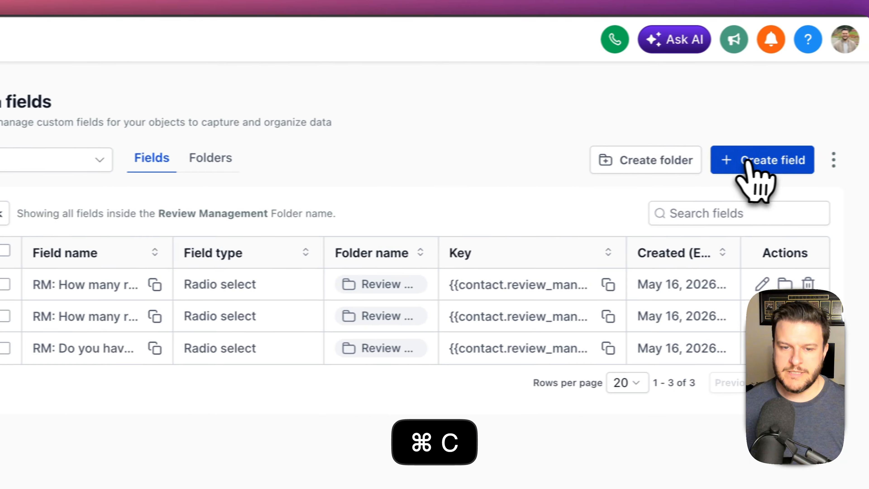
click(748, 161)
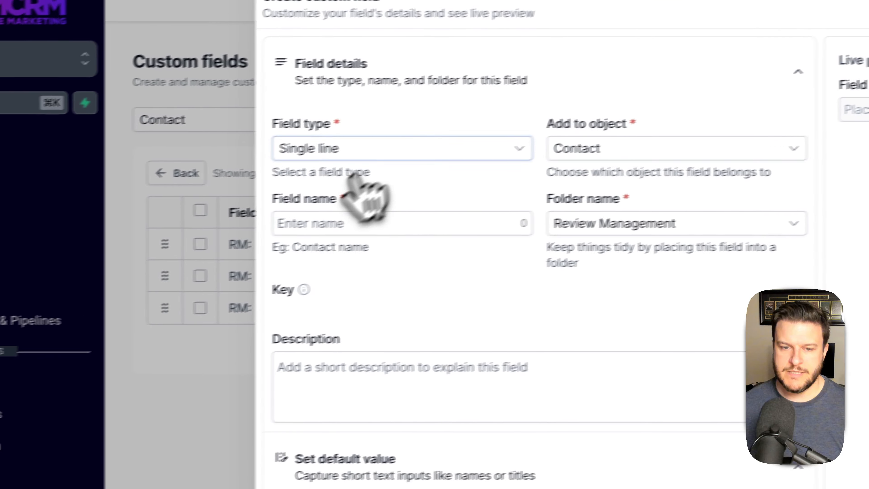
click(414, 141)
scroll(425, 253, down, 5)
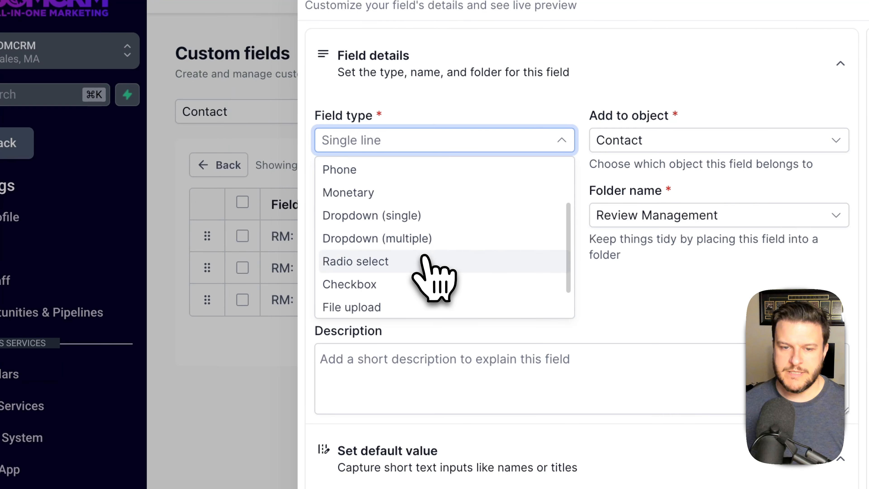
click(388, 245)
click(479, 140)
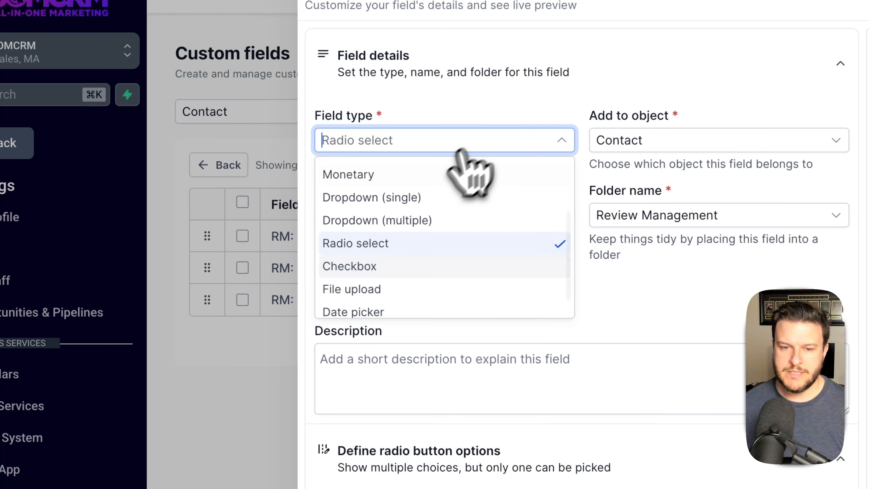
scroll(397, 178, up, 5)
click(381, 171)
click(420, 212)
key(super+v)
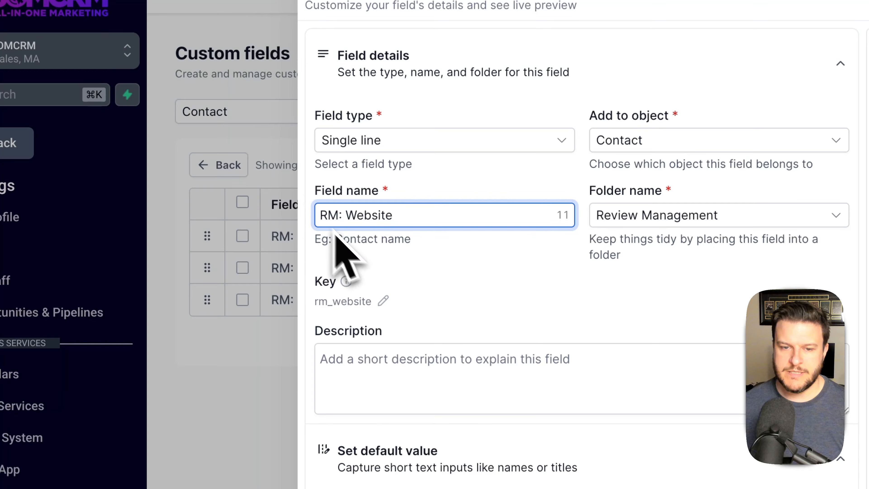
- Set key review_management_website and placeholder MyCompanyDomain, then create the field
click(383, 301)
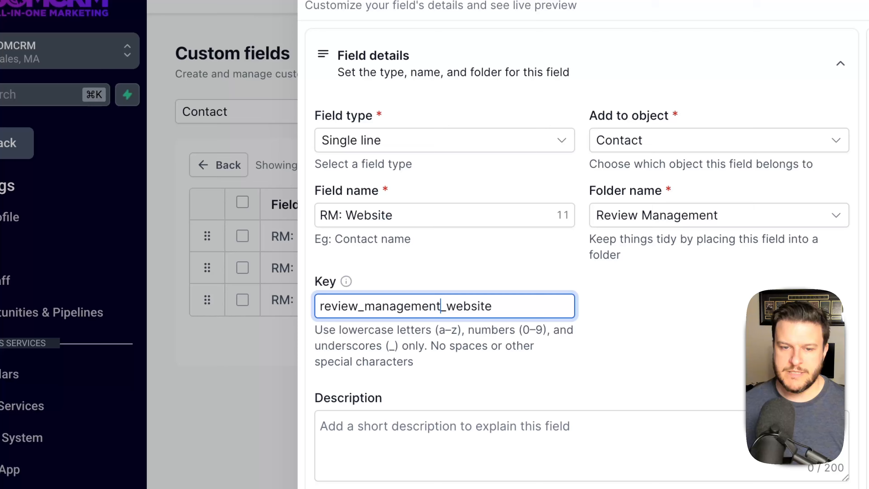
click(700, 296)
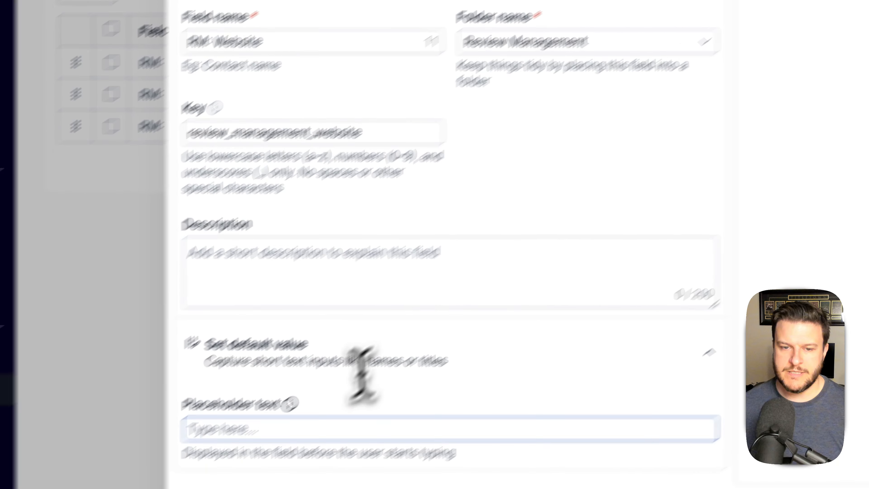
click(234, 474)
text(h)
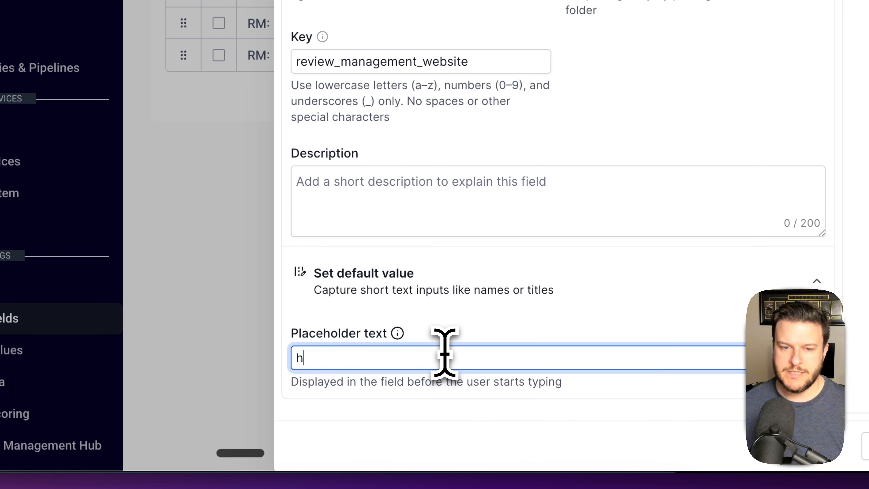
text(ttps)
key(BackSpace)
key(BackSpace)
key(BackSpace)
key(BackSpace)
key(BackSpace)
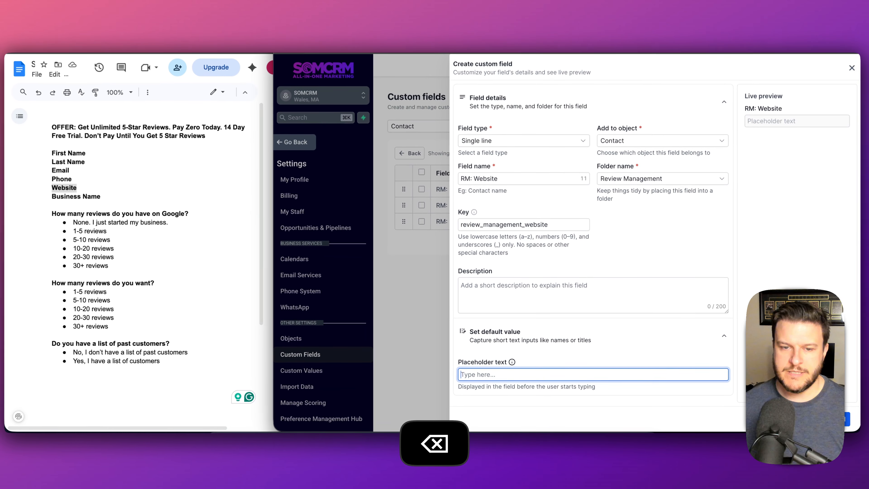
text(myawesomedomain.com)
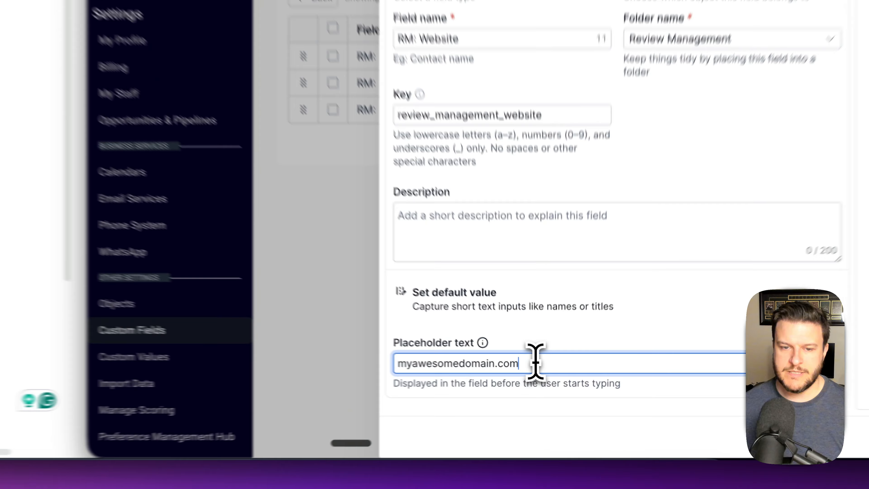
drag(548, 375, 439, 378)
text(MyC)
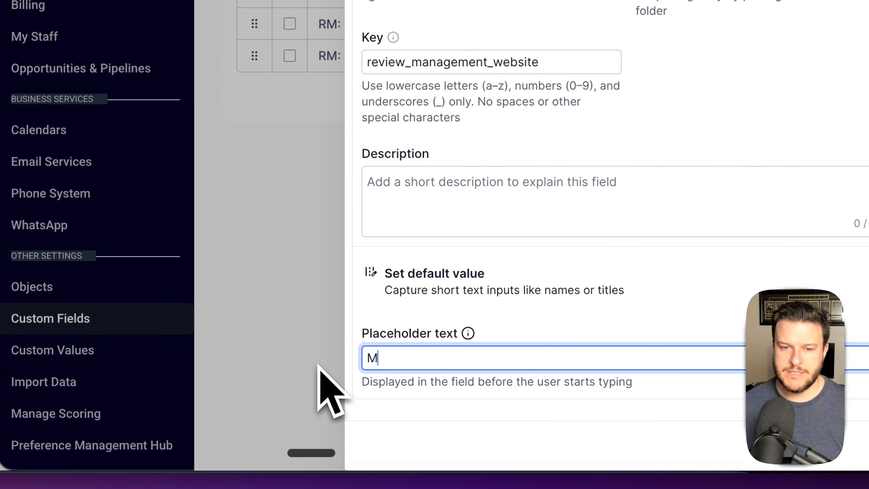
text(ompany)
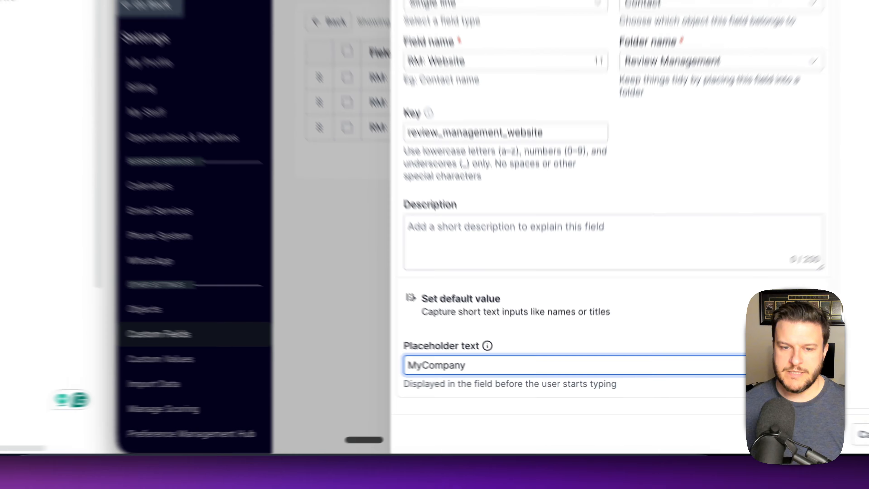
text(Domain.com)
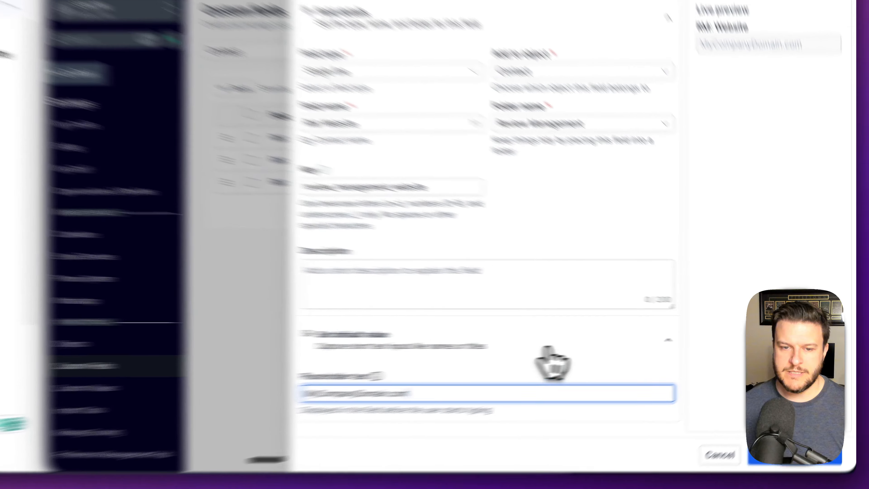
click(643, 339)
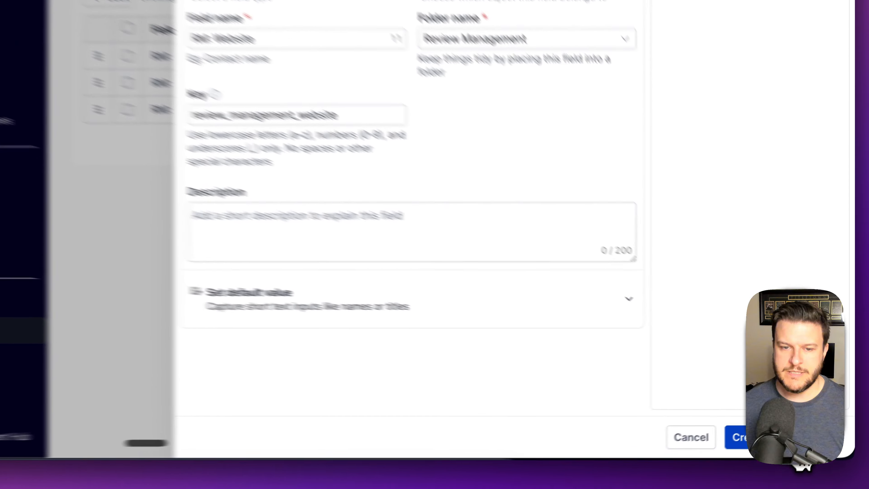
click(835, 419)
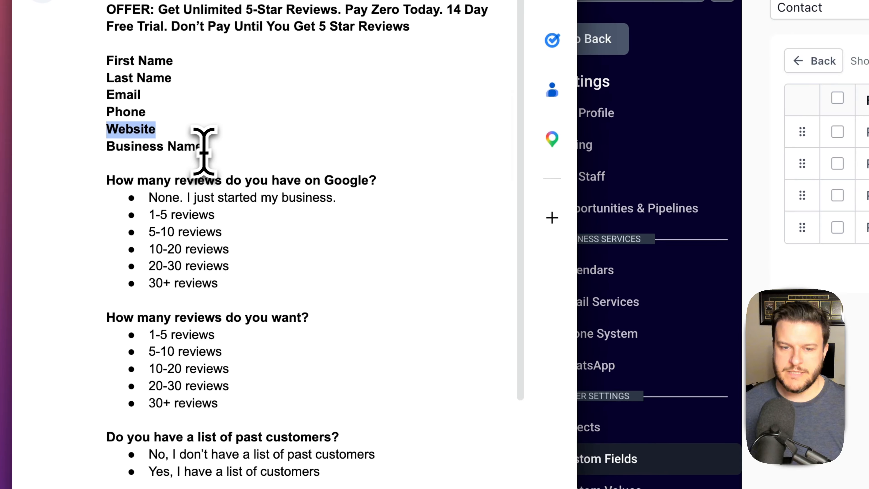
- Create single-line field 'RM: Business Name', key review_management_business_name, placeholder 'My Company Name'
drag(171, 135, 75, 137)
key(super+c)
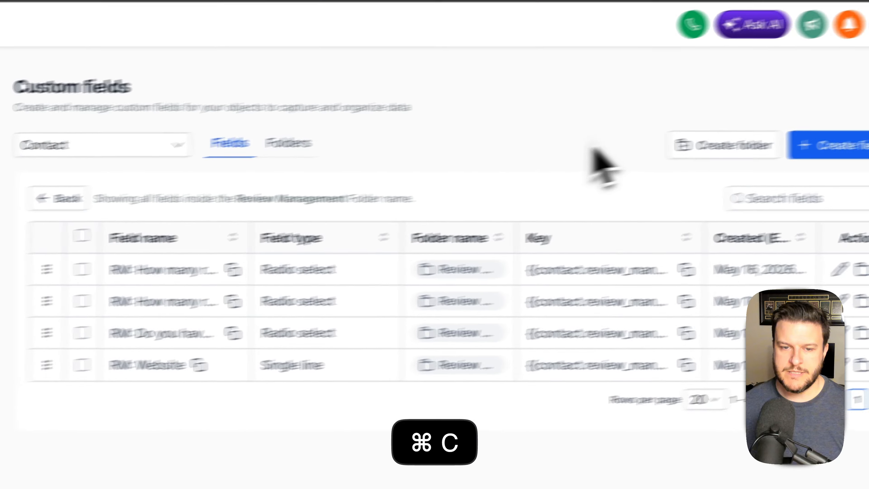
click(739, 164)
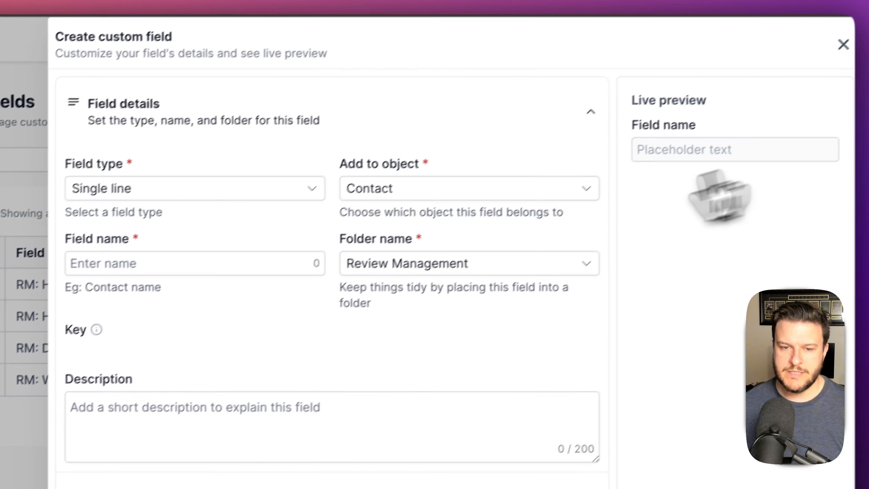
click(445, 181)
key(super+v)
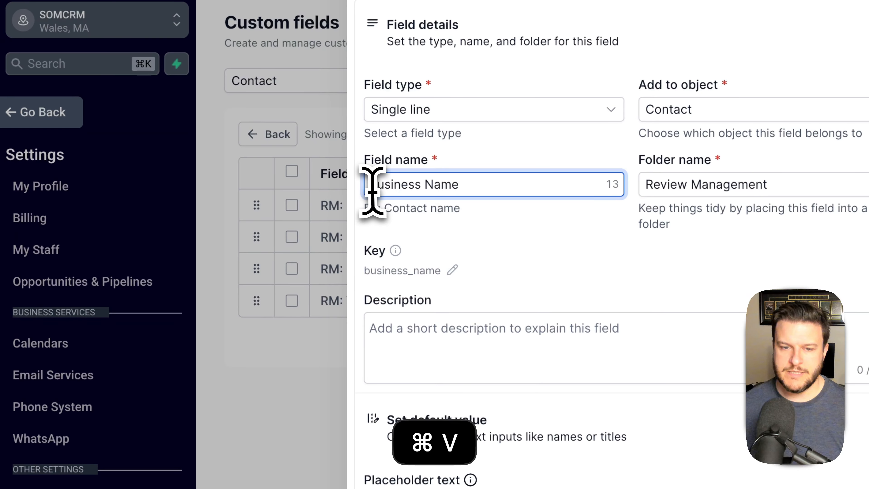
text(RM:)
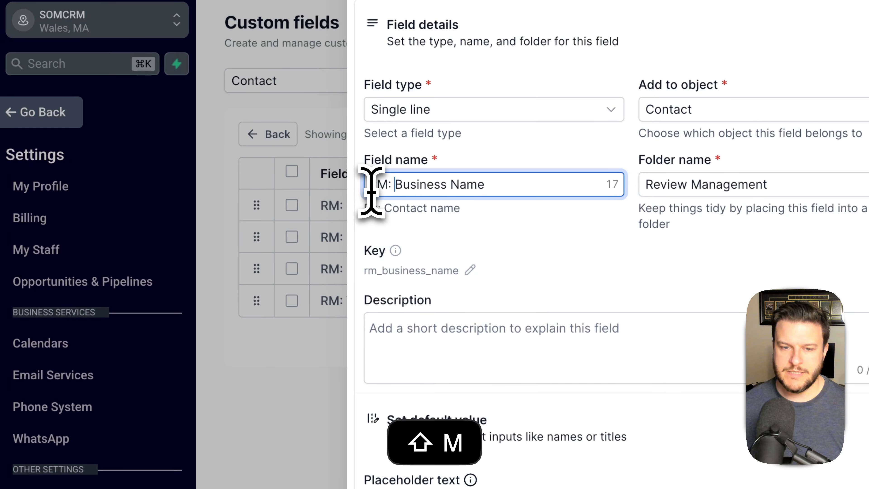
click(471, 269)
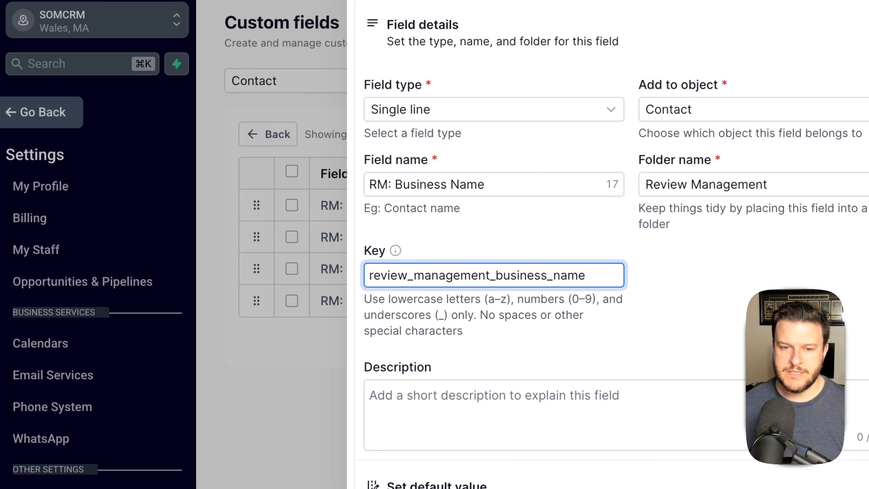
click(705, 327)
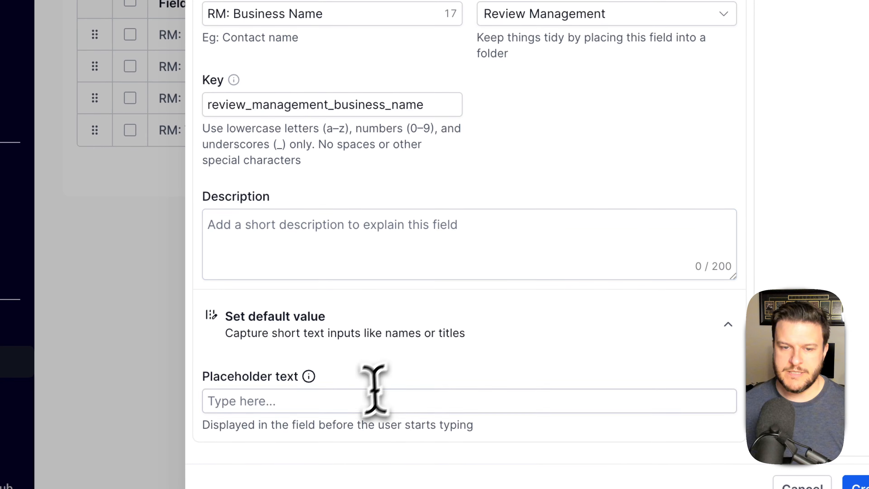
click(364, 401)
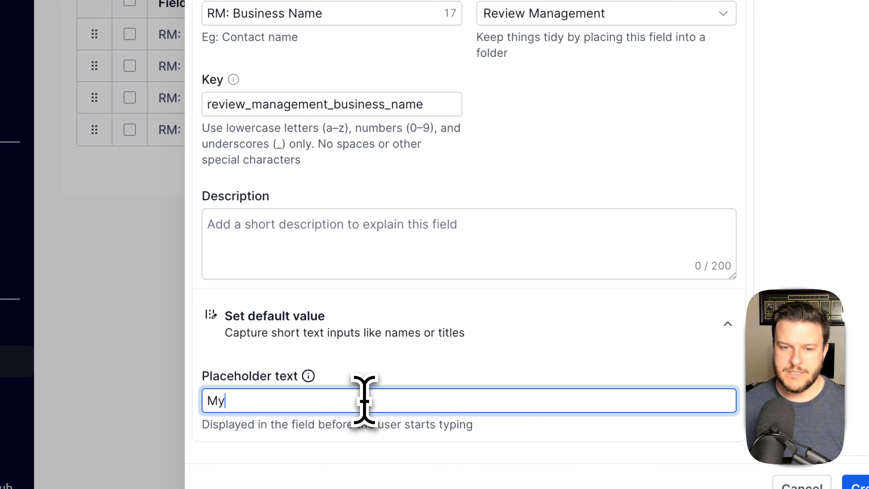
text(My Company)
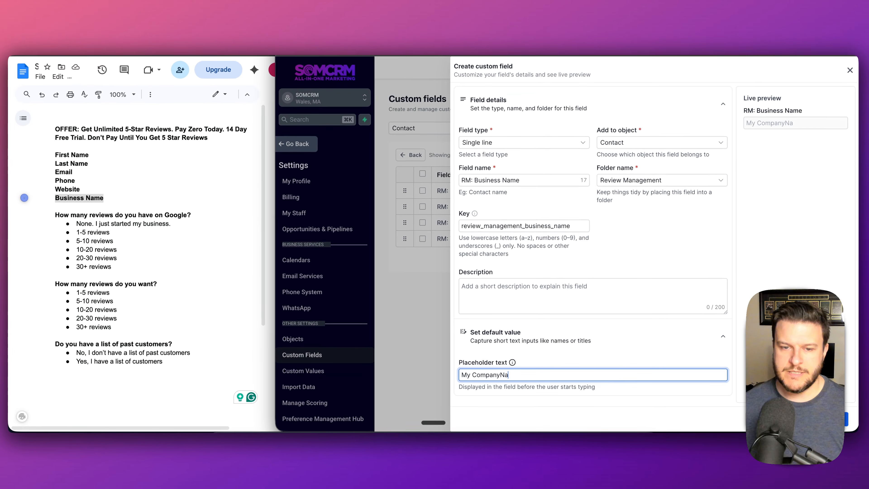
text( Name)
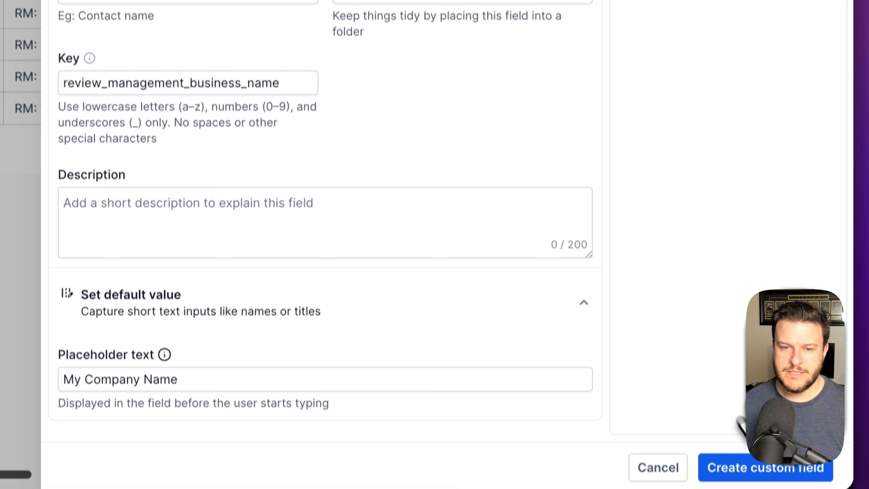
click(784, 452)
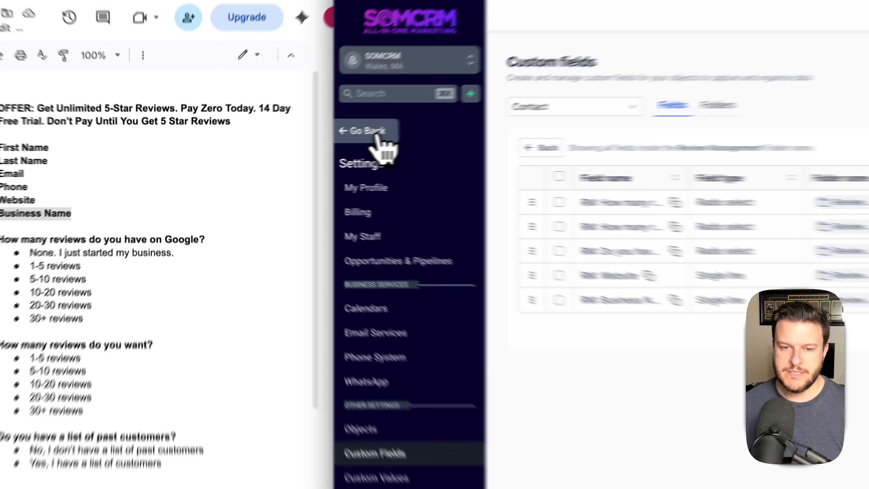
- Leave settings, maximise the browser, and create a blank survey from scratch
click(306, 147)
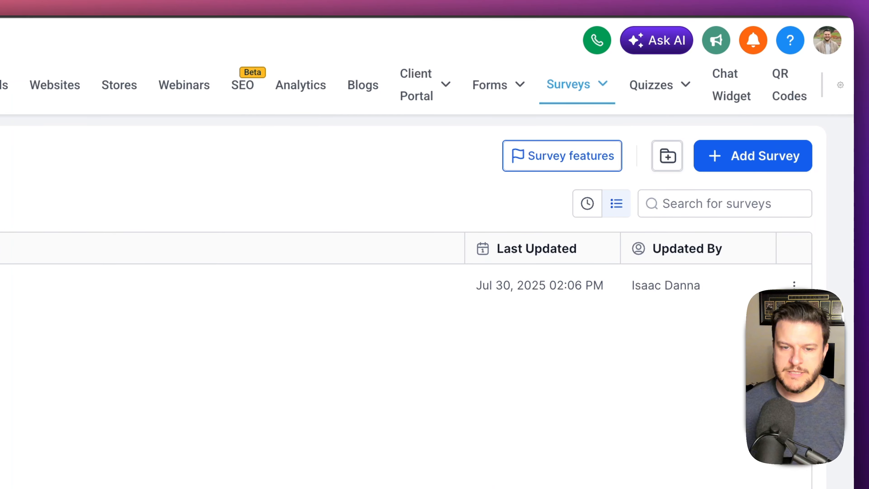
key(ctrl+alt+Return)
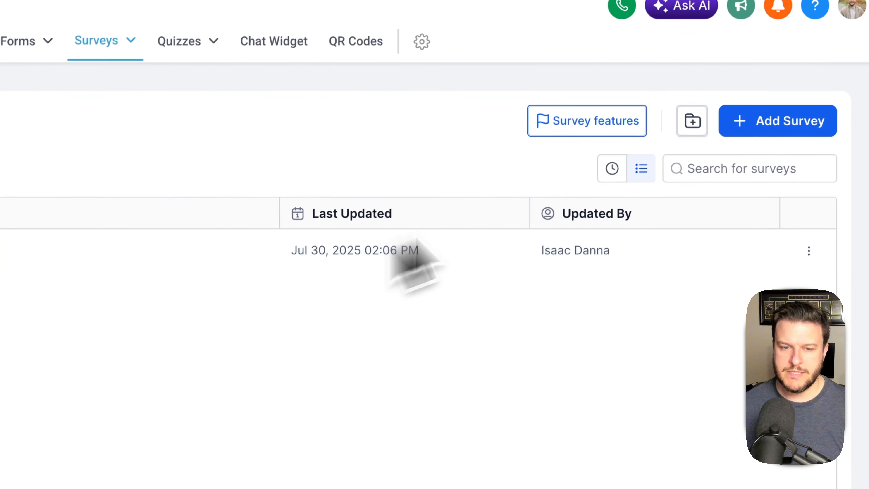
click(753, 157)
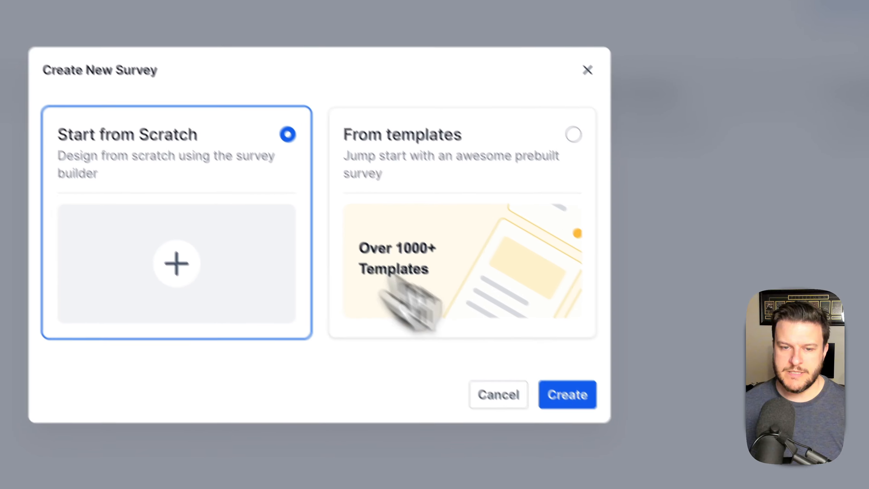
click(489, 353)
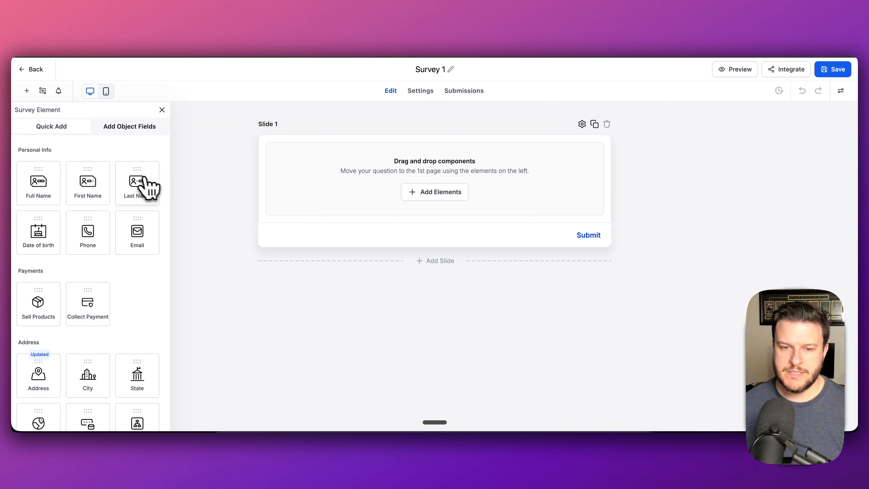
- Add First Name and Phone fields to Slide 1 and move Last Name second
drag(118, 190, 442, 197)
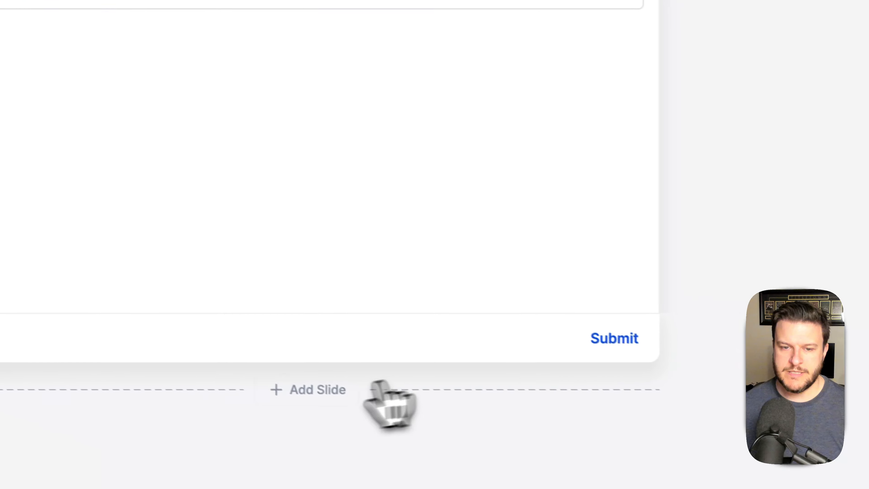
click(307, 385)
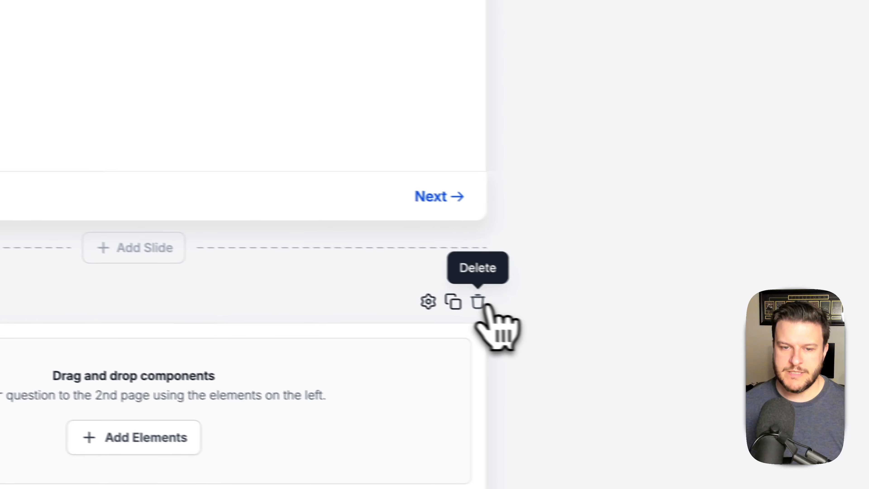
click(479, 302)
click(618, 308)
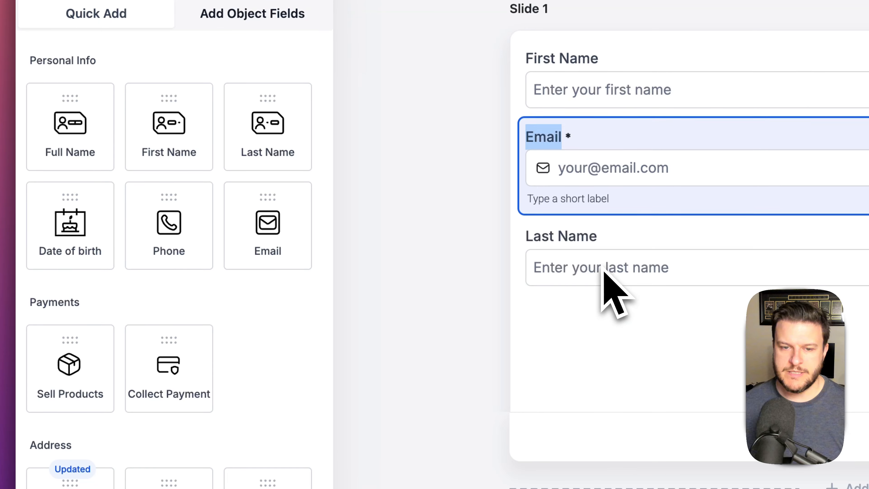
drag(205, 228, 669, 352)
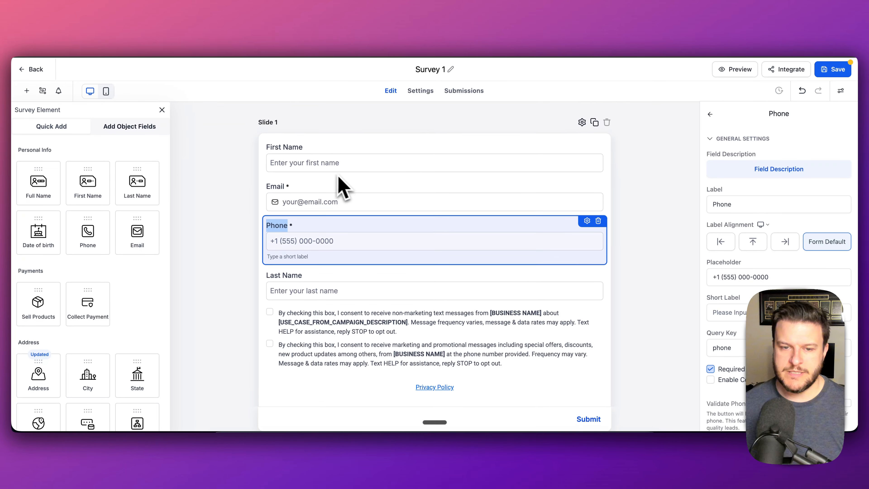
click(297, 274)
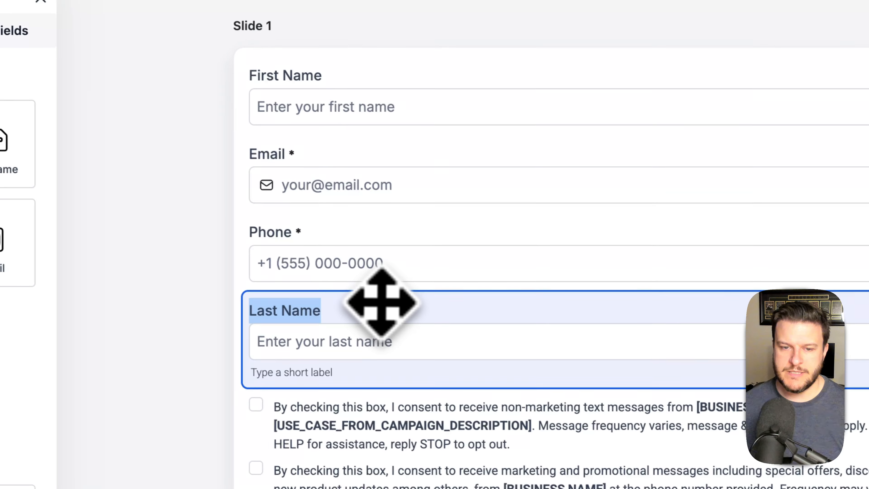
drag(381, 301, 403, 161)
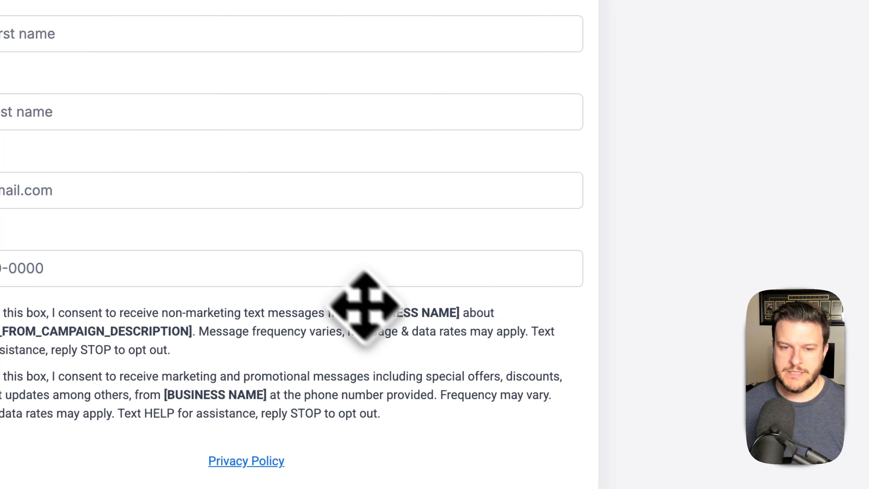
- Delete the consent text and Privacy Policy elements from Slide 1
click(573, 308)
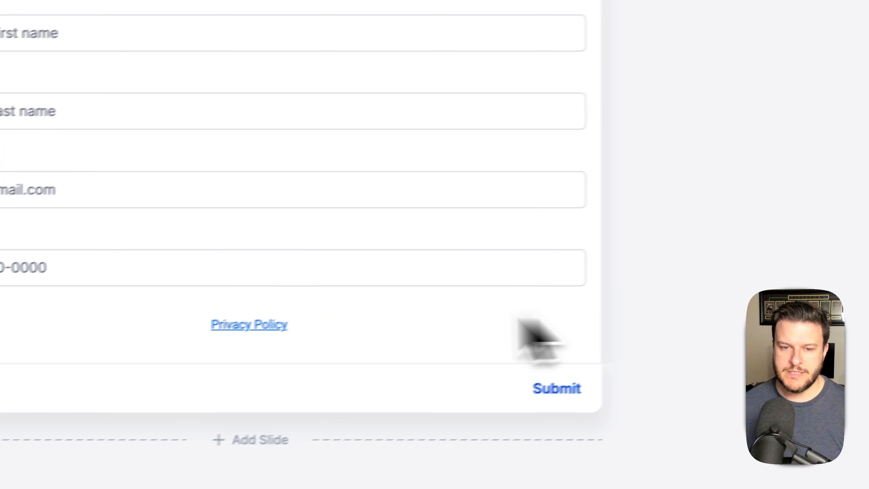
click(470, 287)
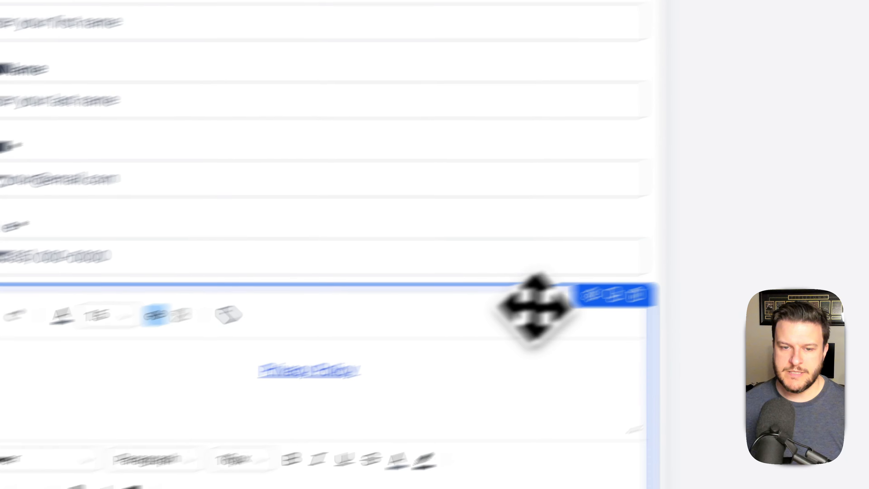
click(737, 267)
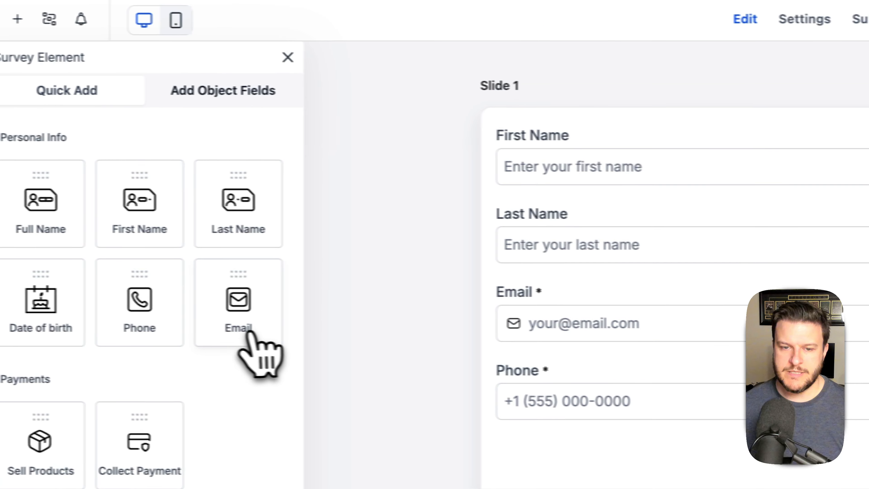
- Place the Google review-count, desired review-count and past-customers questions on Slides 2, 3 and 4
click(236, 96)
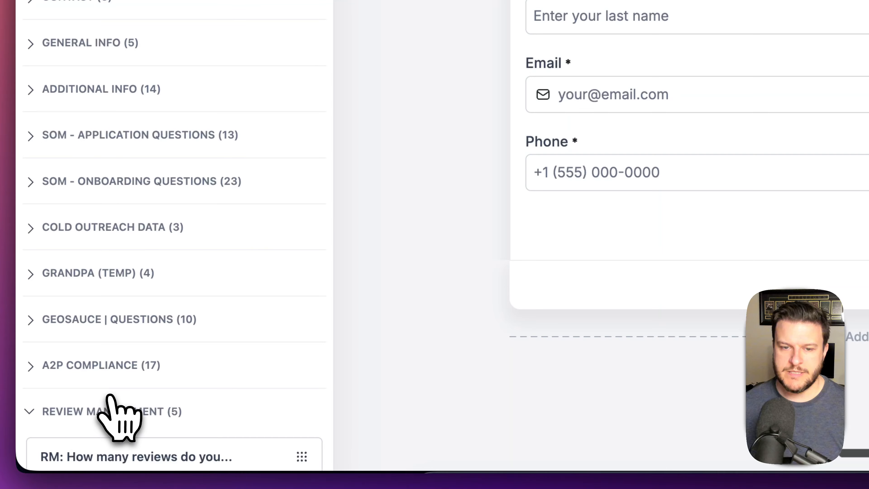
scroll(120, 416, down, 5)
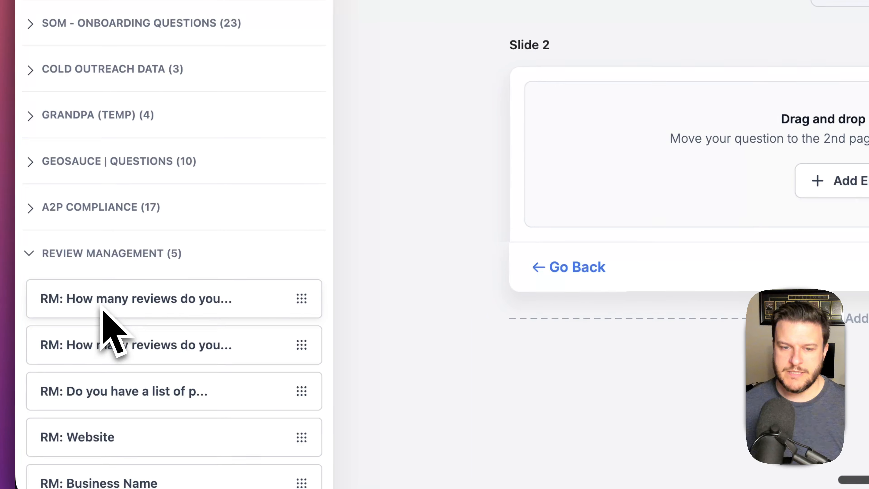
drag(102, 307, 771, 146)
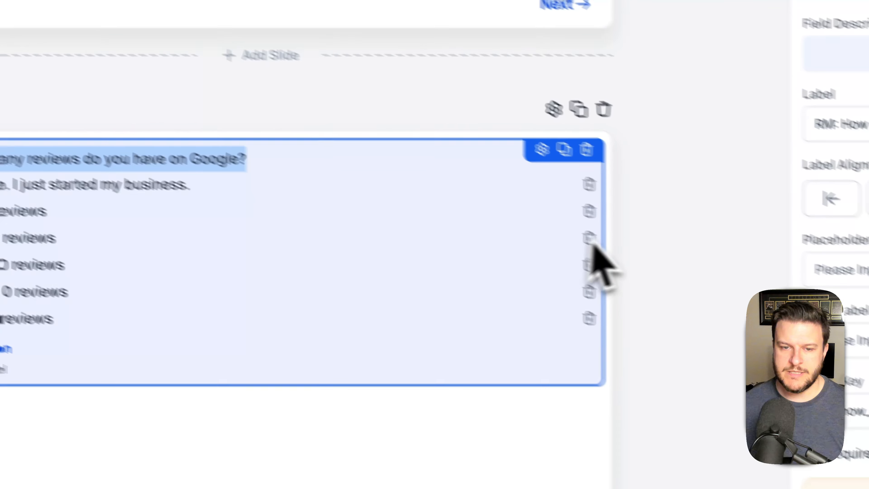
scroll(603, 239, down, 5)
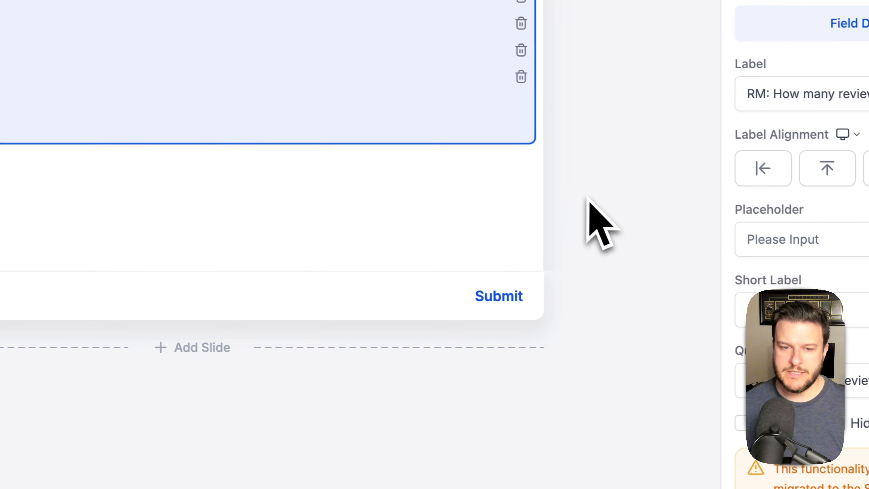
click(516, 328)
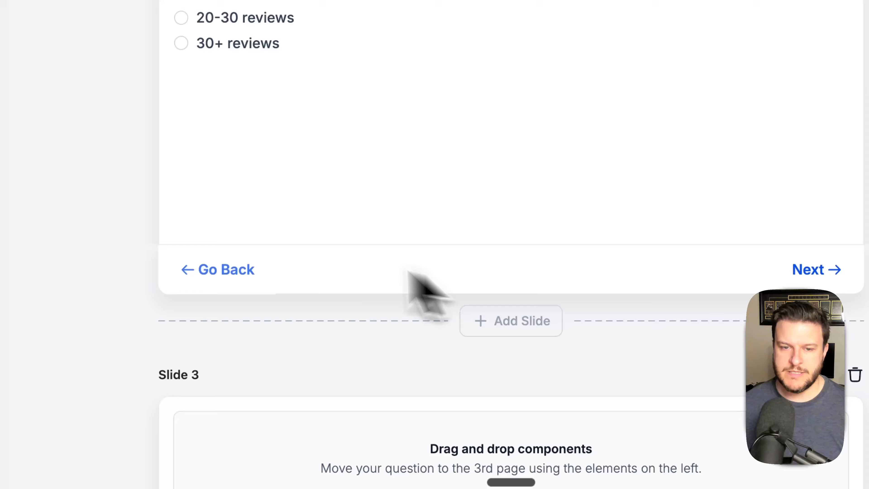
scroll(308, 253, down, 5)
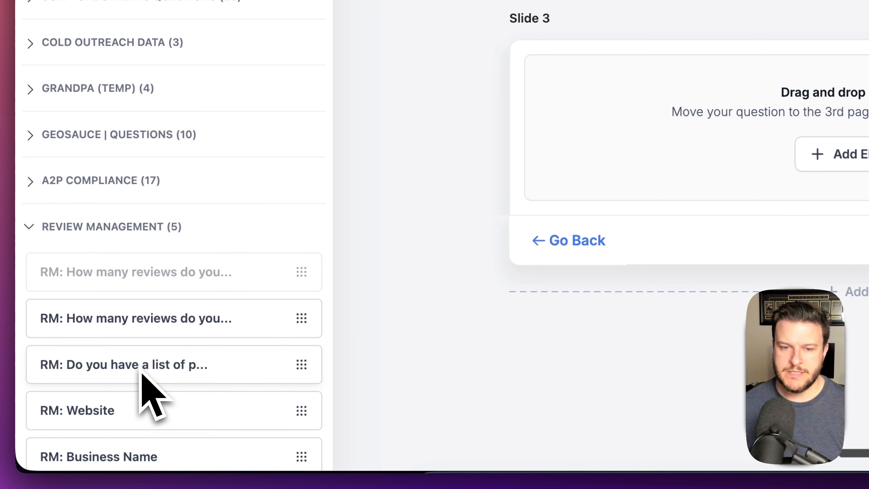
drag(154, 325, 865, 142)
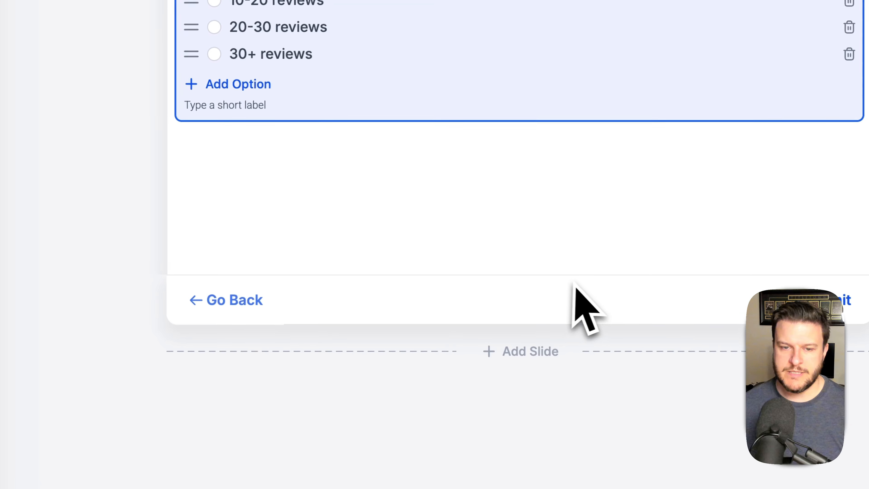
click(513, 360)
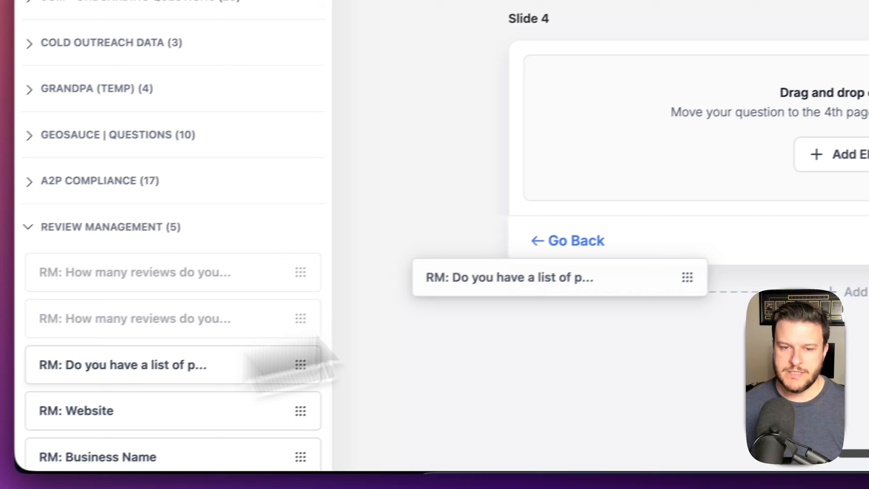
drag(308, 359, 787, 156)
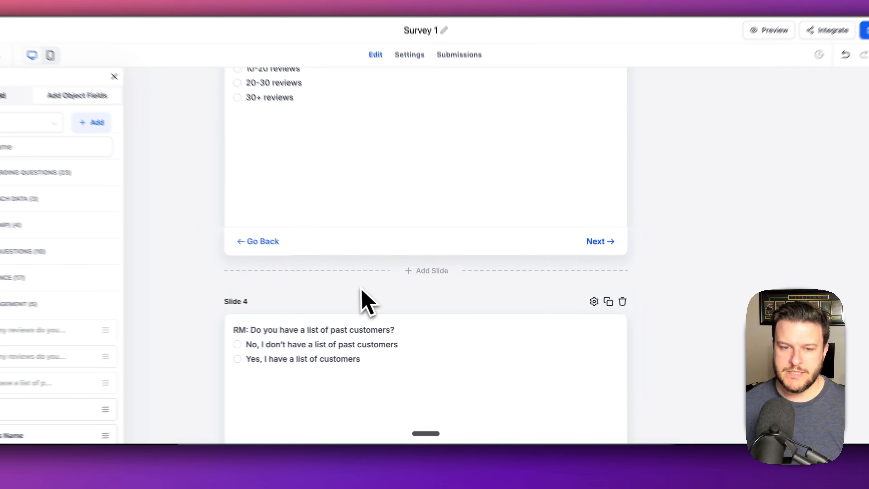
- Add Slide 5 holding the RM: Website and RM: Business Name fields, then pick up Slide 1
scroll(376, 301, up, 15)
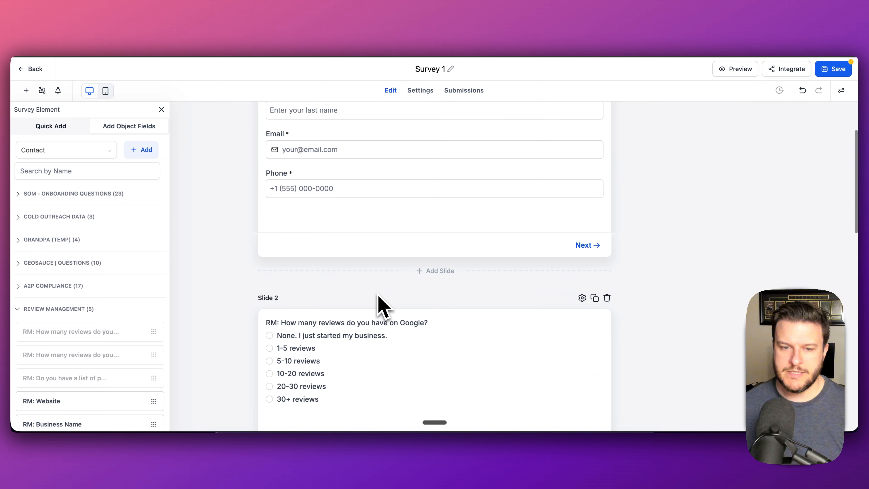
scroll(483, 297, down, 2)
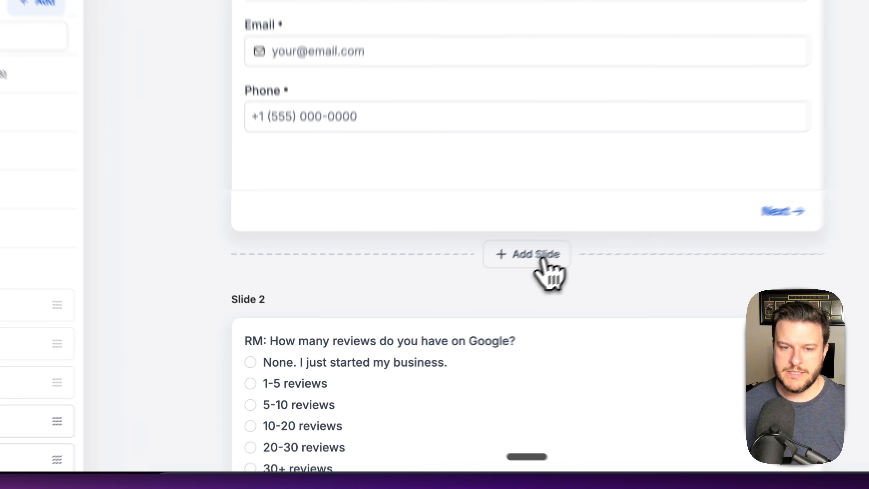
click(449, 306)
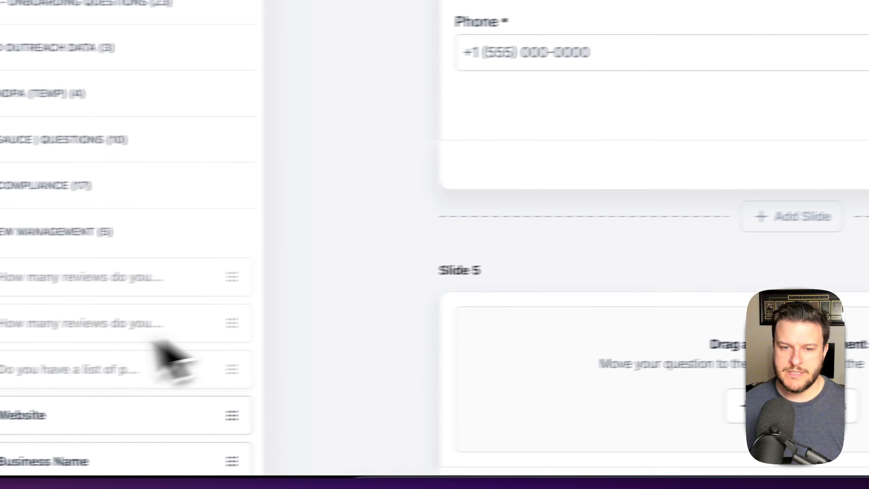
drag(101, 404, 768, 216)
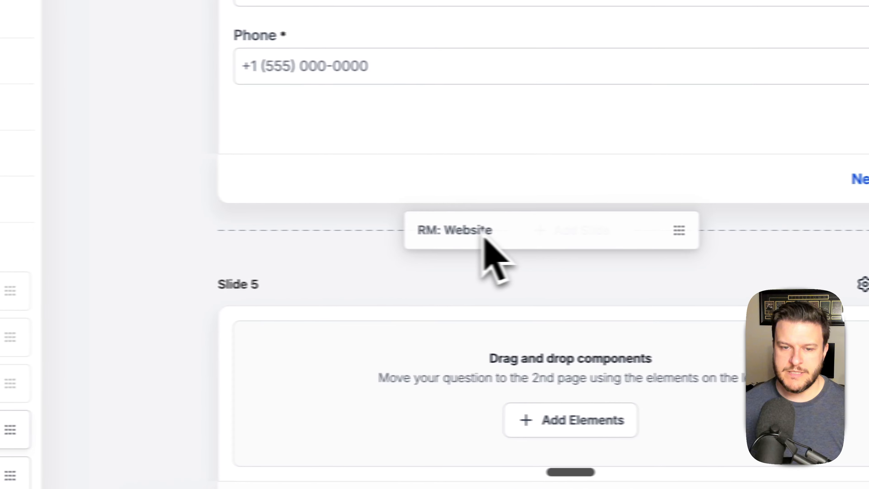
scroll(488, 359, down, 5)
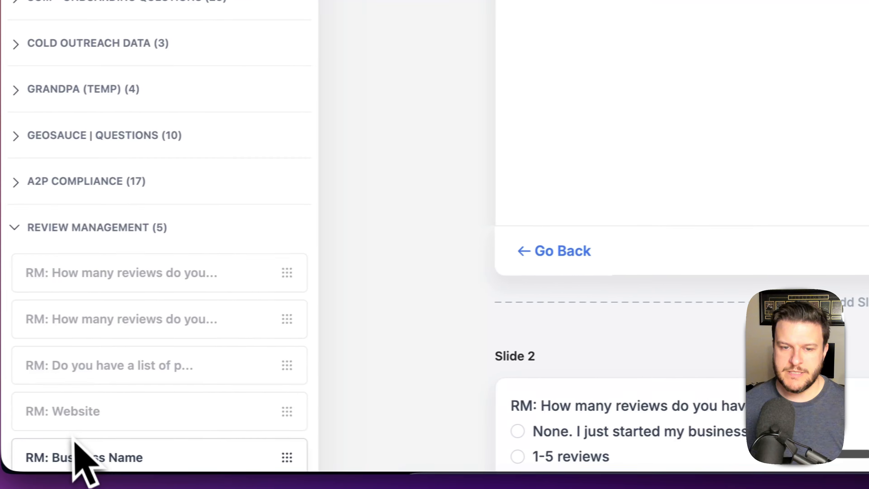
drag(79, 457, 503, 105)
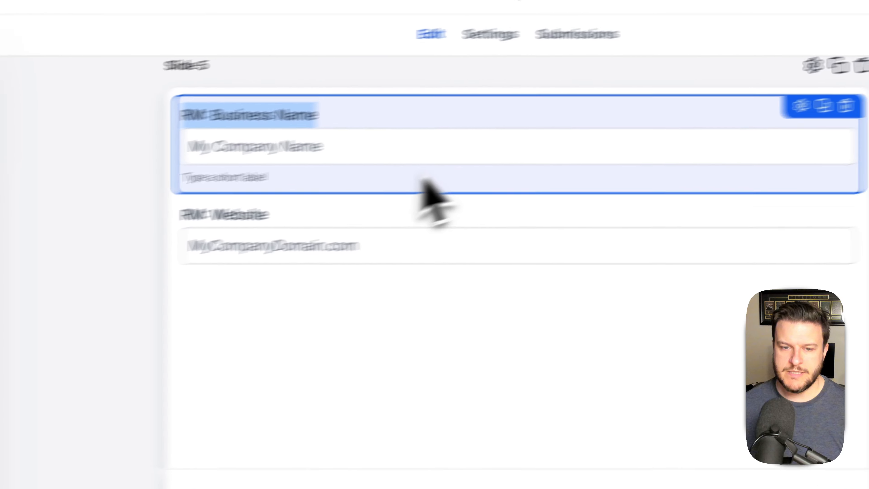
click(622, 196)
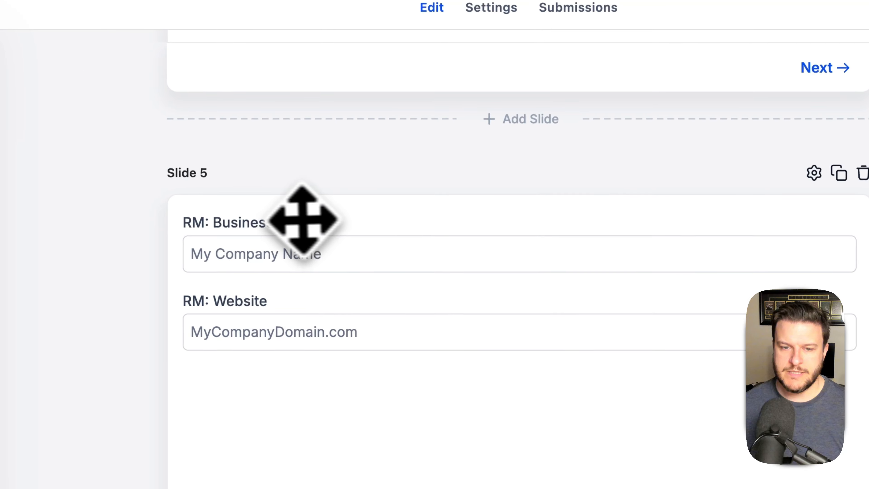
scroll(301, 219, up, 5)
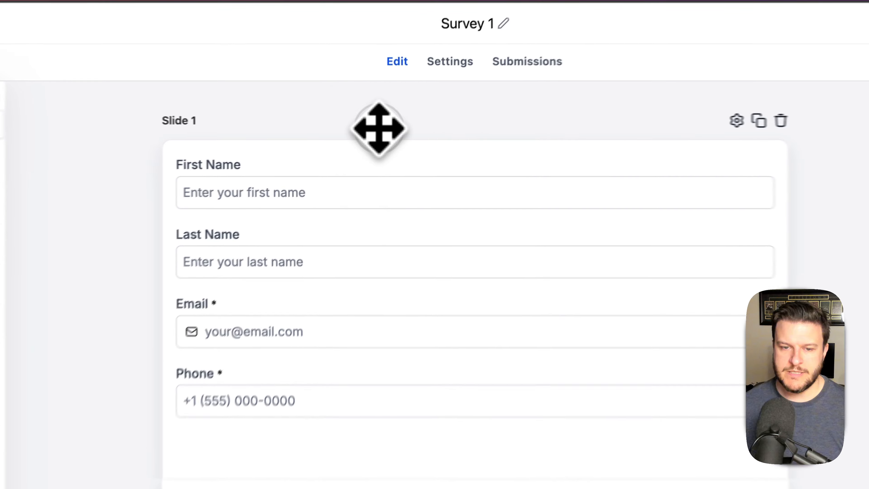
drag(321, 147, 345, 315)
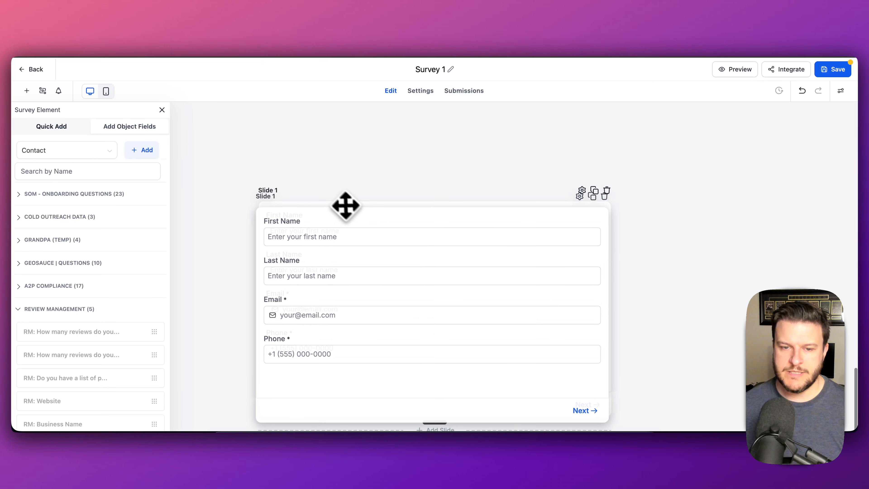
- Drop the contact-details slide after the last slide
drag(346, 206, 346, 206)
scroll(446, 229, up, 3)
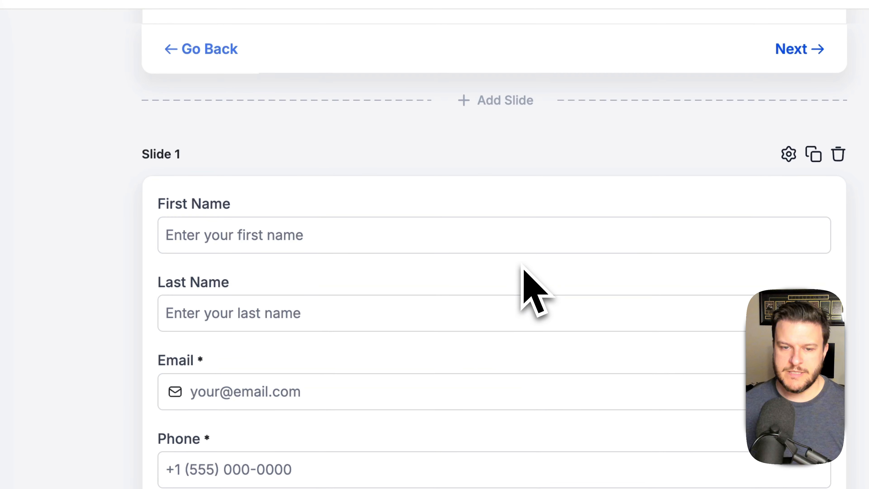
scroll(524, 270, up, 5)
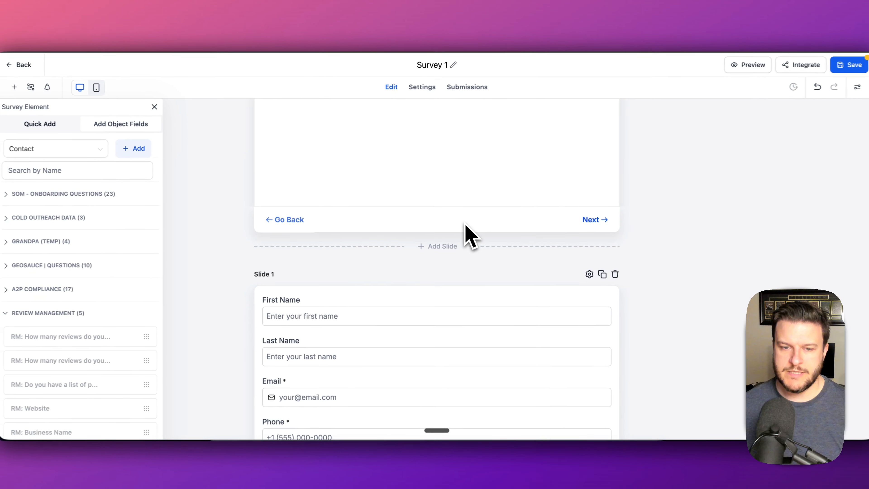
scroll(467, 234, up, 3)
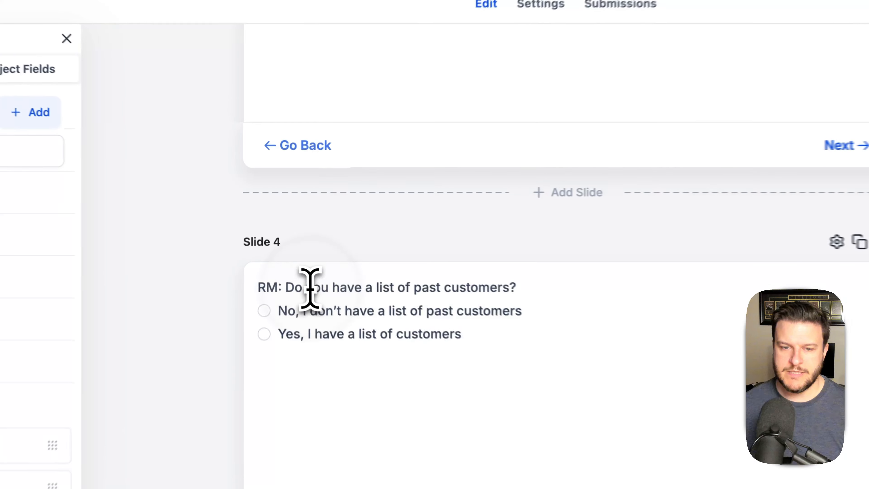
- Remove the 'RM: ' prefix from the question titles on Slides 4, 3 and 2
click(284, 246)
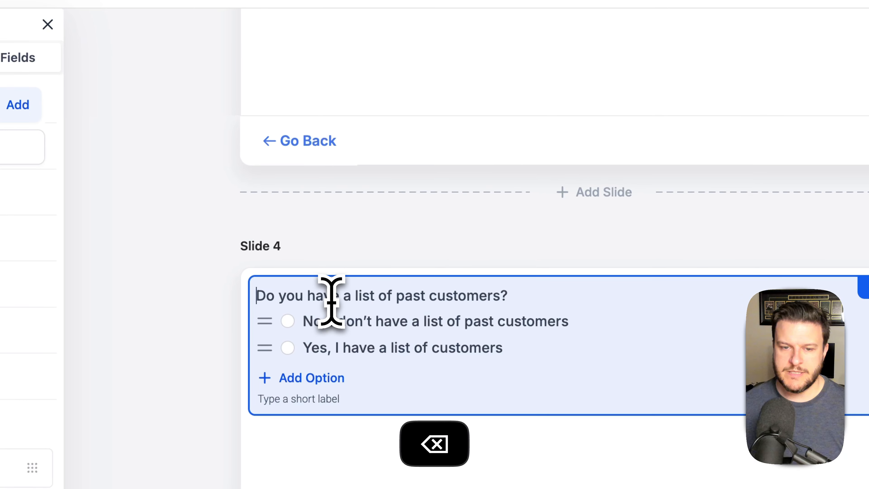
click(582, 236)
scroll(582, 237, up, 10)
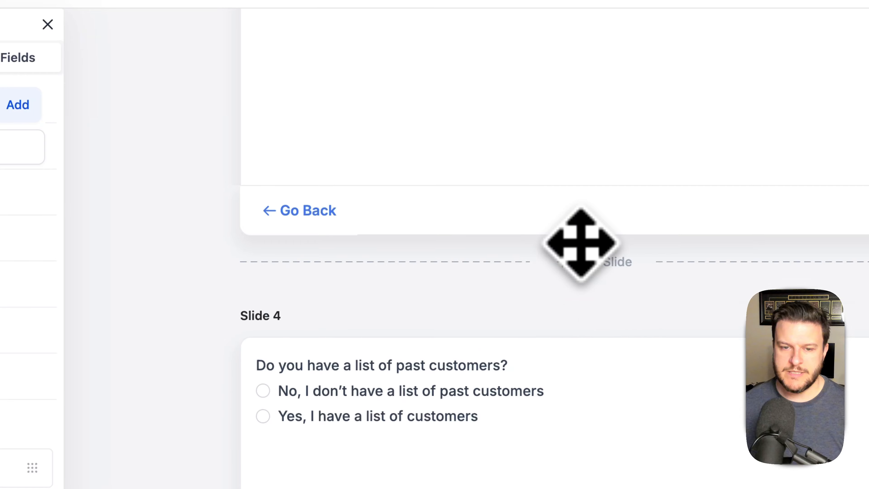
click(290, 239)
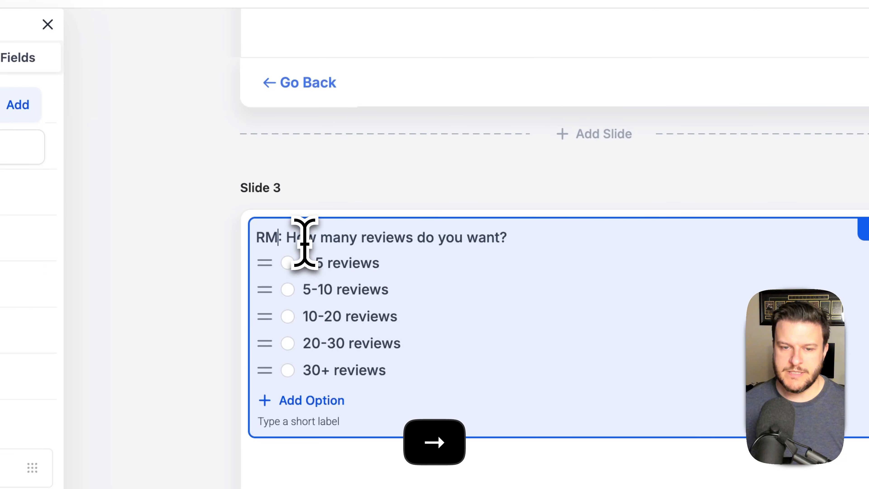
scroll(408, 223, up, 10)
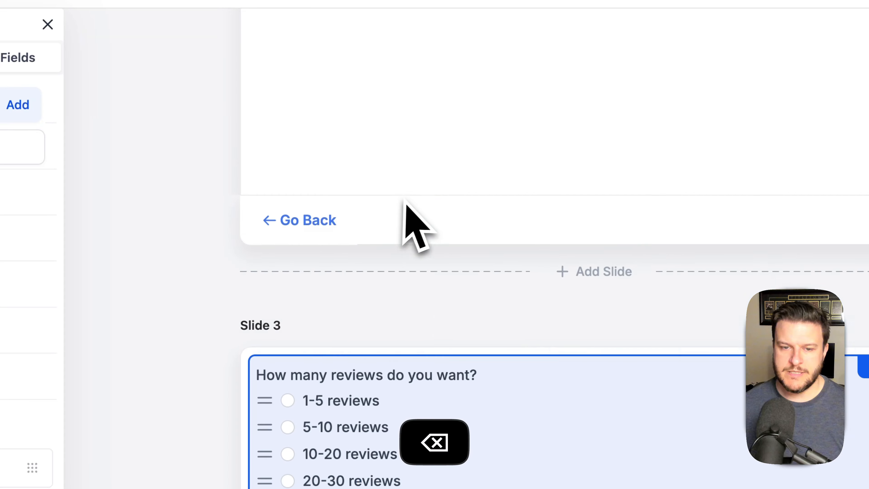
click(283, 223)
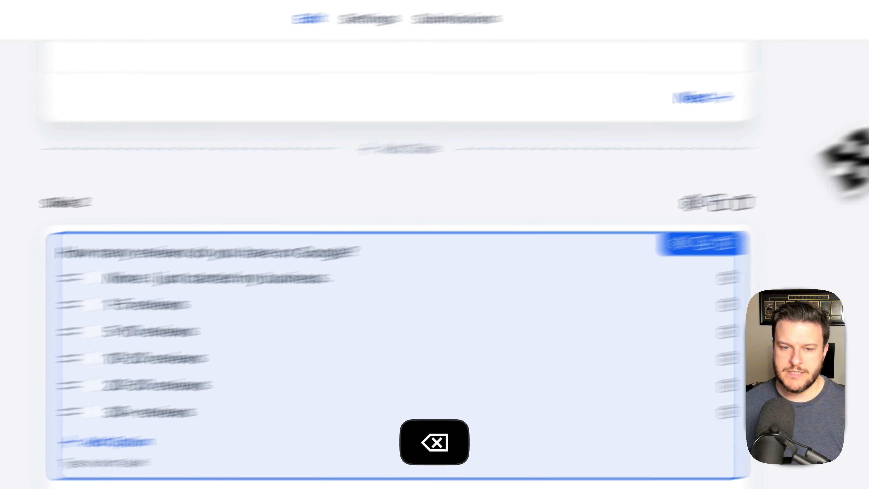
click(613, 171)
- Remove the 'RM: ' prefix from the Business Name and Website field labels
scroll(730, 218, up, 6)
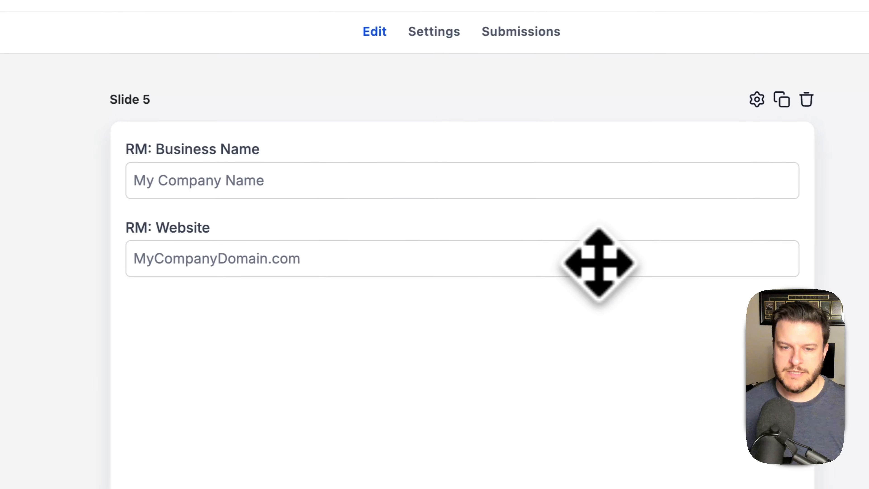
click(157, 150)
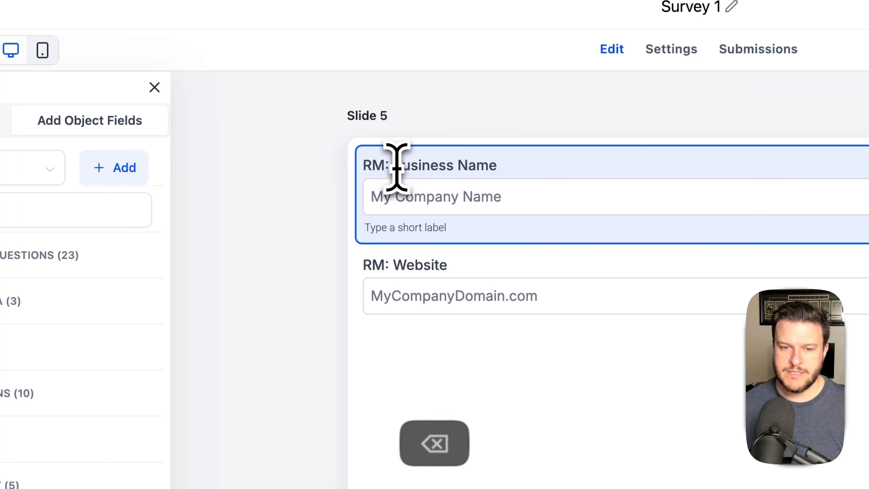
click(412, 264)
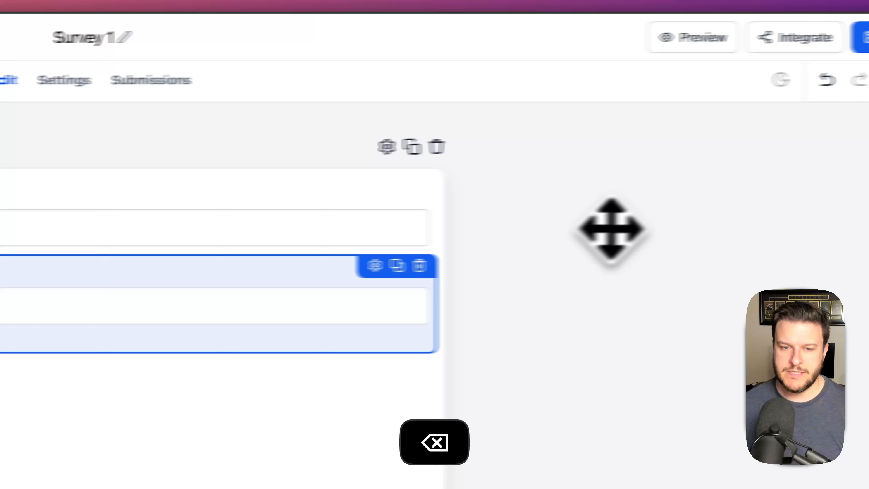
click(611, 229)
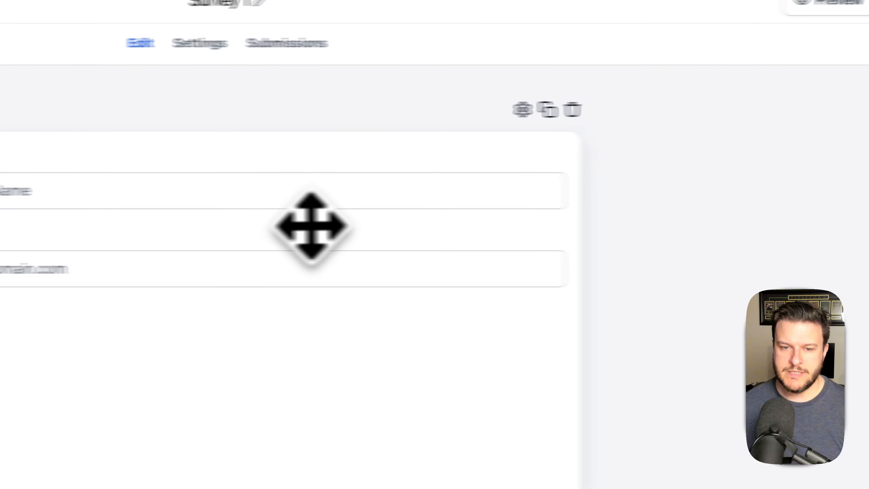
scroll(445, 220, down, 8)
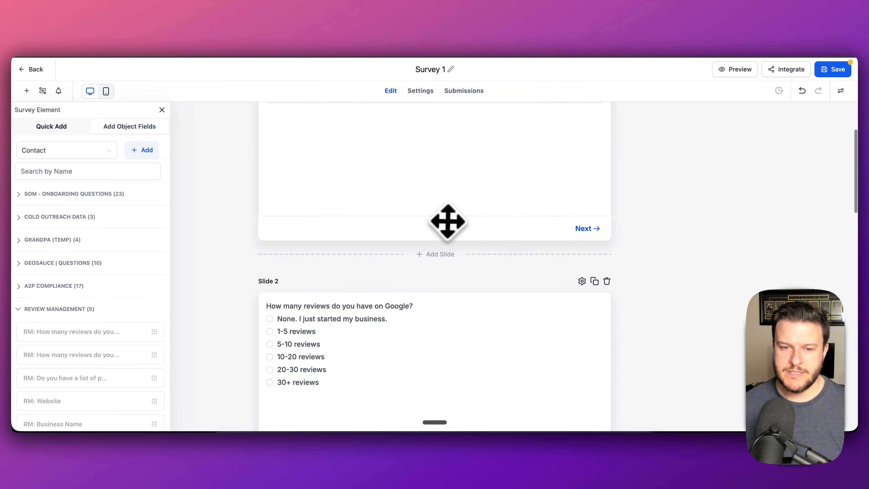
scroll(467, 239, up, 7)
scroll(467, 235, up, 2)
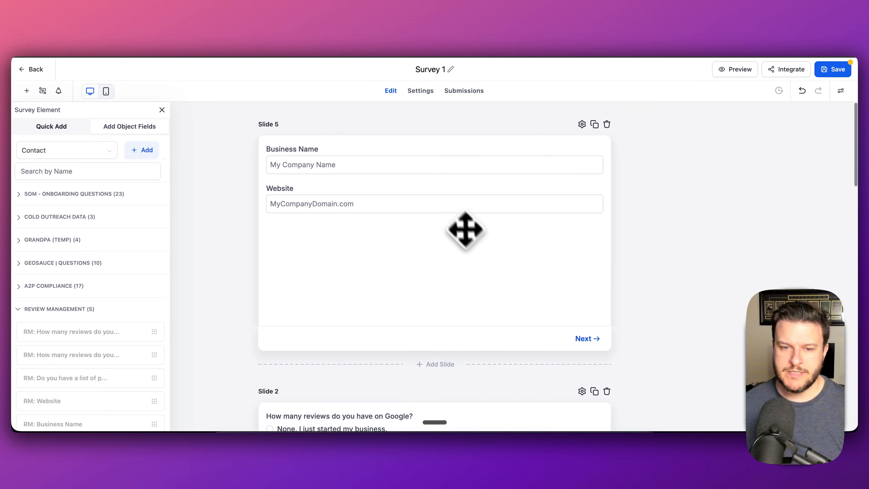
scroll(469, 210, down, 1)
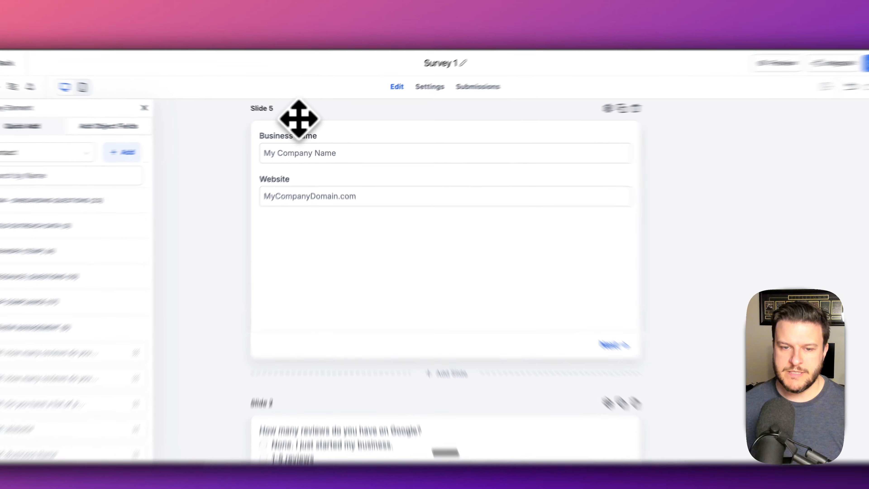
- Move the Website and Business Name slide to just before the contact-details slide
drag(304, 119, 467, 195)
drag(602, 255, 315, 146)
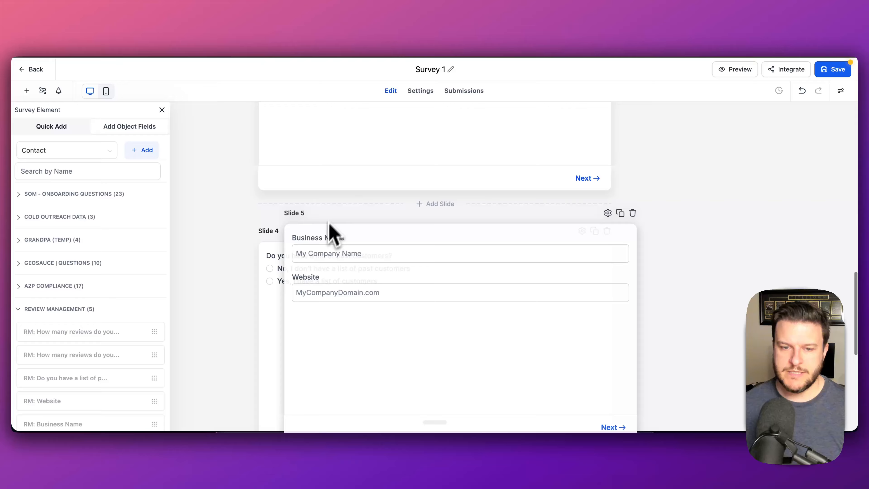
drag(330, 224, 313, 116)
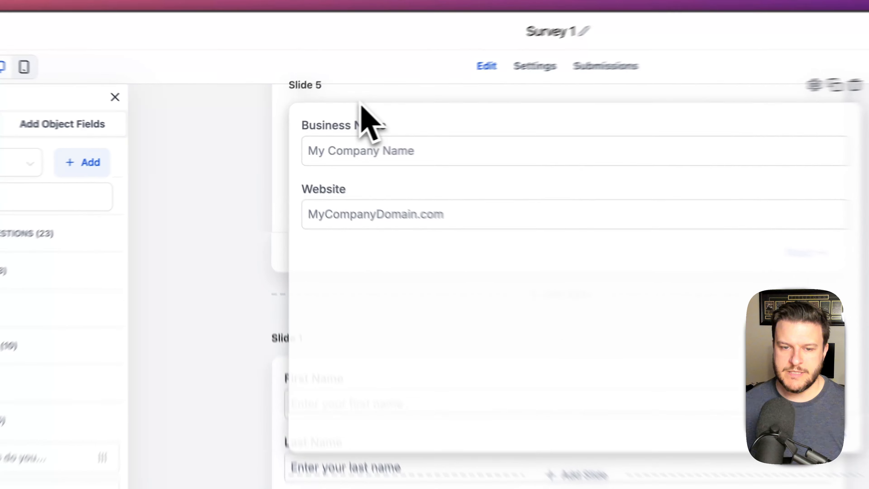
drag(361, 103, 362, 104)
scroll(484, 334, down, 5)
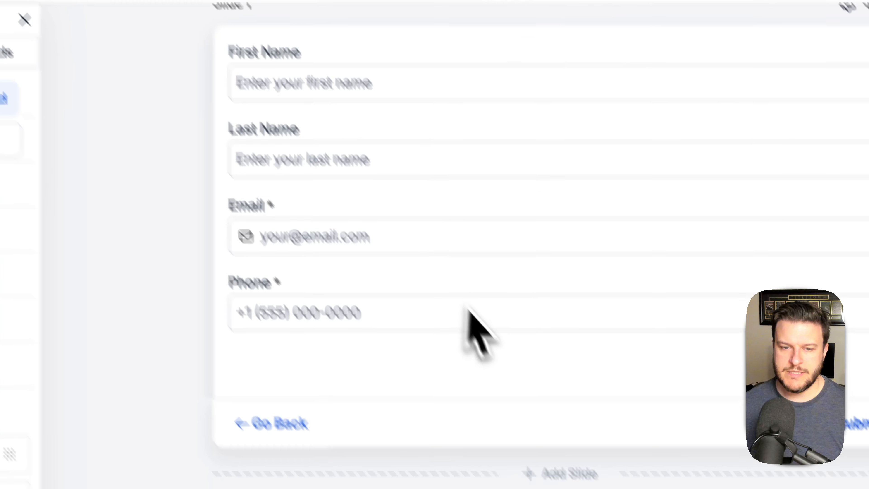
scroll(522, 331, up, 9)
scroll(460, 272, down, 5)
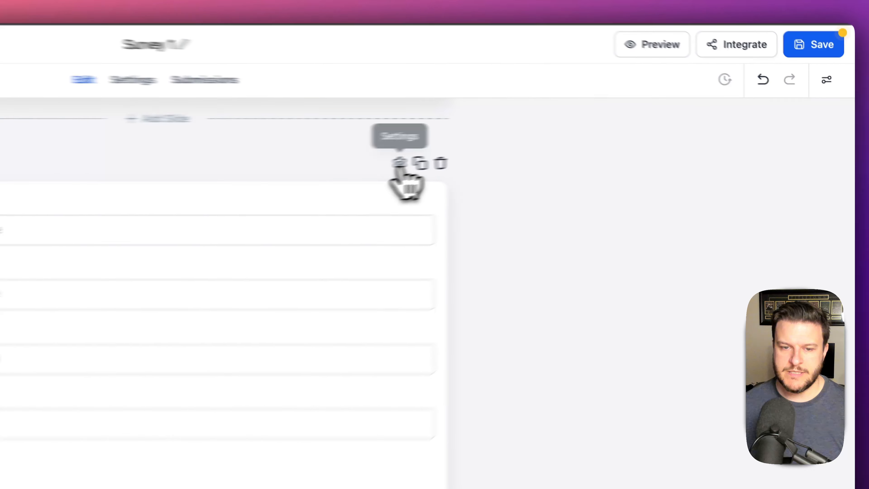
click(582, 141)
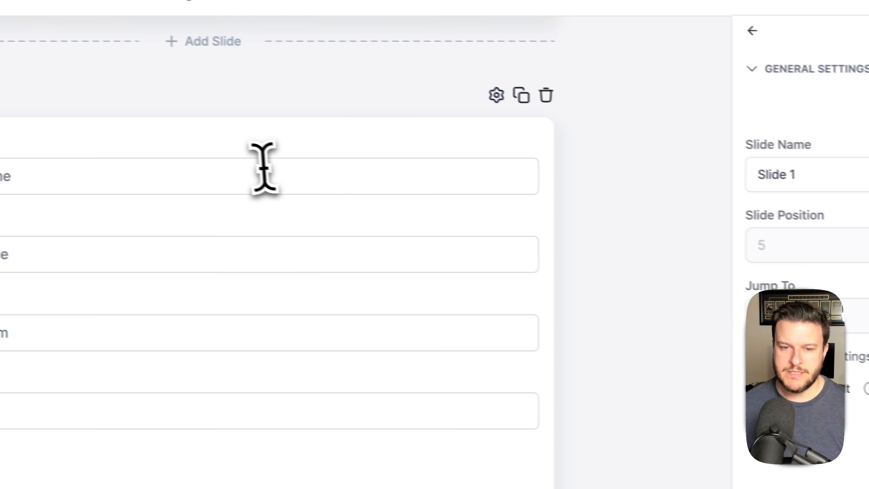
scroll(265, 166, up, 2)
scroll(301, 184, down, 15)
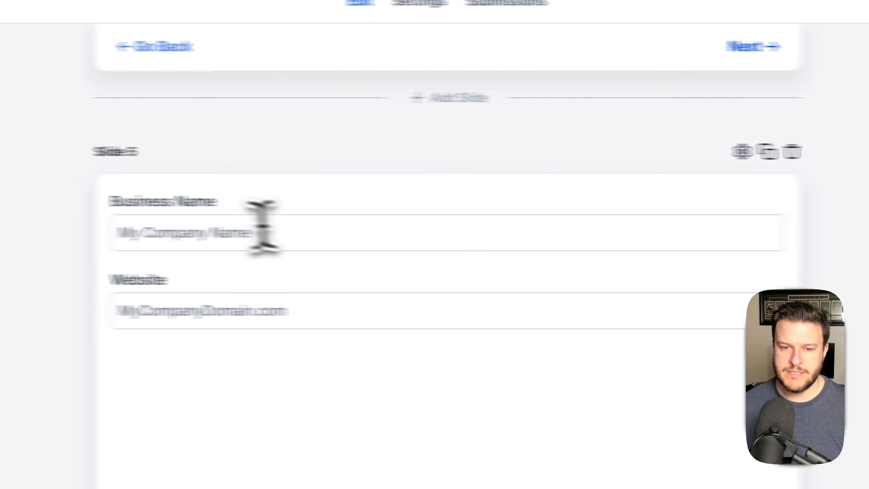
- Move Business Name into the contact slide above First Name
click(175, 202)
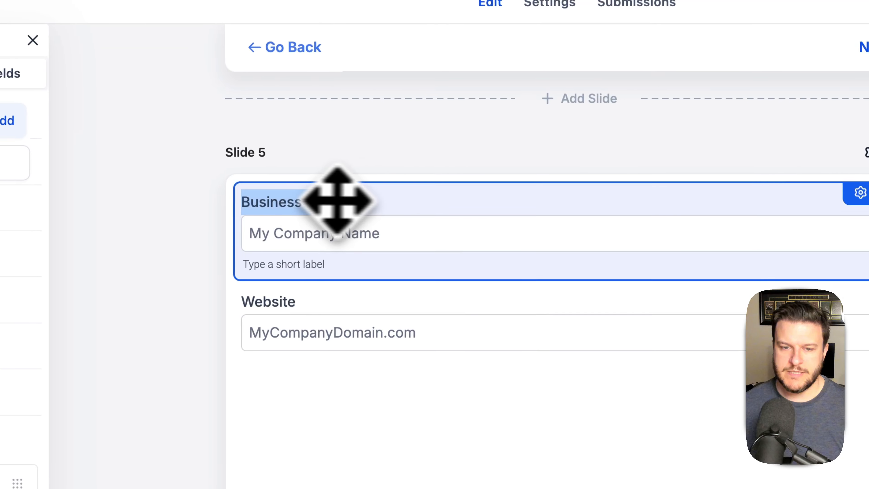
mouse_move(546, 205)
mouse_down()
mouse_move(624, 330)
mouse_move(535, 279)
mouse_move(538, 210)
mouse_up()
scroll(603, 322, up, 15)
scroll(537, 215, down, 4)
scroll(510, 229, up, 10)
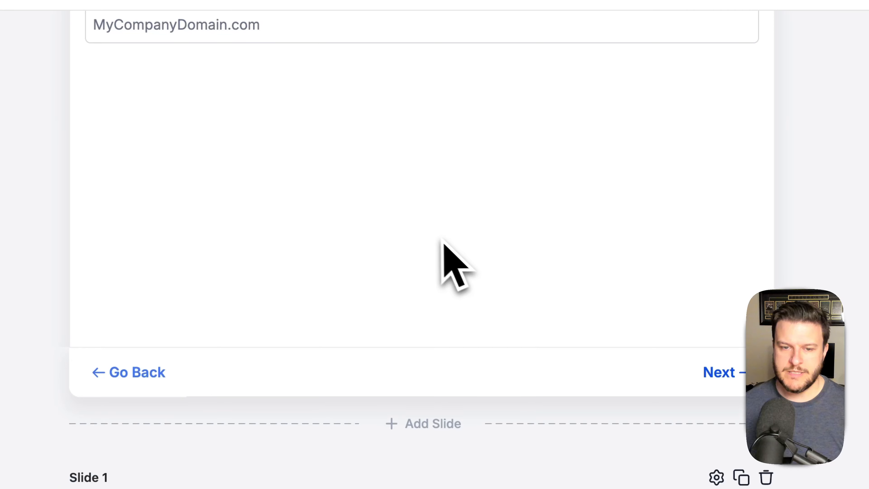
scroll(442, 241, up, 3)
drag(314, 100, 275, 233)
scroll(548, 291, down, 5)
scroll(549, 290, down, 5)
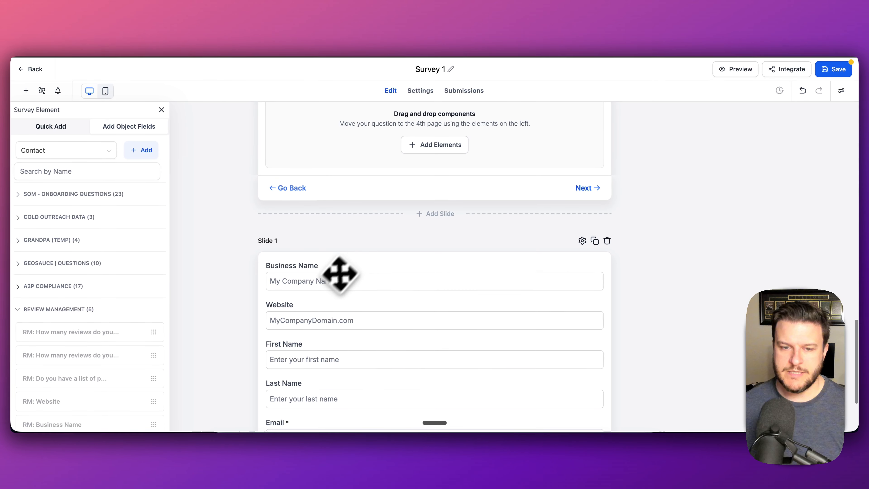
scroll(404, 240, up, 3)
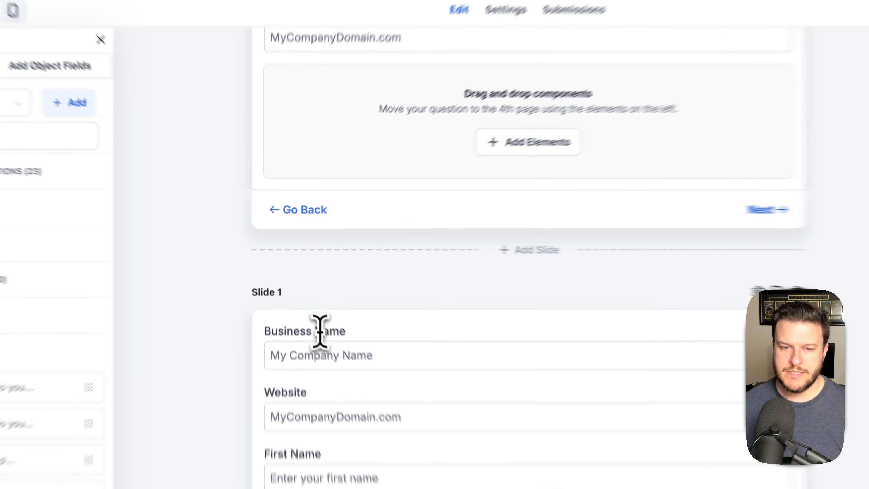
- Put Business Name back below Website and delete the duplicate Website field from the contact slide
drag(303, 296, 394, 173)
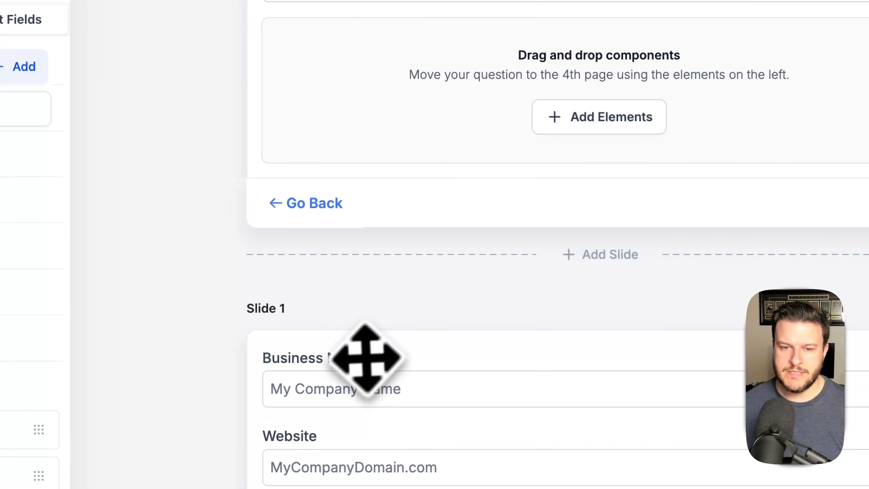
drag(441, 360, 505, 88)
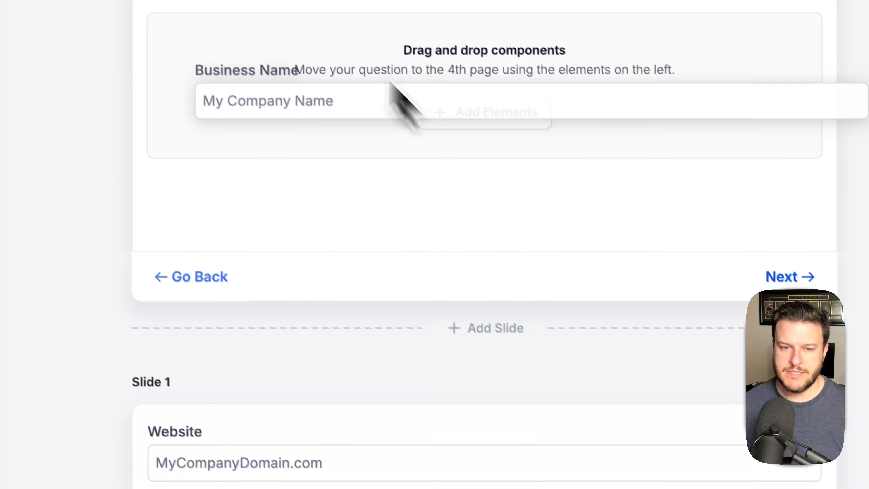
drag(390, 81, 393, 90)
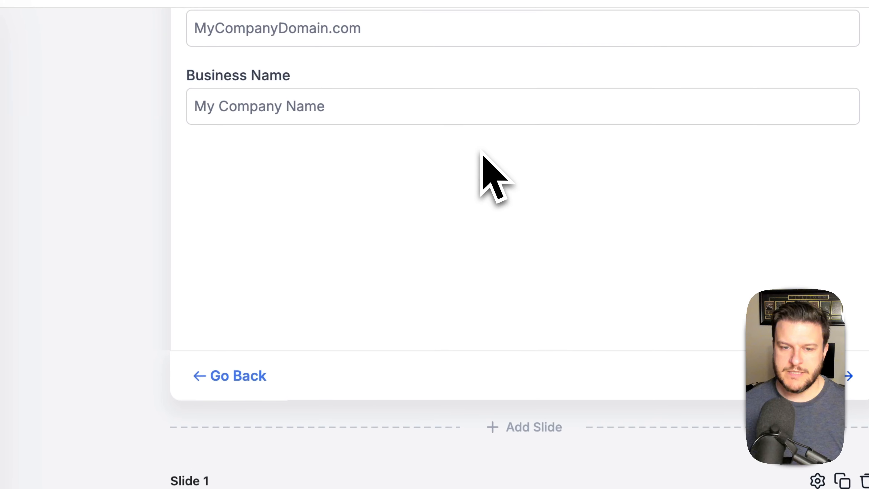
scroll(483, 154, up, 3)
scroll(480, 154, down, 6)
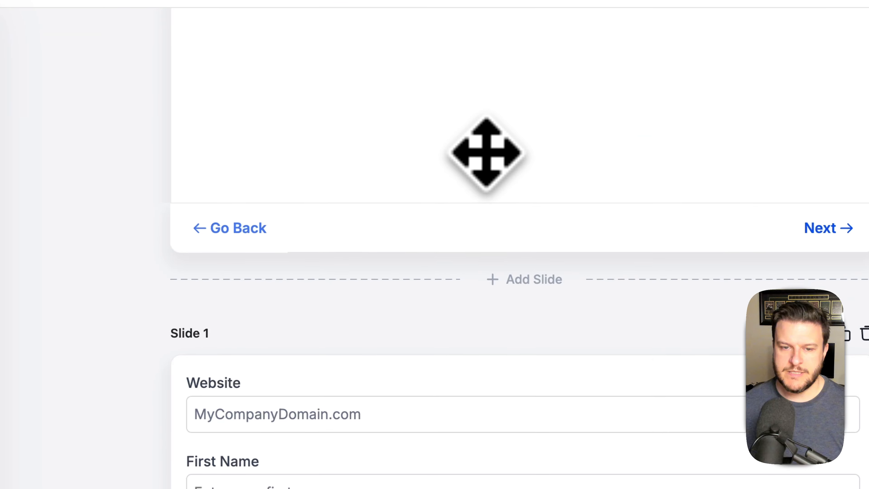
click(601, 389)
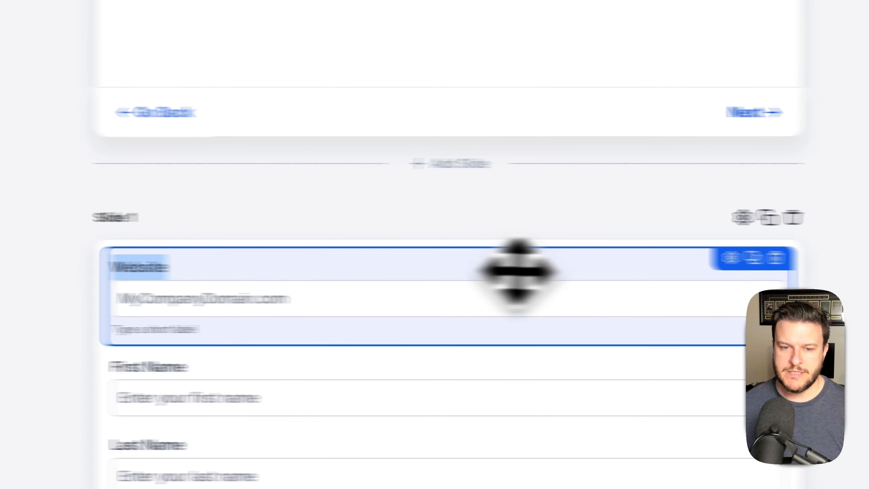
click(540, 258)
- Relabel the Website field as 'Your Website'
scroll(506, 264, up, 6)
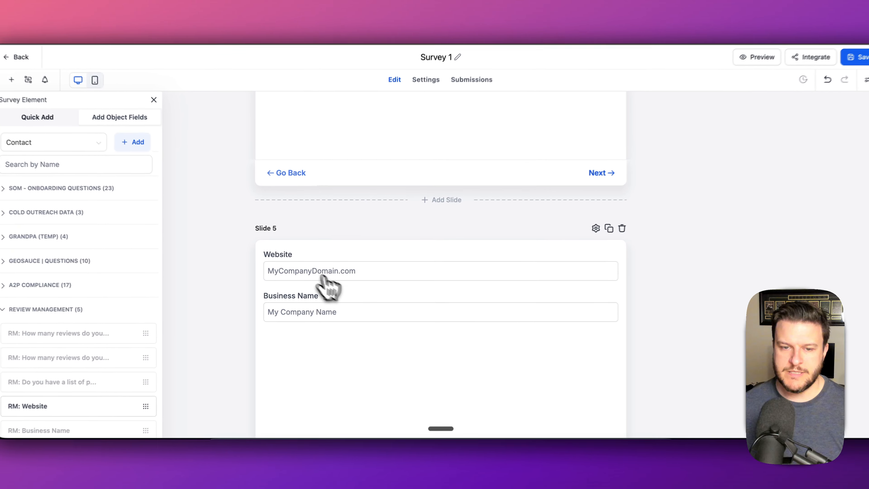
click(267, 256)
text(Your)
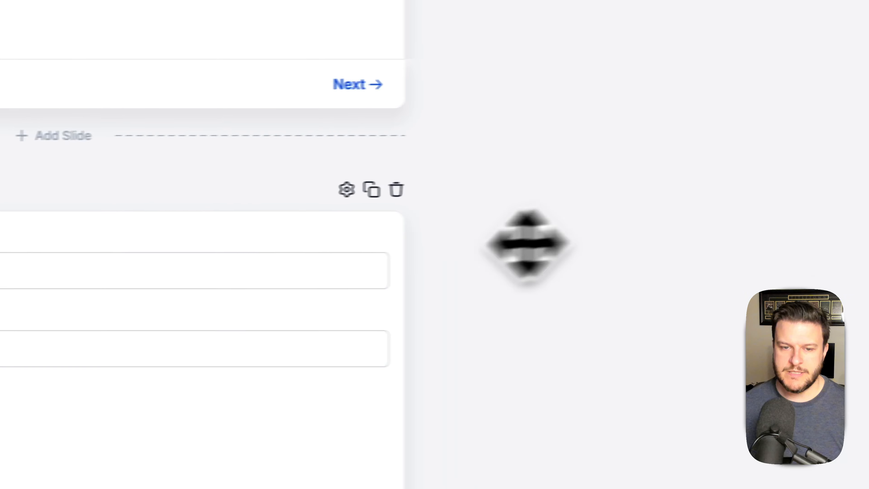
scroll(261, 278, down, 7)
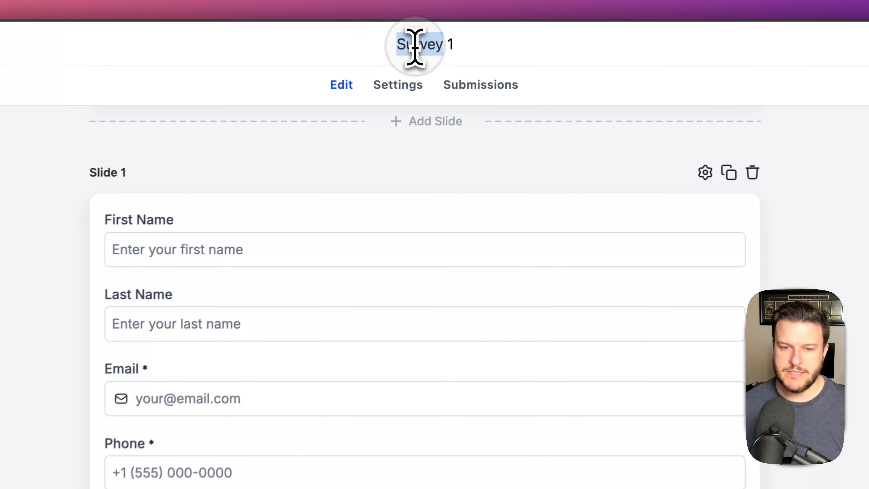
- Replace the 'Survey 1' title by typing 'Review Management'
triple_click(429, 70)
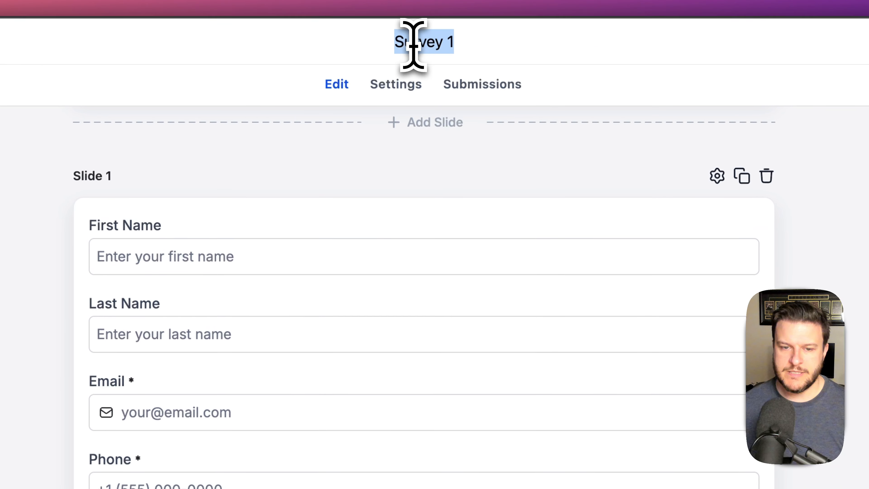
text(Review Man)
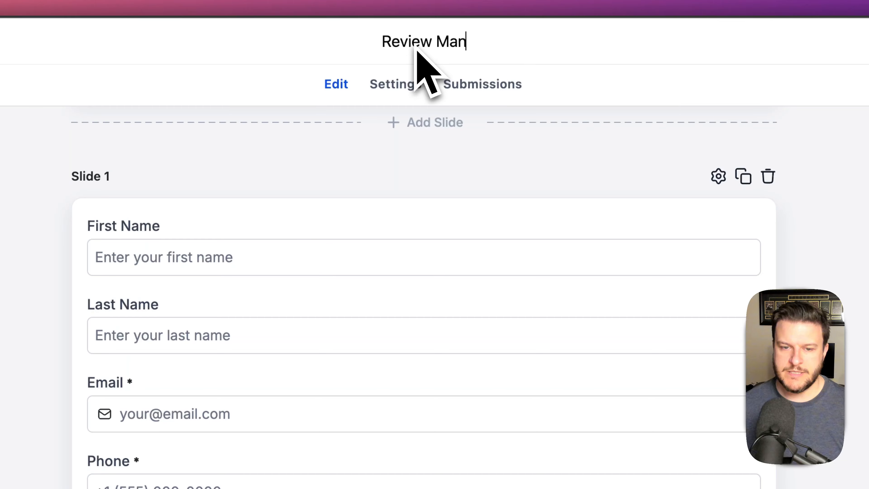
text(agement - Survey 1)
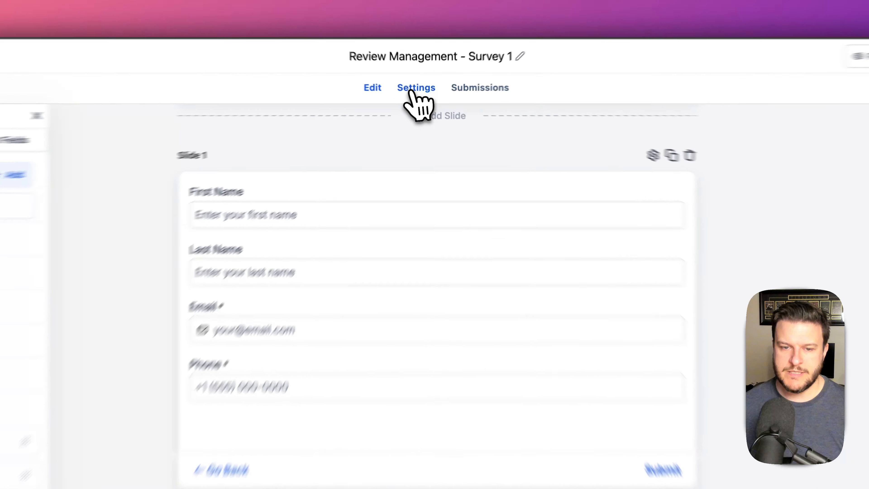
- Review the survey's On Submit thank-you options in Settings, then return to the slides editor
click(420, 90)
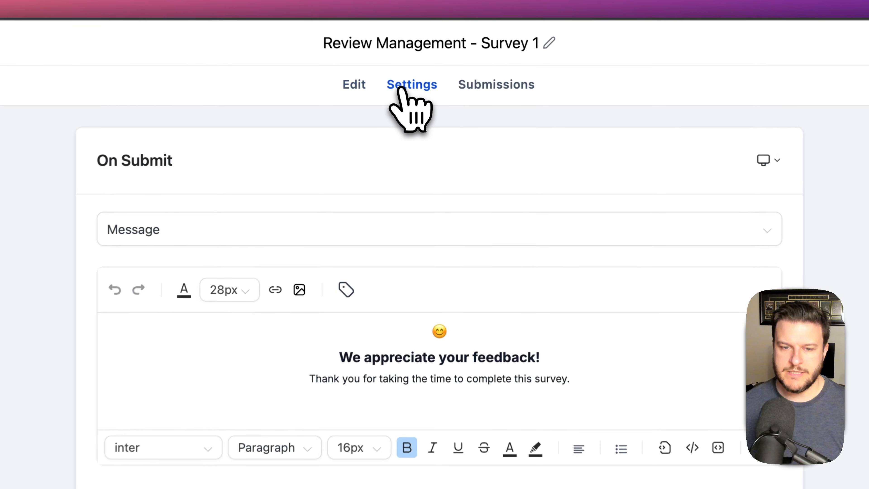
scroll(466, 262, down, 10)
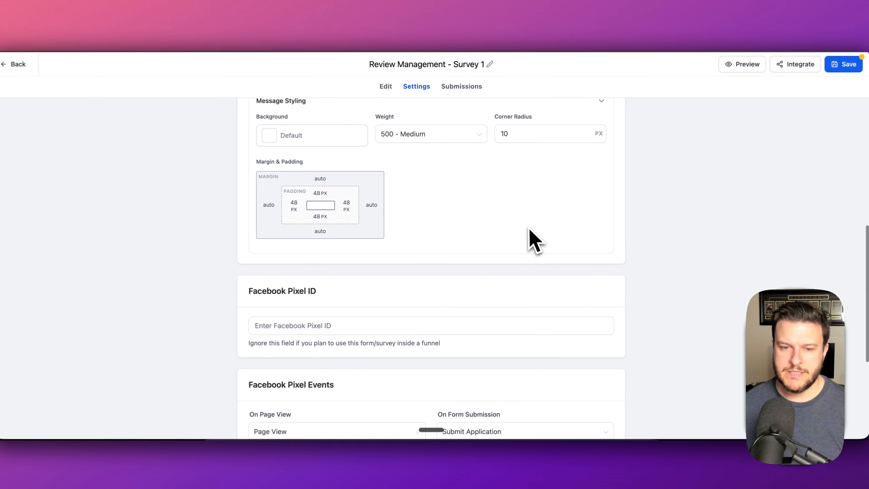
scroll(530, 236, down, 5)
scroll(535, 253, up, 15)
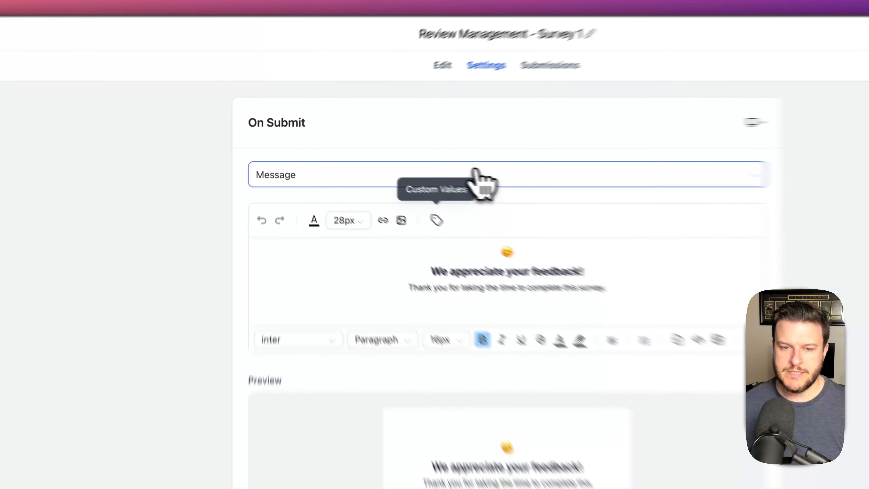
click(418, 165)
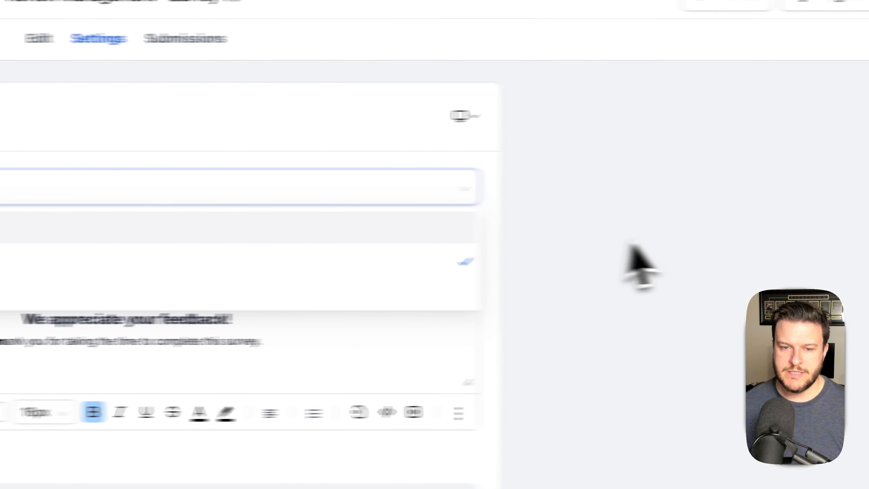
click(39, 39)
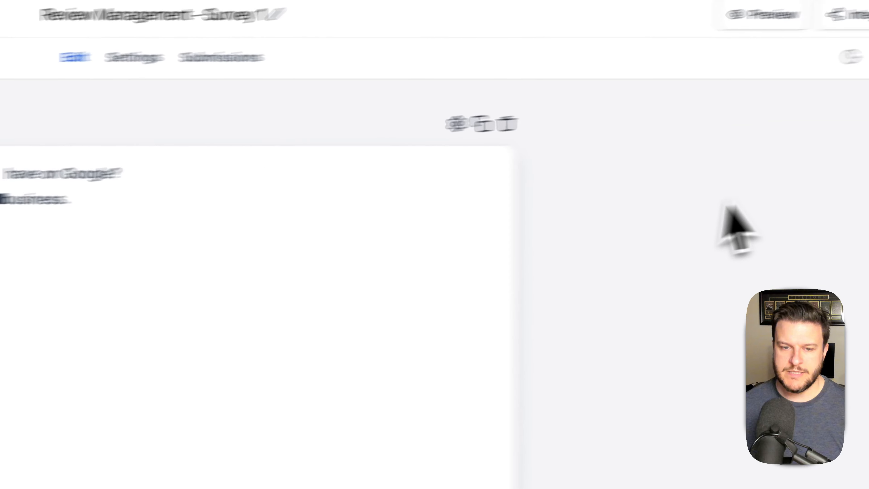
click(134, 57)
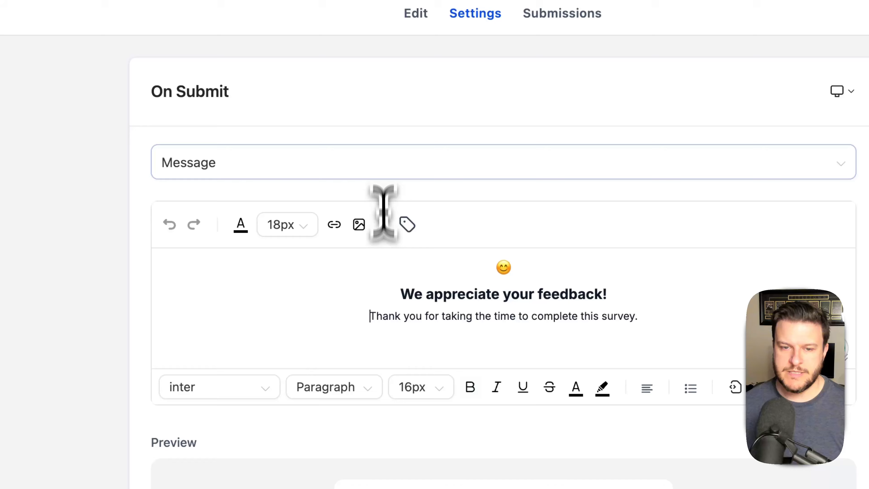
click(415, 14)
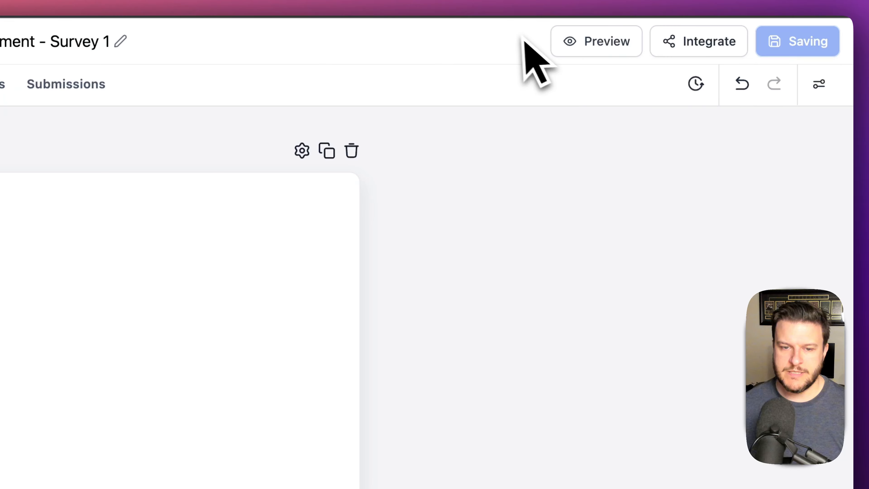
- Preview the survey beside the document, answering 'None. I just started my business.' on the first question
click(581, 41)
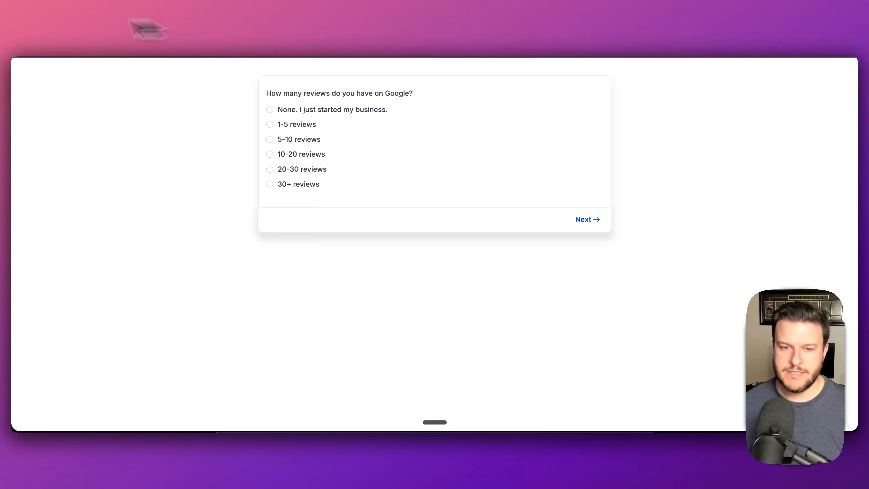
drag(12, 18, 735, 134)
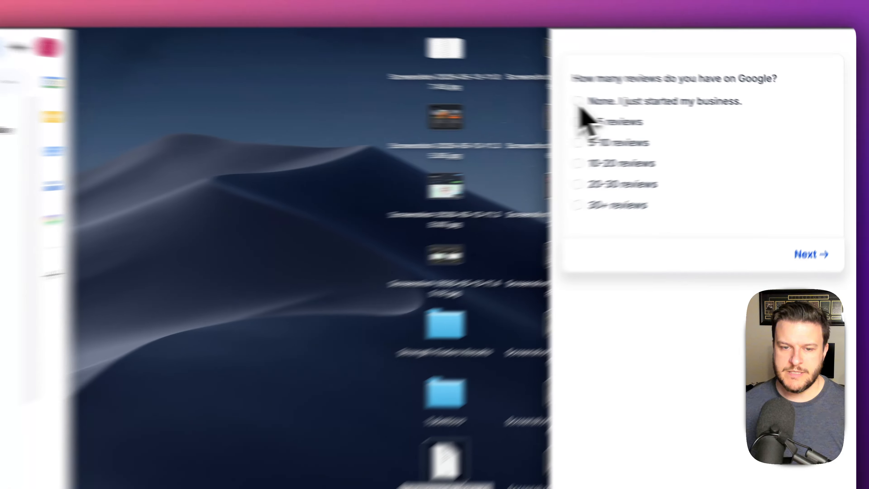
click(659, 109)
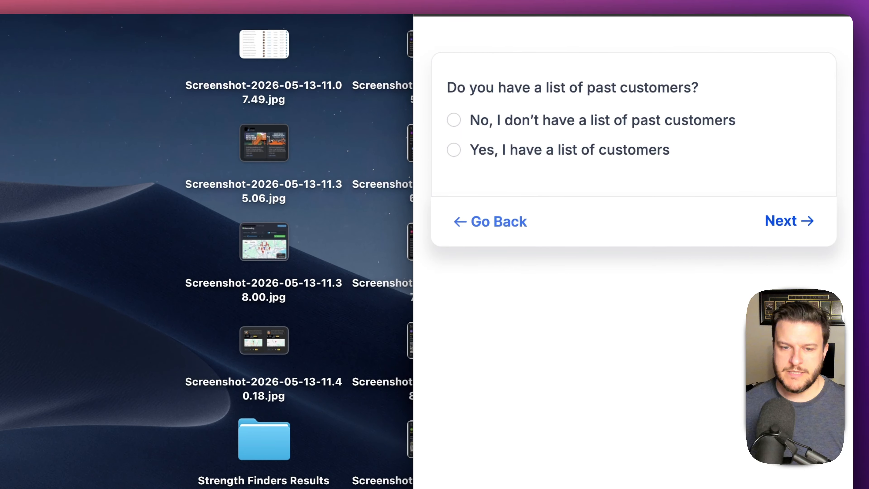
key(ctrl+alt+Return)
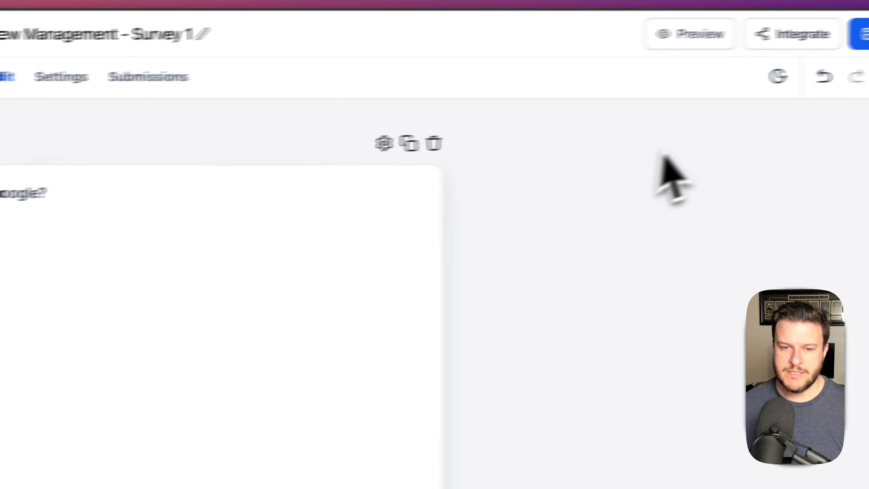
- Switch Survey Type to One Question at a Time, accepting the conditional-logic warning
click(828, 83)
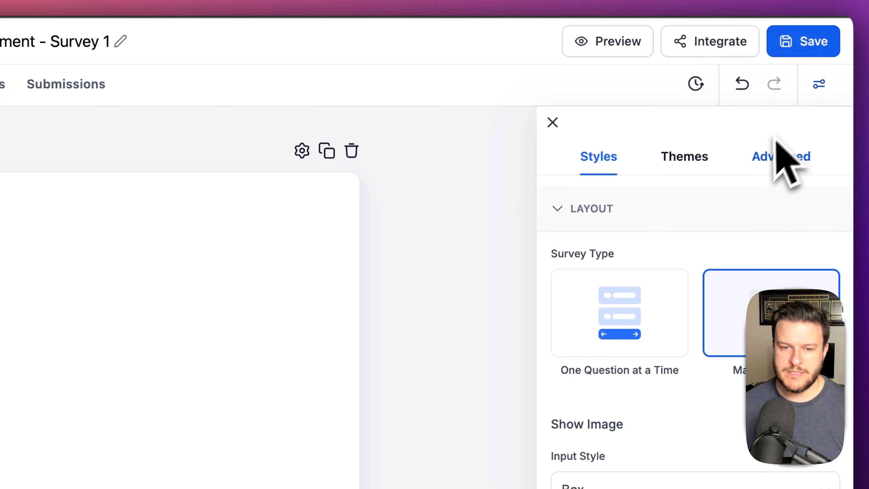
scroll(722, 316, down, 5)
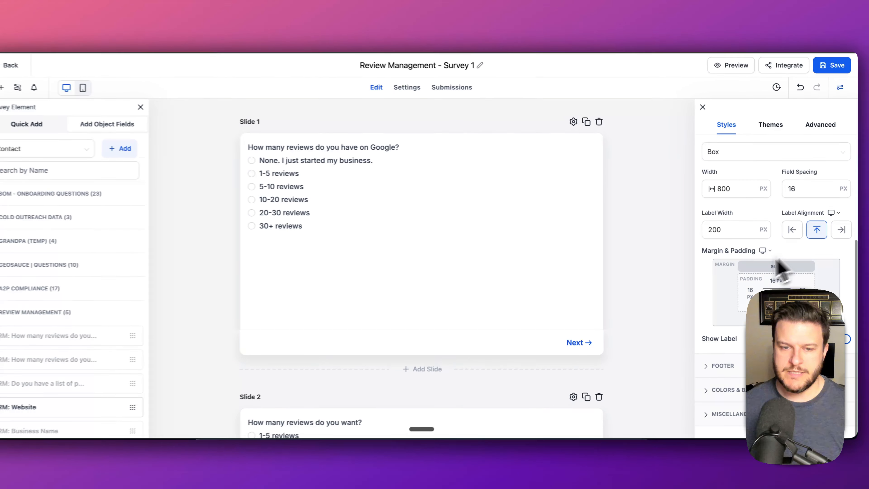
scroll(780, 268, up, 5)
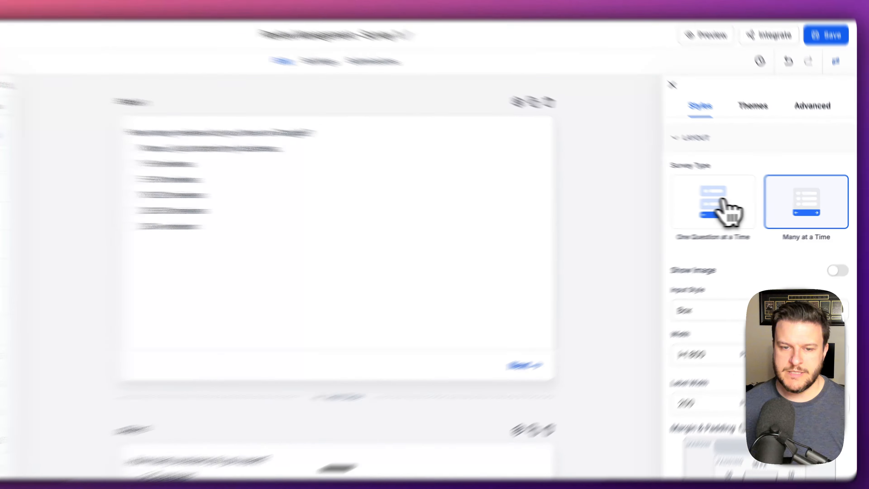
click(756, 210)
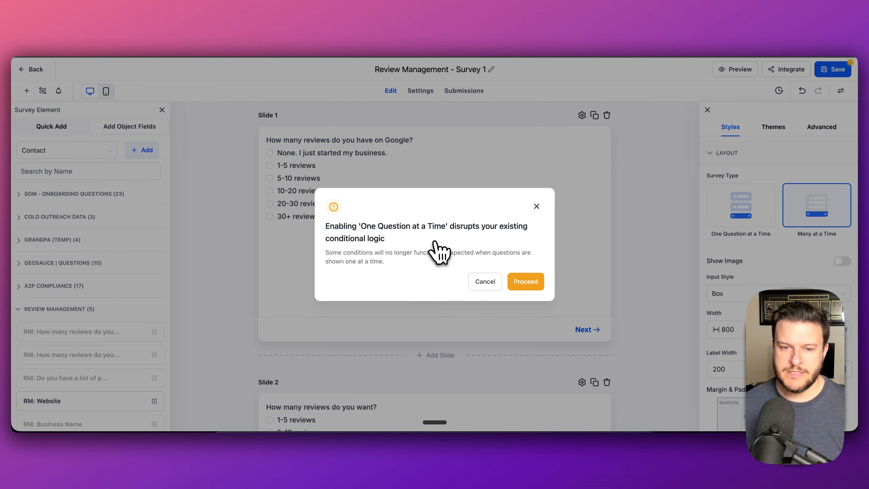
click(526, 282)
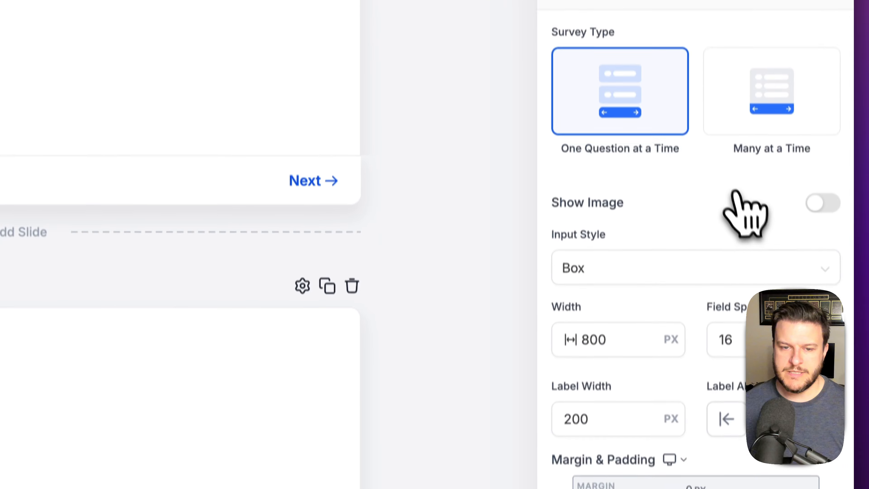
- Browse the miscellaneous, colour/background and border/shadow styling sections, then close the panel
click(652, 455)
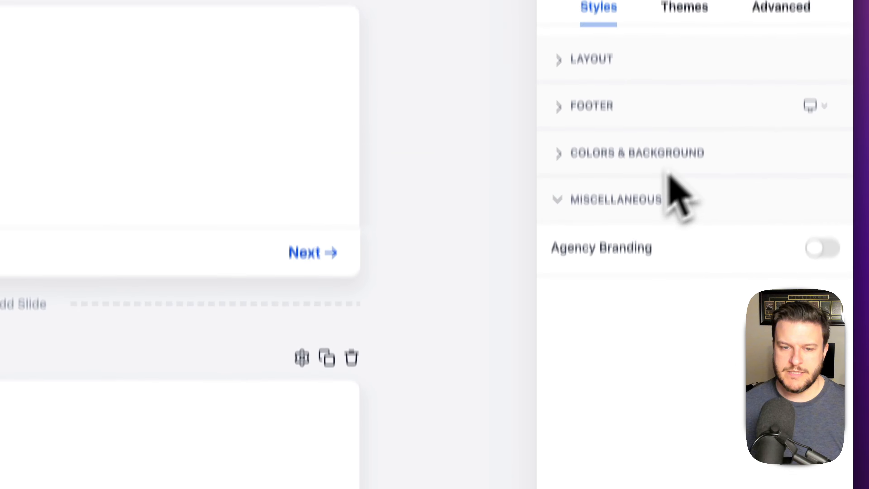
click(633, 161)
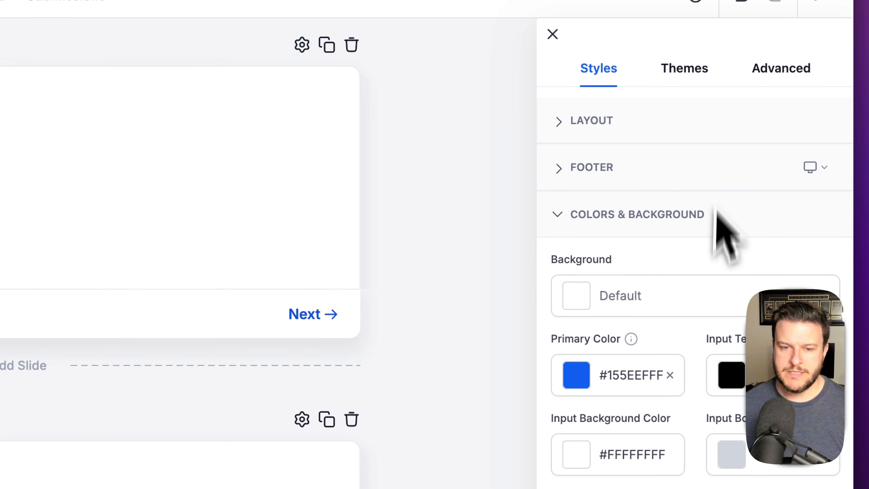
scroll(715, 239, down, 3)
scroll(736, 154, up, 5)
click(780, 76)
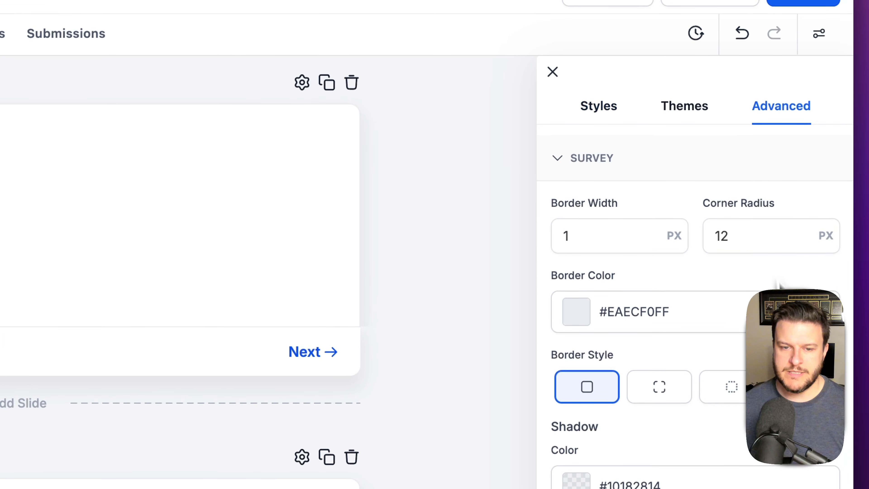
scroll(718, 325, down, 5)
scroll(713, 274, up, 5)
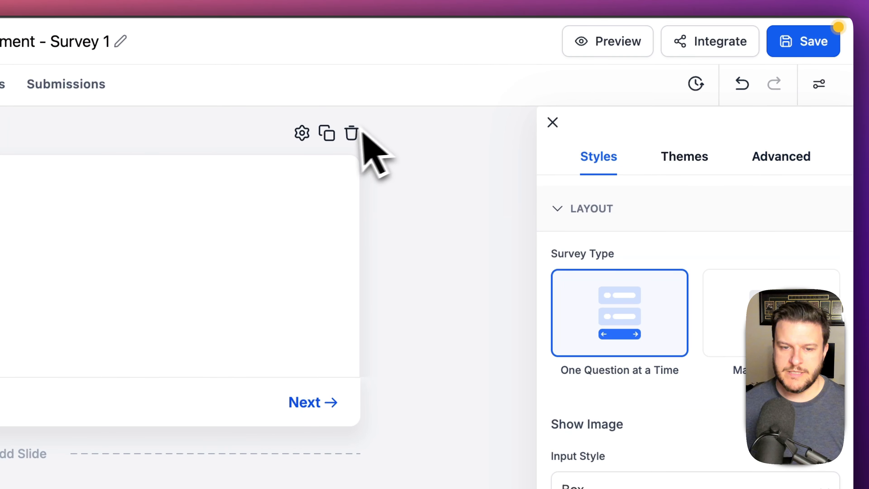
click(553, 121)
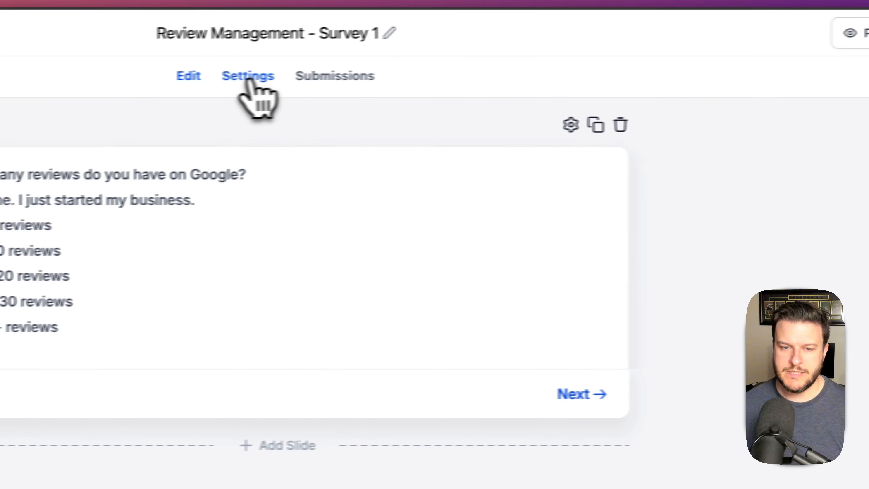
- Enable the Auto Navigation and Sticky Contact toggles under Survey Settings
click(248, 77)
scroll(479, 291, down, 10)
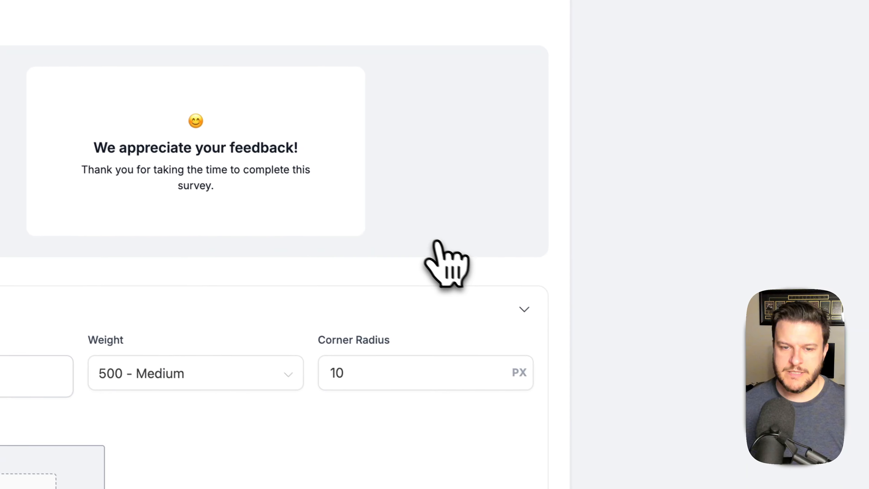
scroll(424, 240, down, 5)
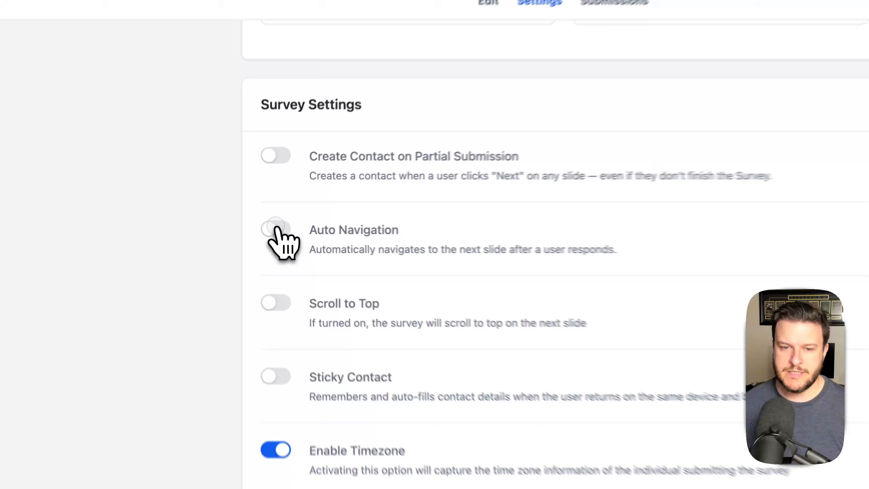
click(267, 225)
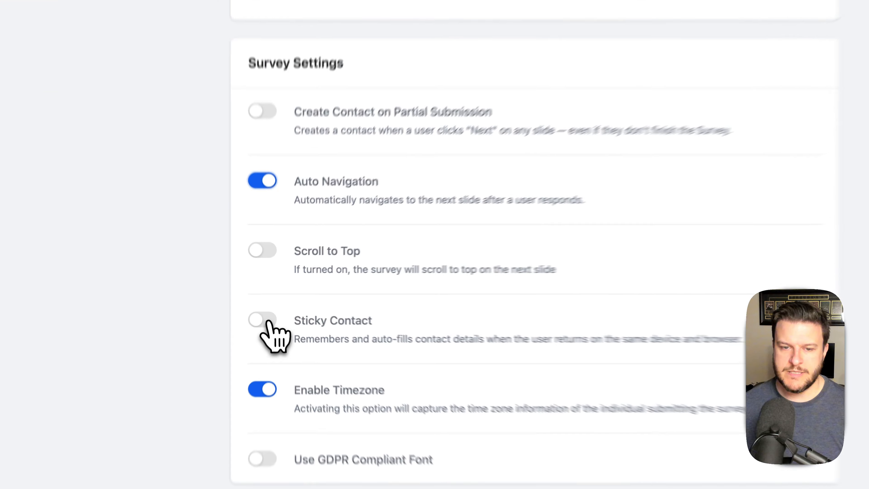
click(267, 309)
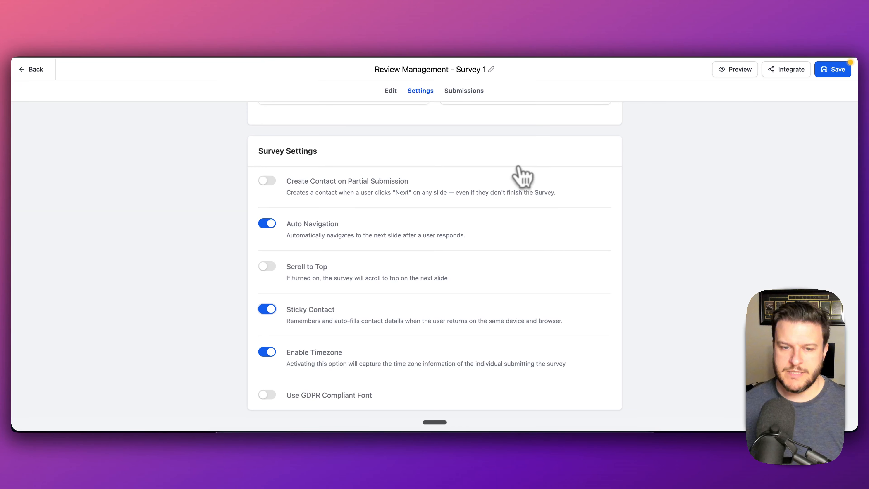
scroll(465, 192, up, 15)
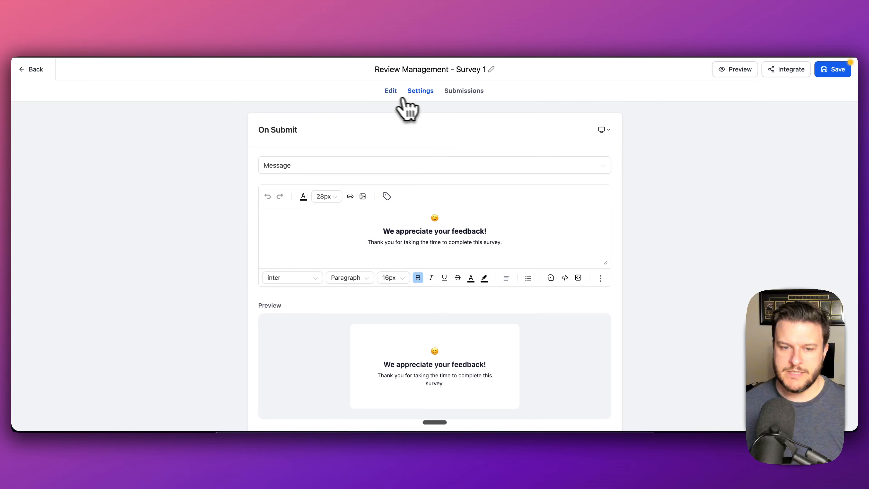
- Save the survey and open it in preview
click(836, 72)
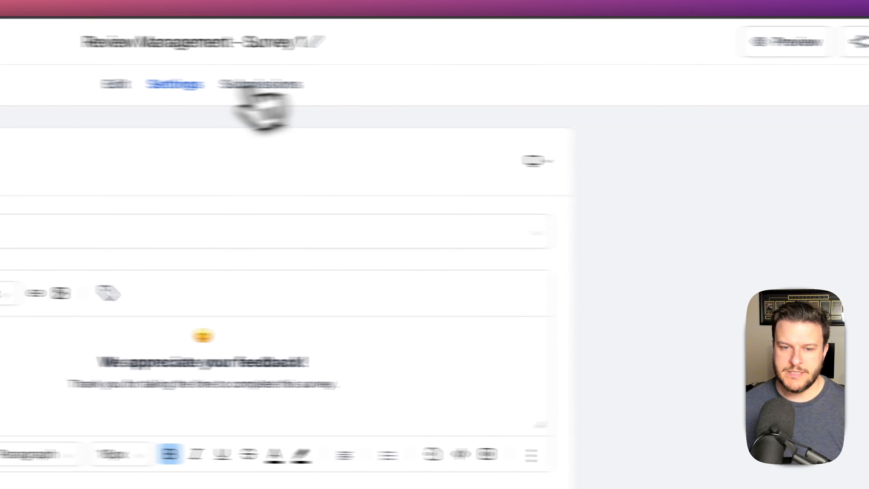
click(391, 90)
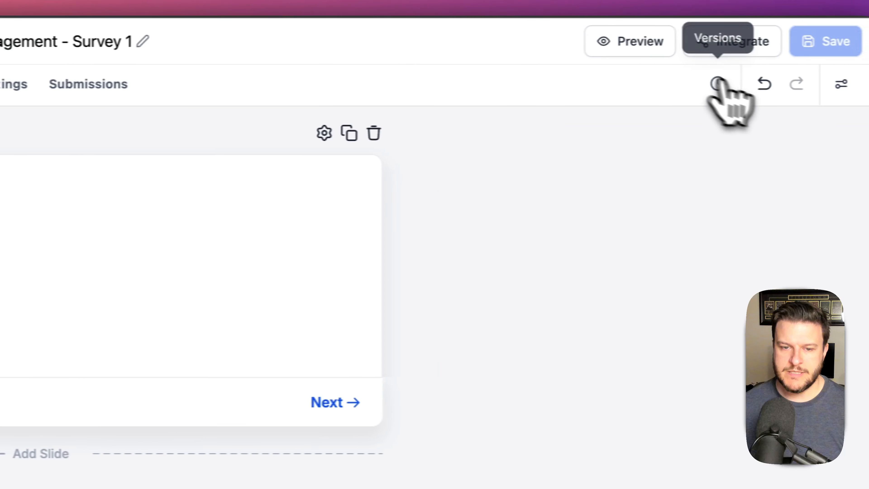
click(606, 46)
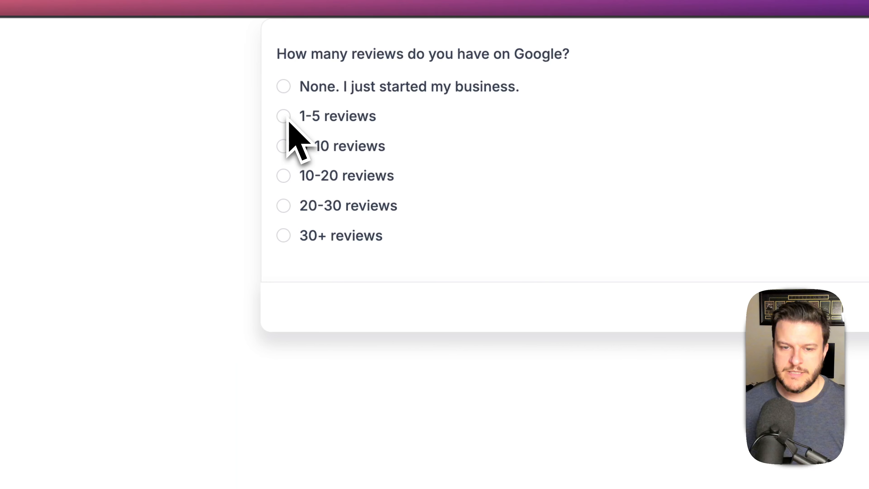
- Answer 1-5 reviews, 10-20 wanted, yes to a customer list, and Business Name 'somcrm', reaching First Name
click(224, 118)
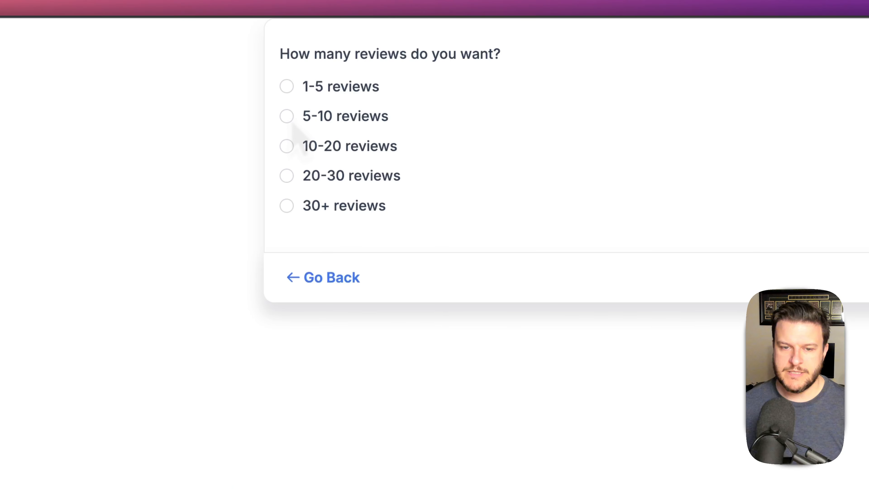
click(289, 152)
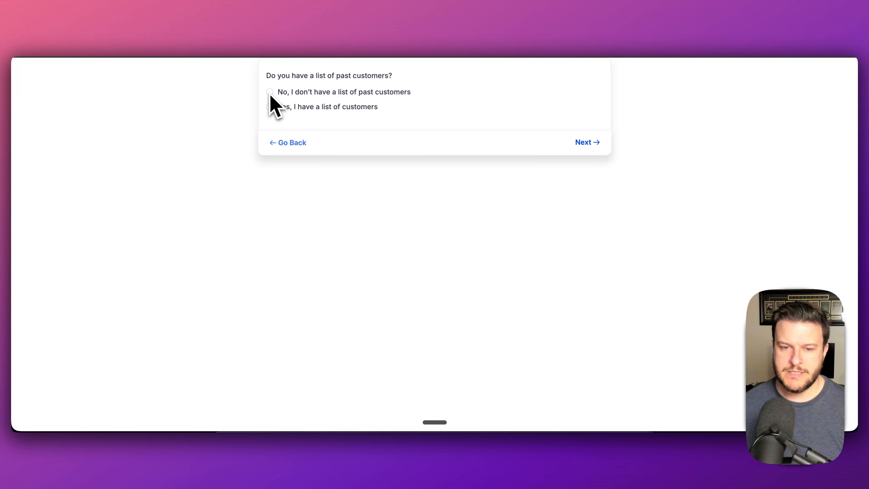
click(270, 107)
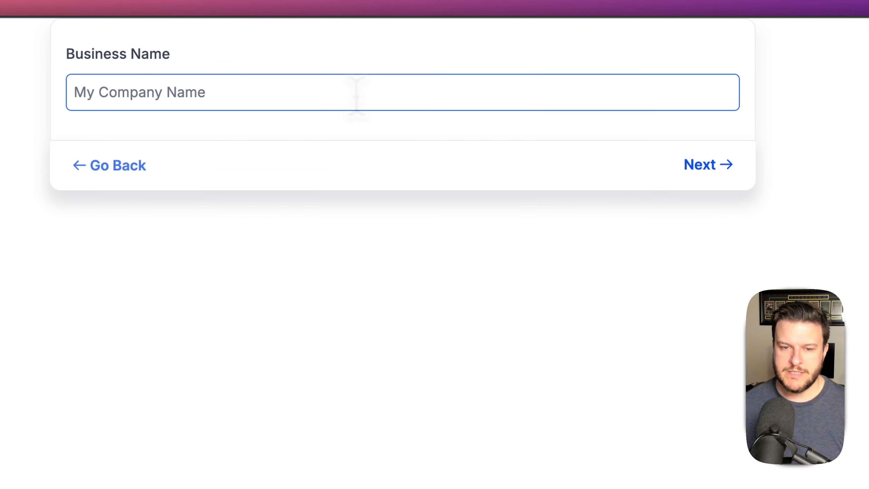
text(somcrm)
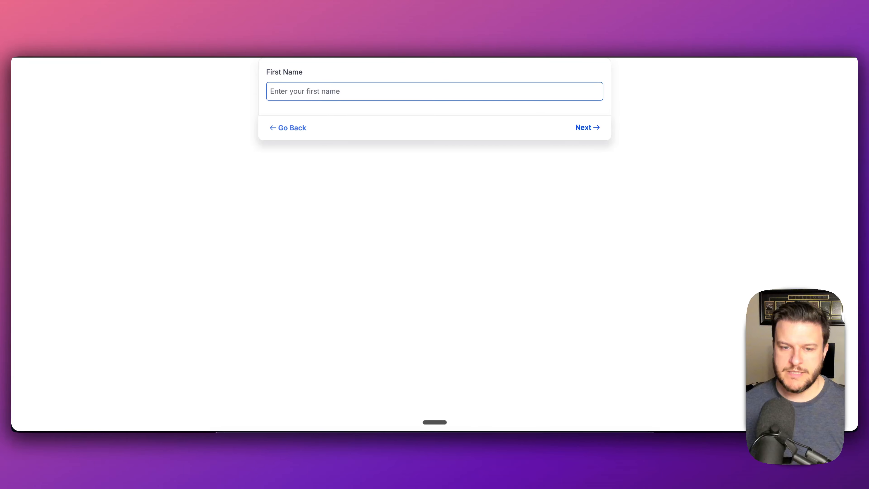
click(297, 132)
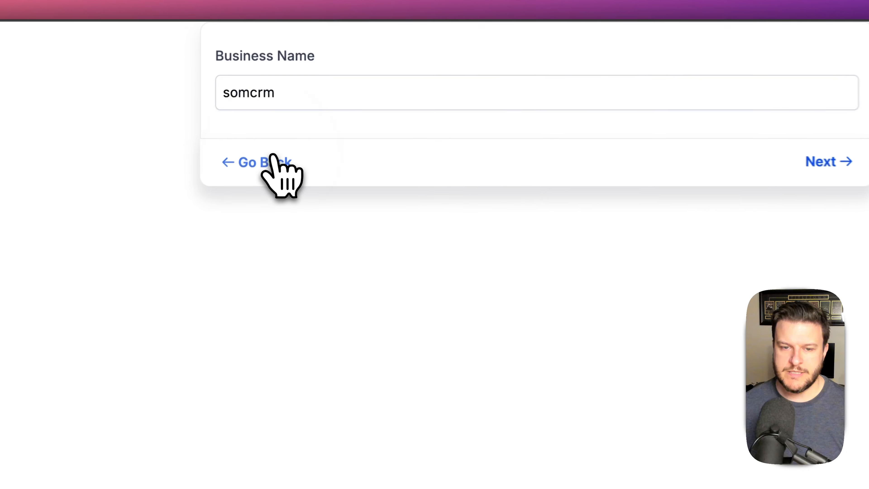
click(297, 132)
click(848, 187)
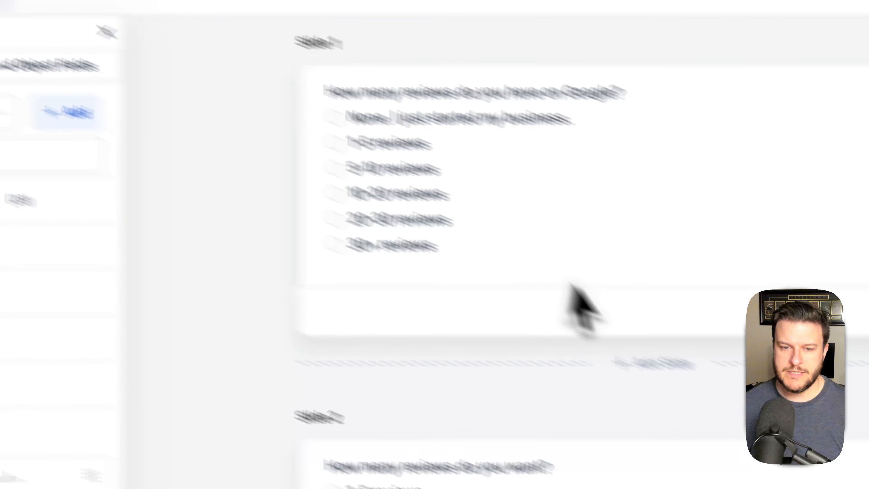
- Drag RM: Website from Quick Add's Review Management list onto Slide 4, below Business Name
scroll(499, 291, down, 10)
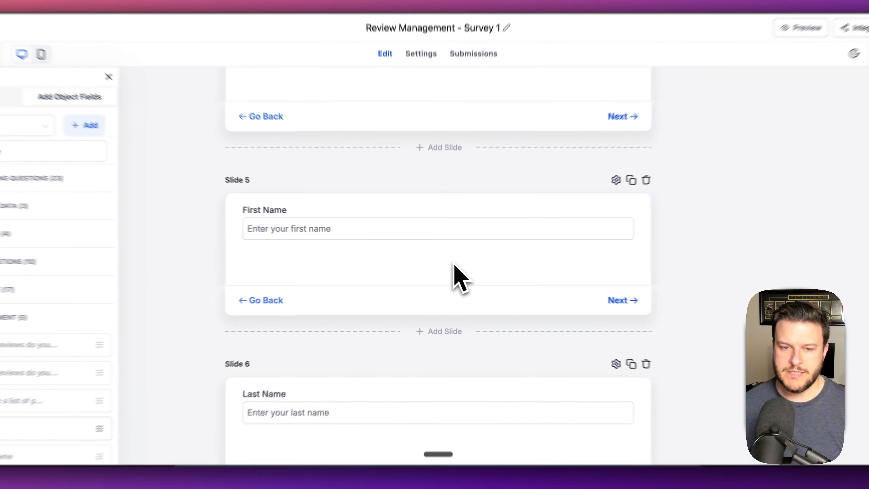
scroll(473, 260, down, 5)
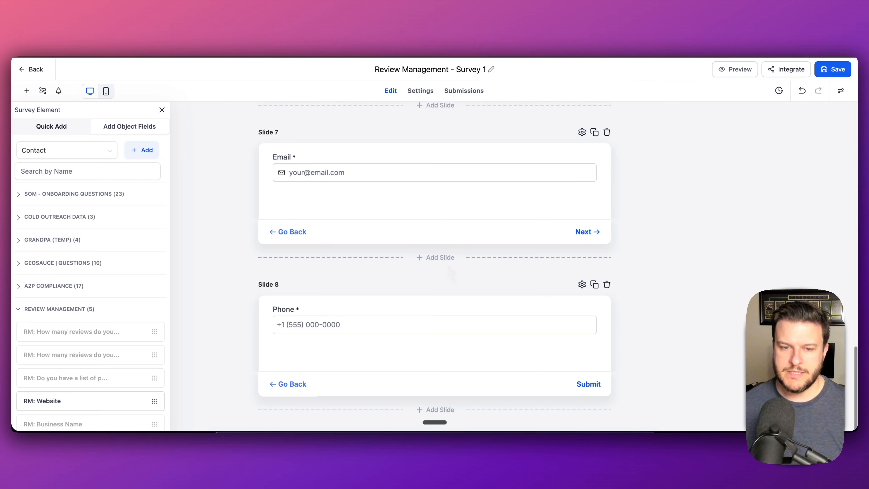
scroll(451, 274, up, 15)
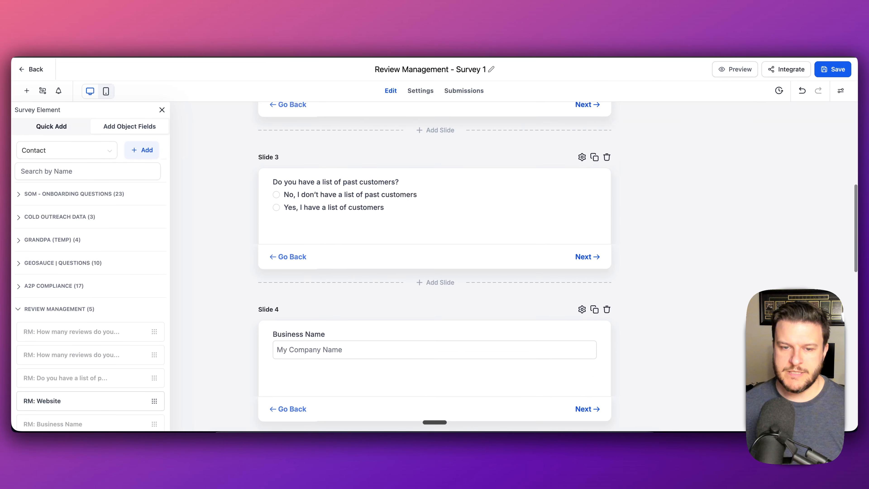
scroll(435, 260, up, 3)
scroll(434, 260, up, 1)
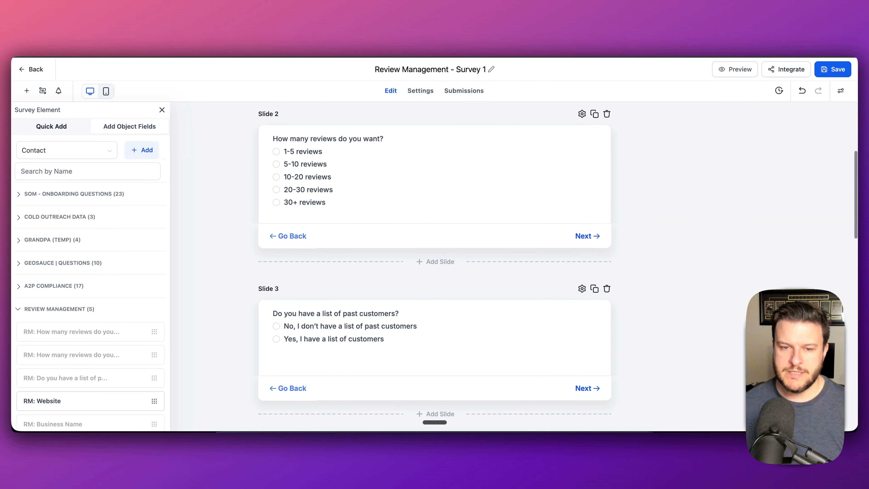
scroll(435, 267, down, 17)
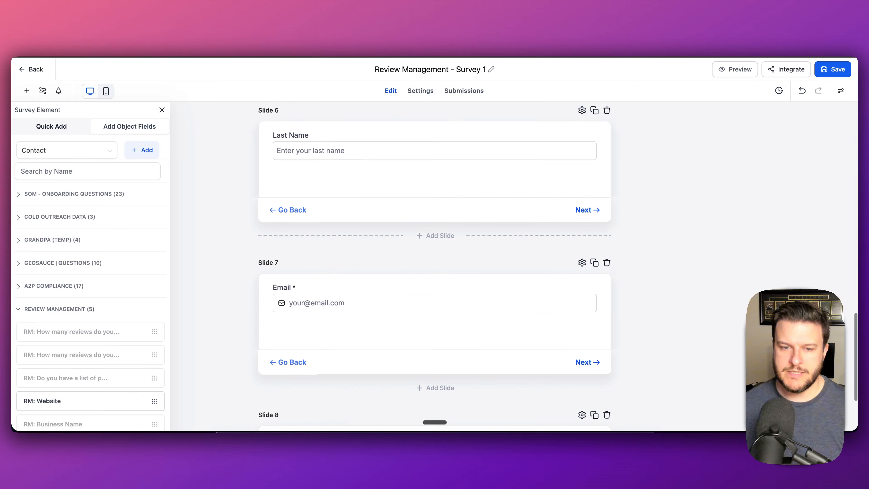
scroll(435, 260, up, 5)
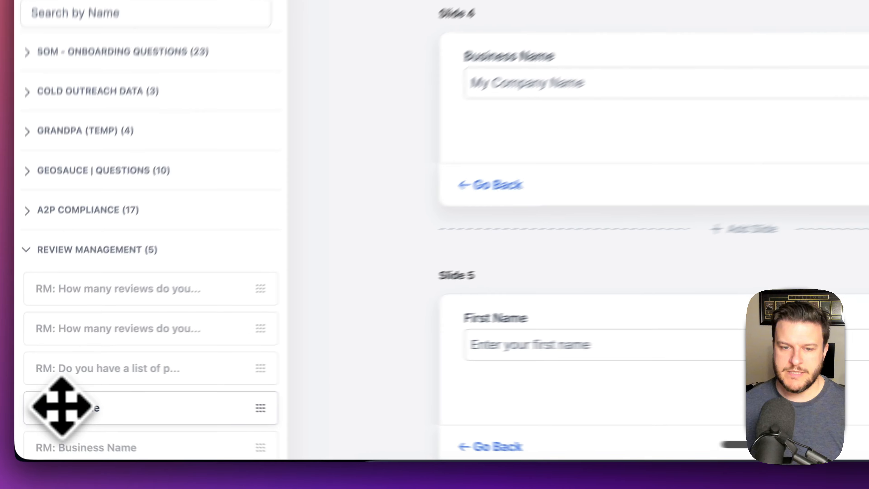
drag(38, 401, 310, 235)
drag(452, 169, 453, 168)
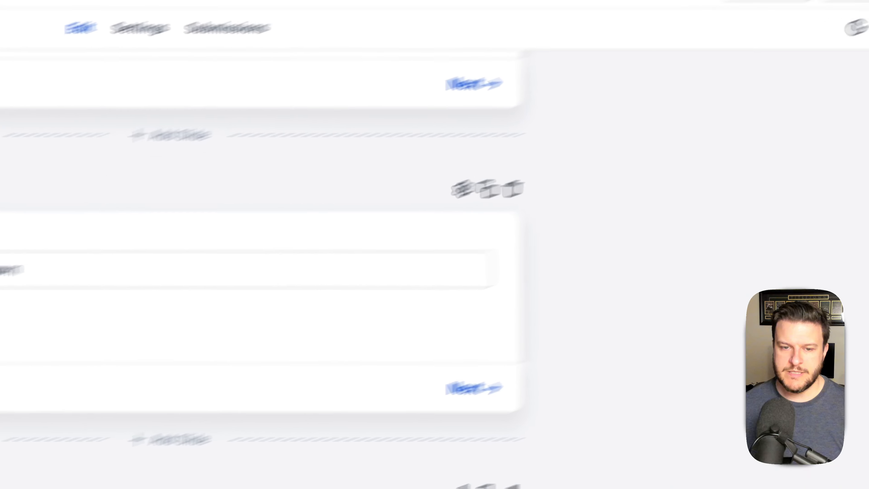
- Switch Survey Type to Many at a Time, then back to One Question at a Time, confirming both
click(837, 80)
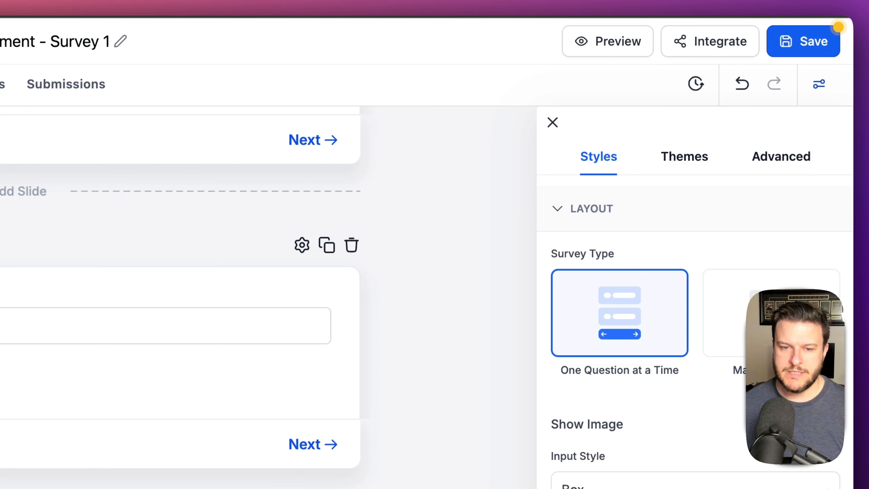
click(761, 314)
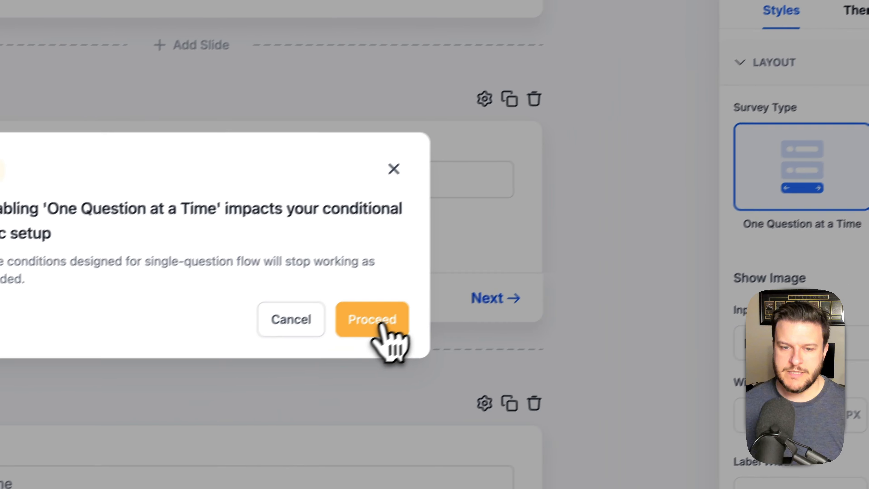
click(198, 469)
scroll(353, 237, down, 15)
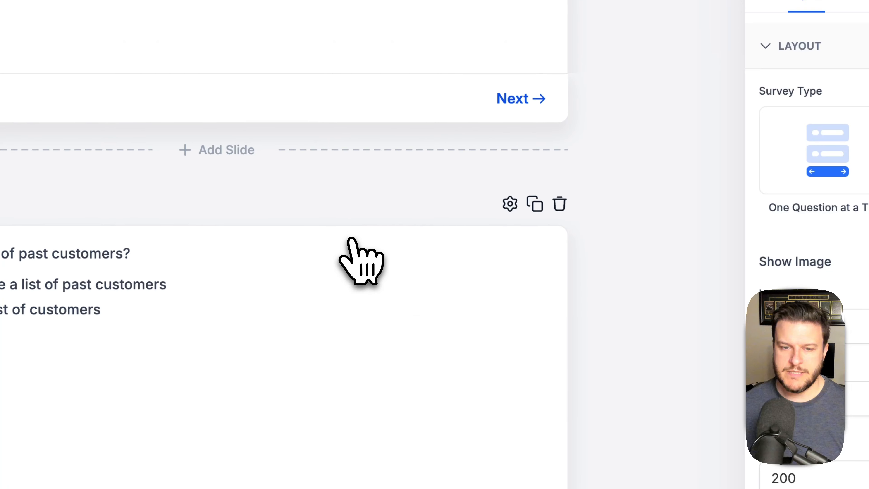
scroll(353, 237, down, 10)
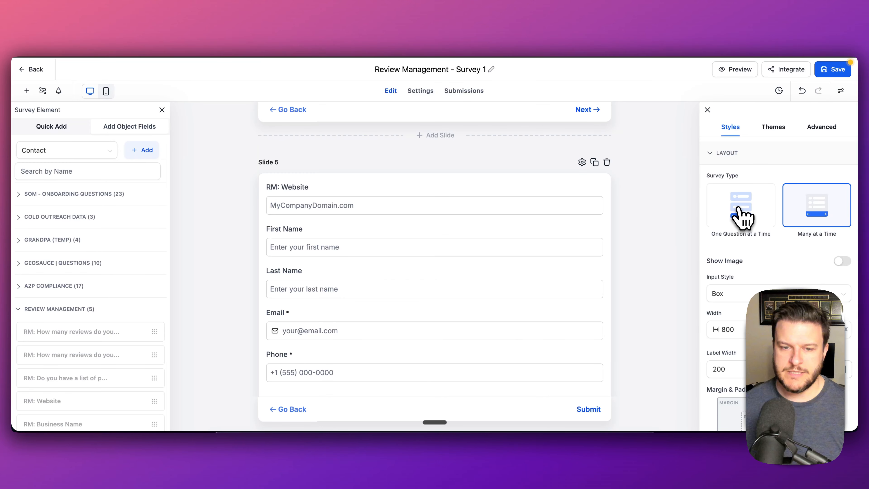
click(744, 215)
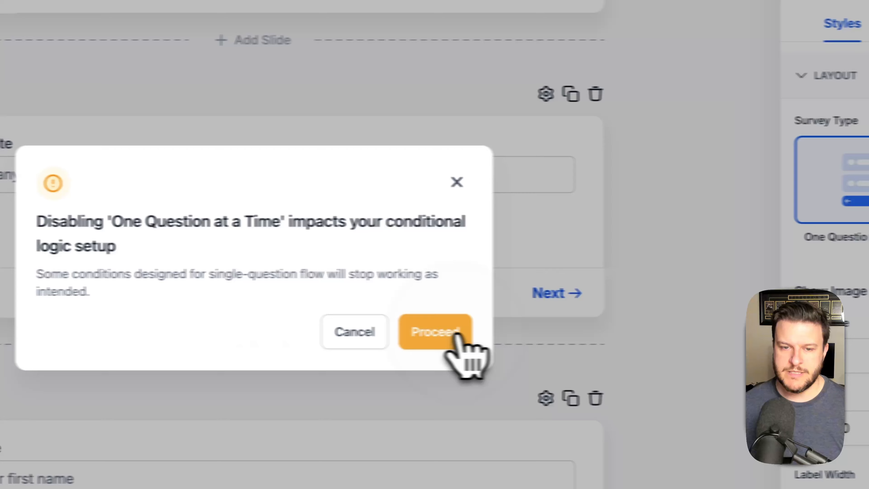
click(456, 335)
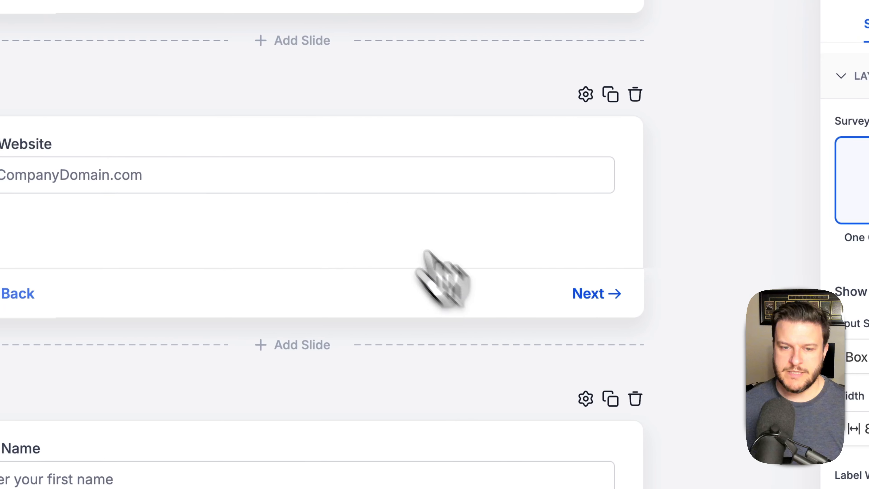
scroll(313, 253, up, 8)
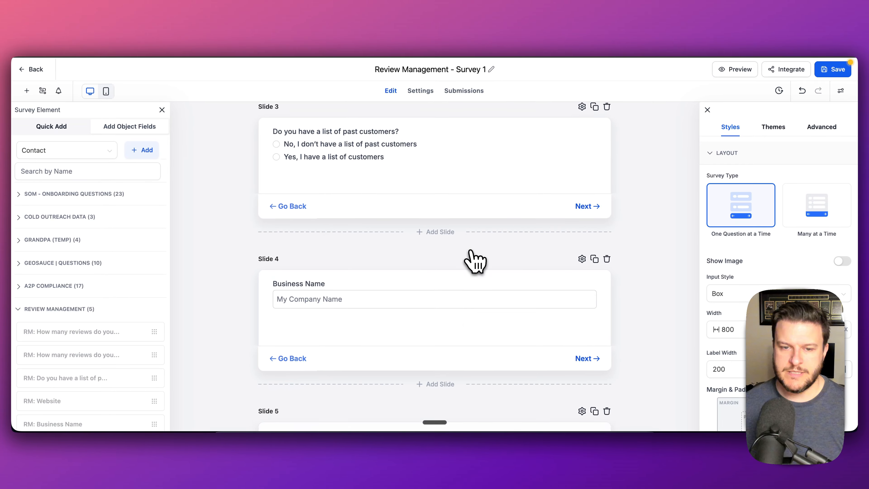
scroll(474, 253, down, 7)
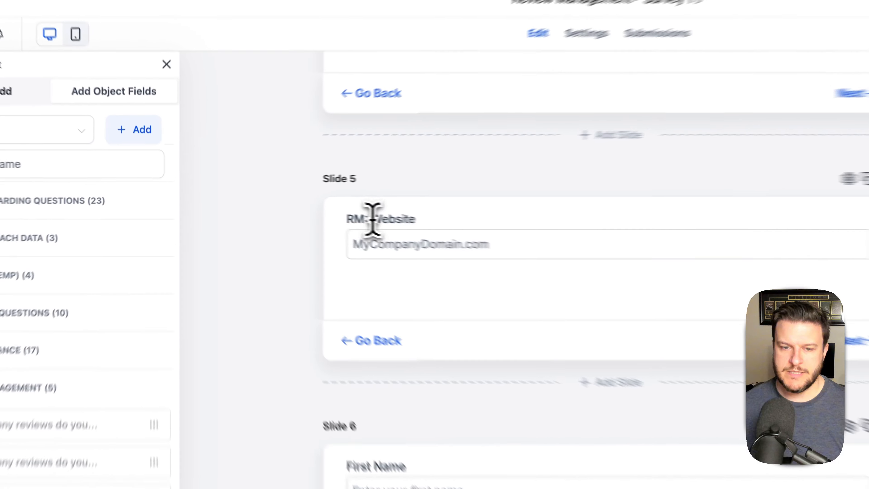
- Edit the Slide 5 field label, removing the 'RM: ' prefix so it reads 'Your Website'
click(302, 206)
key(Left)
key(Right)
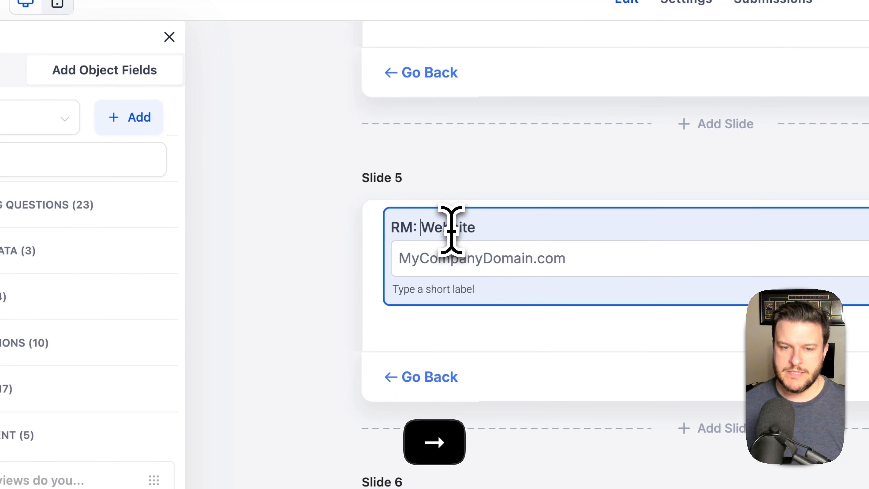
key(BackSpace)
key(BackSpace)
key(BackSpace)
key(BackSpace)
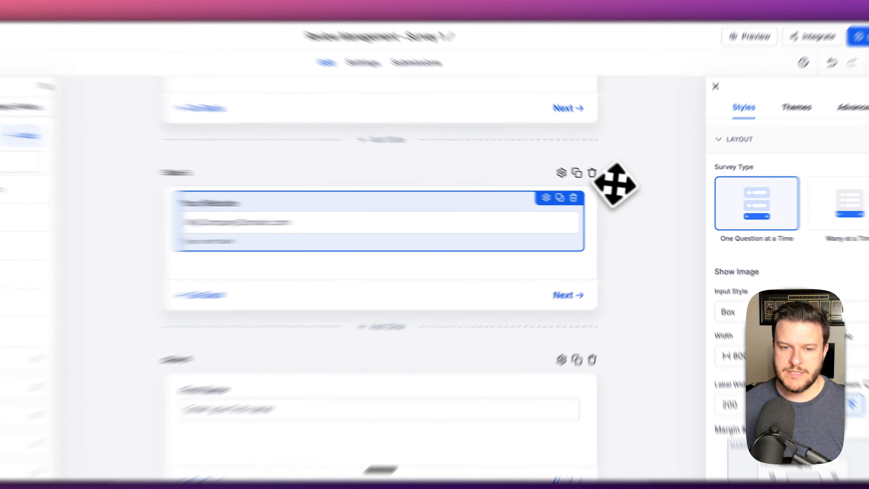
click(630, 192)
scroll(409, 247, up, 4)
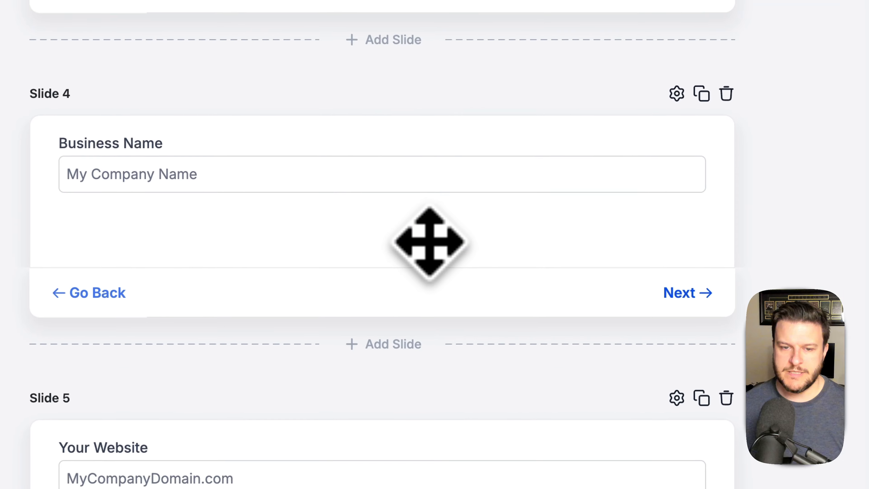
scroll(409, 248, down, 4)
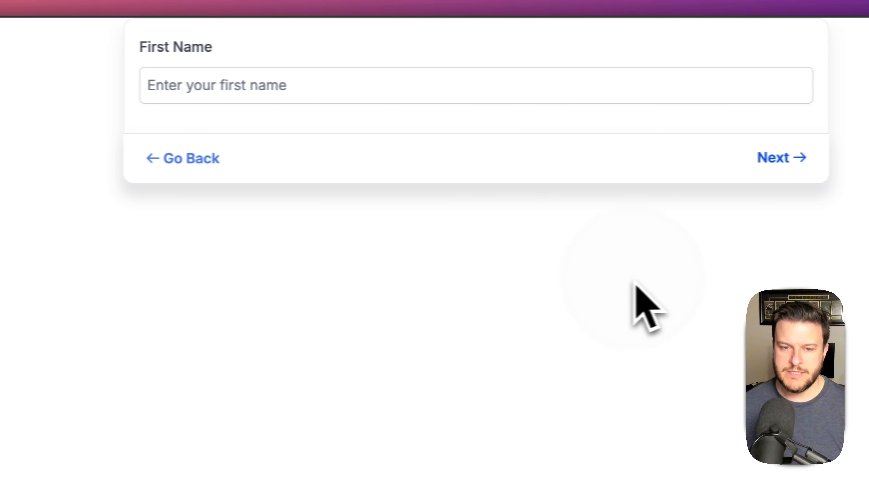
- Reload the preview and answer no Google reviews, 5-10 wanted, the past-customers question and Business Name
key(super+shift+r)
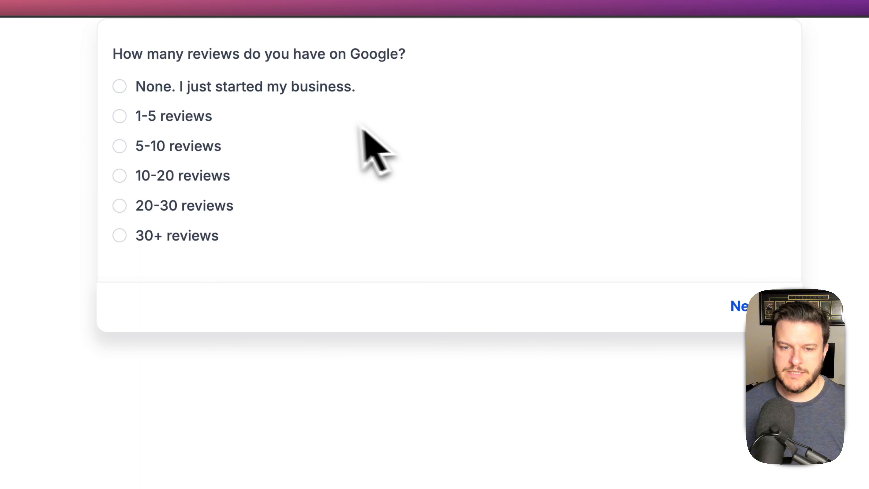
click(120, 86)
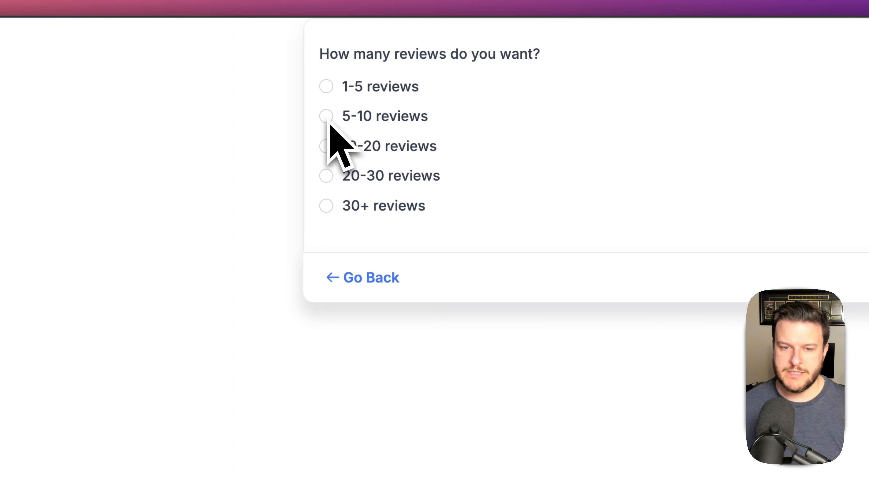
click(328, 122)
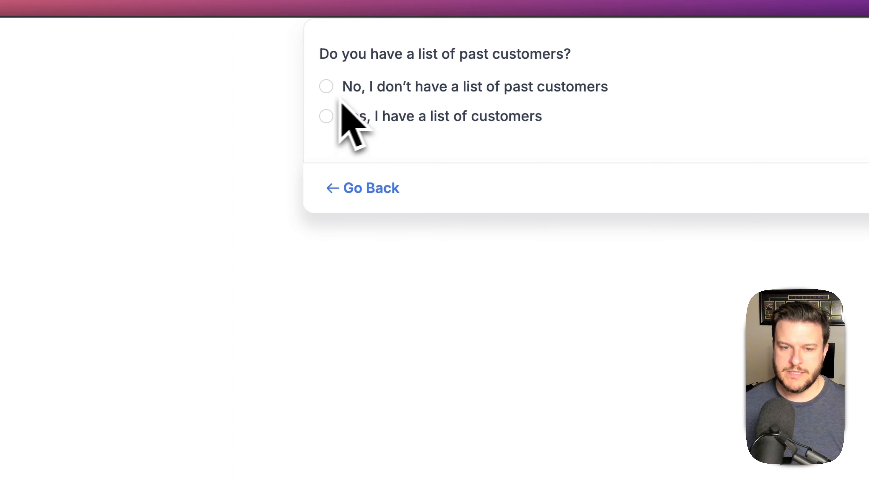
click(330, 123)
click(492, 97)
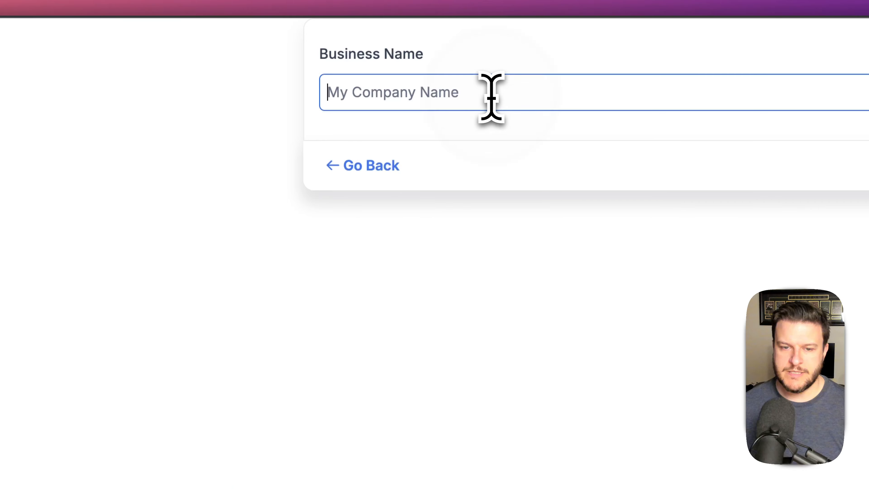
key(Return)
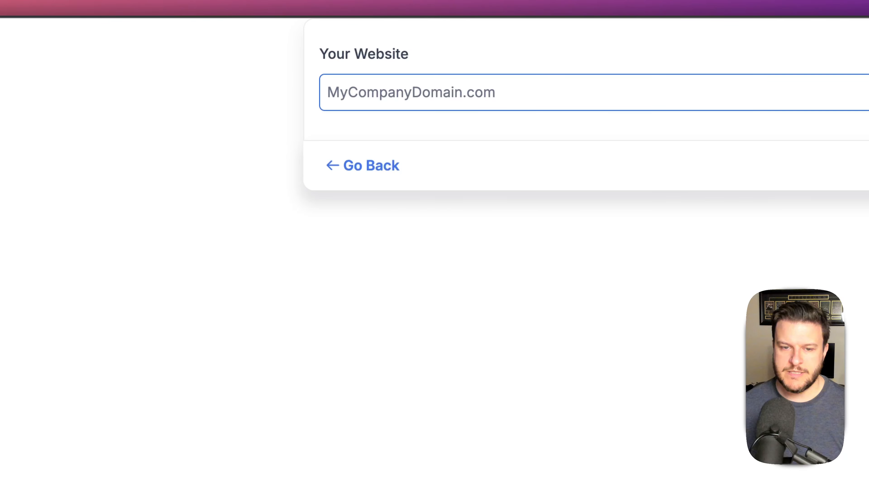
- Enter website 'somcrm.com', a first name, an email and phone number, then attempt to submit
text(somcrm.)
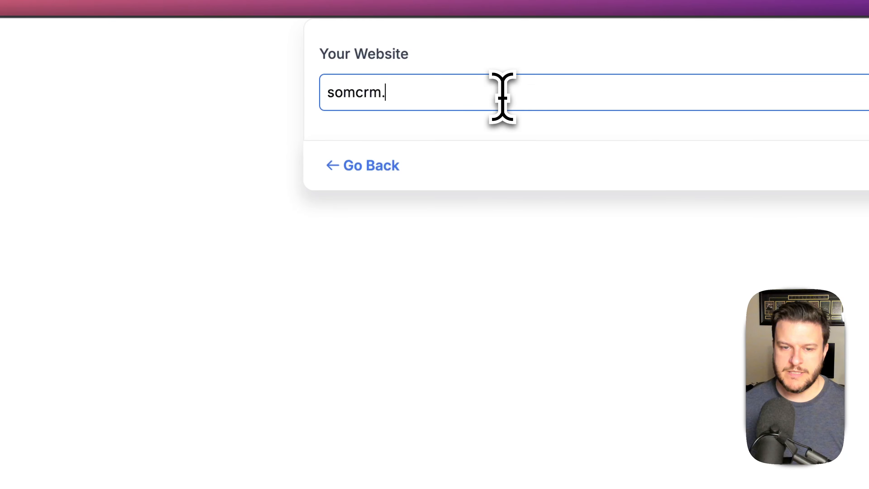
text(com)
key(Return)
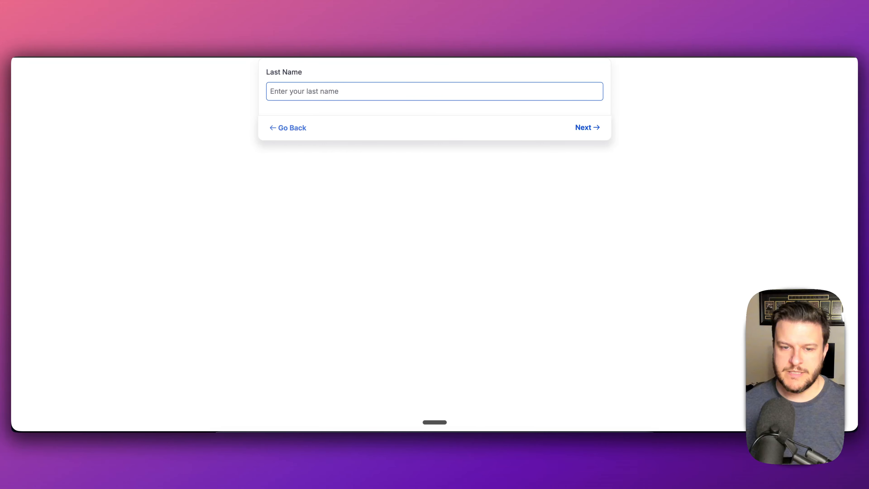
text(Dann)
key(Return)
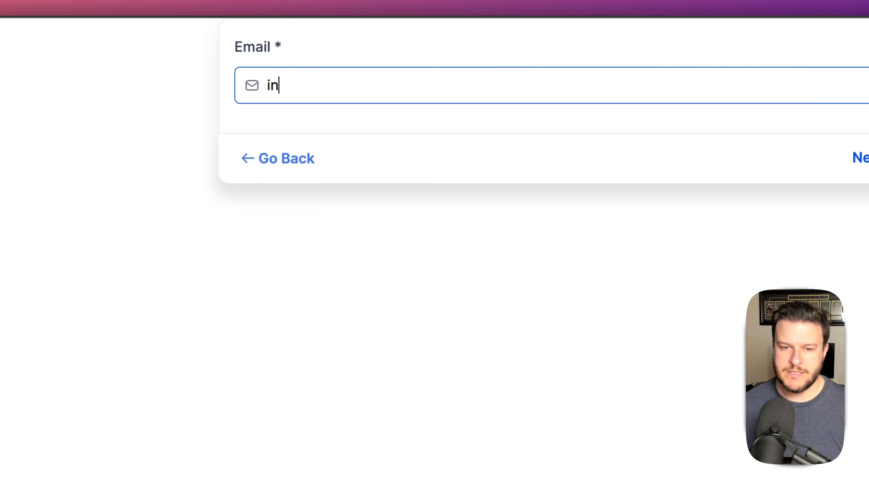
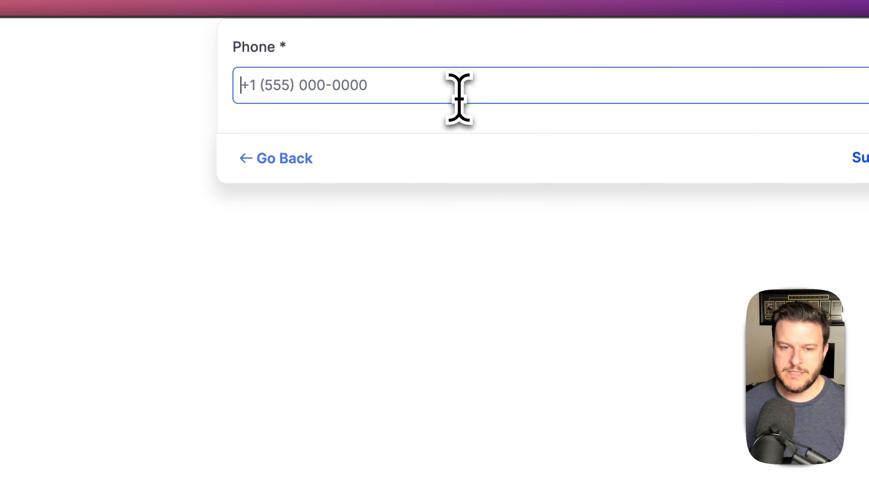
double_click(351, 89)
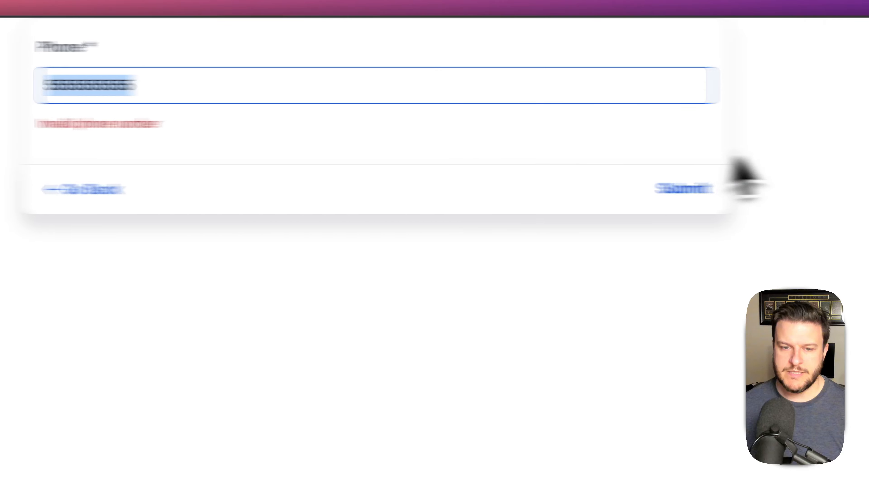
click(688, 187)
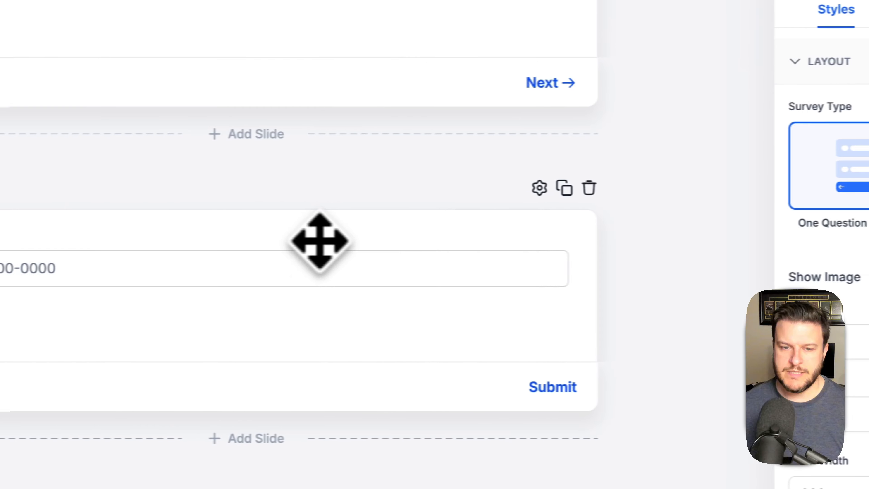
- Inspect the Phone field's settings, then open the Email field's settings to review its validation options
mouse_move(404, 265)
click(537, 228)
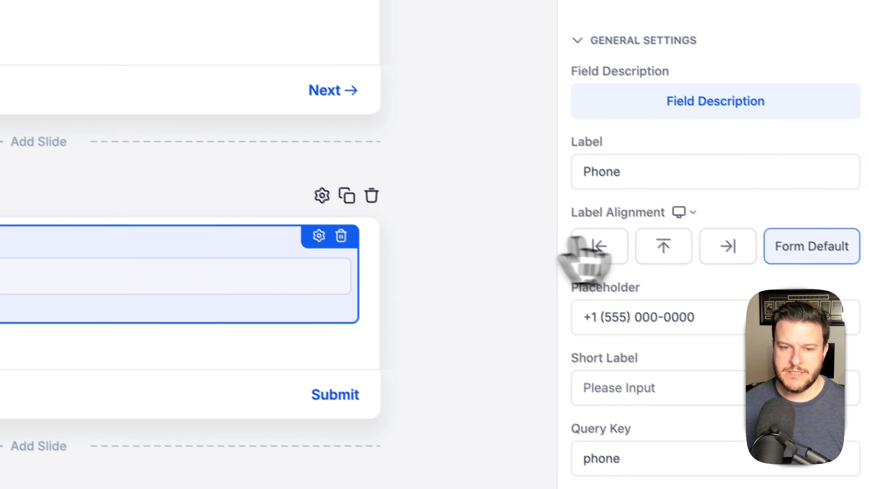
scroll(801, 236, down, 5)
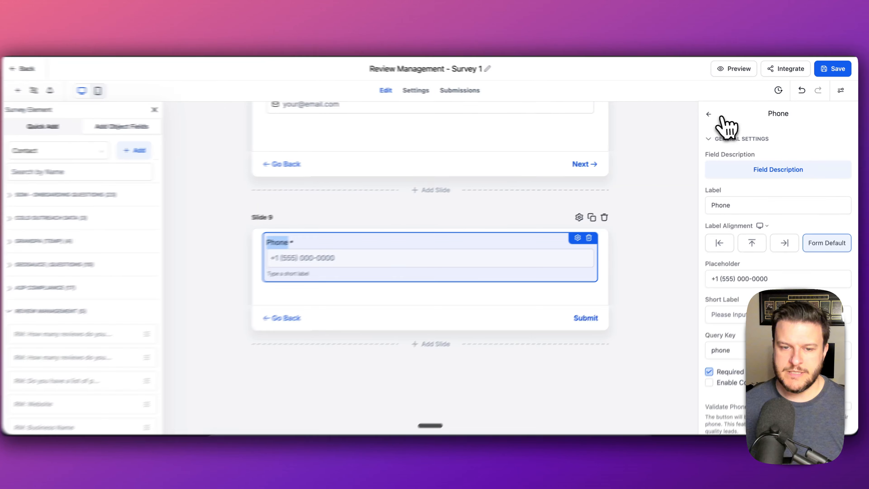
click(710, 114)
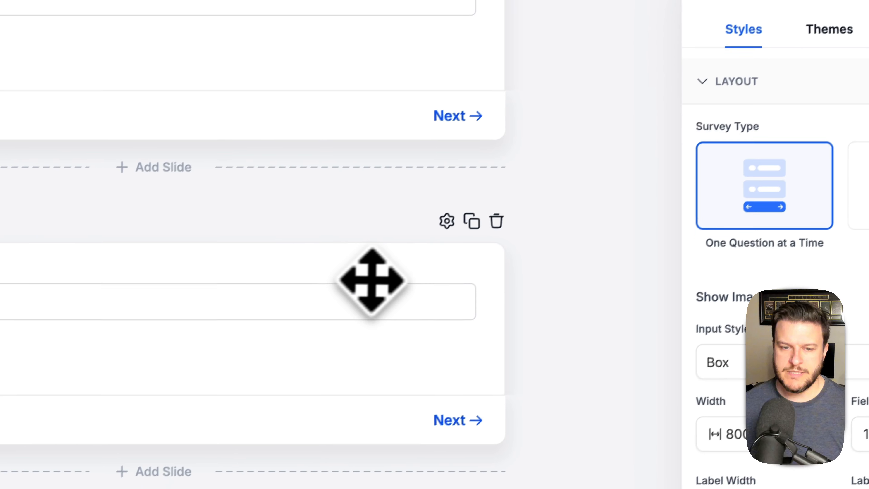
click(309, 255)
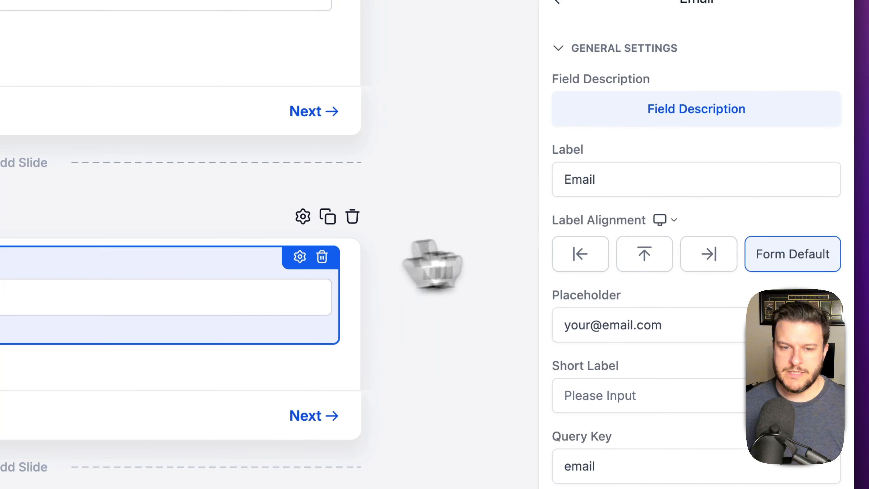
scroll(737, 299, down, 3)
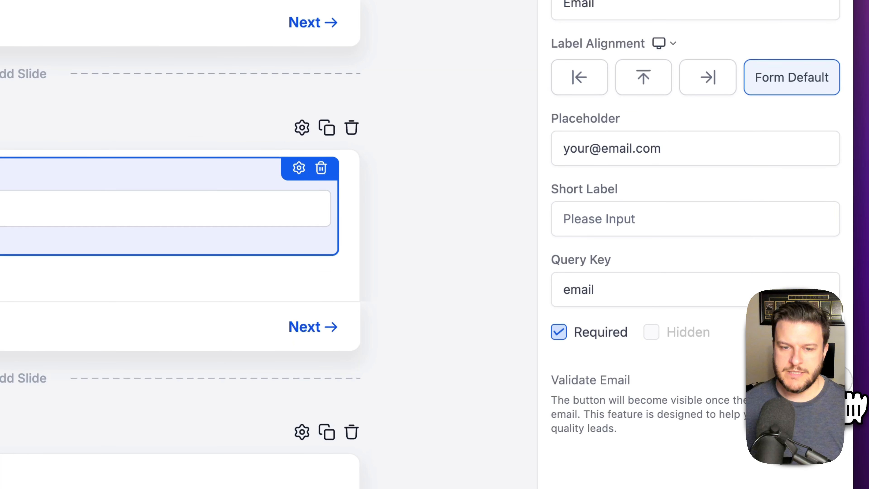
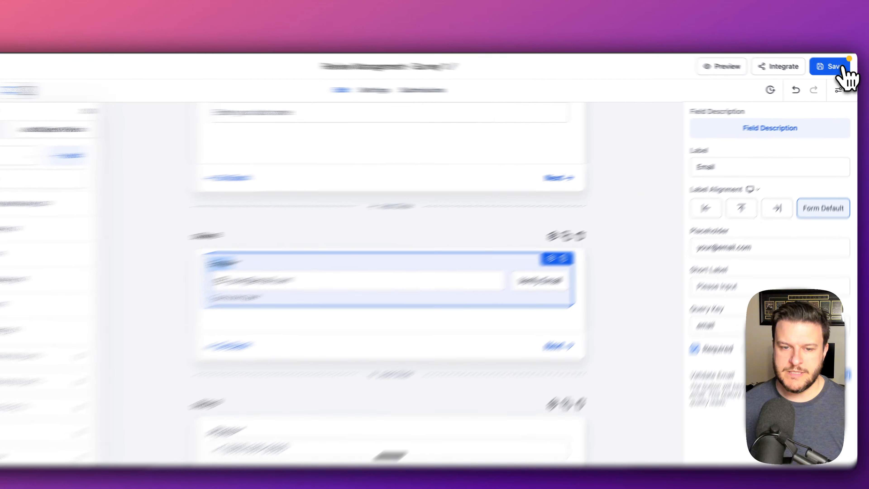
- Save the survey, preview it, and answer the Google reviews, review-count and past-customers questions
click(834, 69)
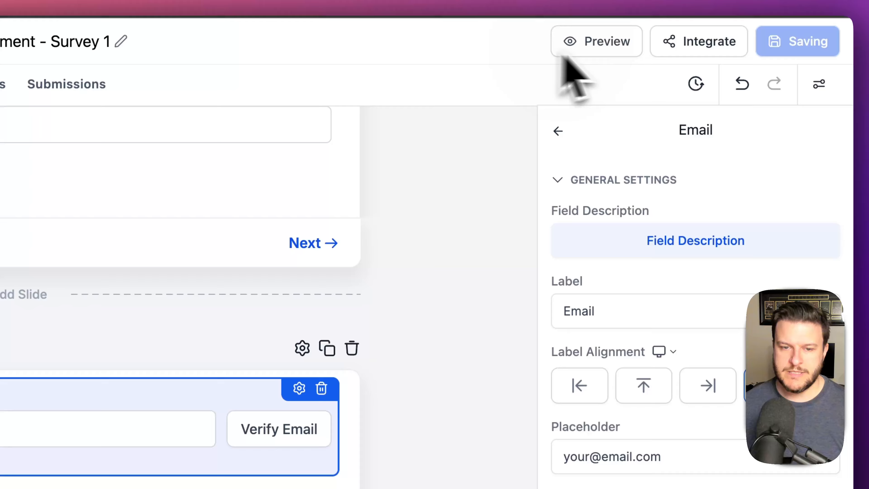
click(606, 52)
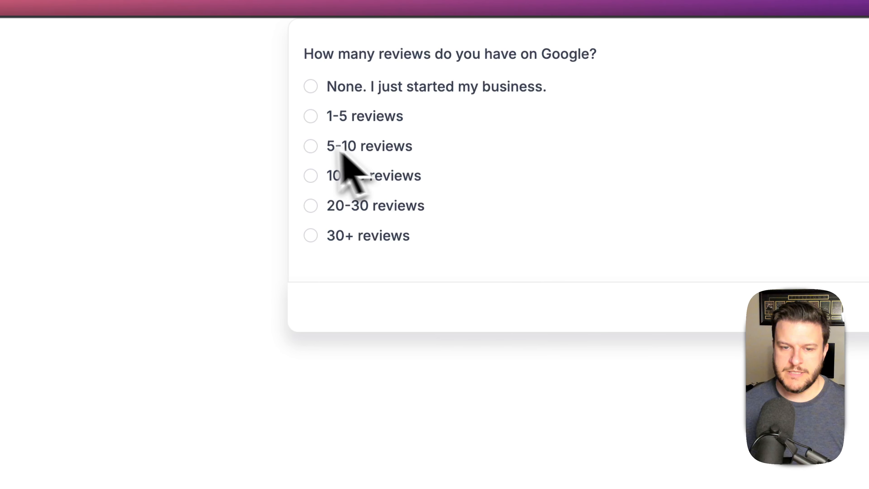
click(340, 153)
click(312, 143)
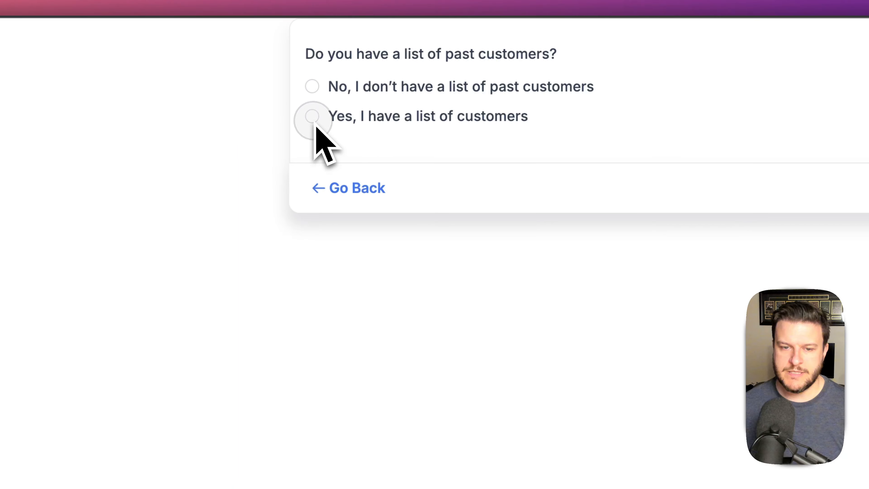
click(312, 116)
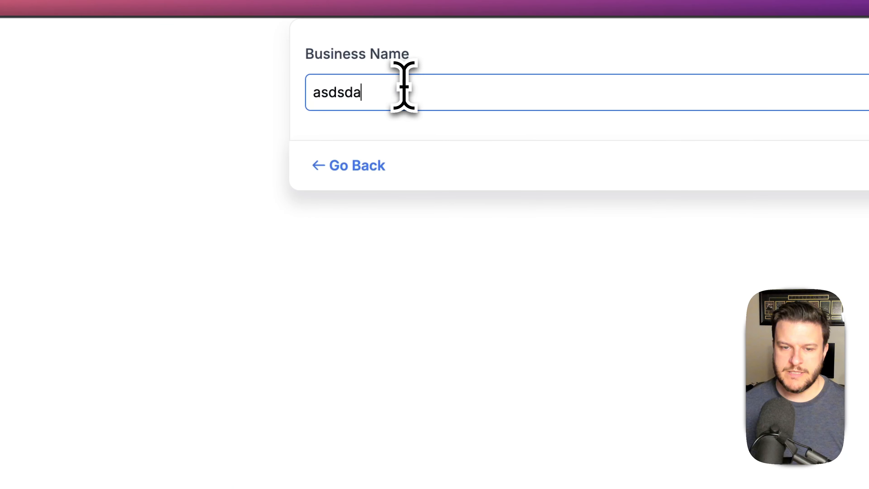
- Advance past Business Name, Website and First Name, then enter an email and verify it
key(Return)
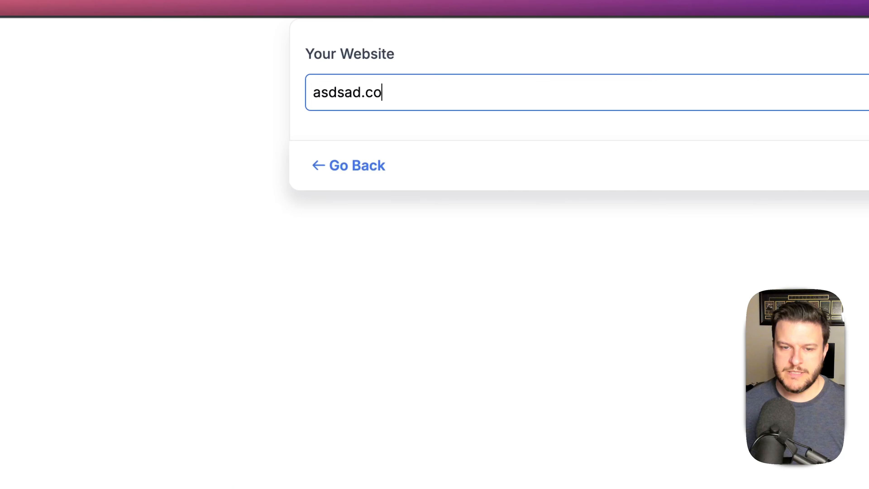
key(Return)
key(Return)
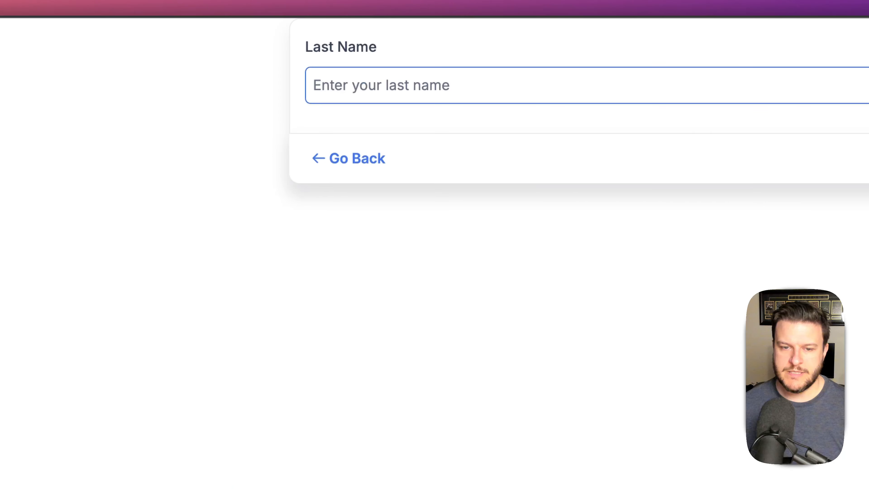
key(Return)
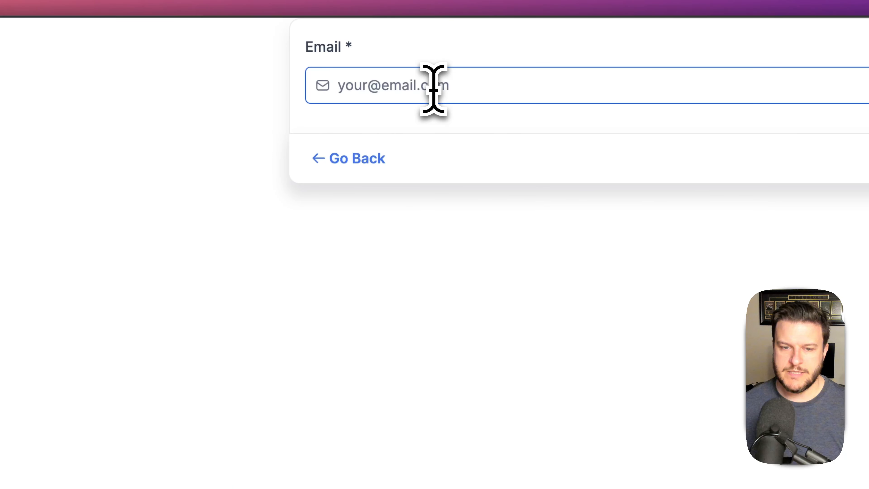
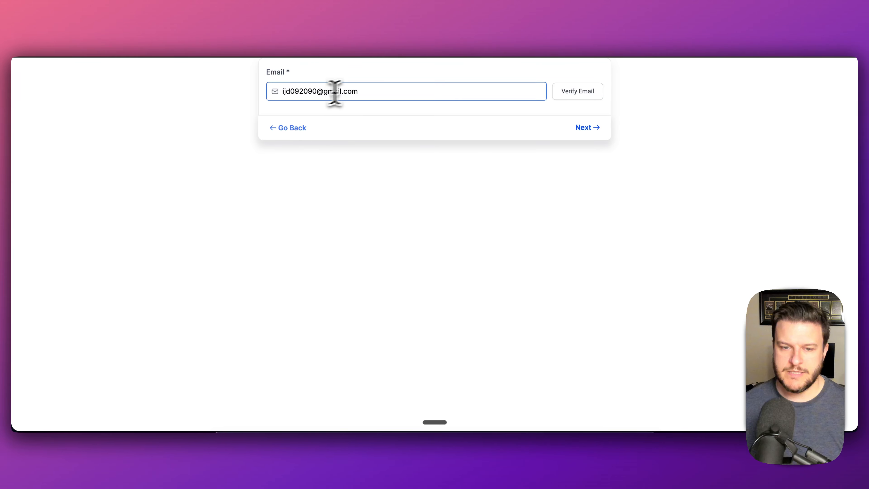
click(585, 92)
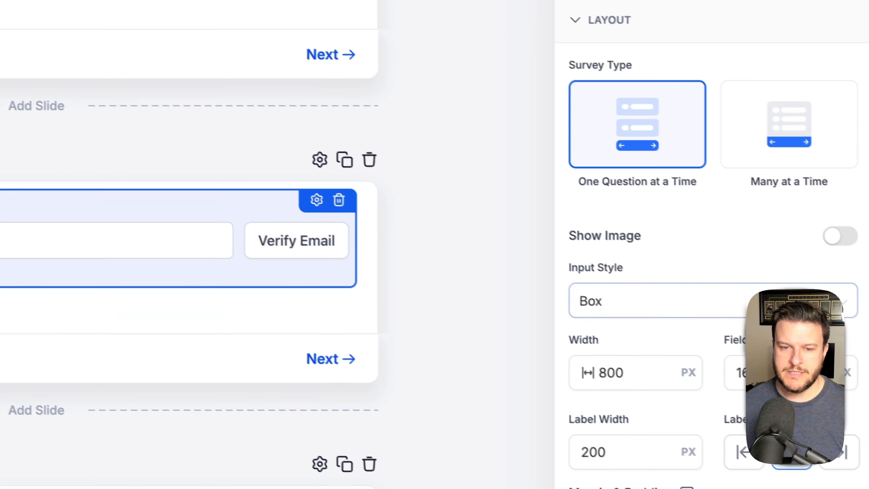
- Review the Email field's own settings in the builder
scroll(734, 217, down, 4)
scroll(724, 220, up, 4)
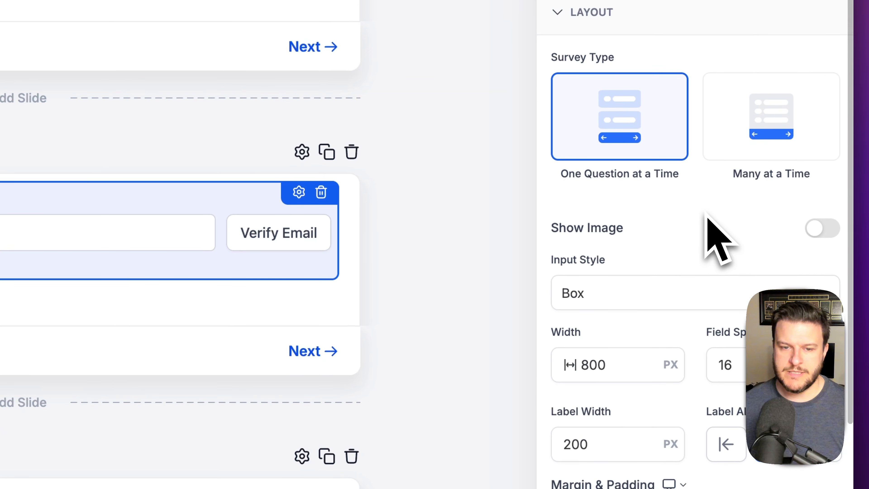
click(299, 192)
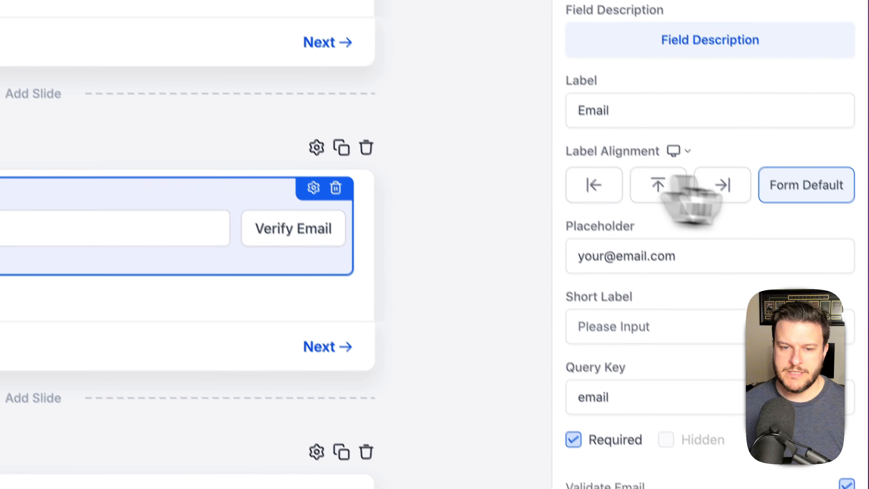
scroll(683, 408, down, 3)
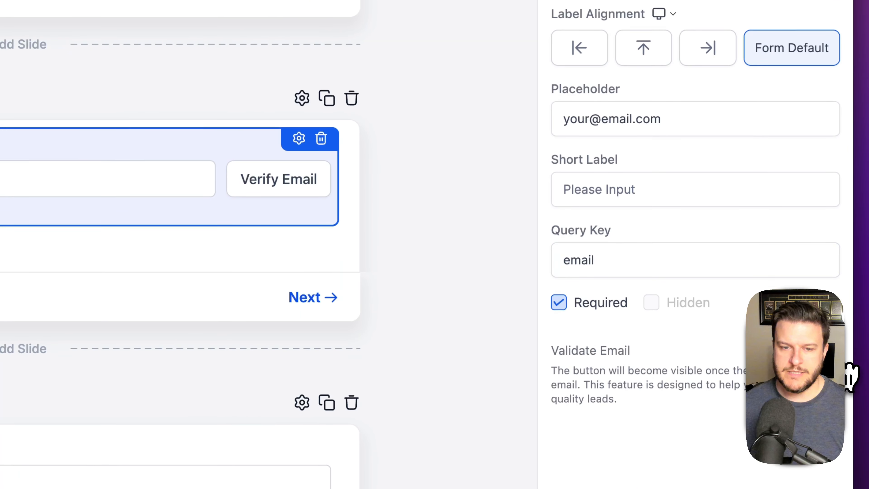
scroll(705, 239, up, 3)
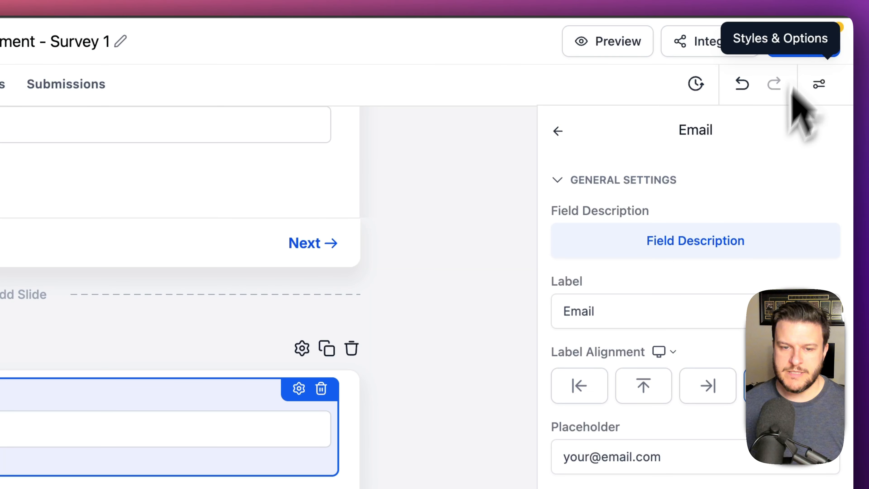
- Save the survey and expand Colors & Background under Styles & Options
click(830, 40)
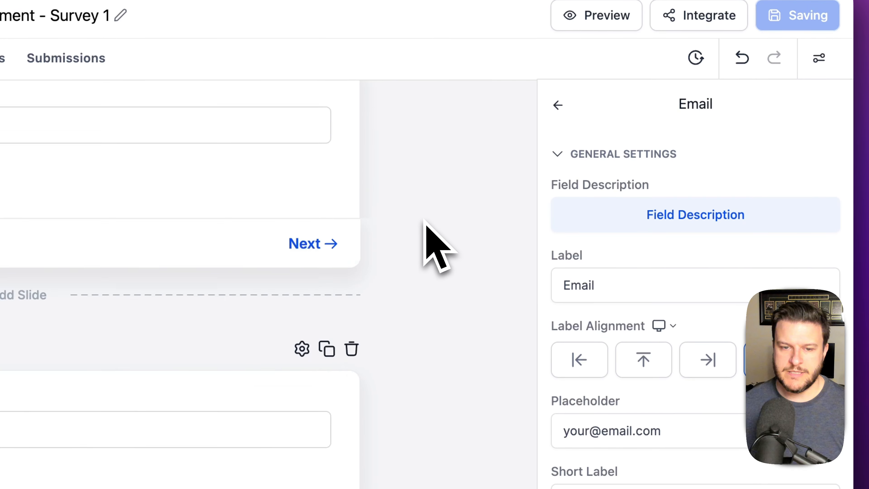
scroll(426, 242, down, 3)
click(814, 81)
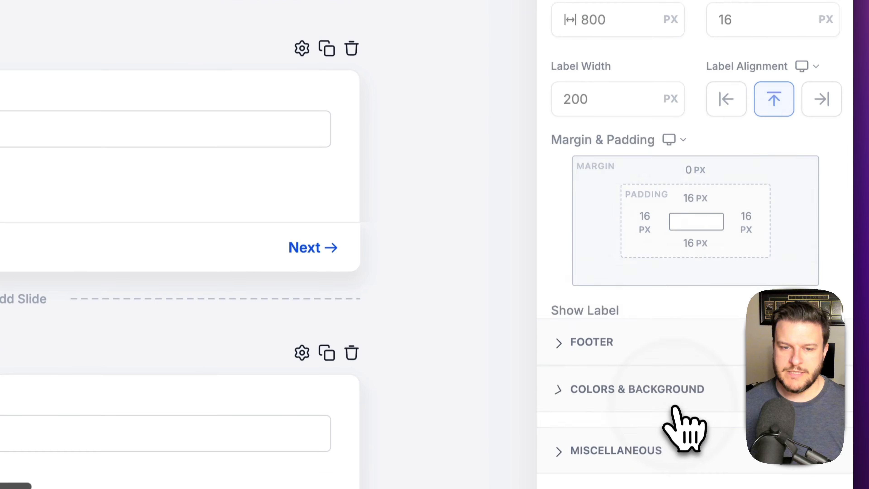
click(681, 445)
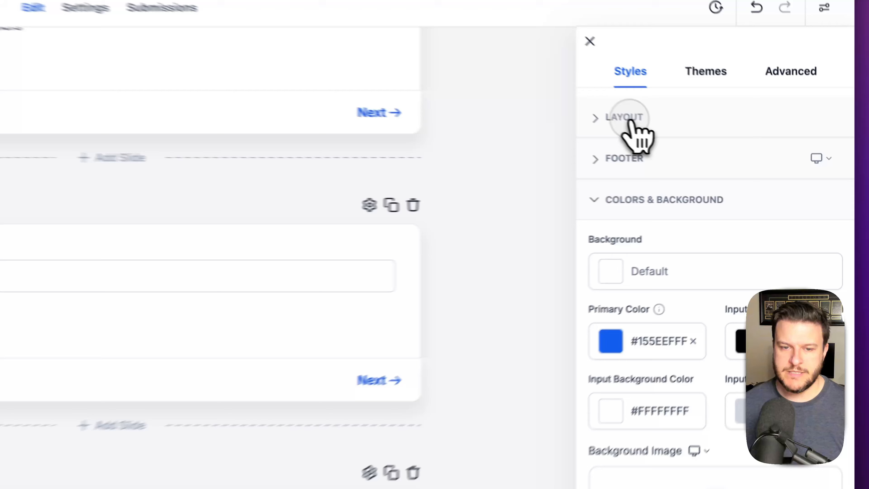
- Expand Layout and Footer, and select the Go Back label to replace it with '.'
click(726, 153)
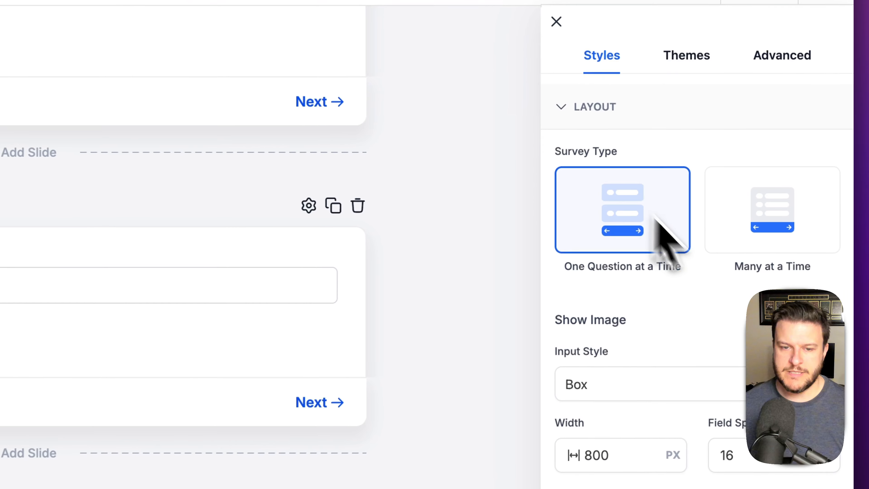
scroll(772, 313, down, 5)
click(586, 413)
scroll(708, 272, down, 5)
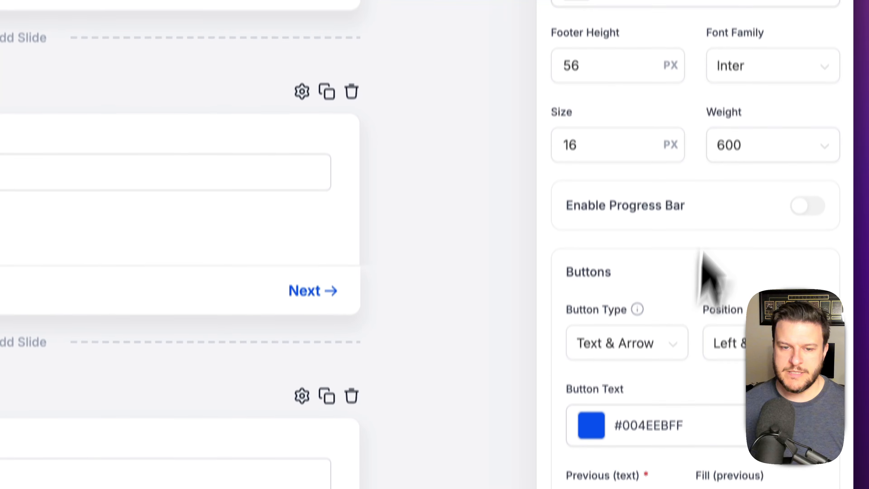
scroll(724, 331, down, 5)
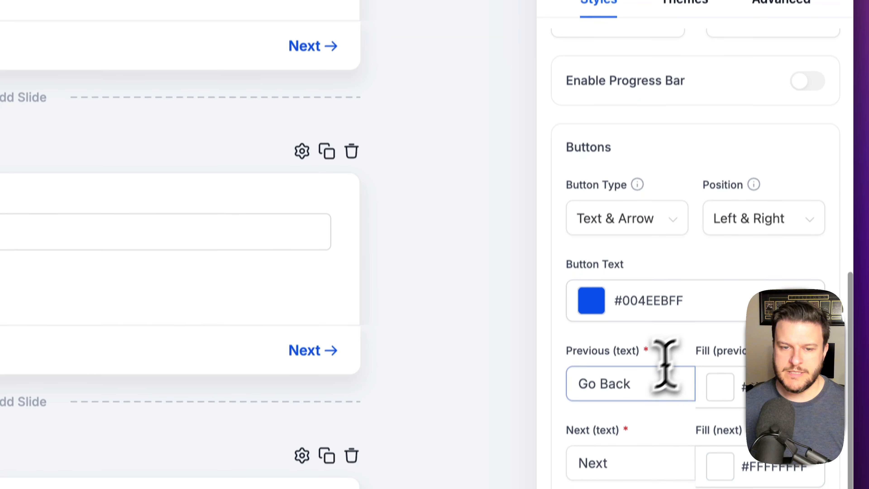
triple_click(645, 360)
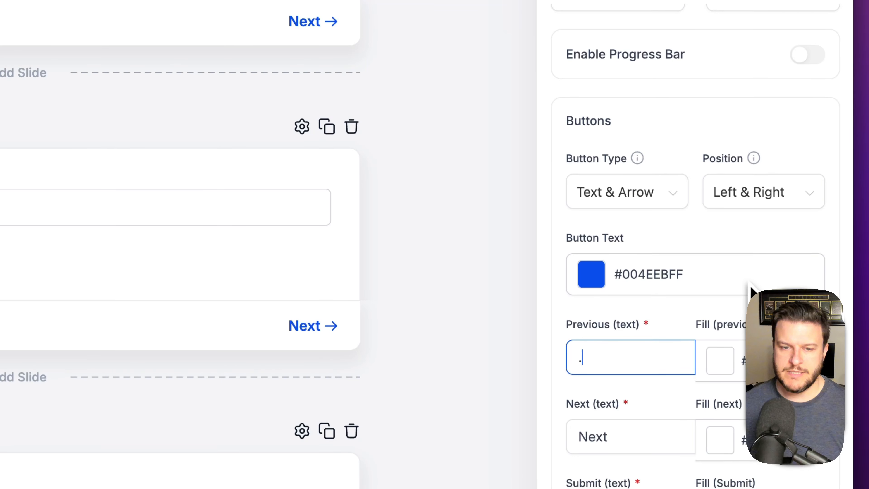
- Try arrow-only buttons positioned right, then revert to Text & Arrow, Left & Right
scroll(747, 291, down, 3)
click(658, 52)
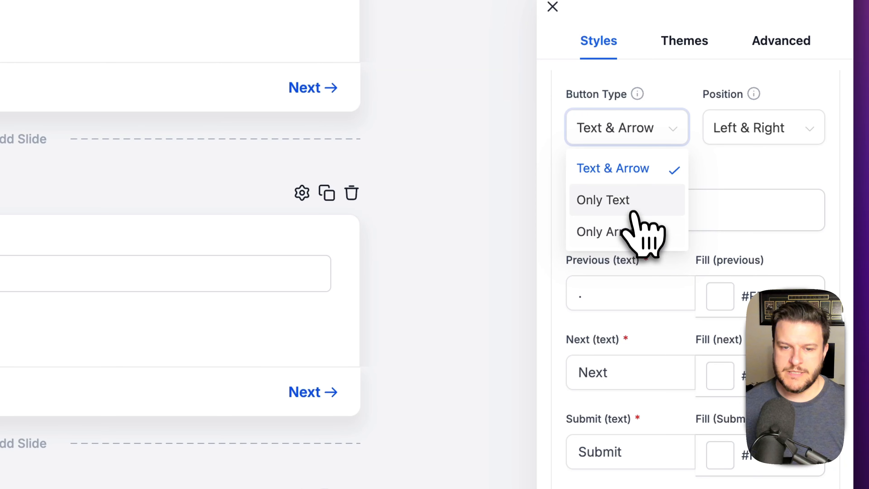
click(636, 231)
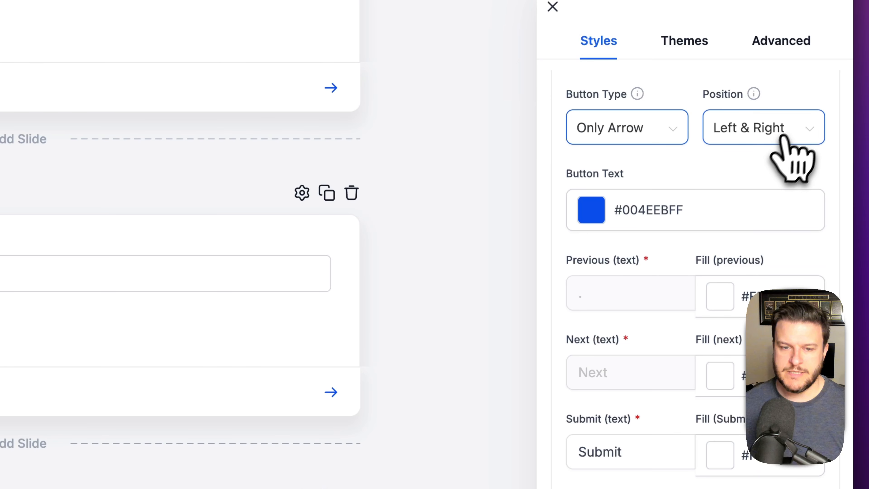
click(789, 130)
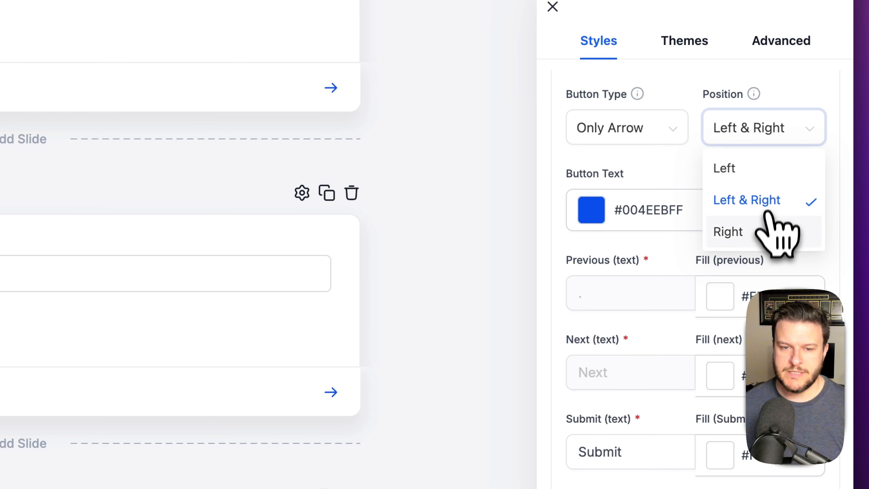
click(772, 230)
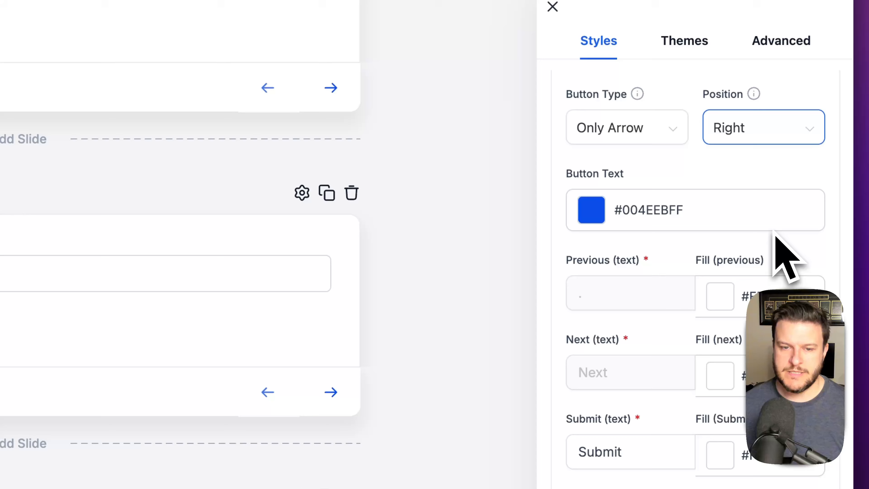
click(766, 131)
click(771, 198)
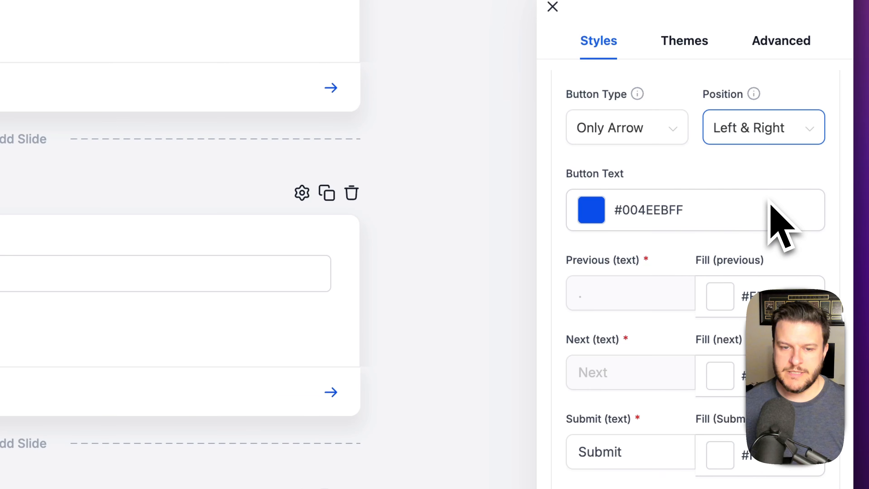
click(644, 125)
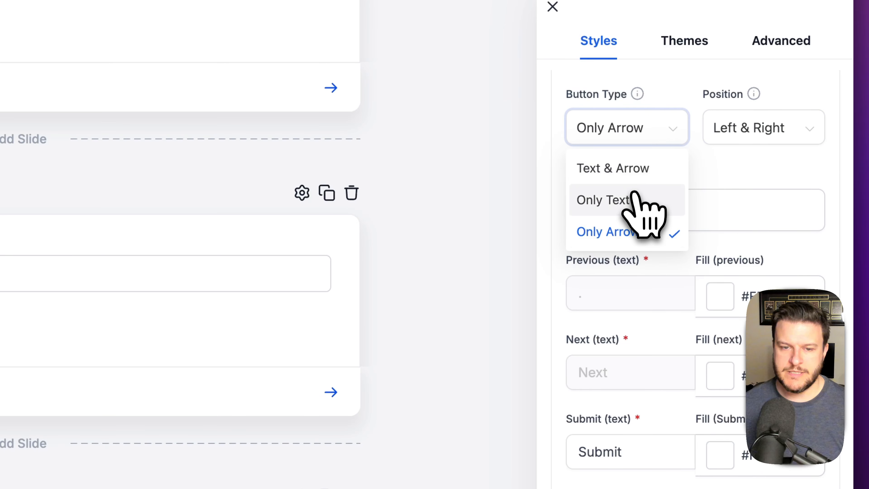
click(643, 173)
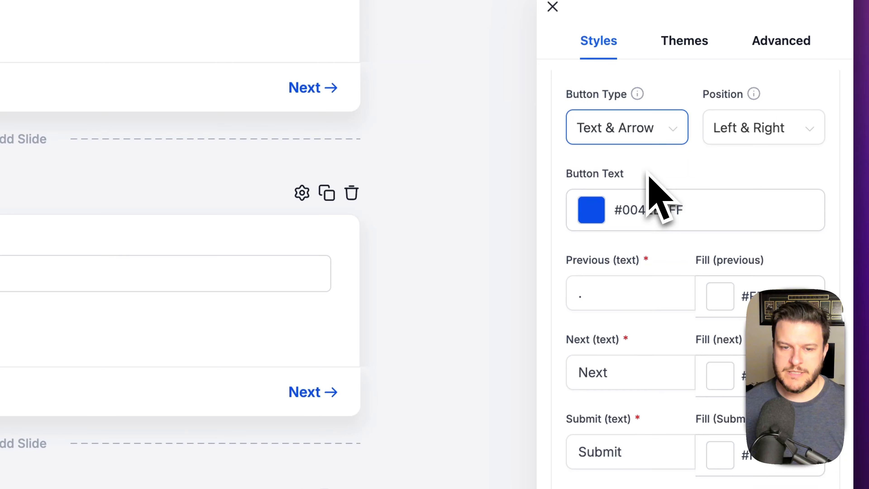
- Make the navigation button text white (#FFFFFFFF)
scroll(665, 339, down, 2)
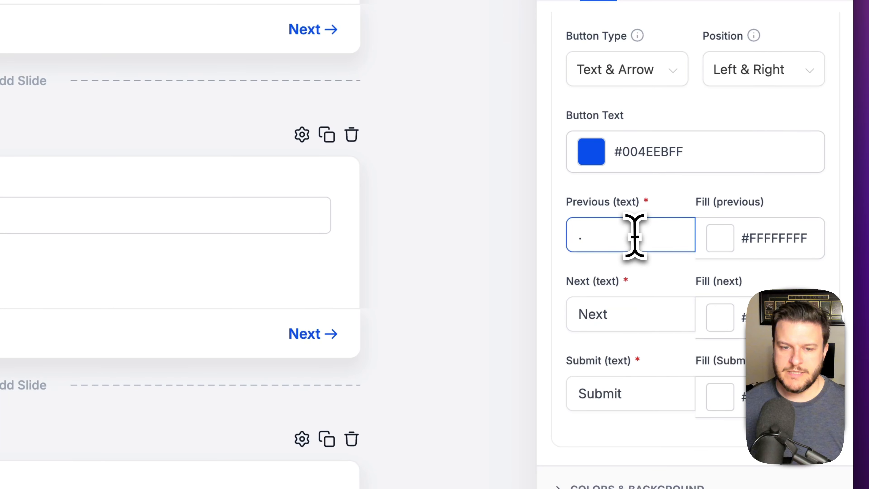
click(722, 246)
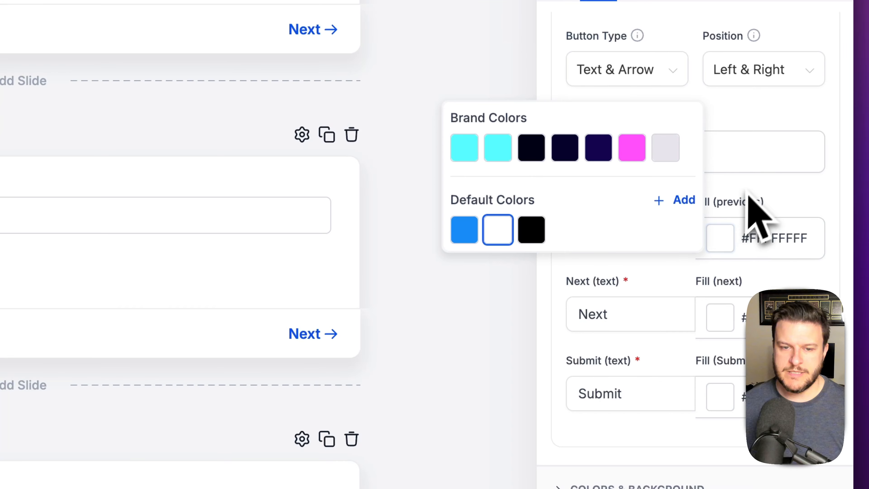
click(752, 205)
click(594, 159)
scroll(452, 151, up, 2)
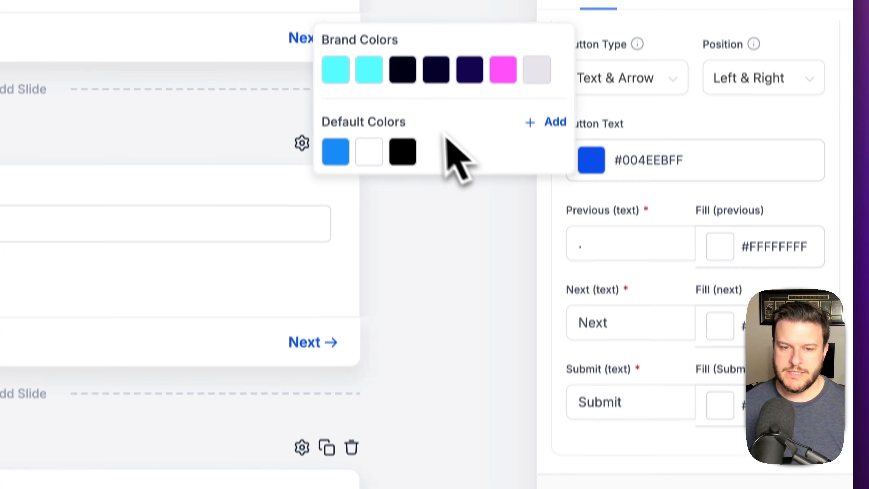
click(470, 116)
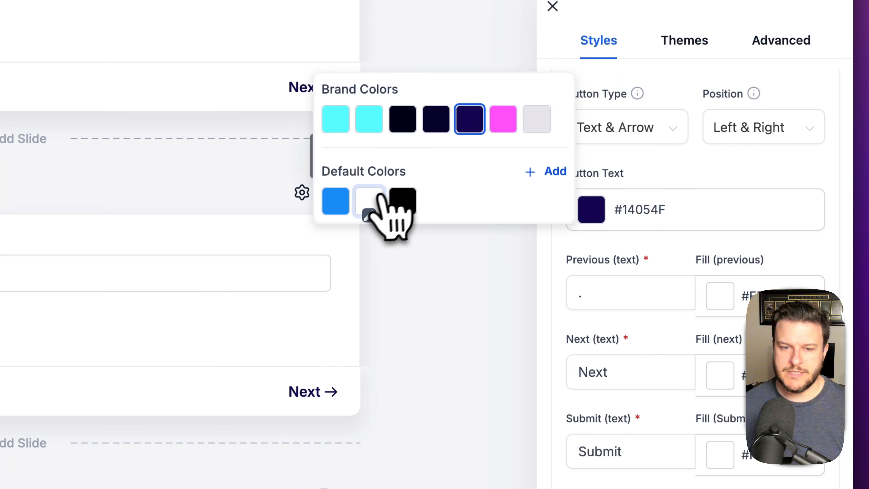
click(370, 195)
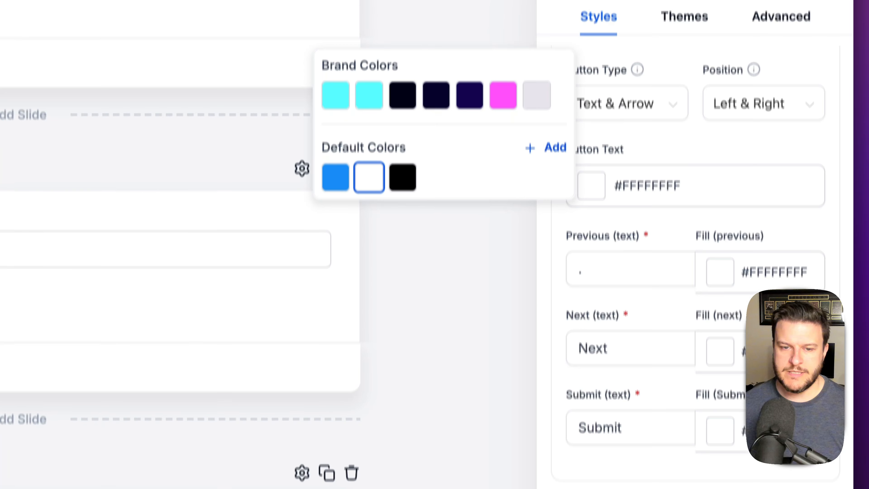
double_click(758, 377)
- Fill the Next buttons with the default blue and type PREV as the previous label
click(724, 378)
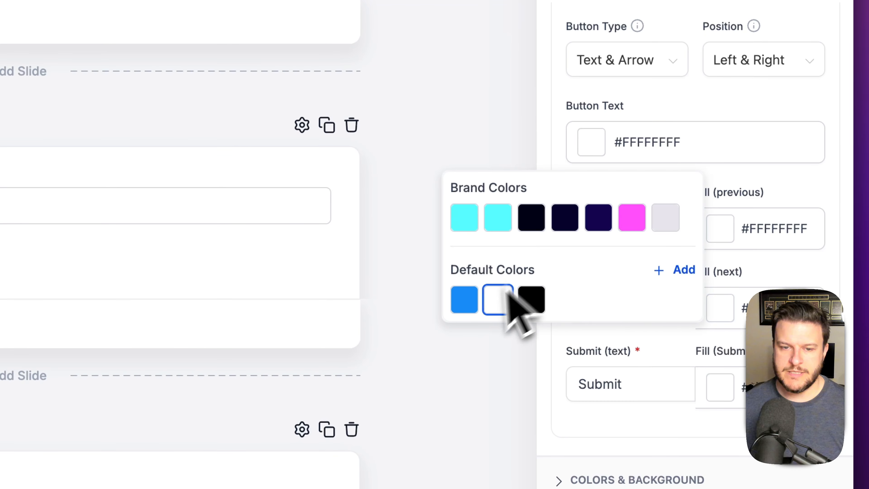
click(475, 309)
scroll(828, 247, up, 2)
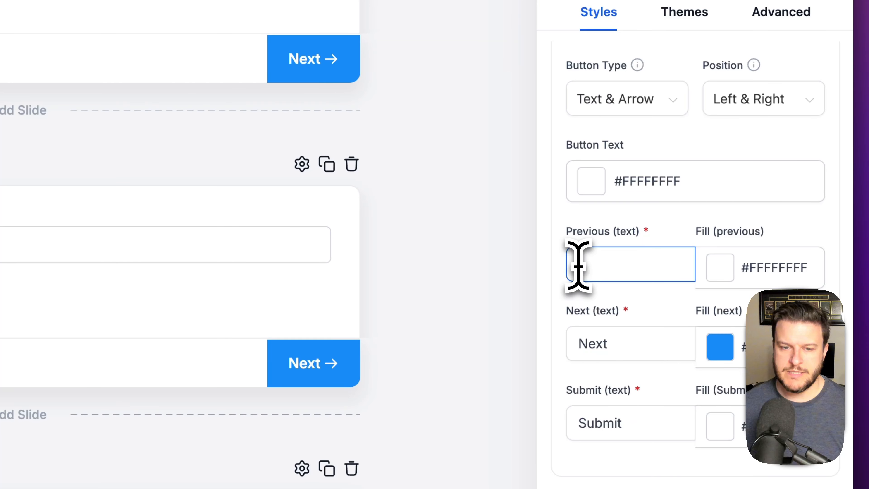
text(PRE)
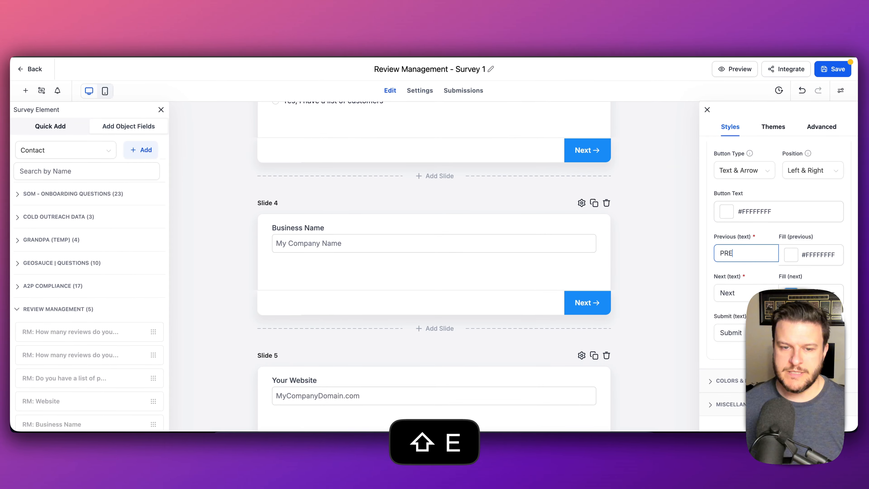
text(V)
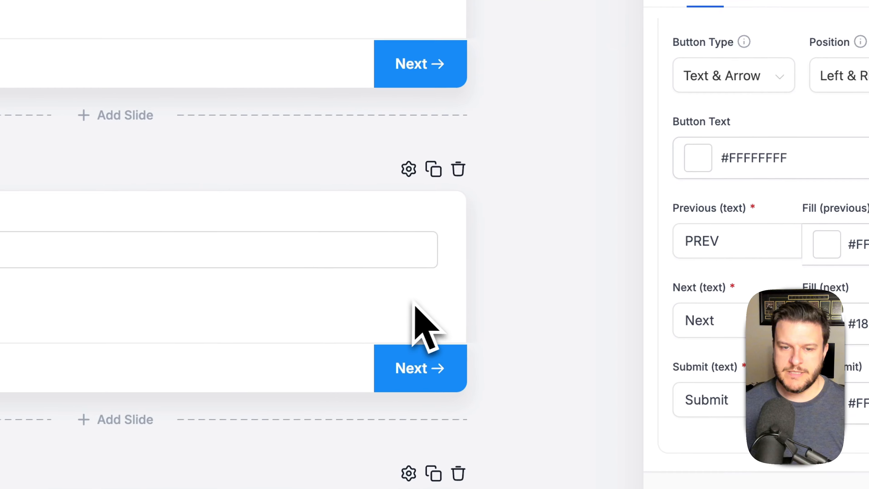
- Check the PREV label on the slides and bring up the previous button's fill colours
scroll(380, 273, up, 10)
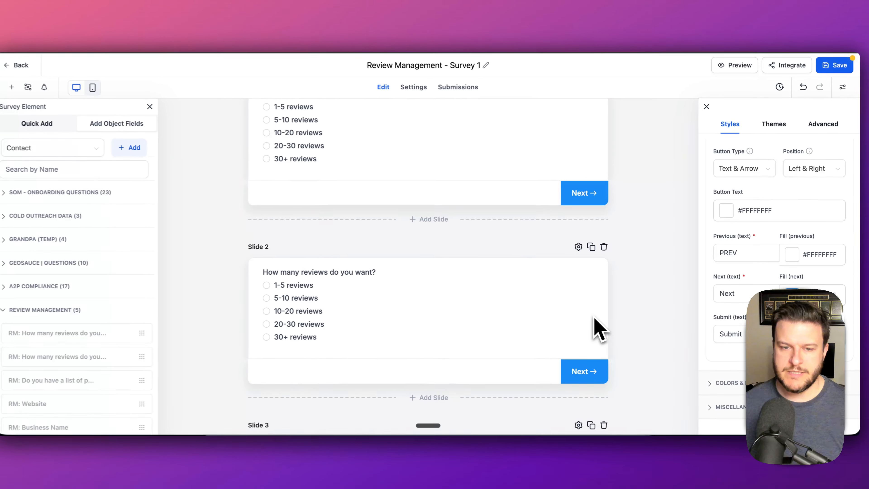
scroll(597, 311, up, 2)
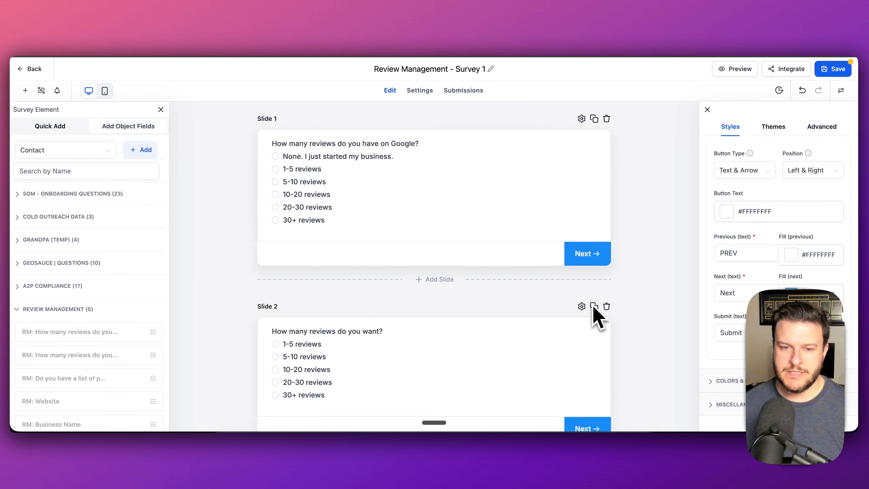
scroll(597, 311, down, 15)
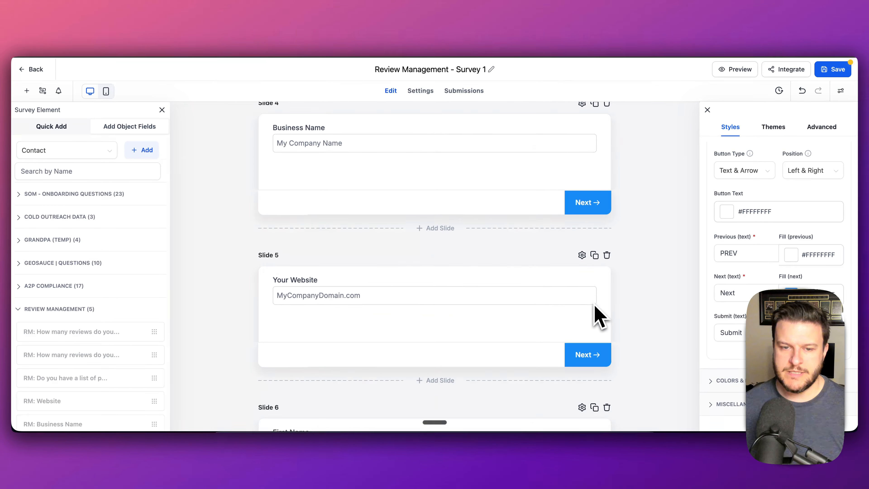
scroll(599, 317, down, 5)
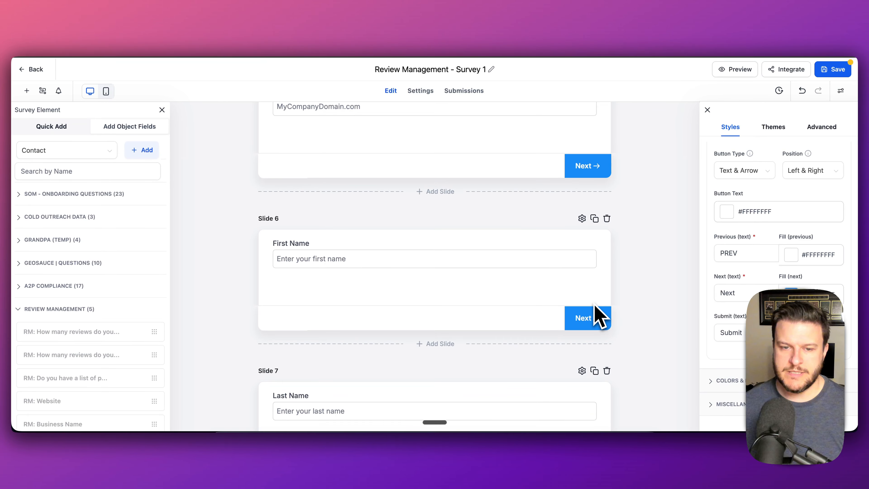
scroll(478, 331, down, 9)
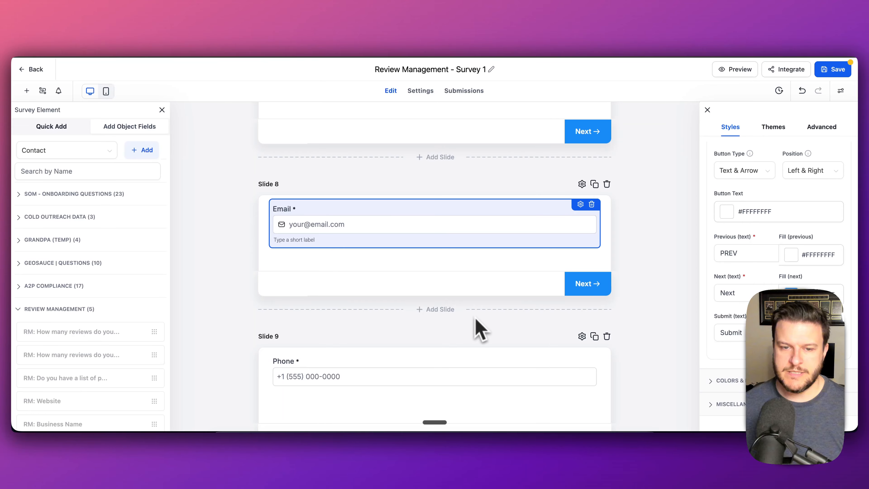
double_click(749, 253)
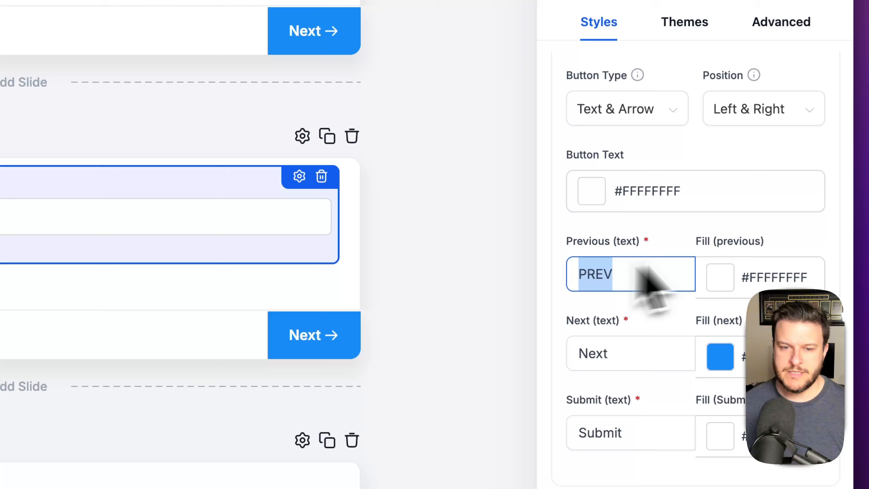
click(720, 277)
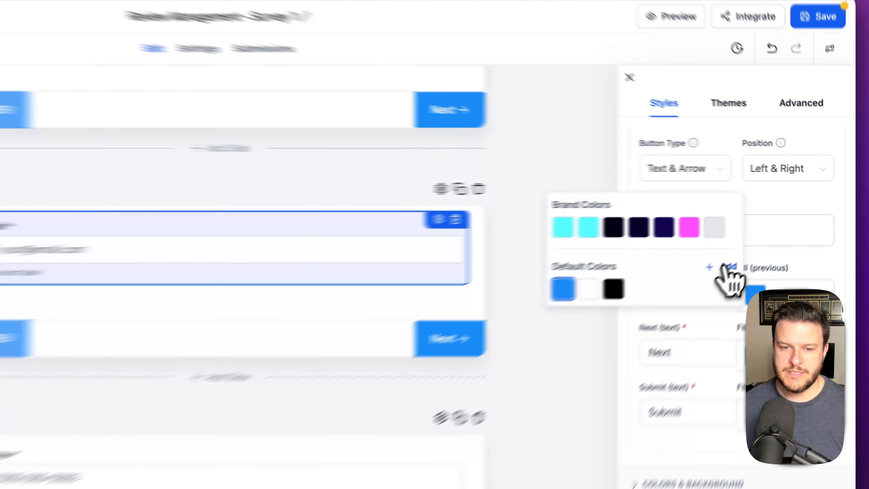
- Create a custom bright blue for the previous button fill
click(769, 236)
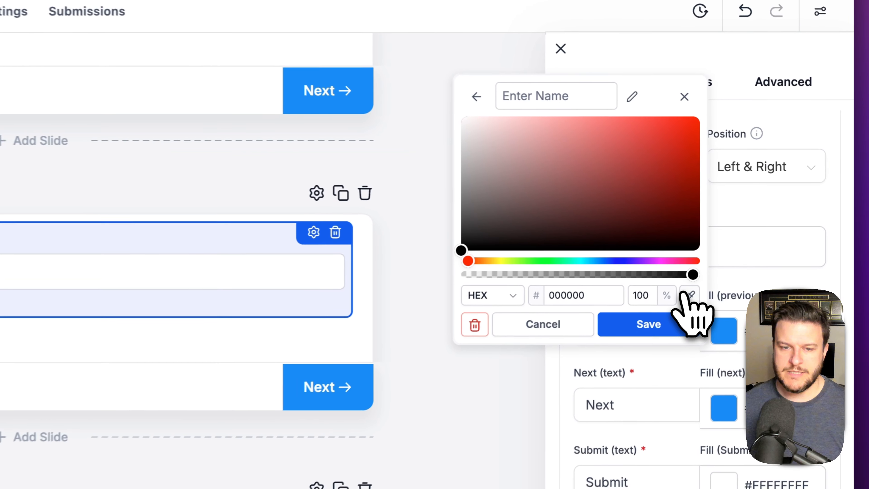
click(456, 192)
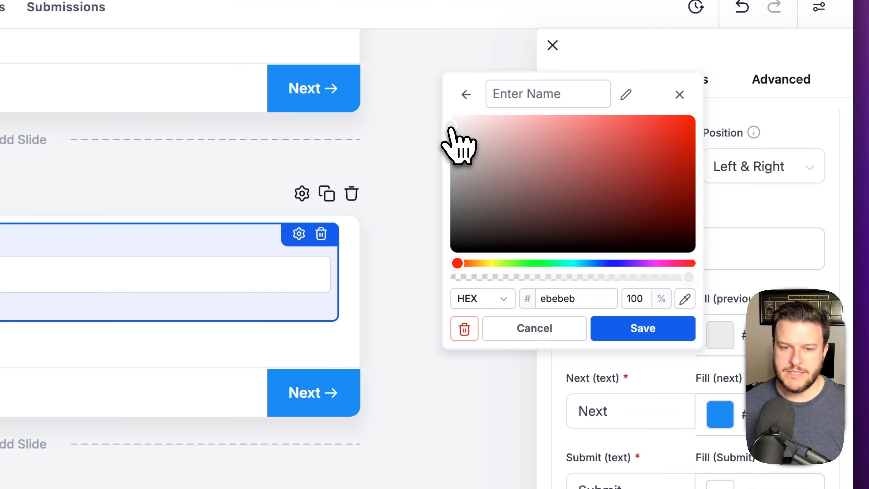
click(587, 263)
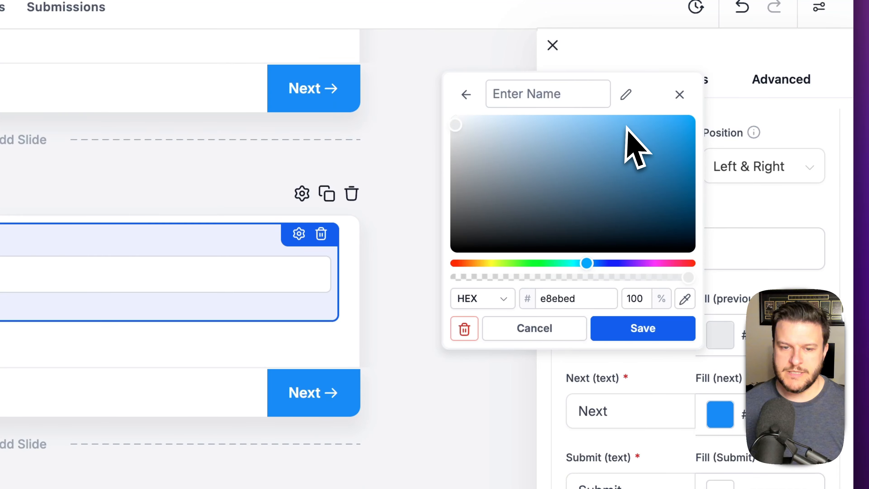
drag(715, 115, 712, 159)
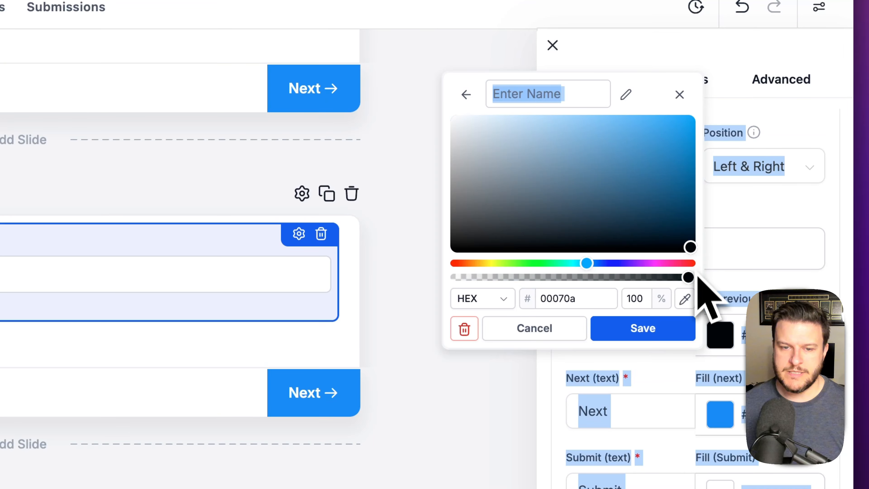
click(692, 118)
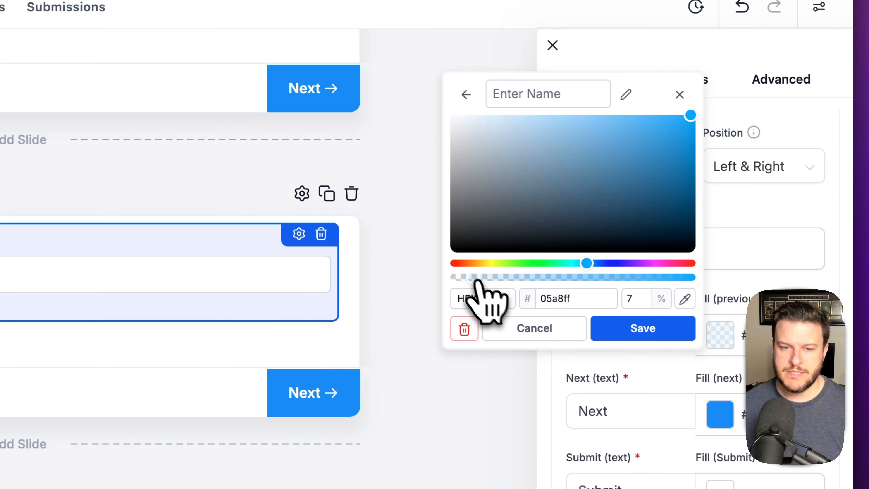
click(681, 97)
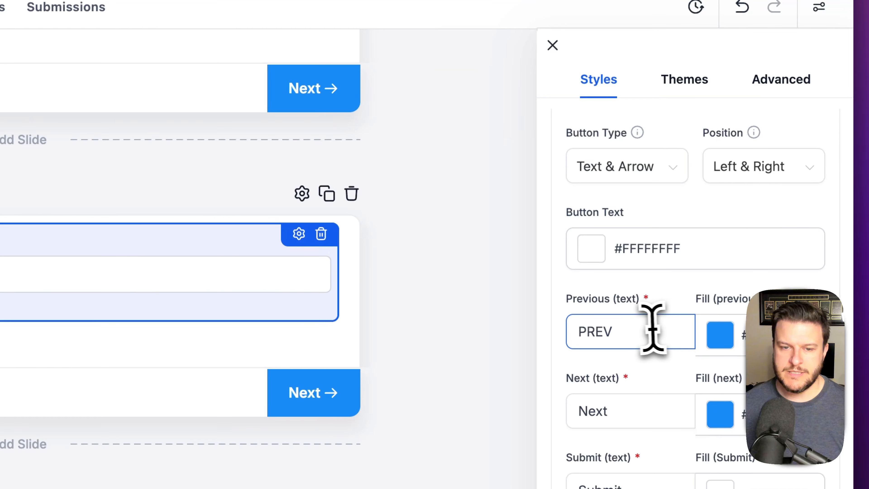
- Set the previous button fill back to white (#FFFFFFFF)
click(722, 334)
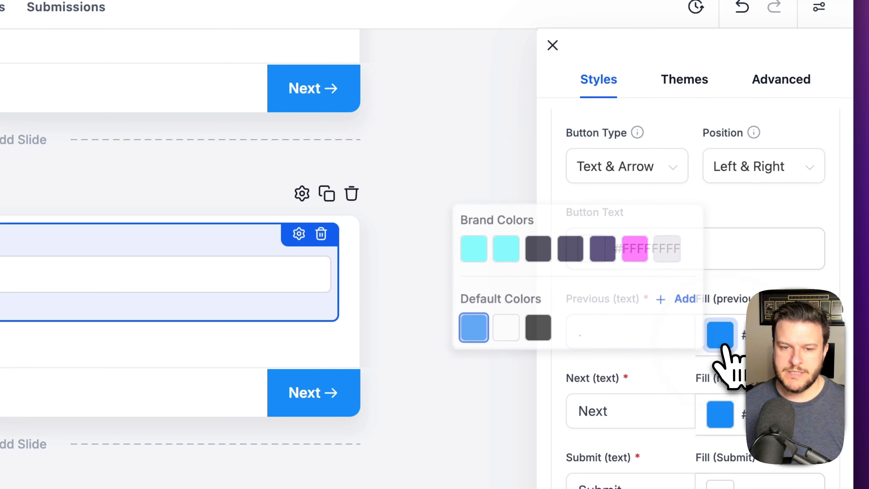
scroll(581, 291, down, 4)
click(498, 245)
click(830, 159)
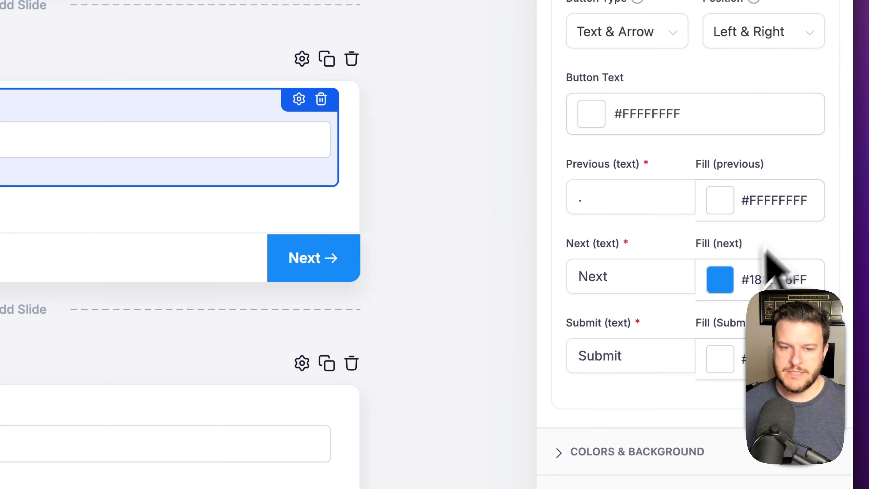
scroll(368, 320, down, 9)
scroll(369, 288, up, 2)
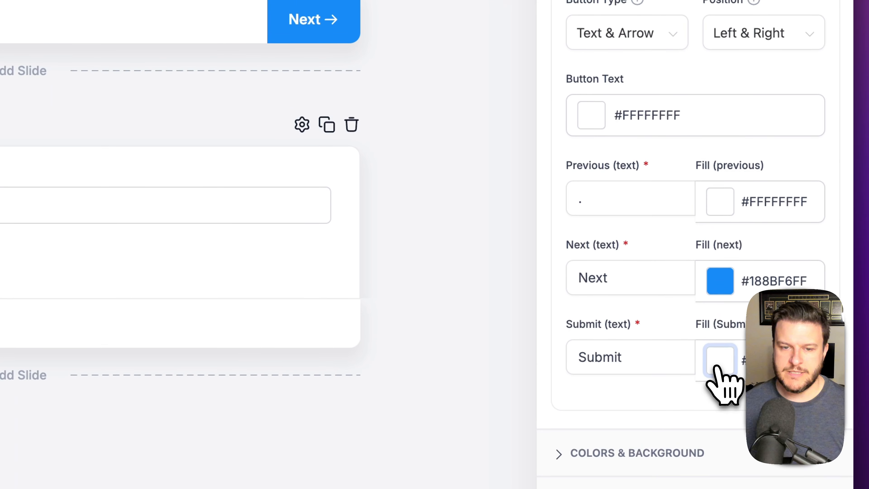
- Give the Submit button a custom dark green fill and start retyping its label as SUBMIT
click(716, 367)
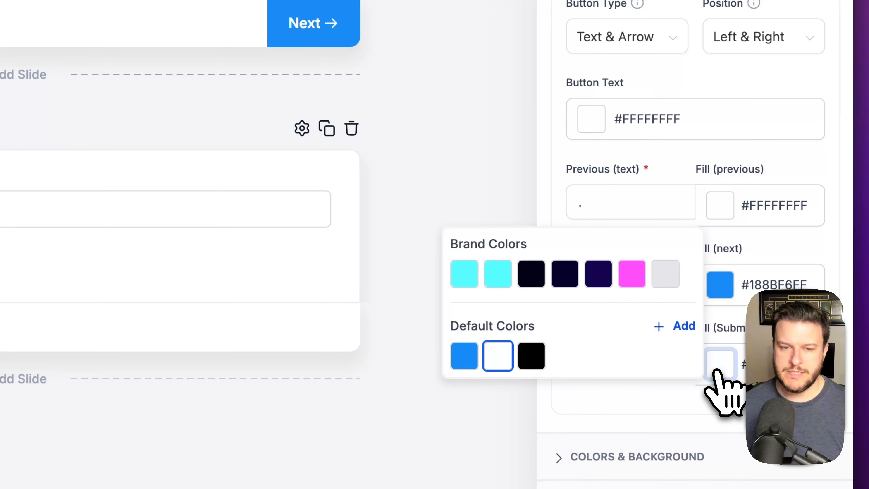
click(682, 327)
click(548, 293)
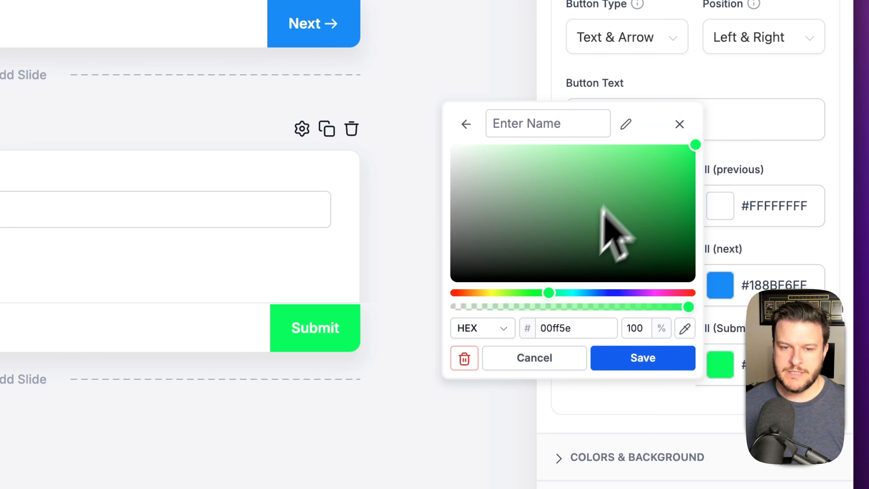
drag(626, 164, 693, 197)
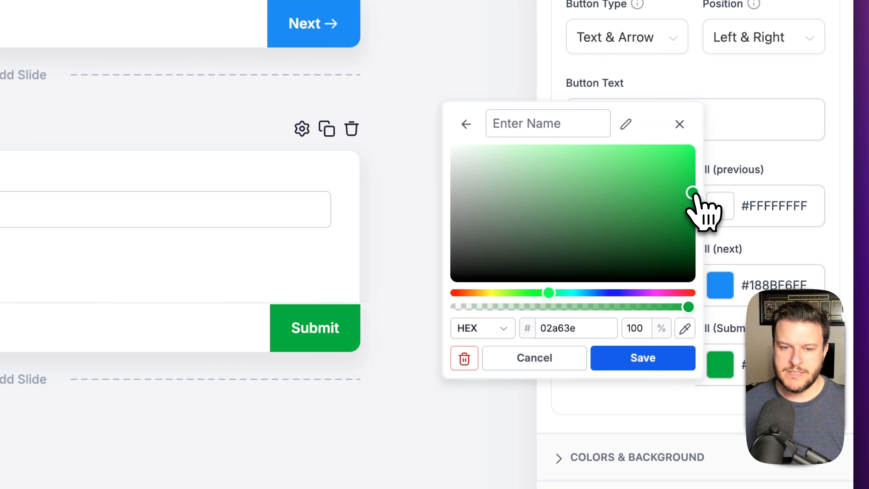
click(828, 171)
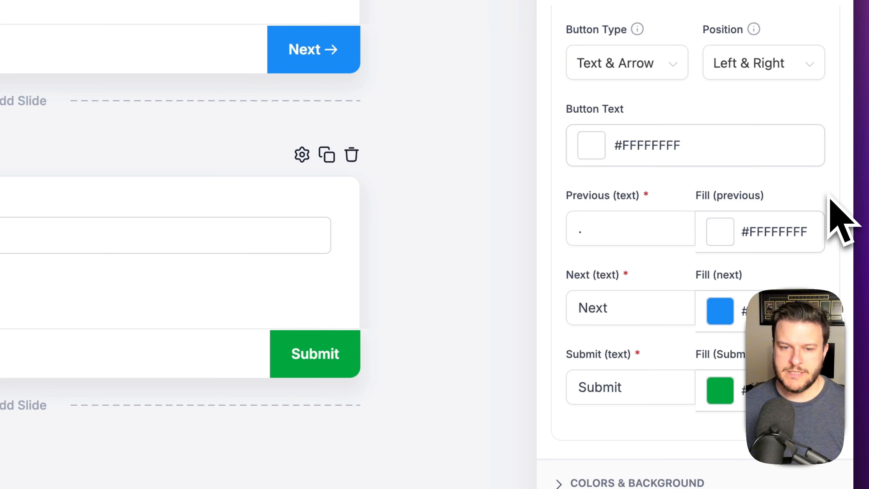
text(SUBMIT)
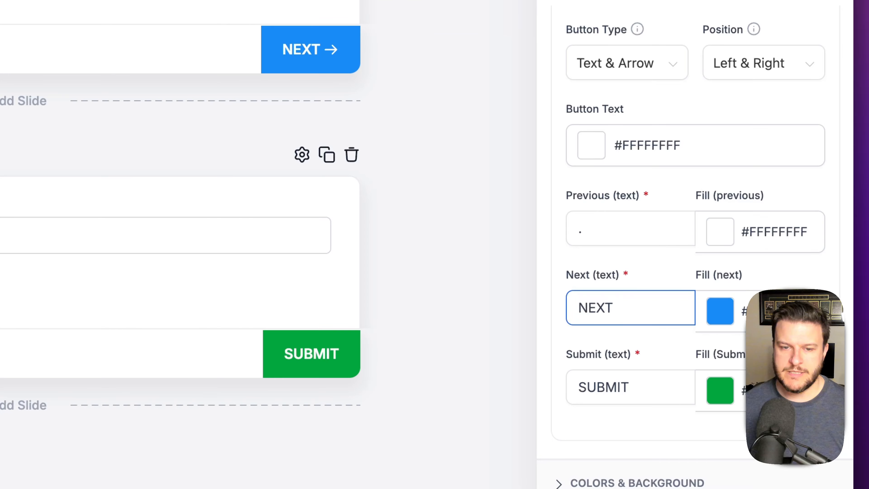
- Try Stick to page for the footer, revert to Stick to card, then expand Colors & Background
scroll(786, 204, up, 6)
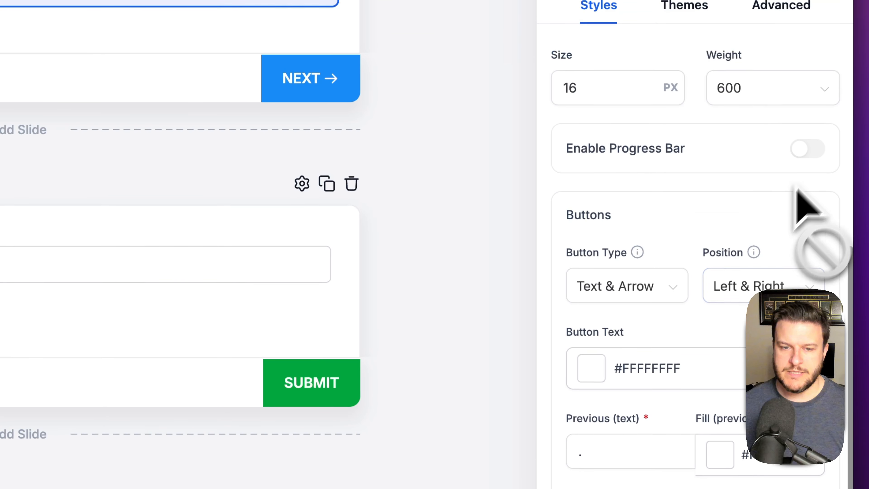
scroll(752, 237, up, 7)
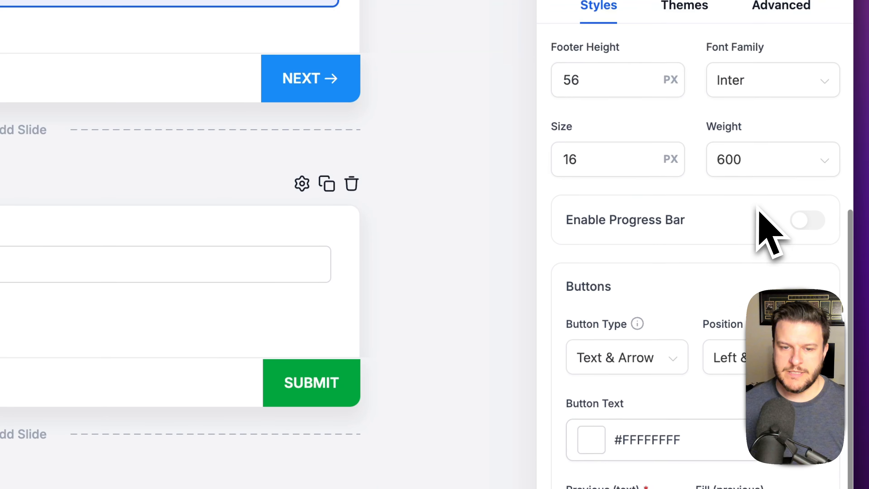
scroll(761, 222, up, 2)
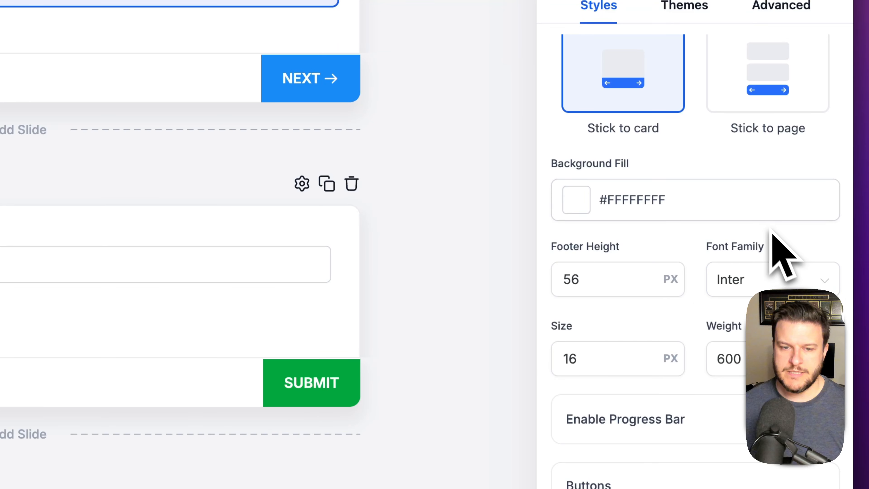
scroll(766, 236, up, 7)
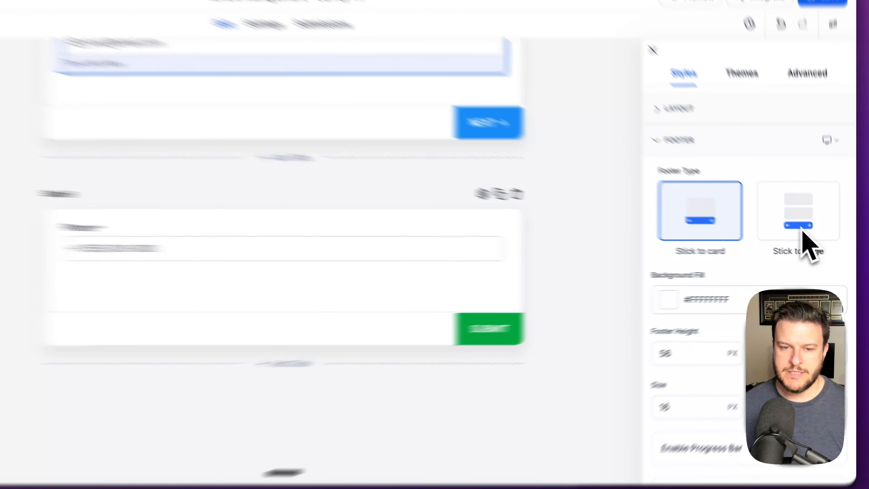
click(801, 232)
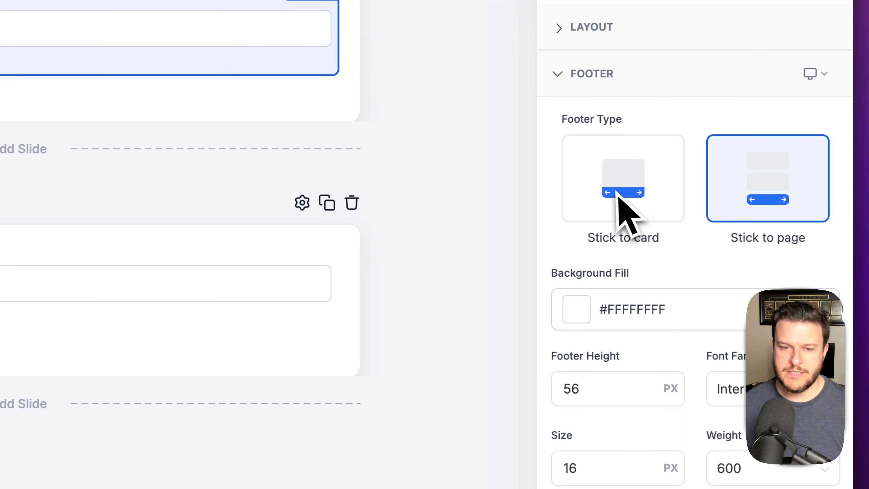
click(626, 212)
scroll(787, 250, down, 15)
scroll(787, 249, up, 5)
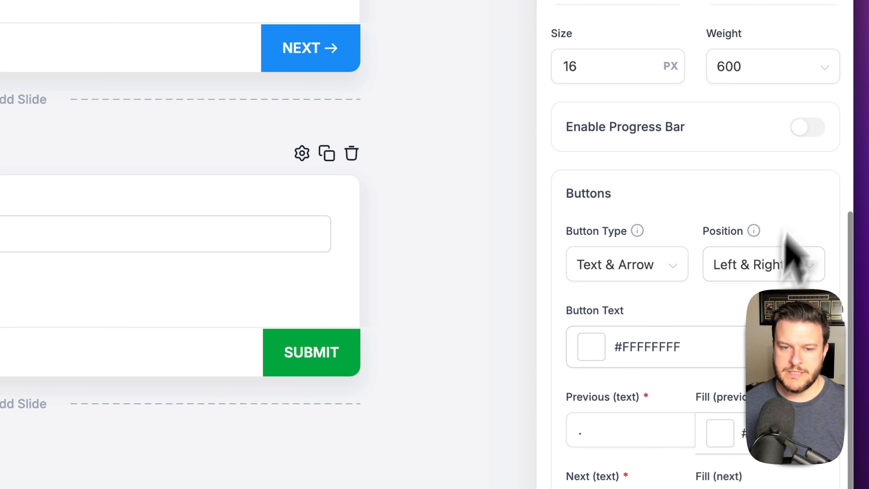
scroll(773, 209, down, 5)
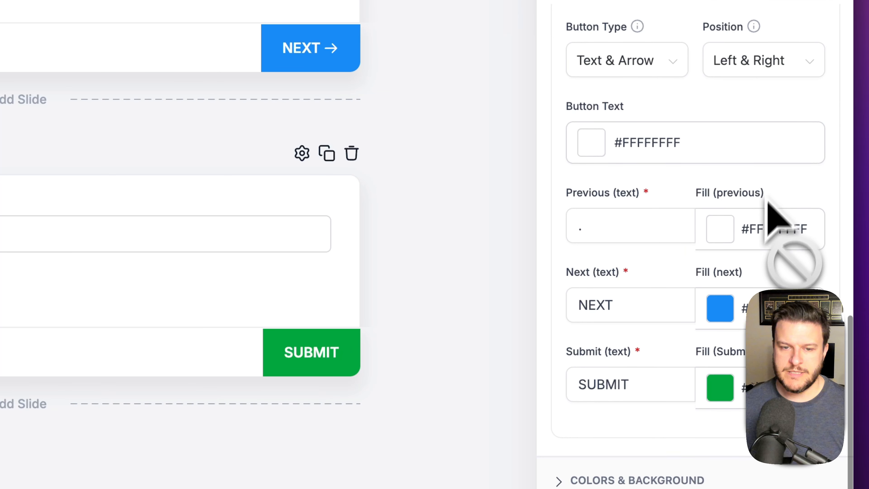
click(702, 399)
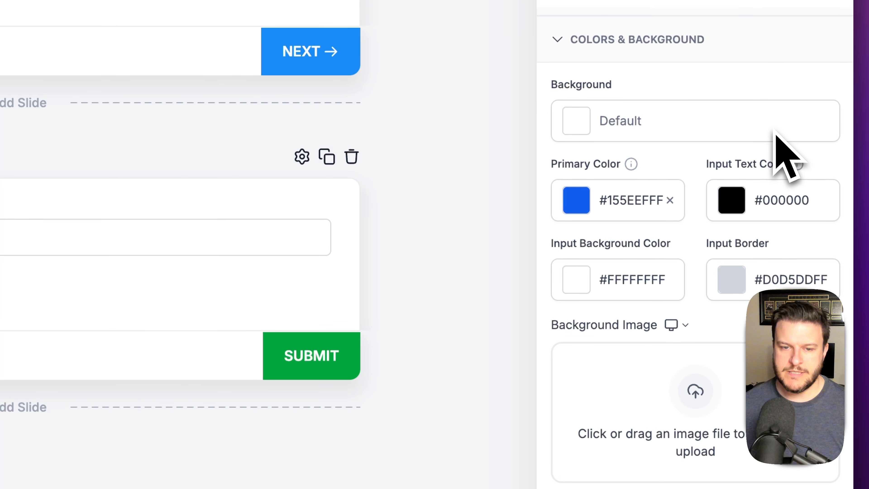
- Show Advanced styling, keep the card corner radius at 20 px, and review Shadow settings
click(694, 430)
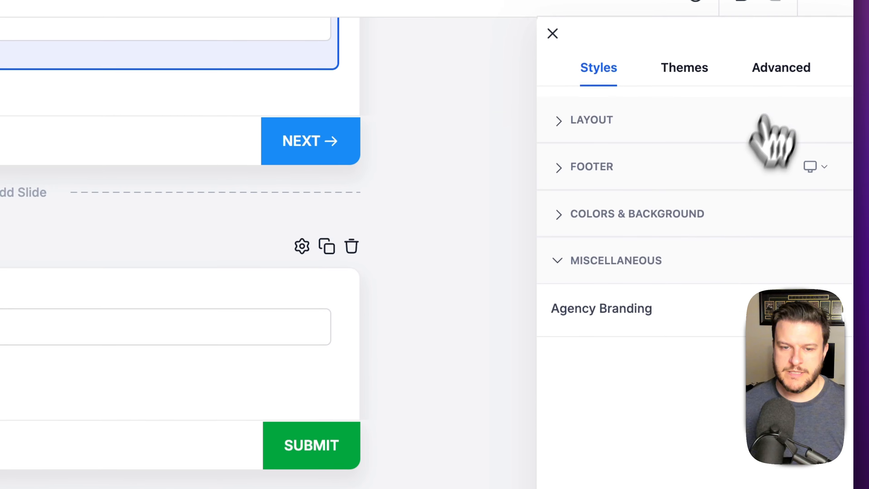
click(782, 112)
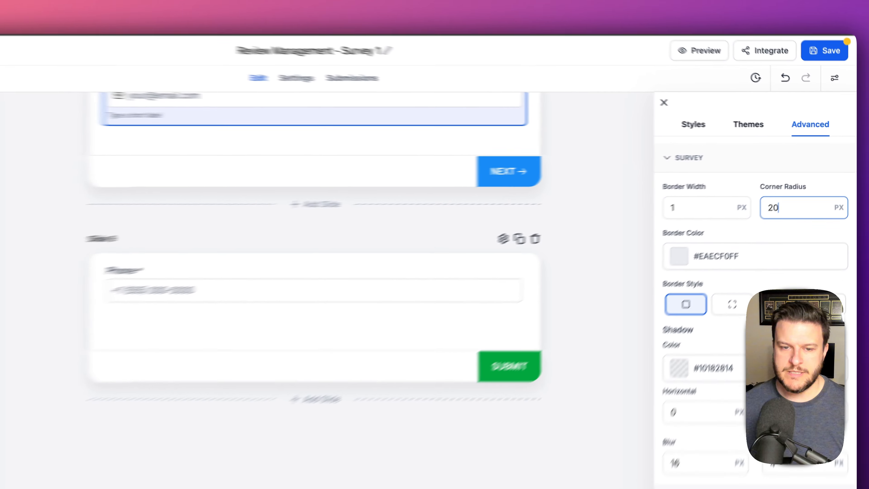
key(BackSpace)
key(BackSpace)
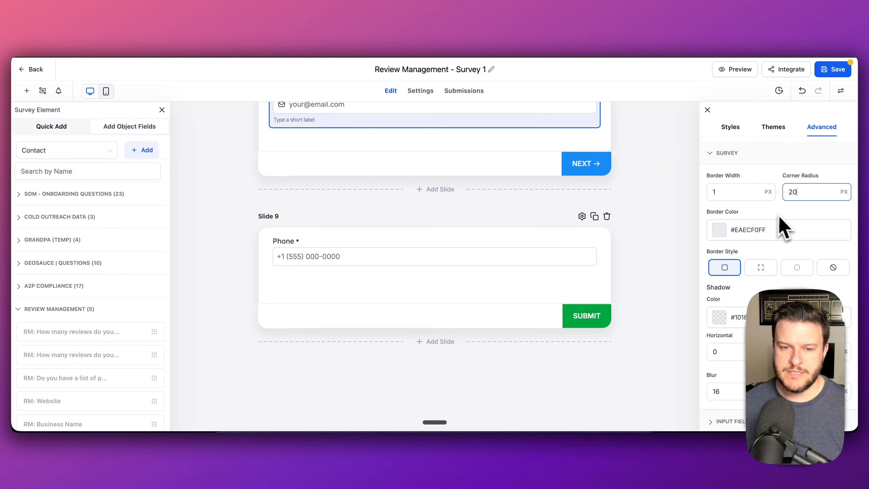
scroll(819, 236, down, 3)
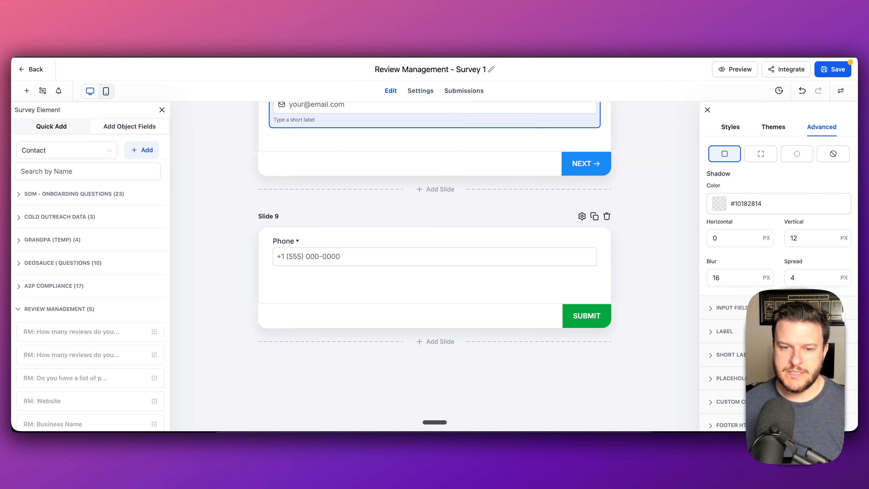
scroll(582, 299, up, 1)
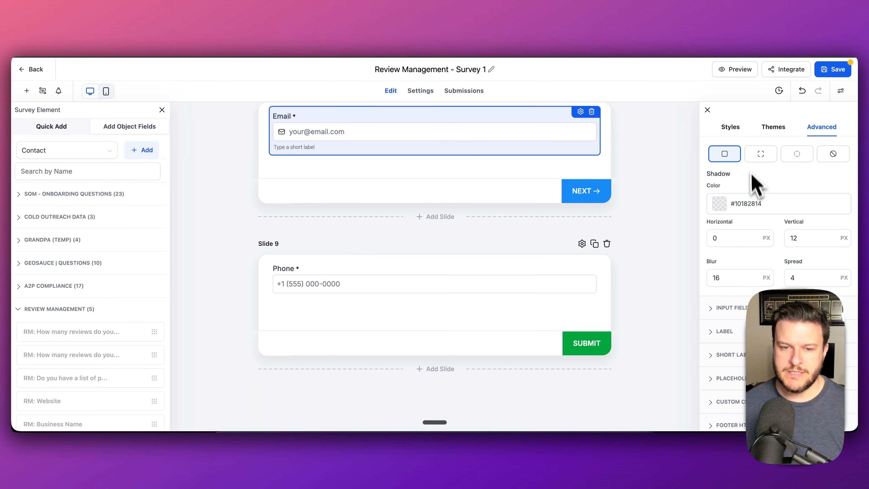
scroll(597, 247, up, 20)
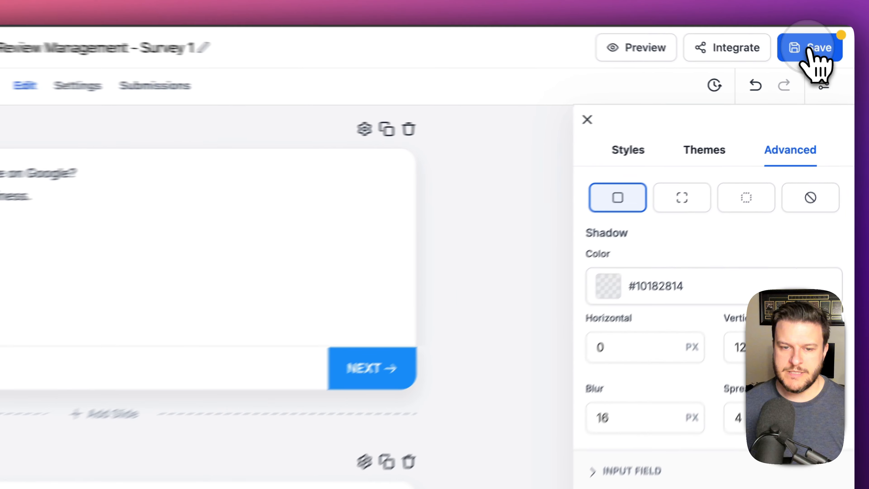
- Save, preview answering 20-30 reviews and yes to a customer list, then return to All Surveys
click(837, 69)
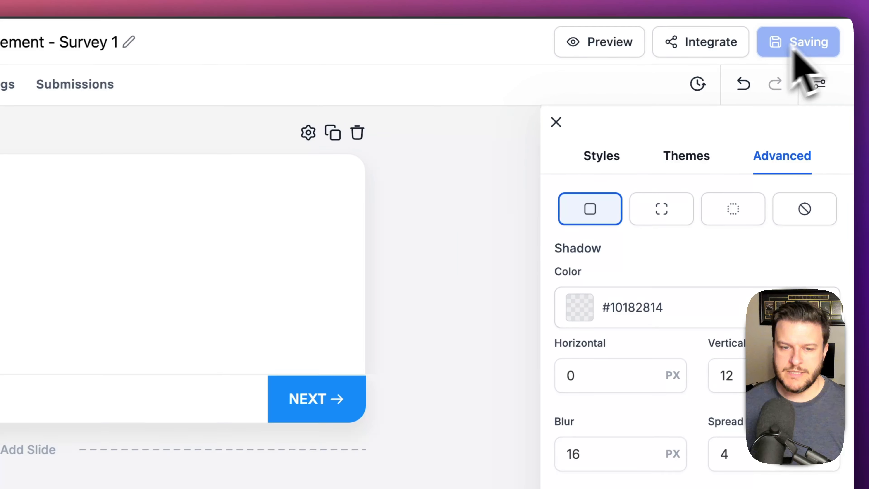
click(606, 46)
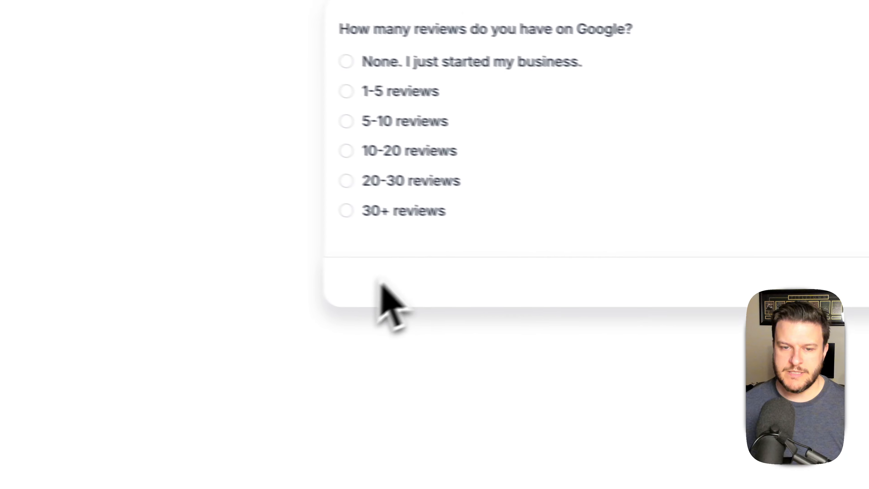
click(363, 205)
click(375, 150)
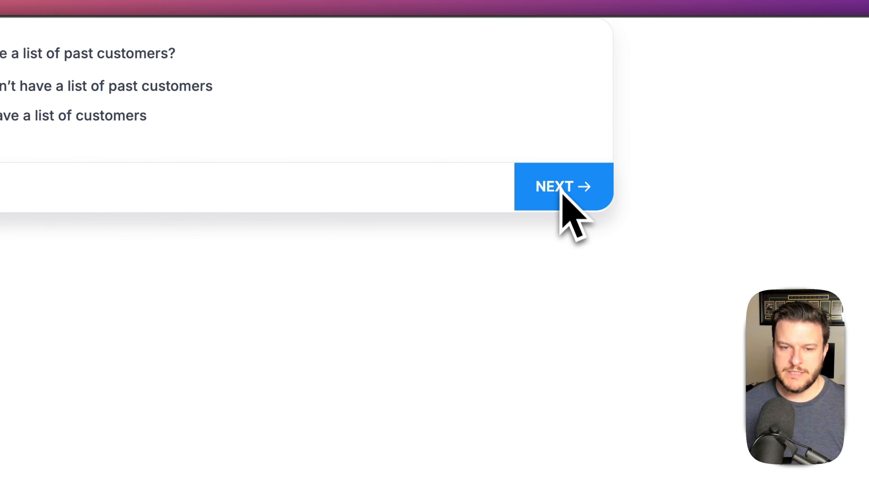
click(36, 117)
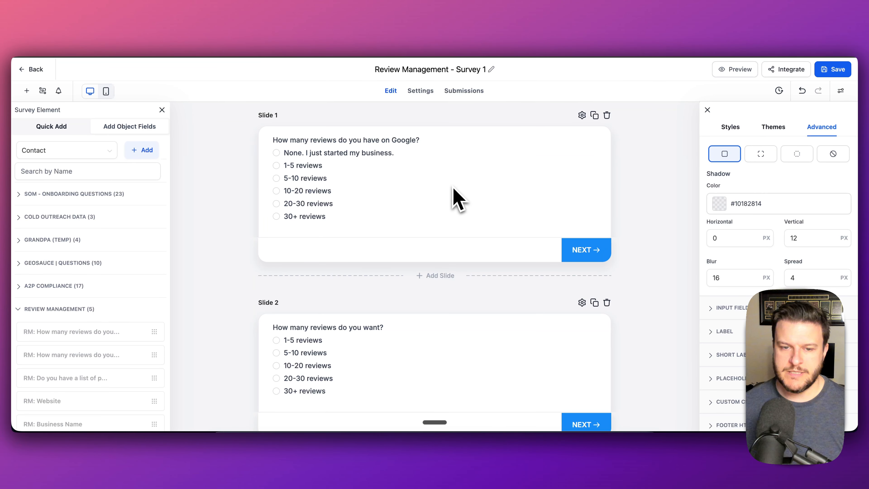
scroll(467, 239, down, 10)
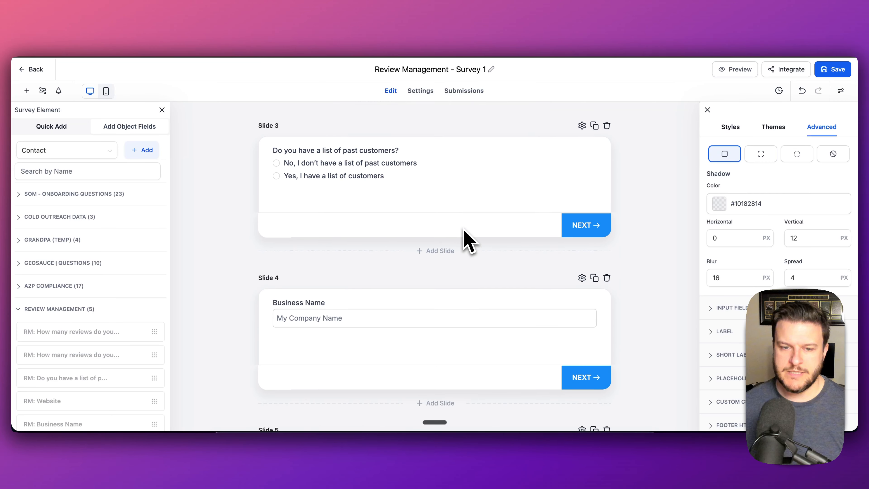
scroll(466, 237, up, 10)
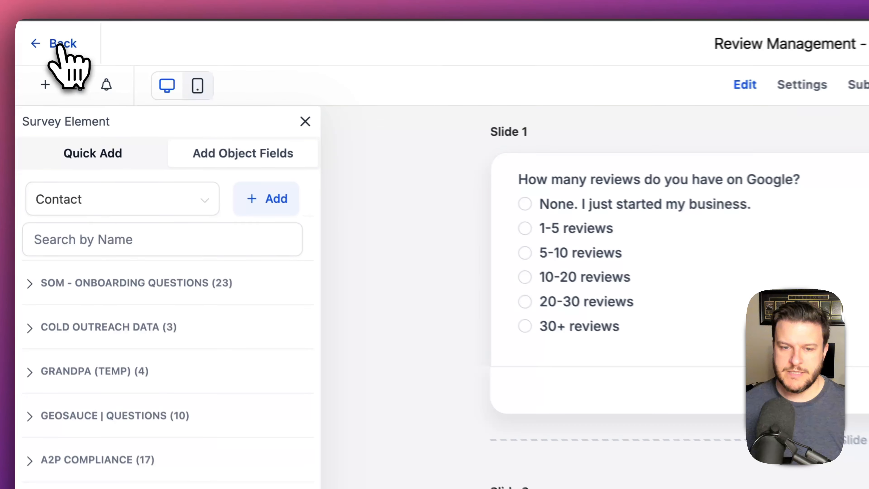
click(60, 44)
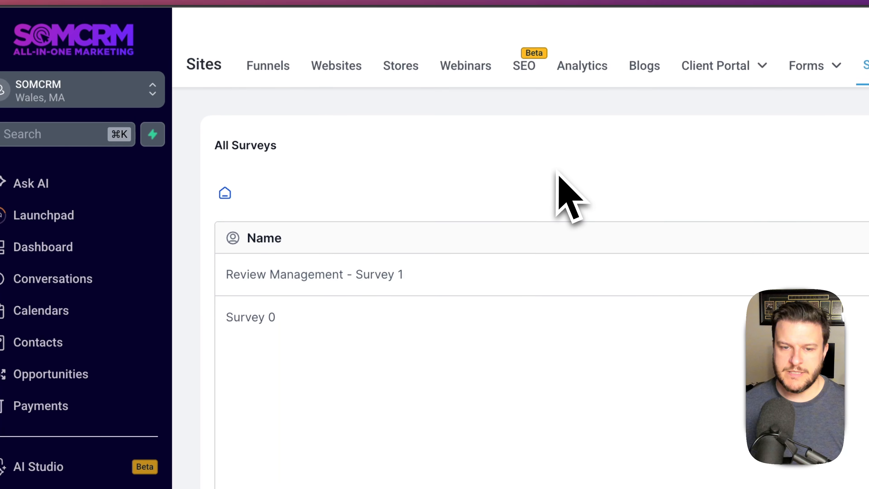
- From the Funnels list, open the SOMCRM | Unlimited Reviews 1 funnel to reach its Unlimited Reviews LP1 step
click(267, 70)
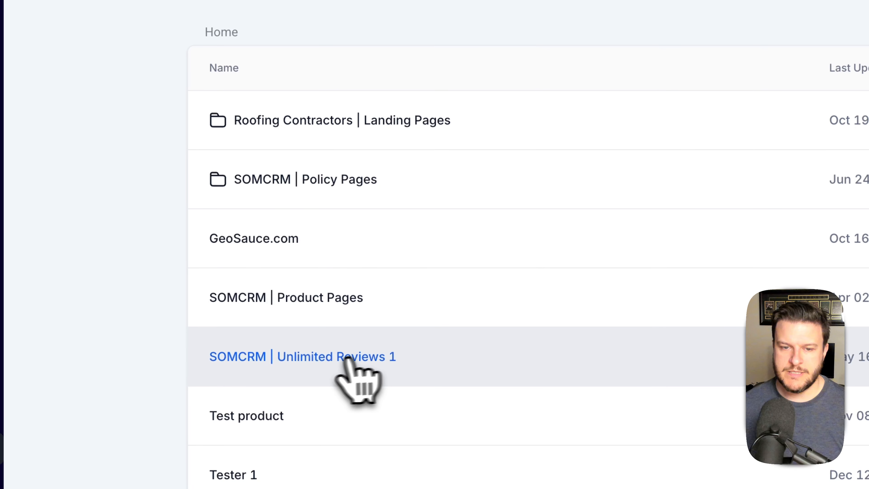
click(414, 449)
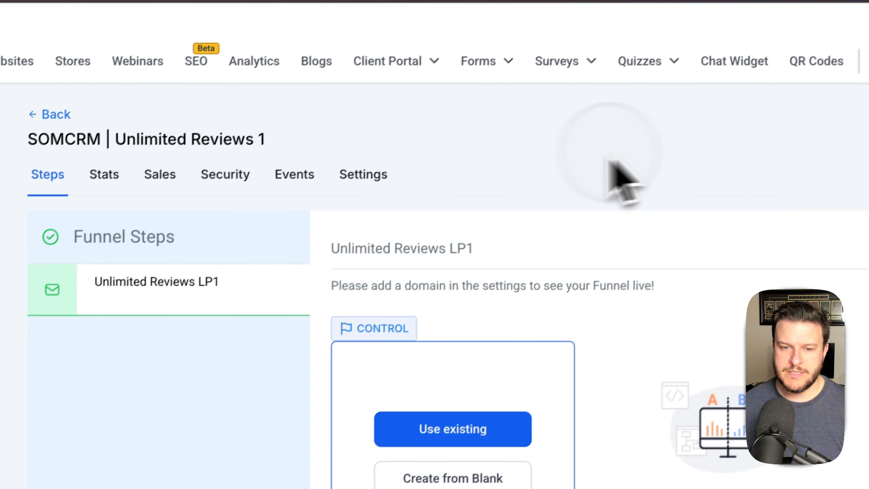
click(282, 130)
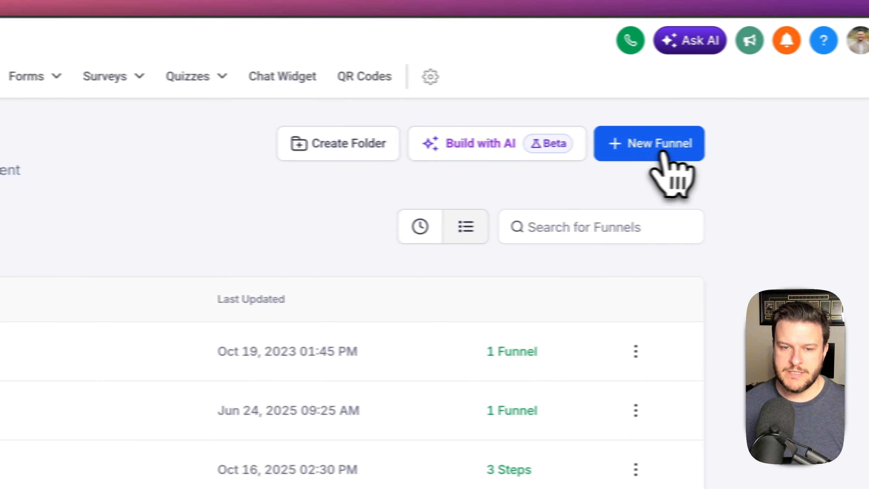
click(629, 151)
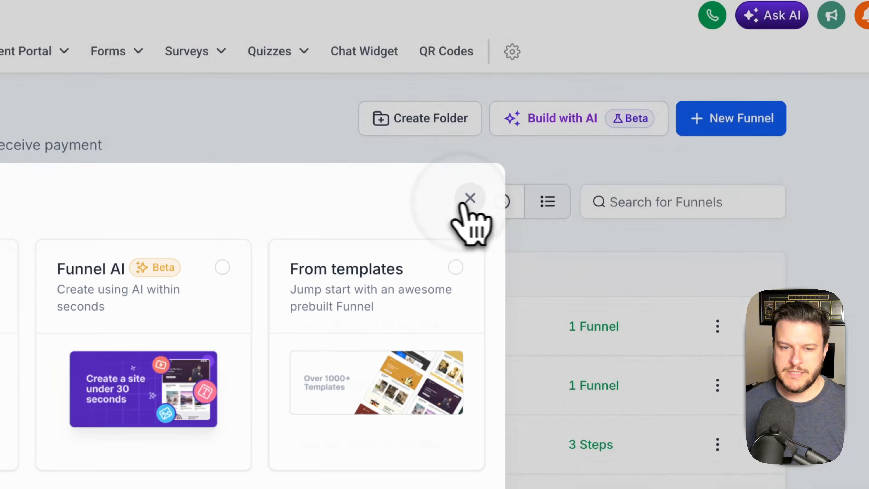
click(866, 91)
click(713, 136)
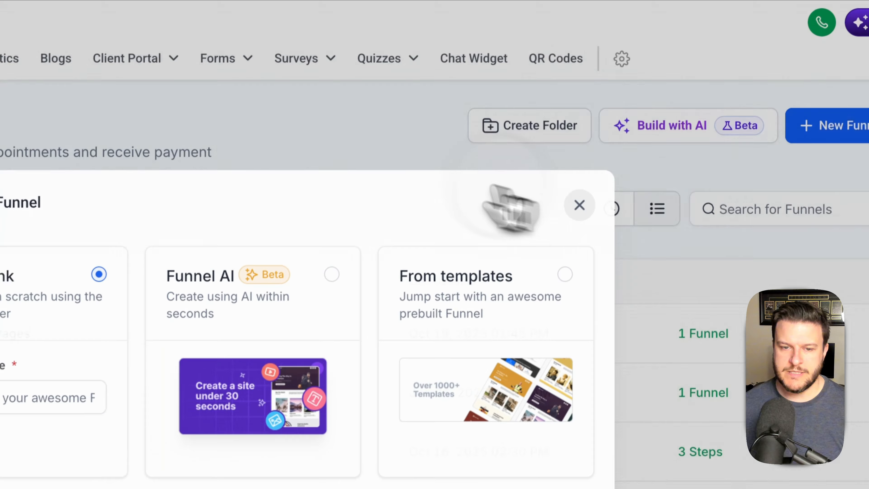
click(579, 205)
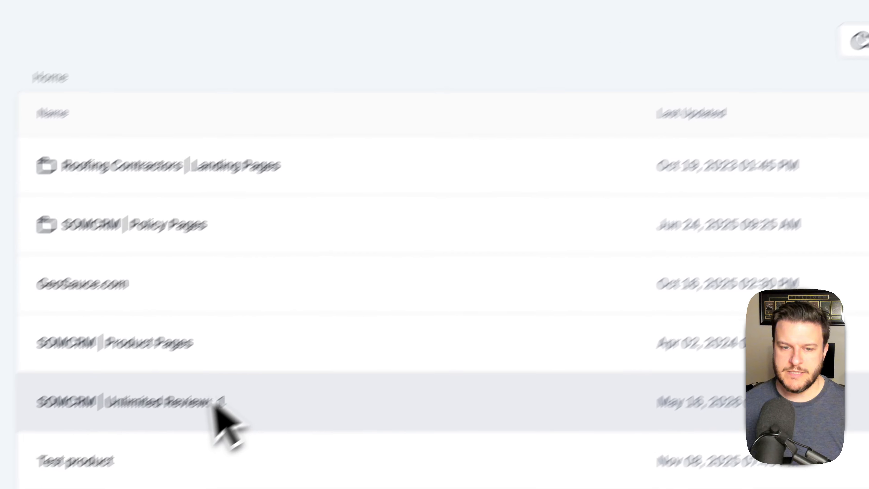
click(219, 412)
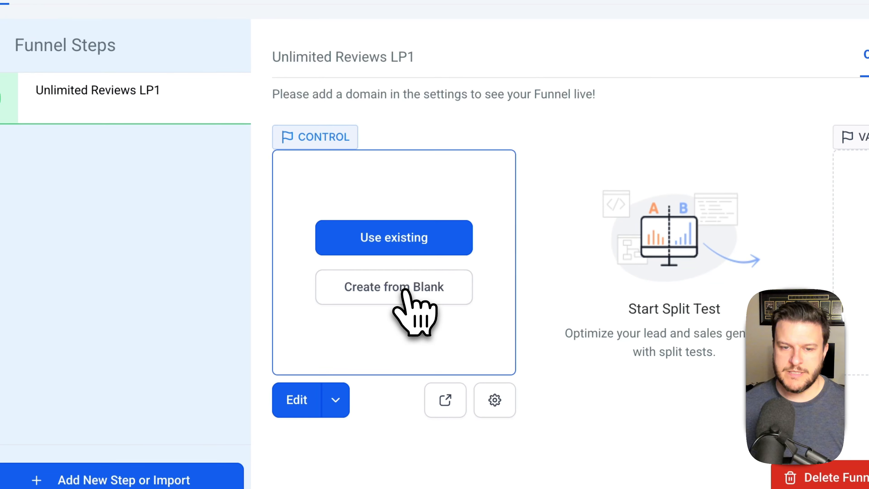
- Start the LP1 page from blank and embed the 'review management - survey 1' survey on it
click(407, 289)
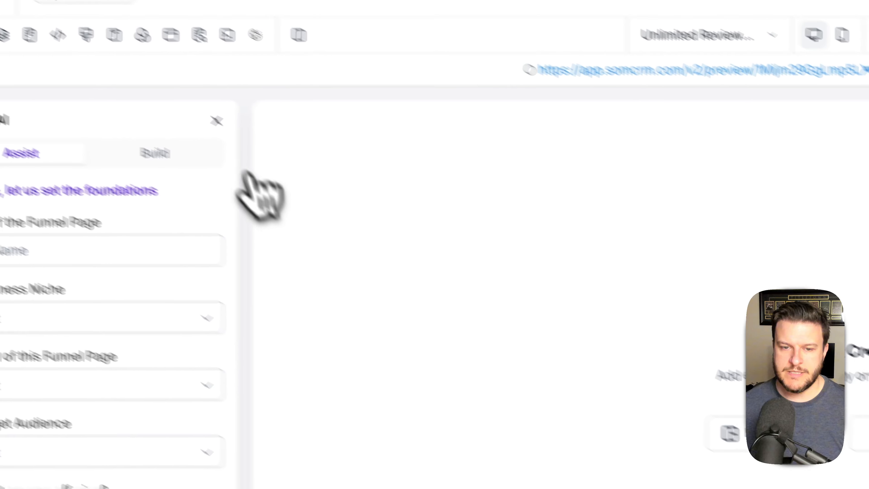
click(157, 90)
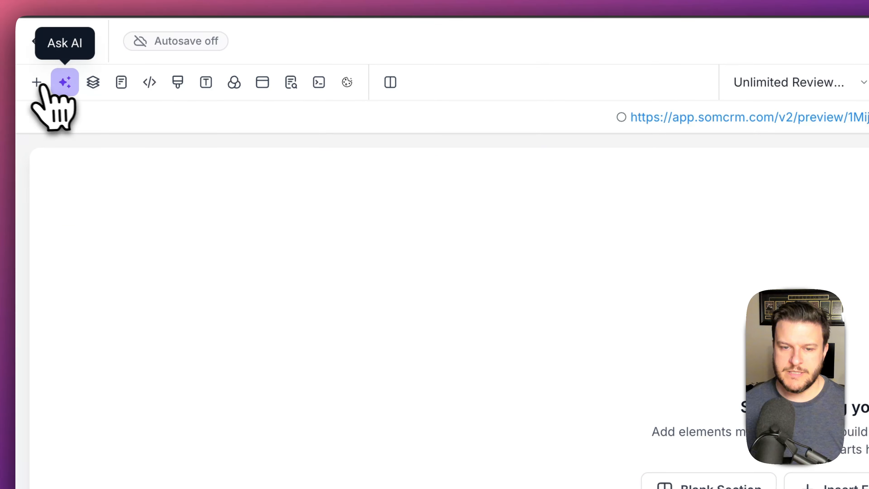
click(41, 85)
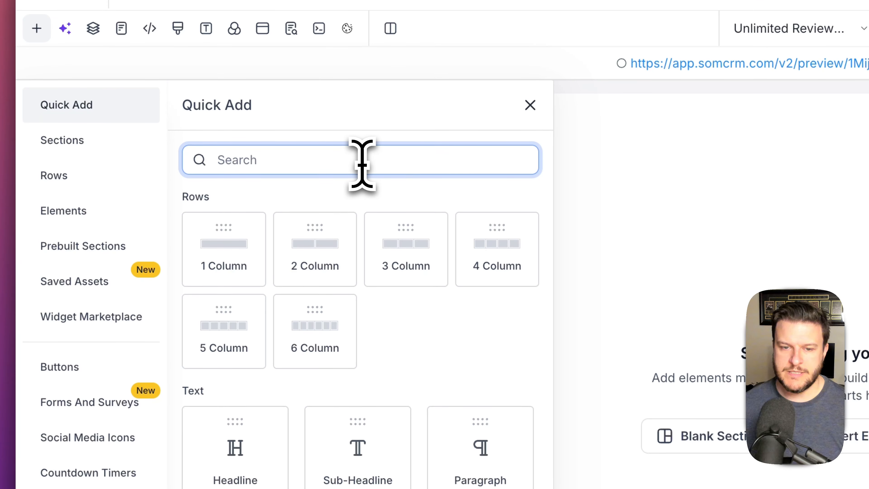
text(su)
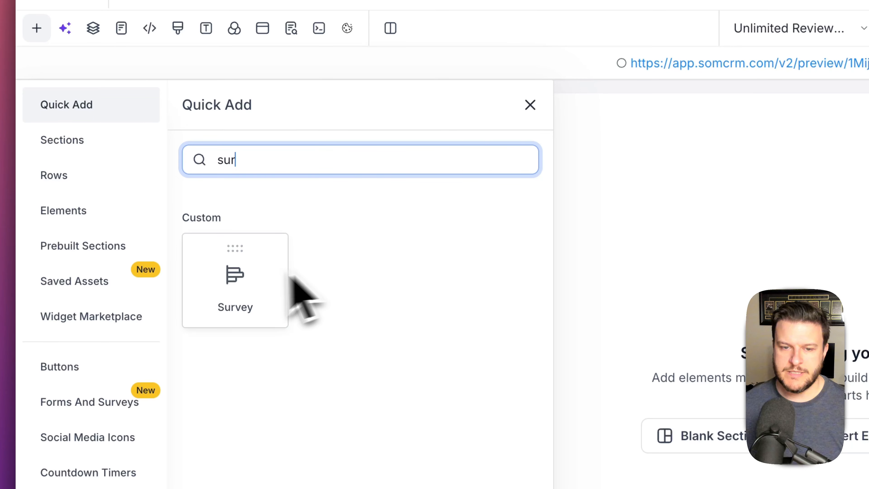
text(r)
drag(287, 280, 615, 253)
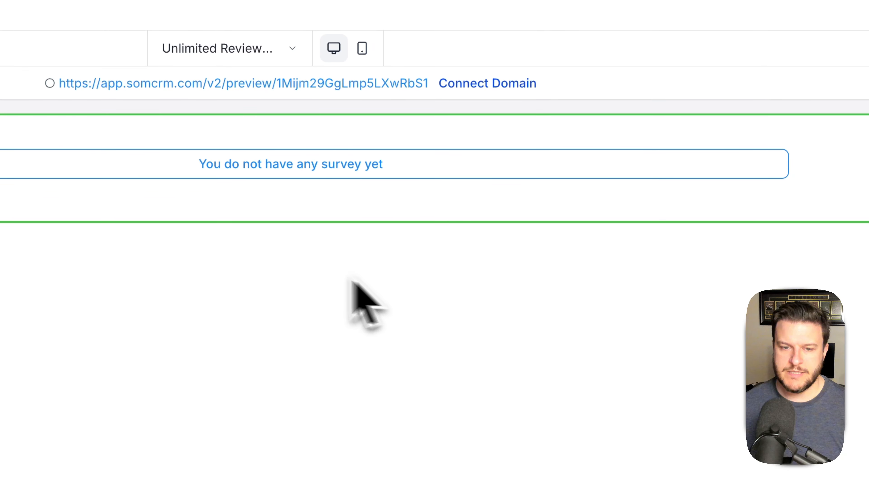
click(373, 173)
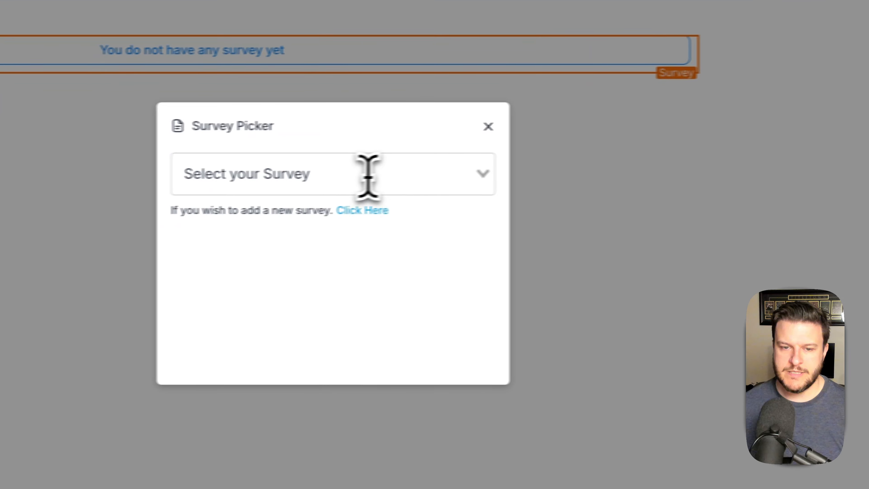
click(250, 279)
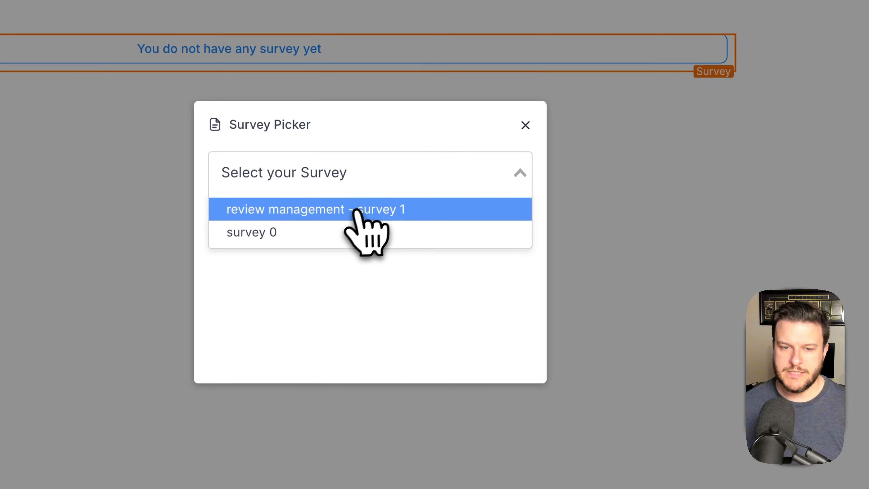
click(351, 209)
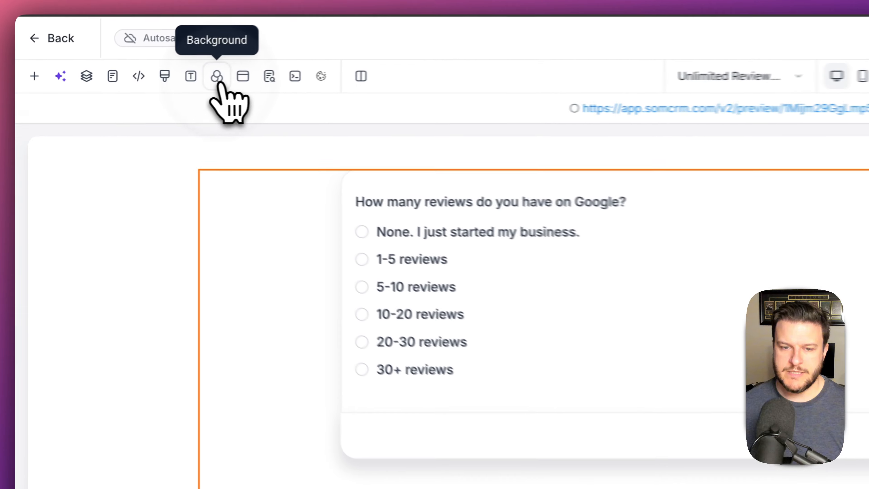
click(123, 93)
click(151, 197)
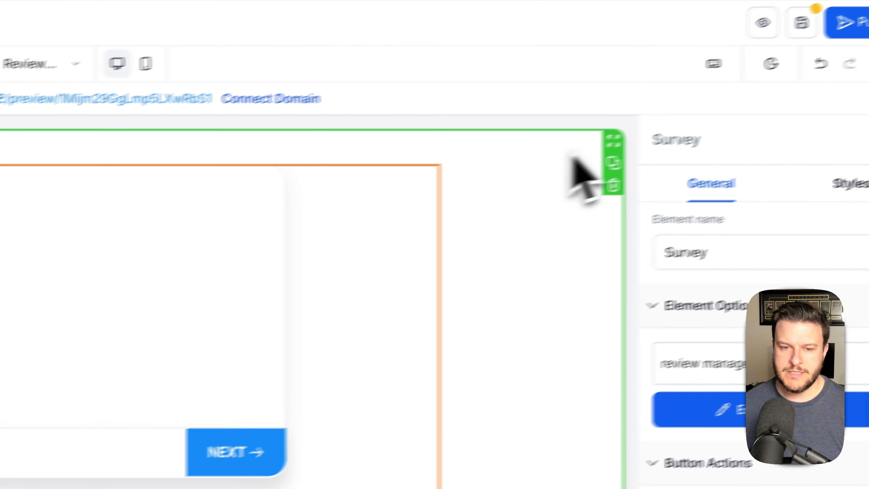
click(857, 35)
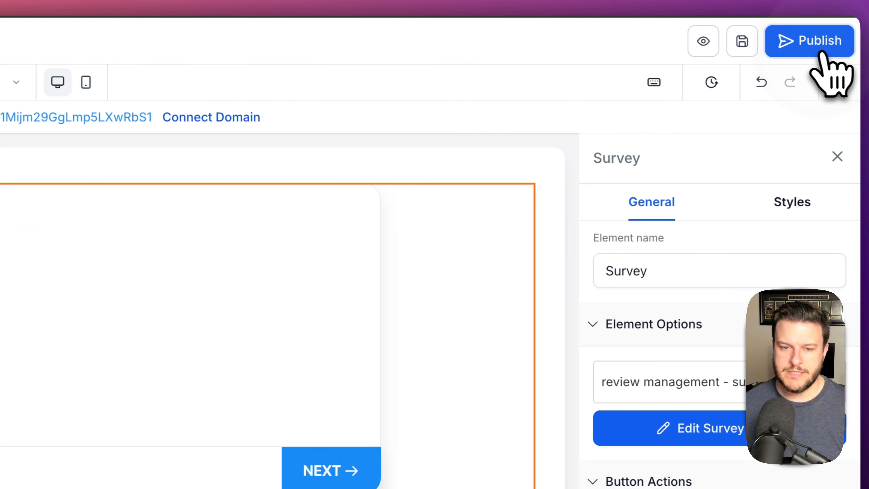
click(825, 53)
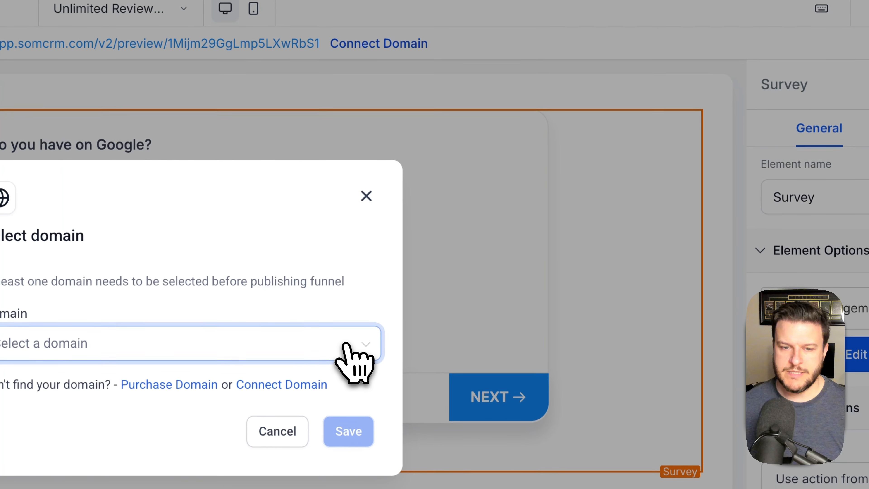
click(343, 343)
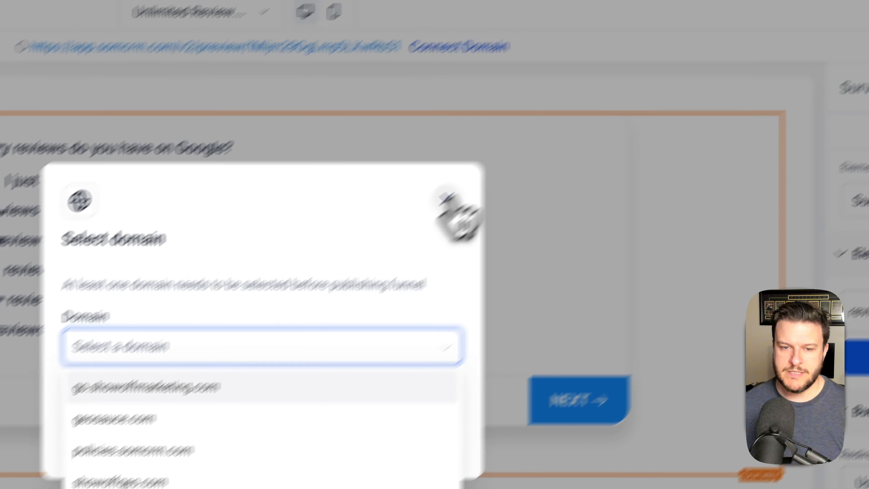
click(575, 104)
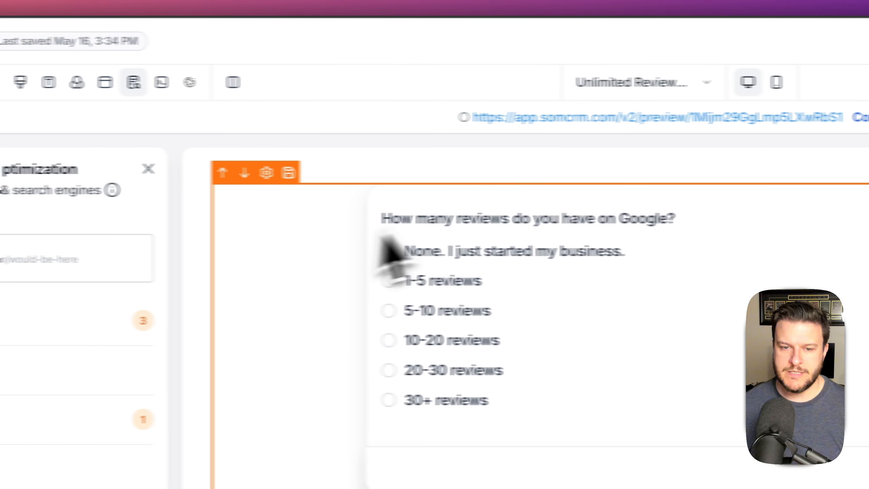
click(299, 168)
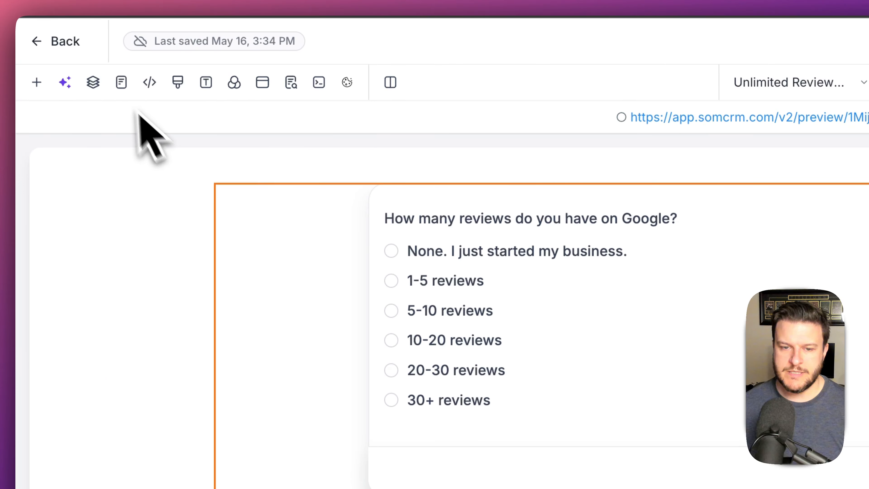
click(37, 83)
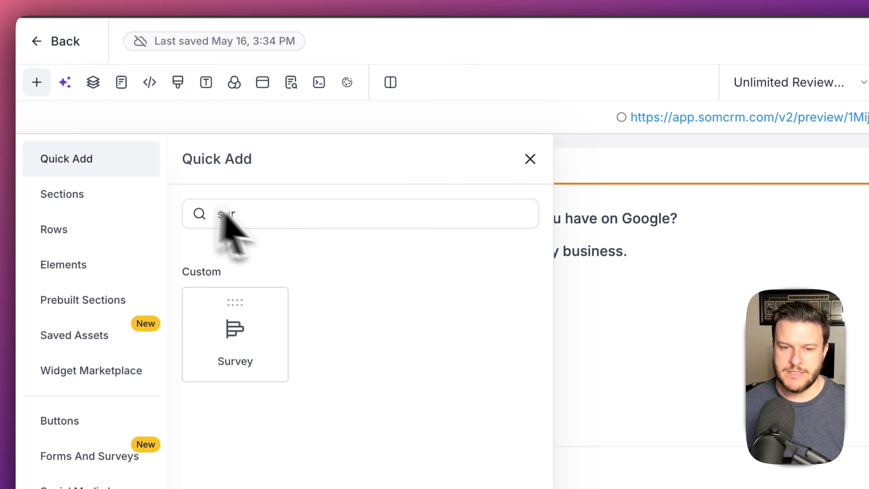
- Add a 1 Column row above the survey with a Headline, selecting its 'Add a Title Here' placeholder
key(BackSpace)
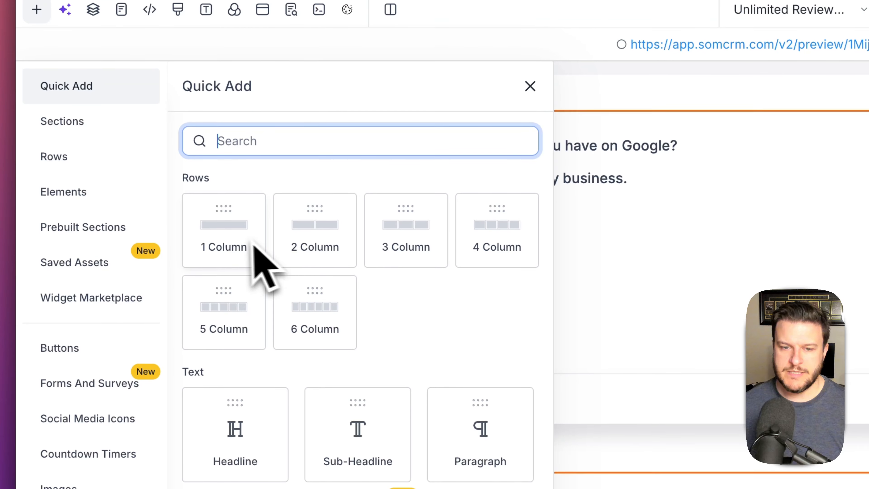
drag(252, 315, 672, 134)
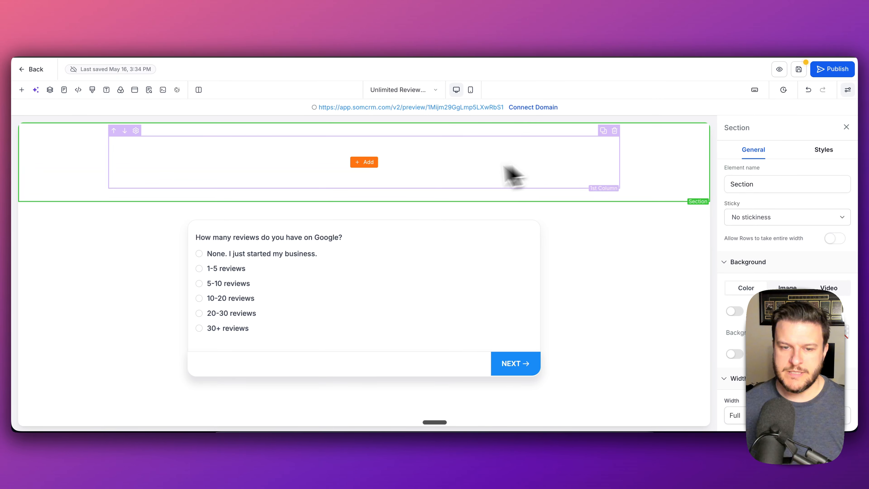
click(377, 165)
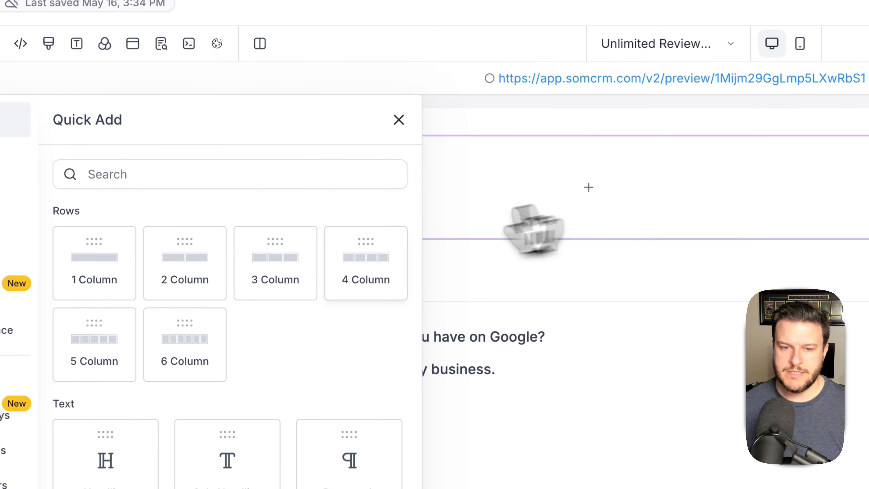
scroll(376, 257, down, 3)
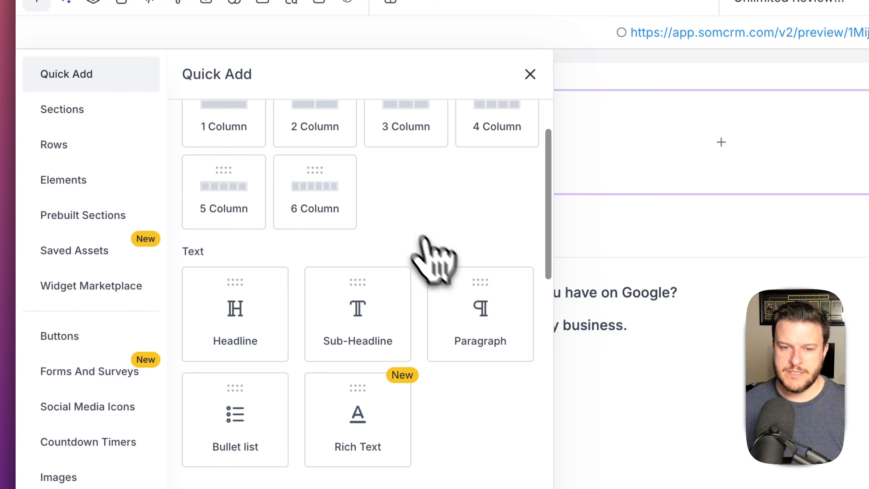
click(235, 313)
triple_click(779, 118)
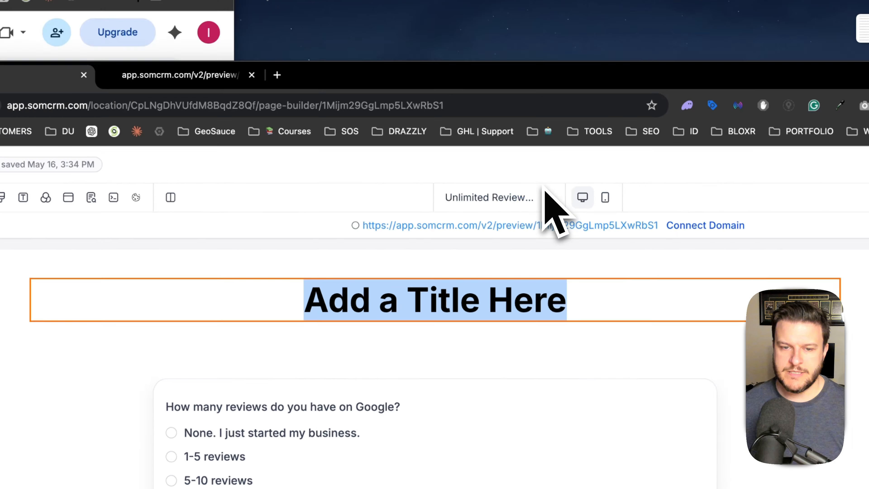
- Copy the offer text from Google Docs and paste it over the placeholder headline
key(ctrl+Up)
click(152, 234)
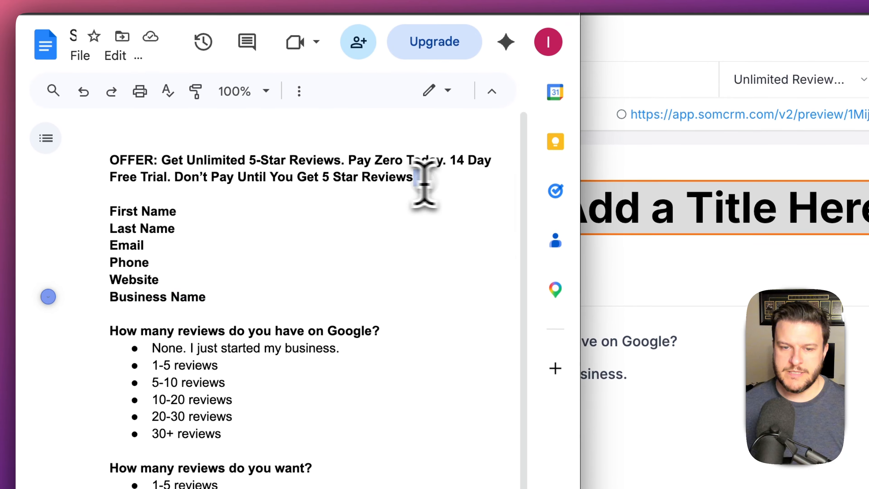
drag(421, 151, 167, 136)
key(super+c)
click(516, 206)
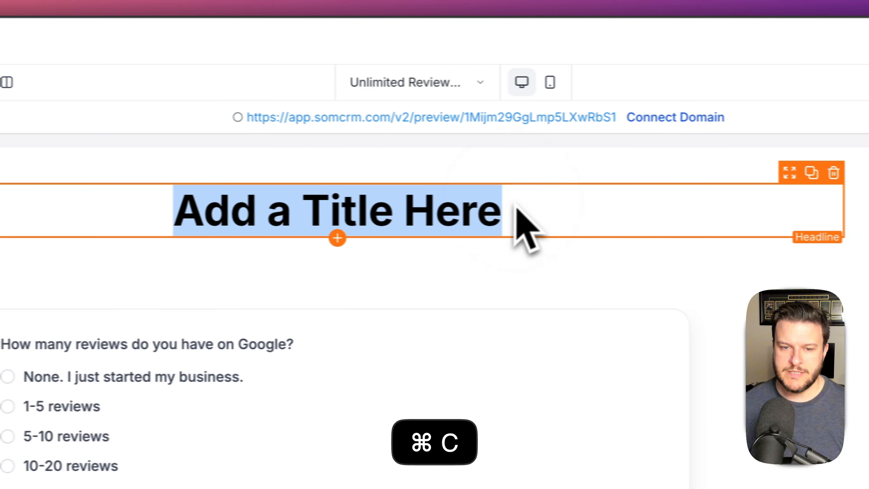
key(super+shift+v)
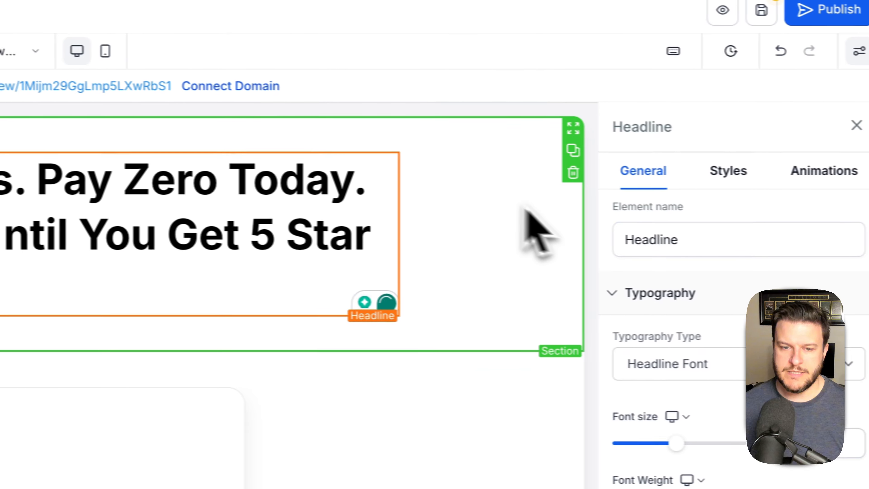
click(474, 194)
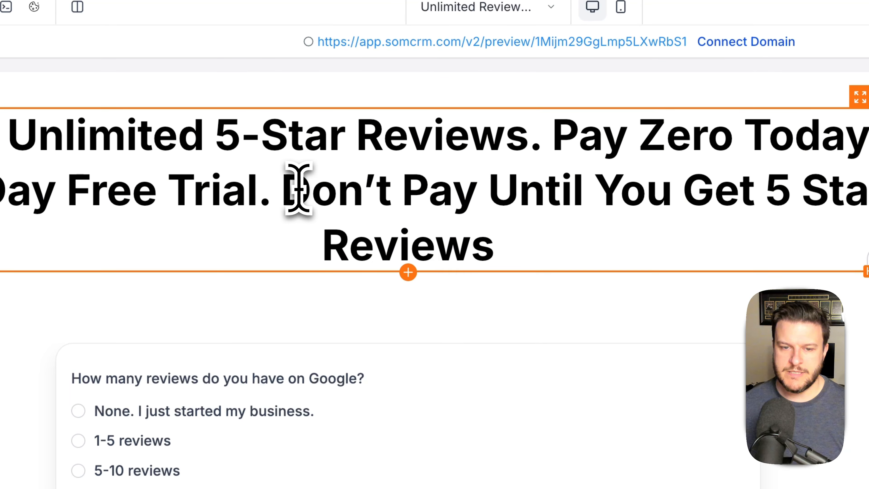
- Move the sentence 'Don't Pay Until You Get 5 Star Reviews' into a new sub-headline below
key(super+x)
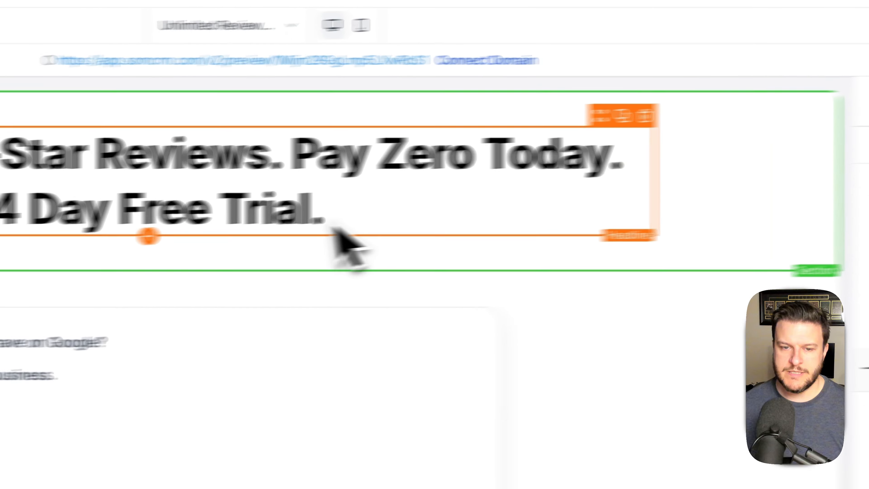
click(294, 227)
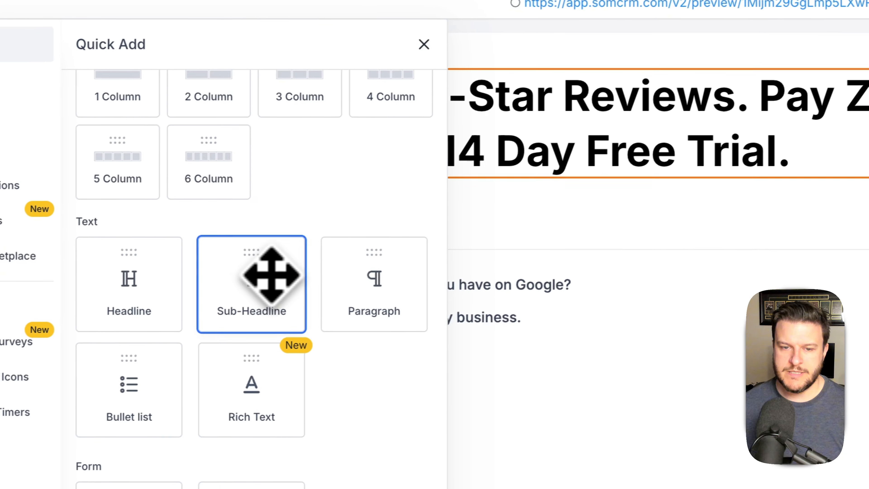
click(271, 282)
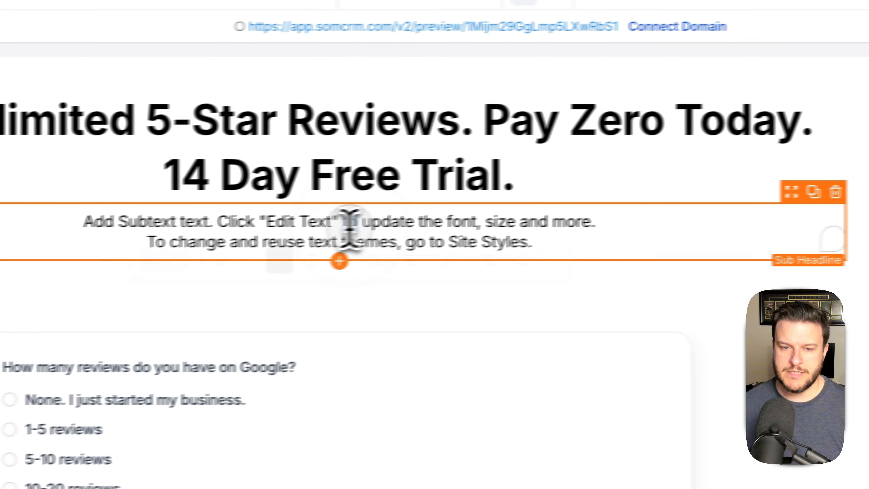
triple_click(349, 224)
key(super+shift+v)
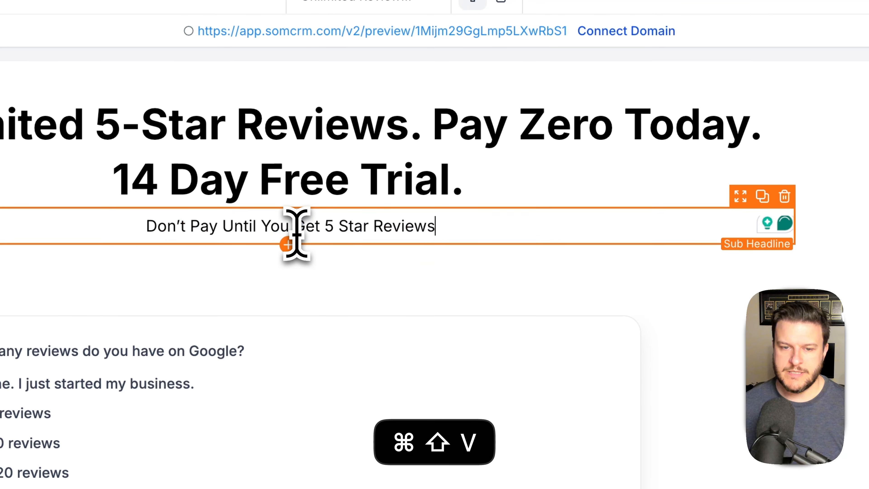
- Move the headline section up so it sits above the survey
click(816, 219)
scroll(770, 225, down, 4)
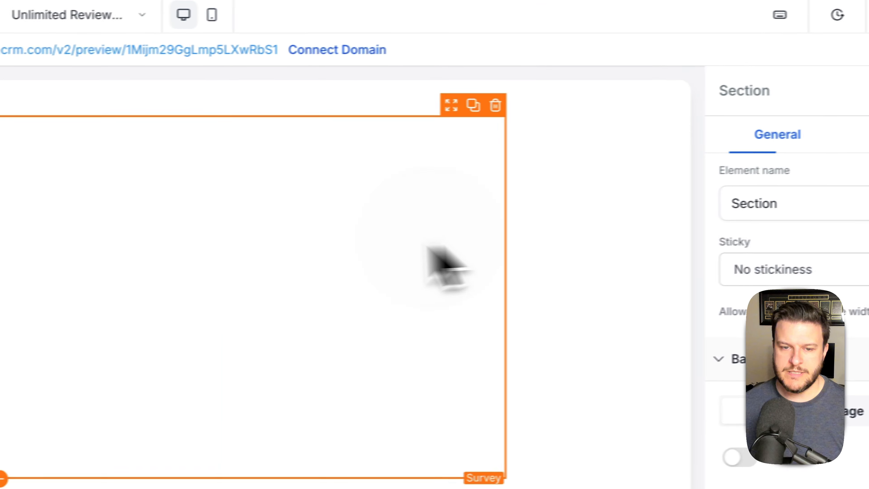
click(645, 224)
click(606, 214)
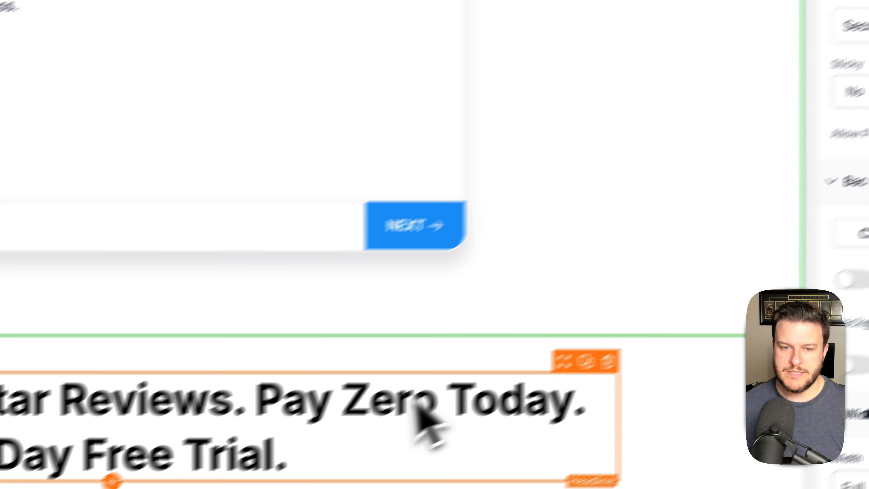
click(35, 301)
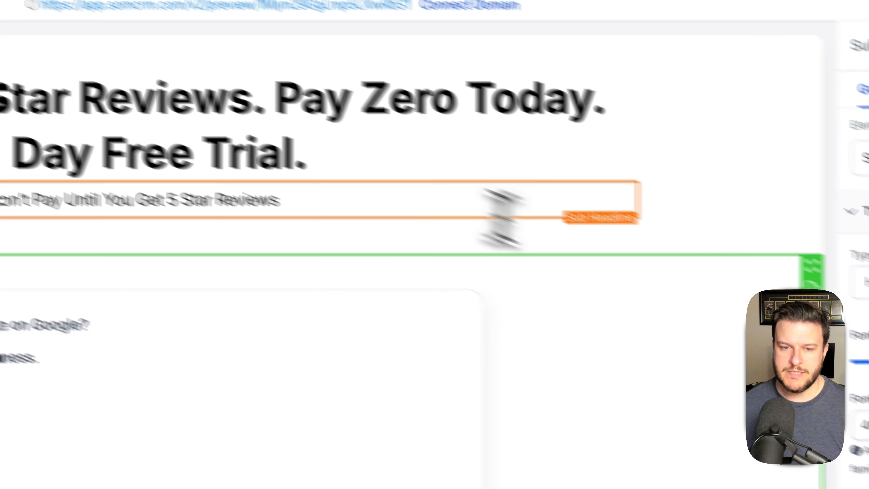
- Set the sub-headline to 24 px font size with 700 - Bold weight
drag(764, 270, 734, 271)
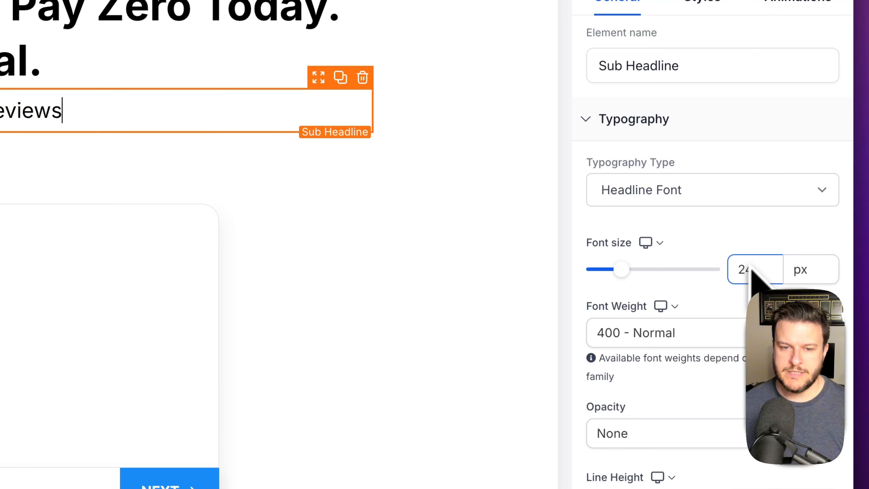
click(700, 343)
click(670, 284)
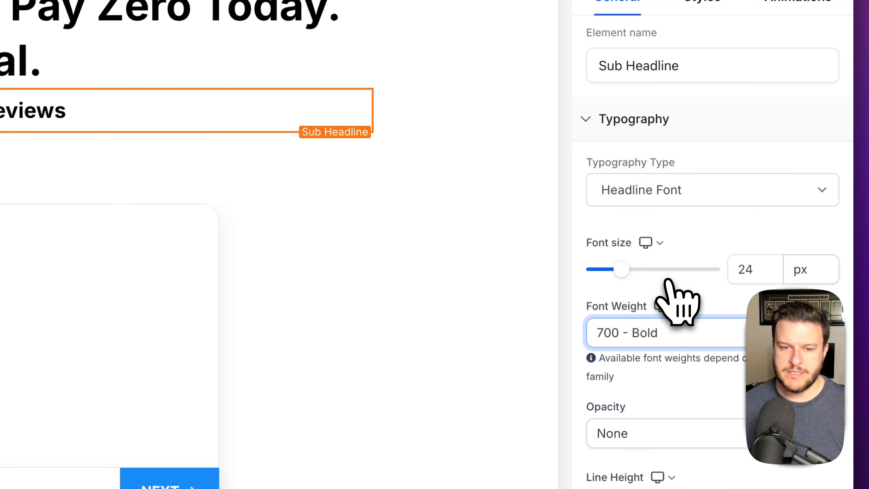
scroll(712, 285, down, 5)
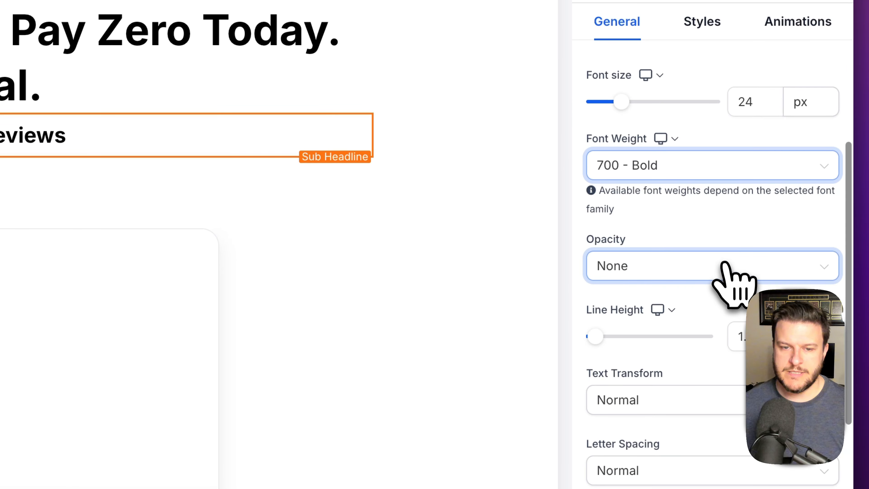
scroll(695, 397, down, 6)
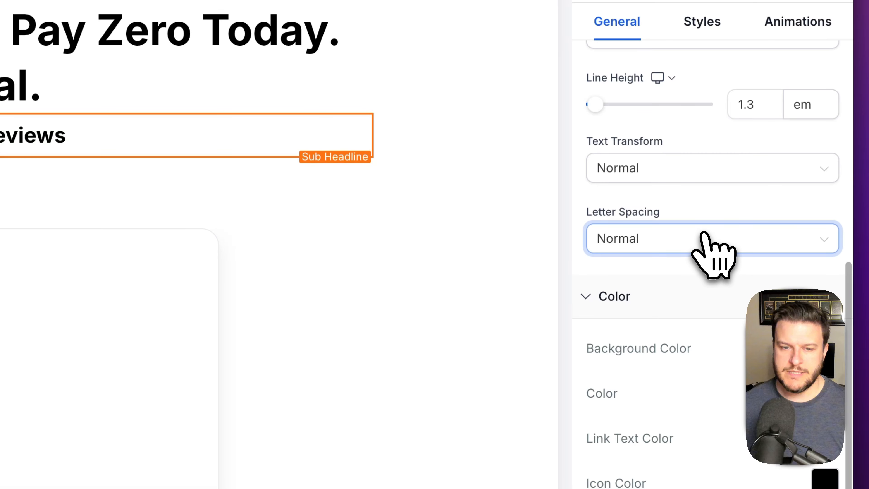
click(95, 38)
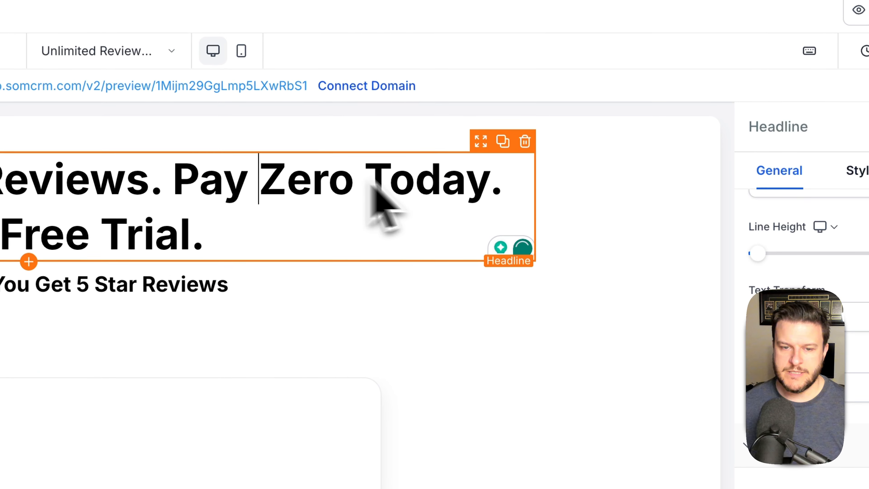
click(657, 216)
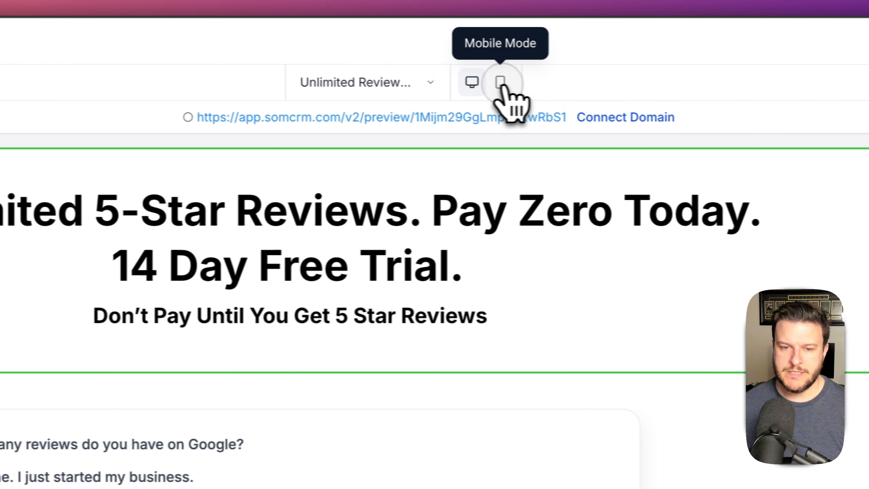
- In Mobile Mode, set the headline's line height to 1 and make it uppercase
click(500, 83)
click(355, 209)
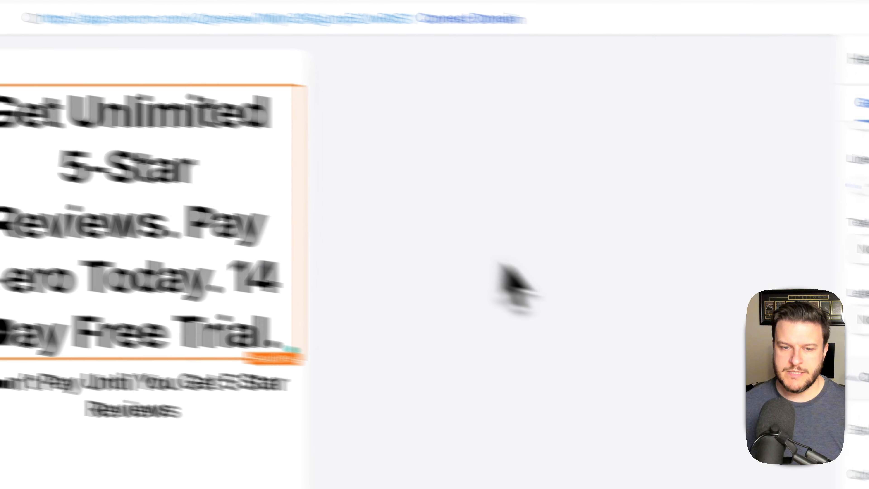
double_click(750, 134)
text(1)
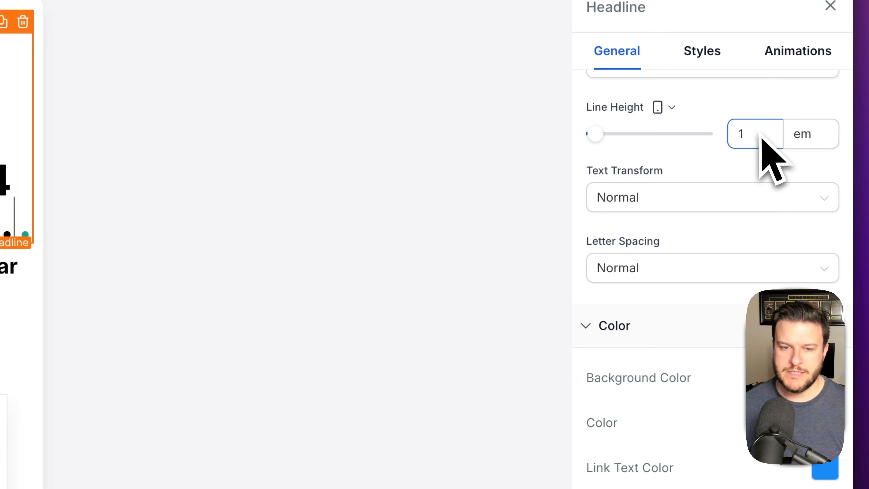
click(750, 190)
click(626, 267)
- Give the mobile headline 1px letter spacing, 1.1 line height and 39 px font size
click(695, 269)
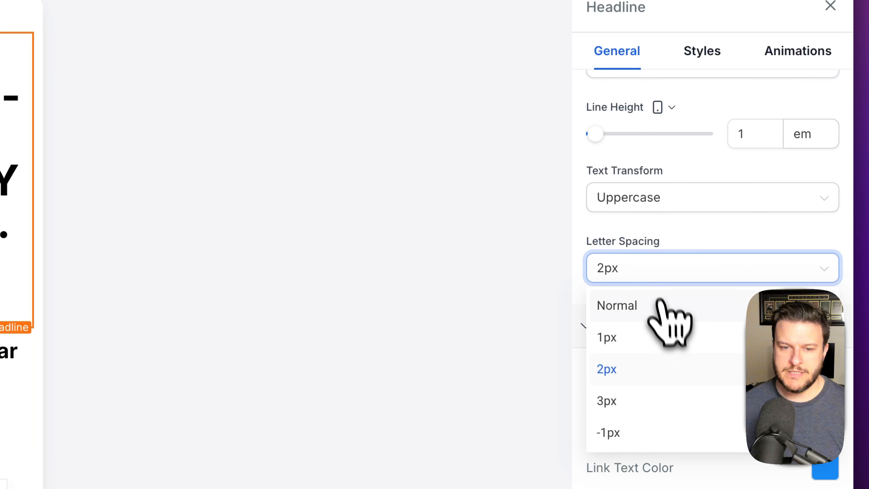
scroll(726, 274, up, 6)
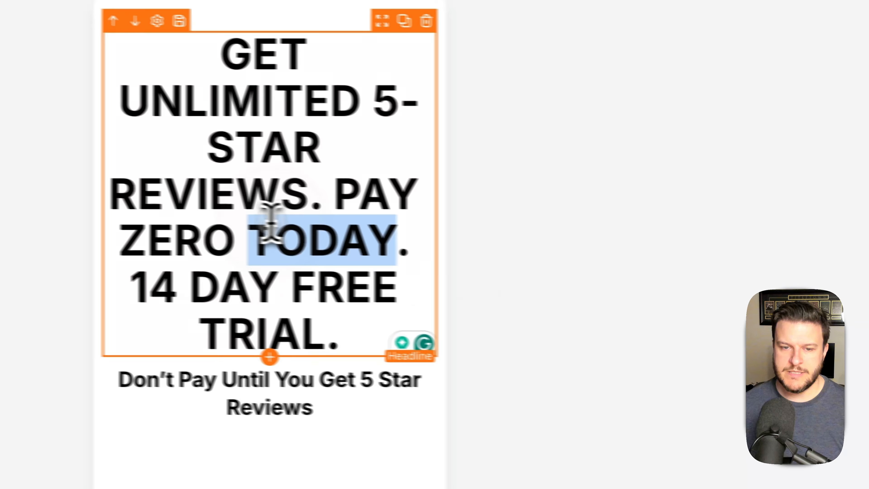
triple_click(272, 228)
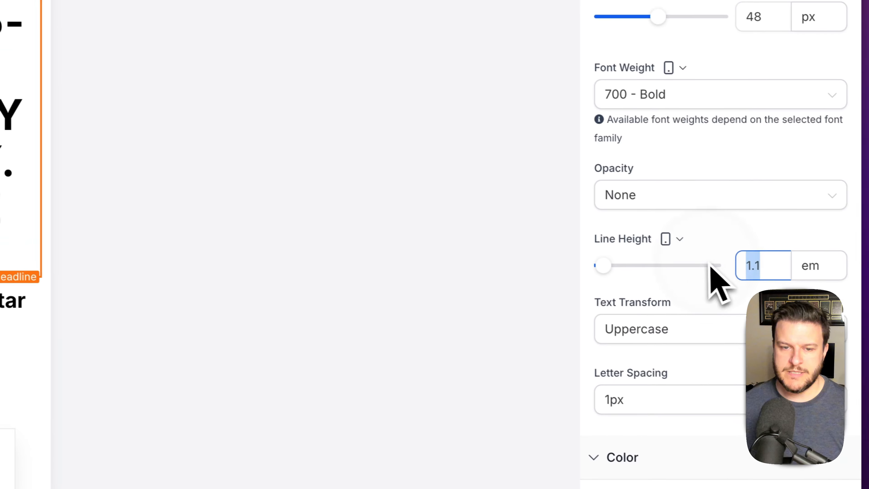
drag(680, 280, 683, 281)
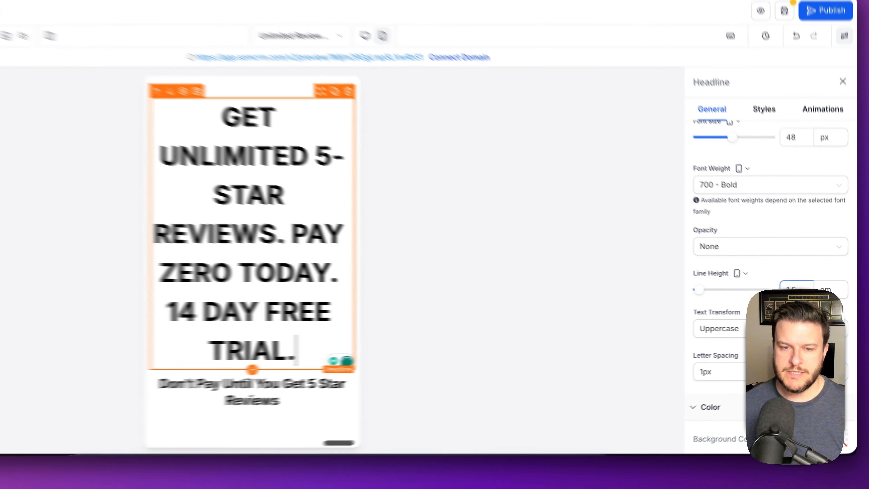
key(BackSpace)
key(BackSpace)
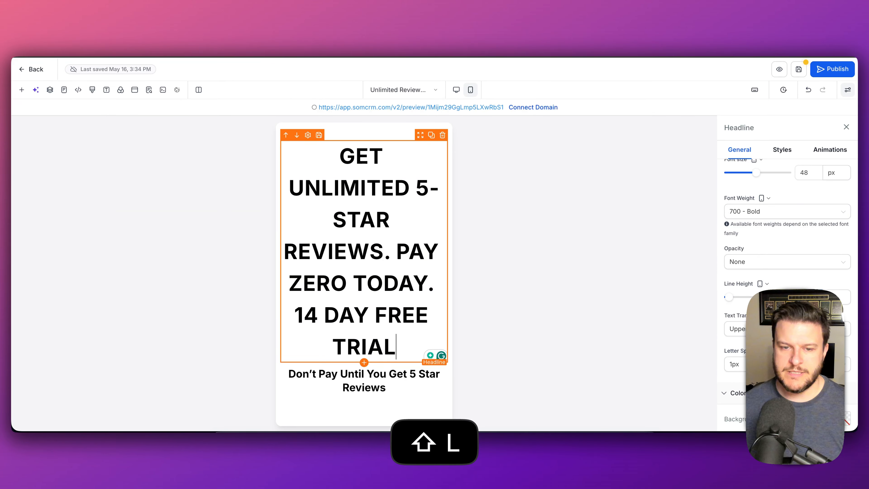
key(BackSpace)
text(1)
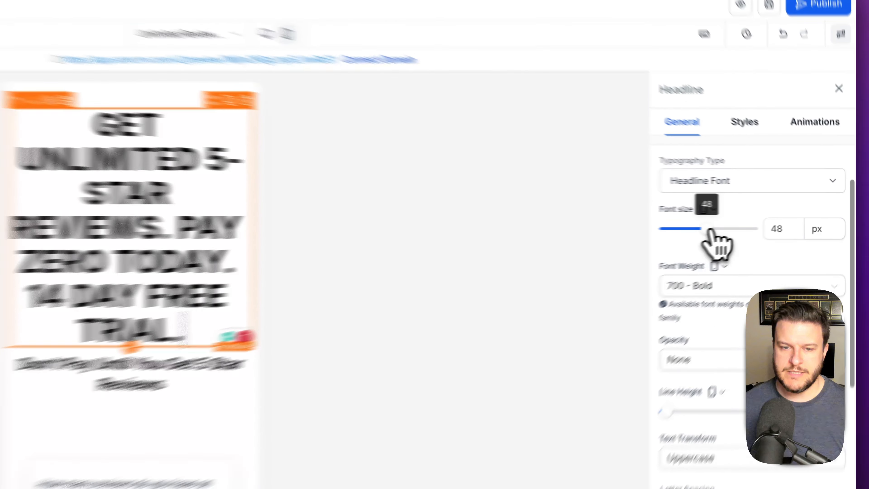
drag(762, 222, 743, 223)
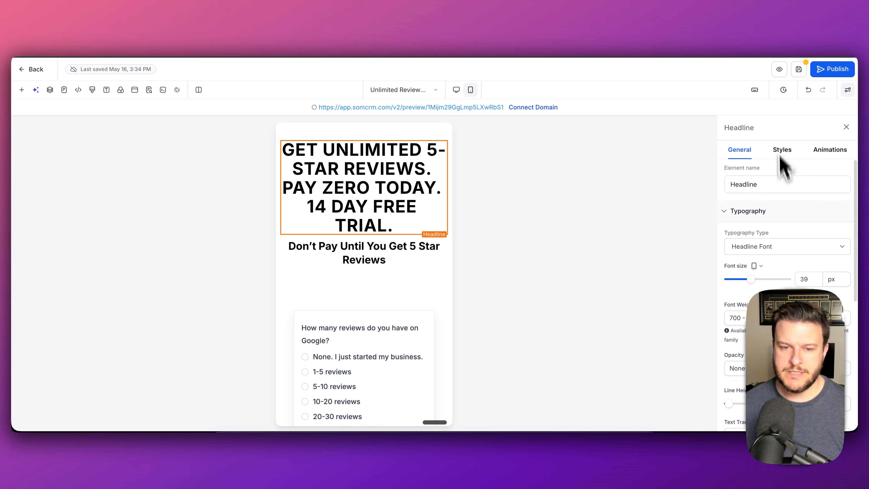
- Set the headline row's right padding to 20 px under Margin & Padding
click(739, 212)
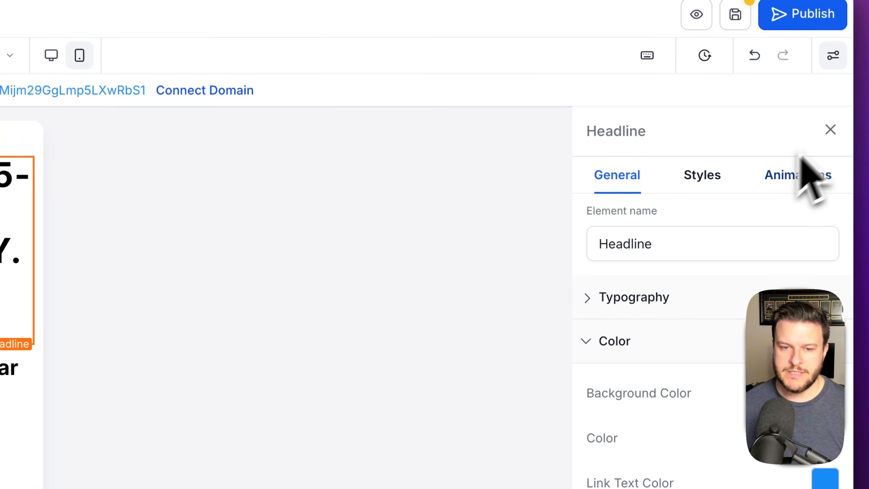
click(830, 129)
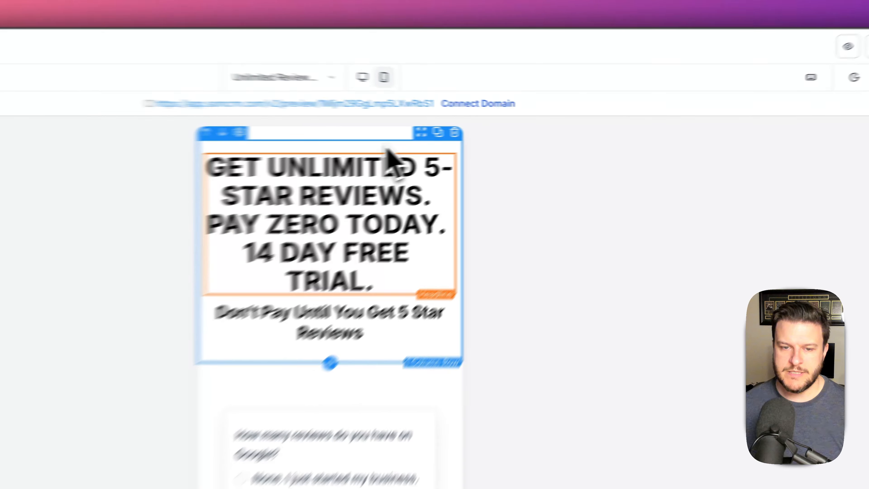
click(473, 137)
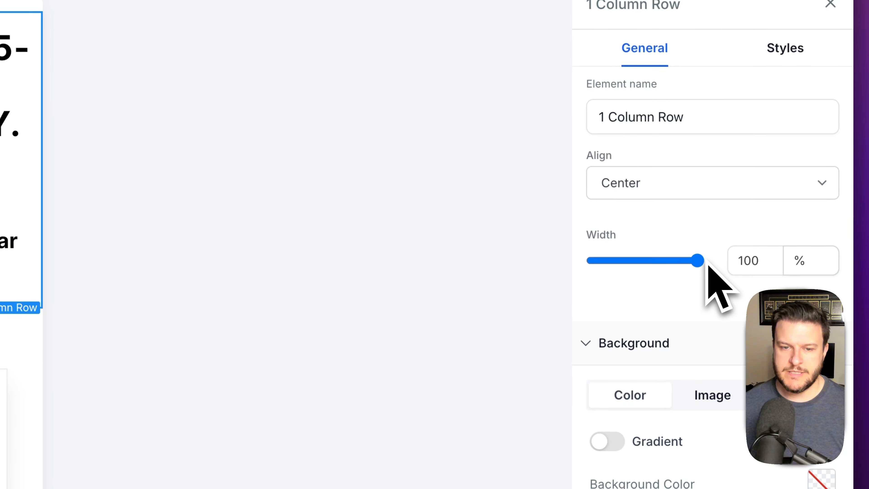
click(785, 51)
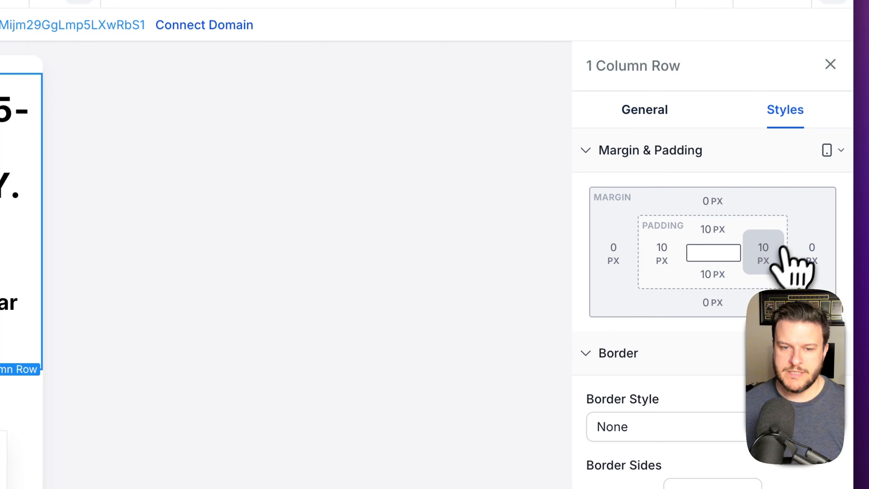
click(764, 253)
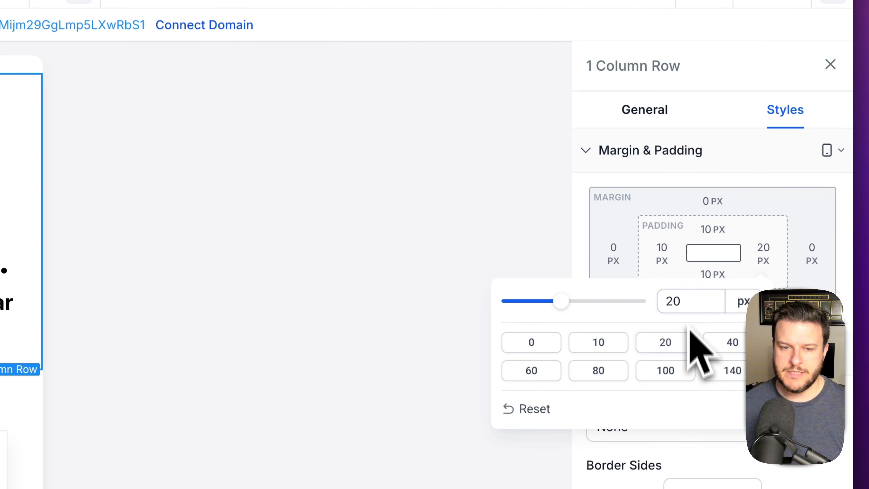
click(660, 254)
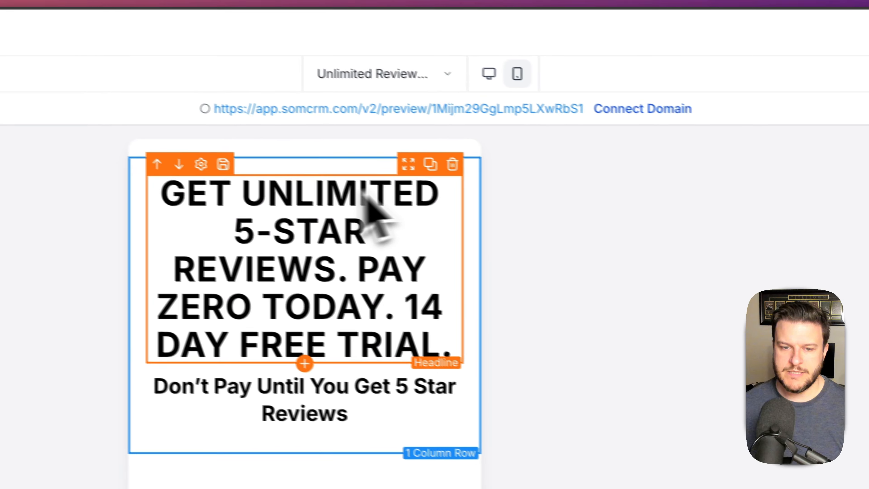
- Set the headline section's top and bottom padding to 0
click(381, 173)
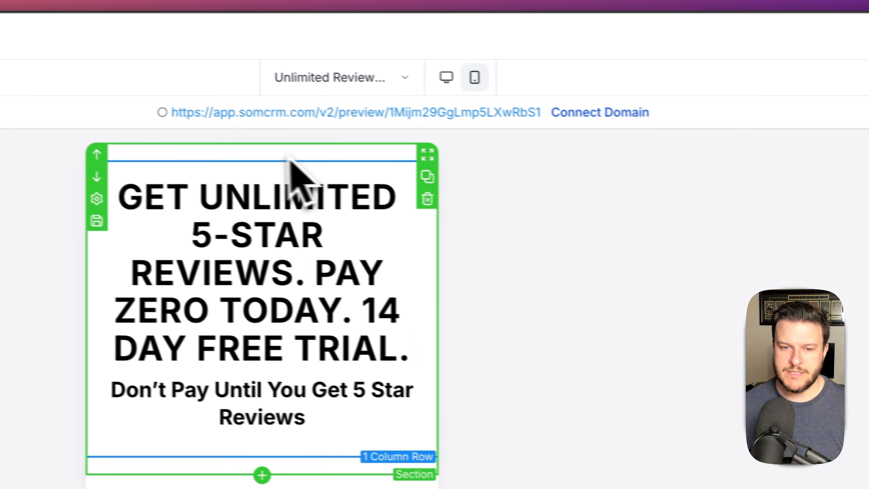
click(79, 115)
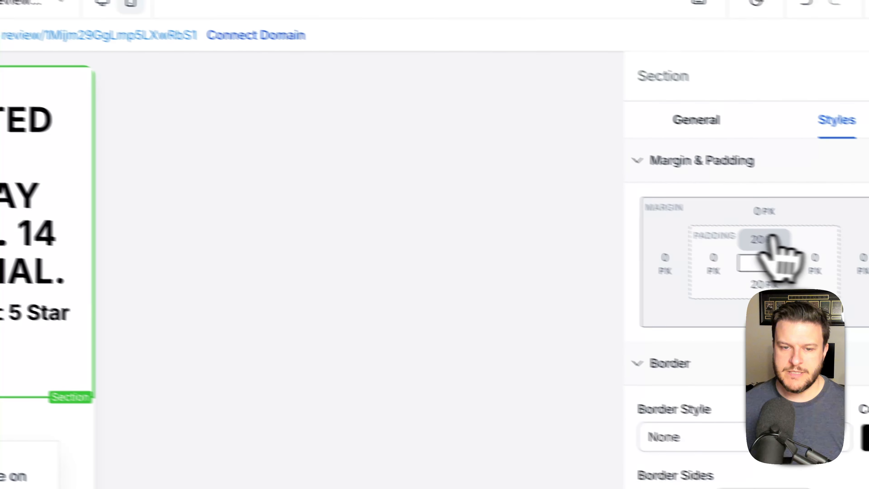
click(770, 238)
click(664, 320)
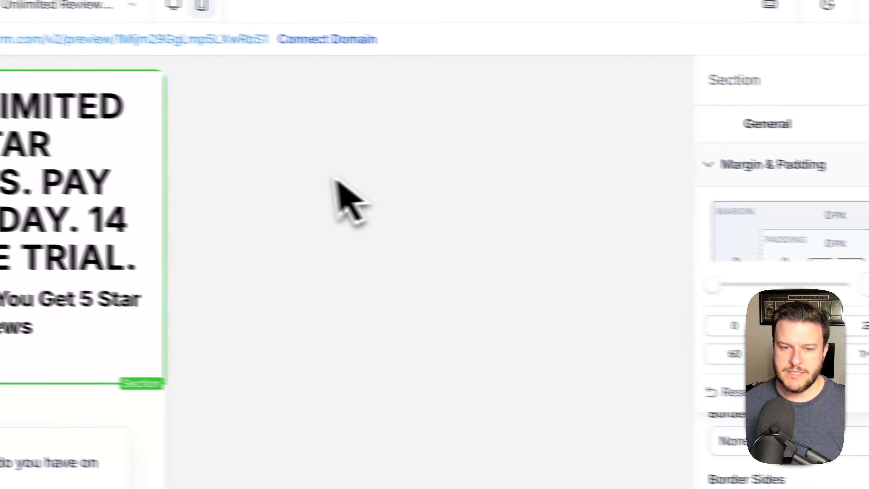
click(323, 183)
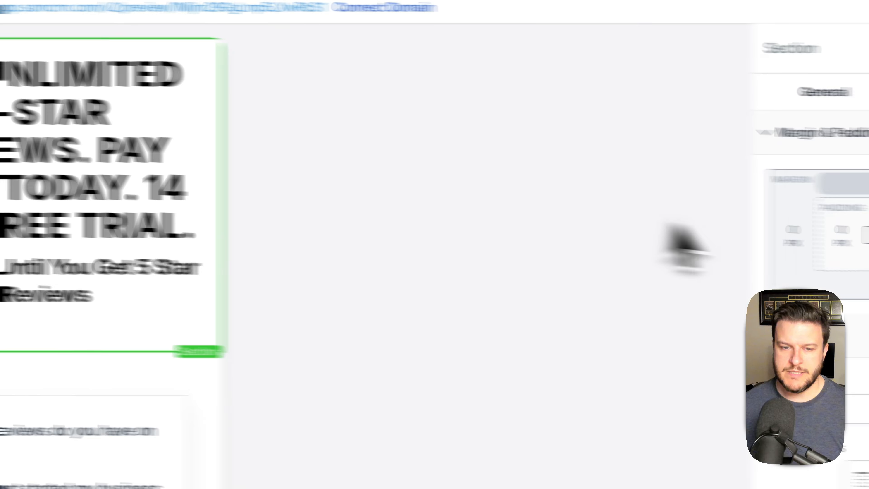
click(830, 293)
click(631, 321)
click(253, 207)
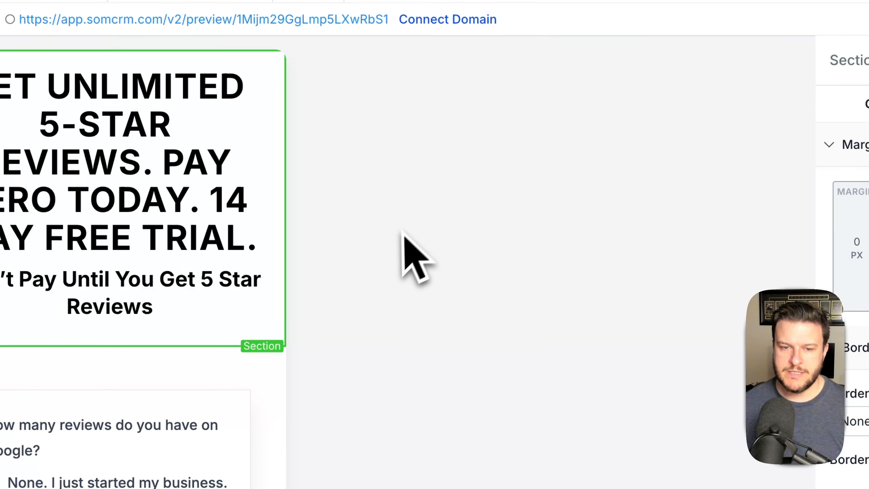
click(120, 87)
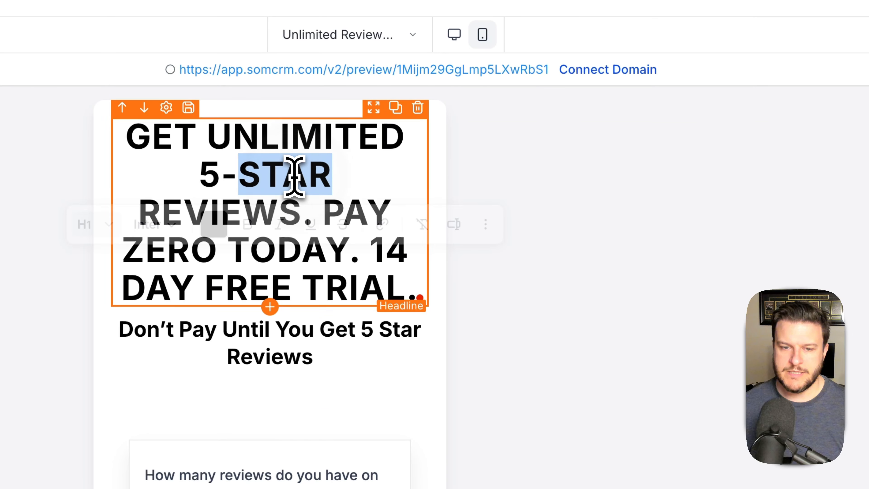
- Put the sub-headline right under the headline, delete the empty column, and view Desktop Mode
triple_click(295, 177)
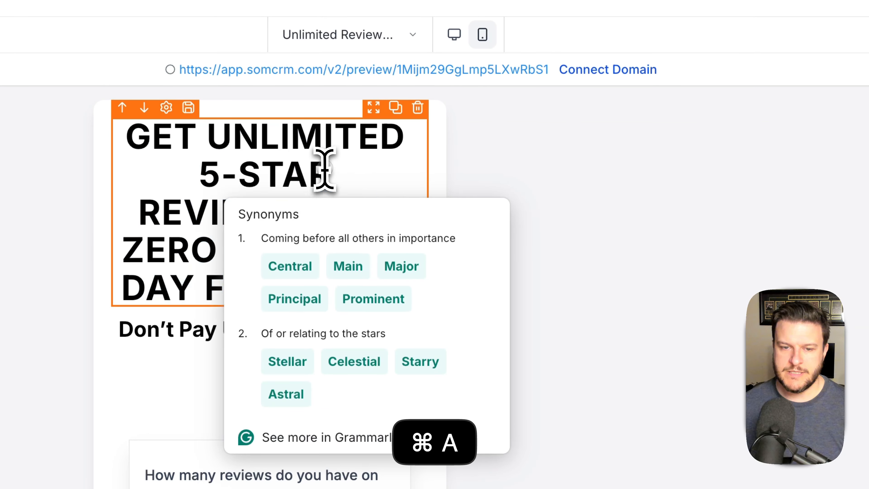
click(600, 212)
drag(423, 285, 376, 456)
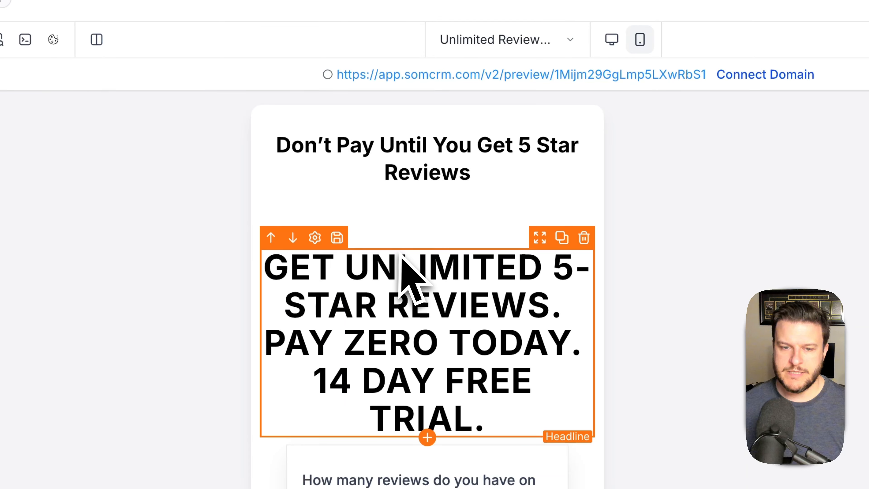
drag(543, 240, 442, 123)
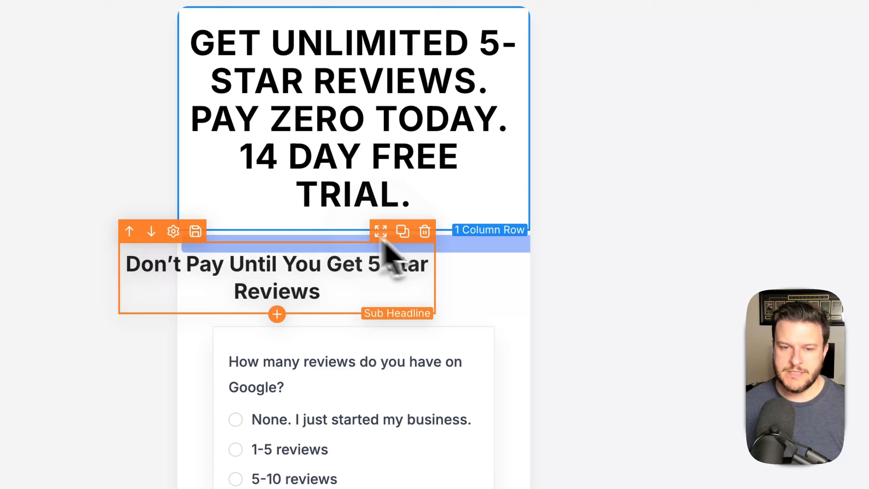
drag(381, 232, 397, 243)
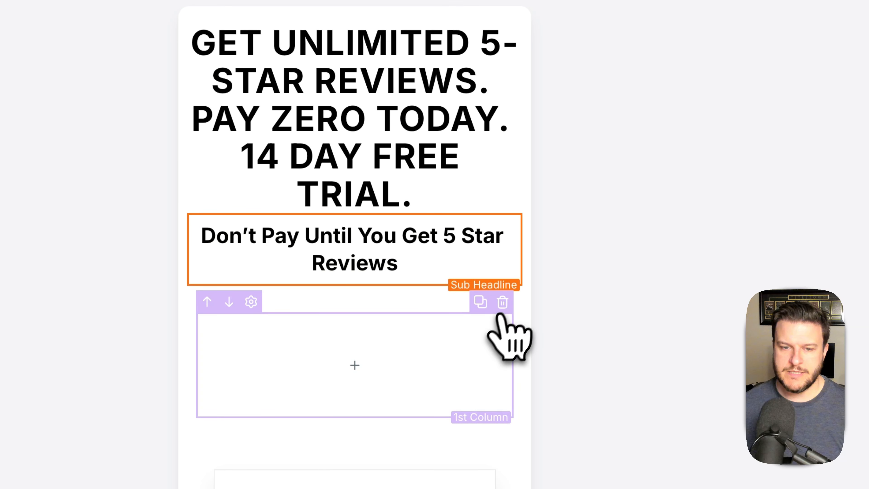
click(503, 308)
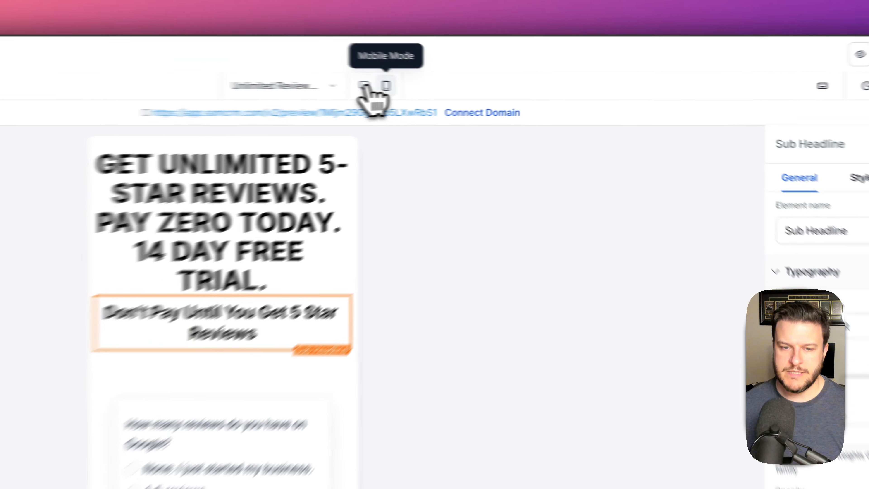
click(457, 89)
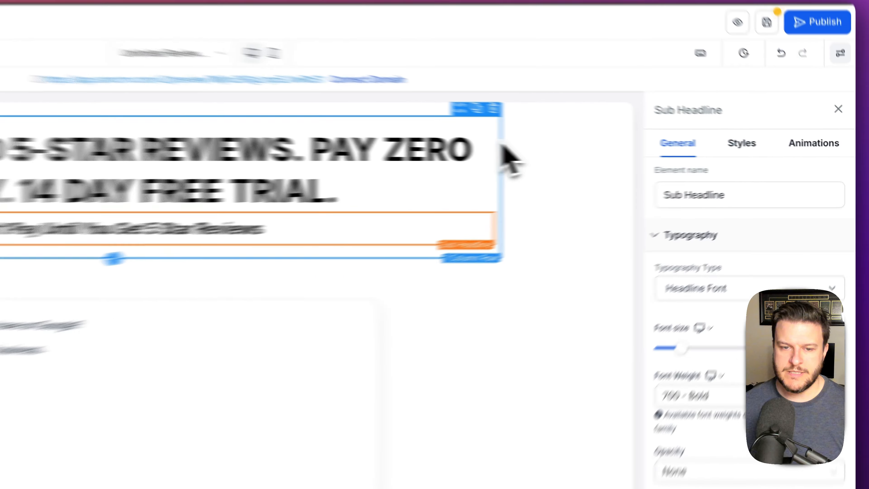
- Set the headline row's width to 70%
click(628, 156)
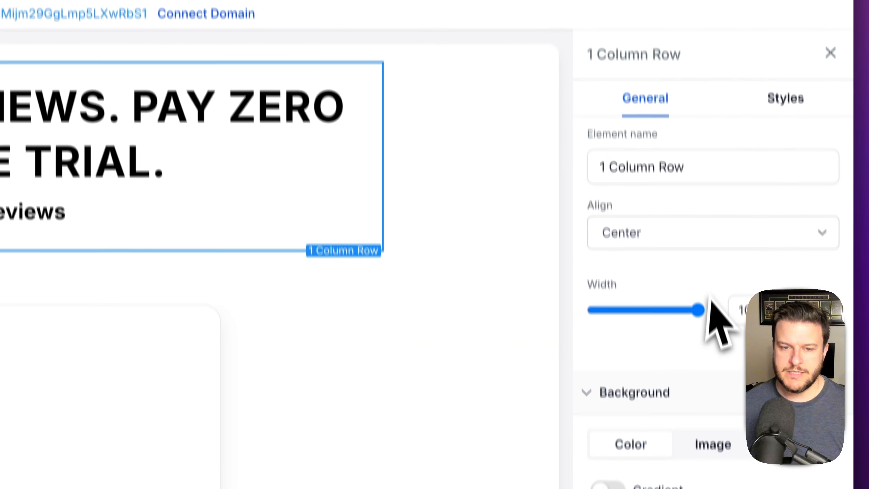
drag(700, 269, 652, 266)
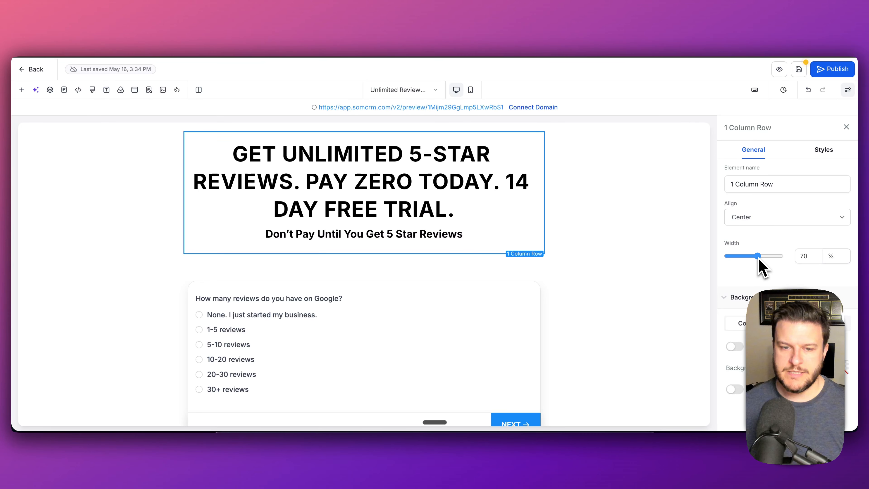
drag(759, 260, 758, 260)
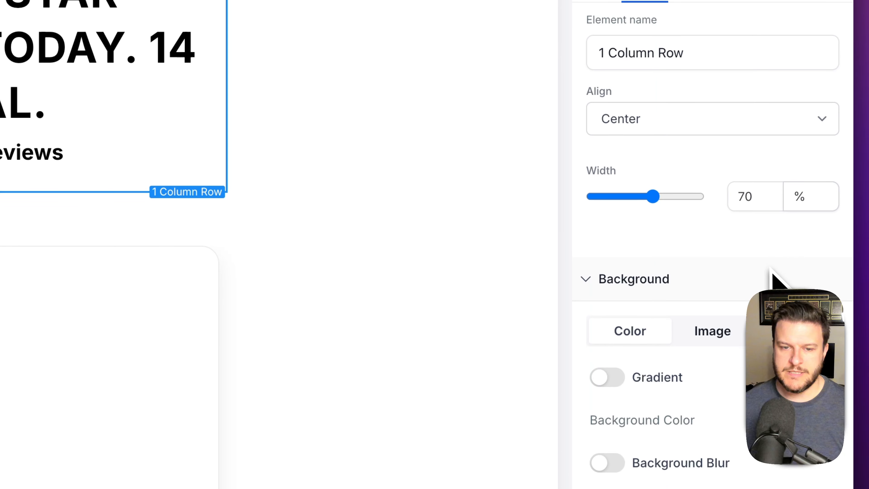
- Remove the bottom padding from the survey section by setting it to 0
click(478, 258)
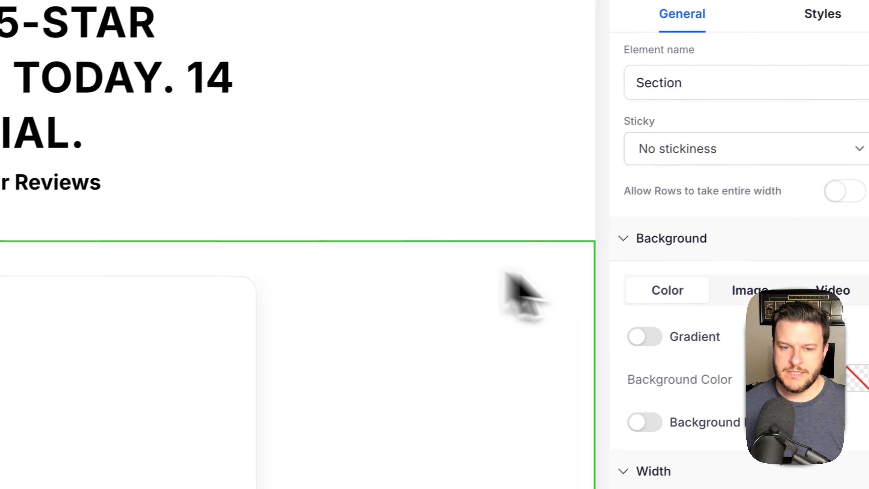
scroll(811, 277, down, 1)
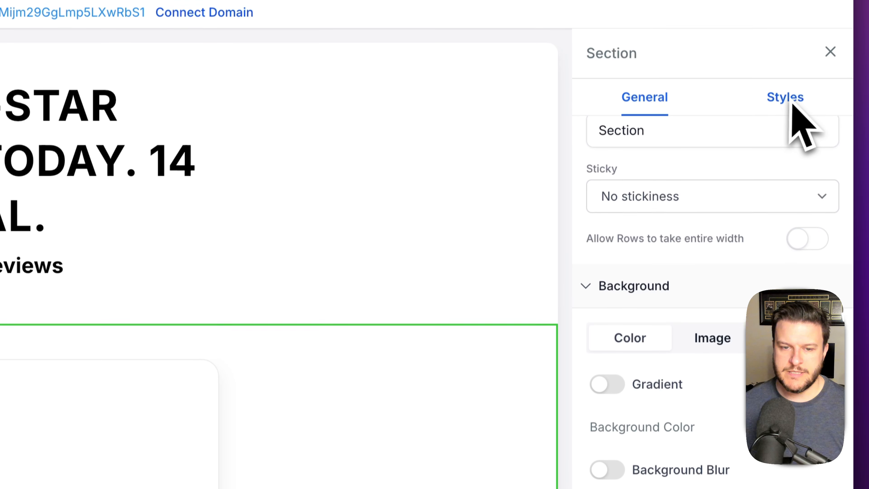
scroll(733, 213, up, 1)
click(786, 113)
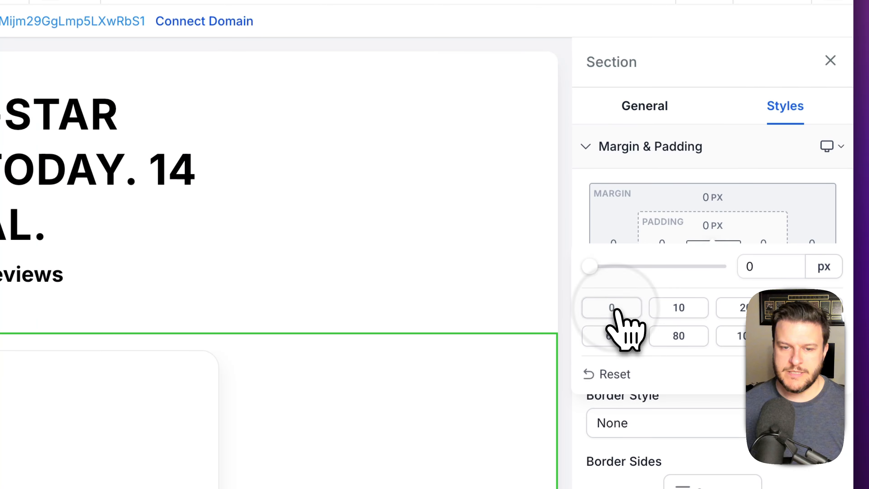
click(728, 170)
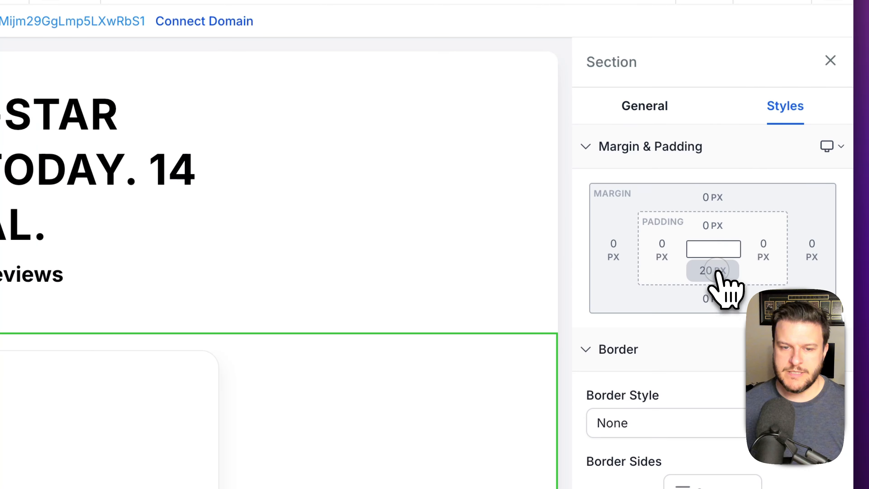
click(612, 354)
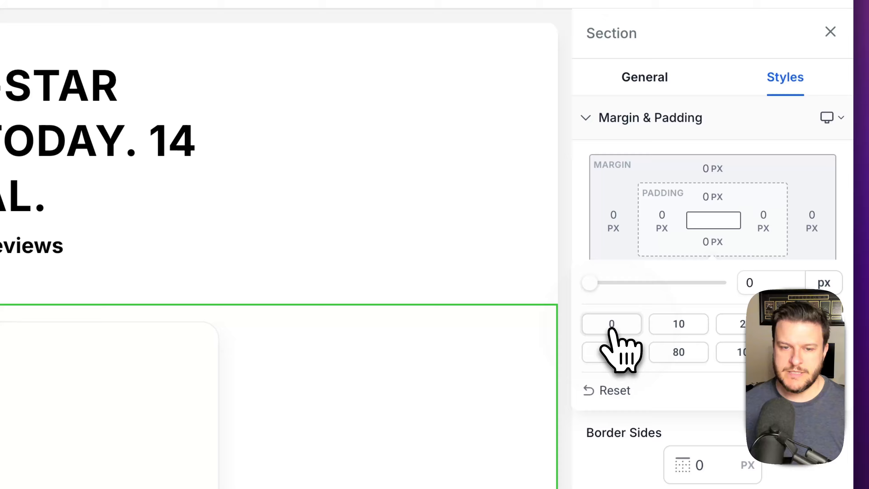
click(731, 134)
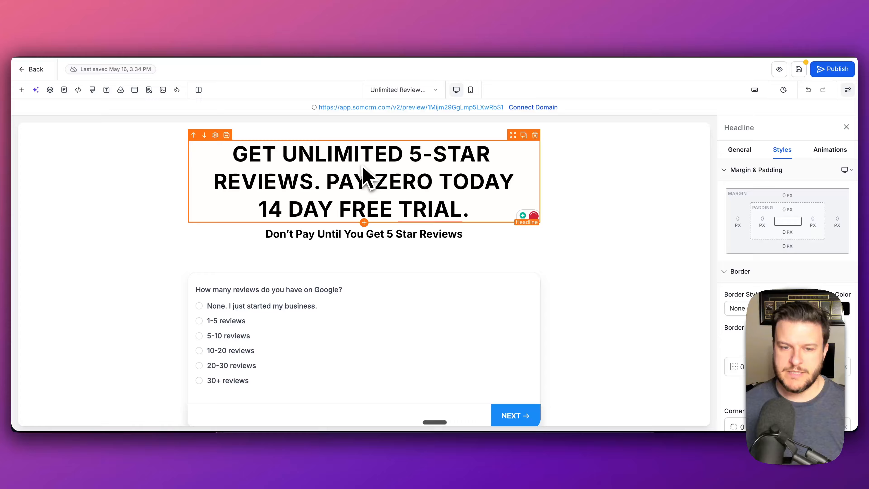
- Replace the period after 'REVIEWS' in the headline with an exclamation mark
click(594, 174)
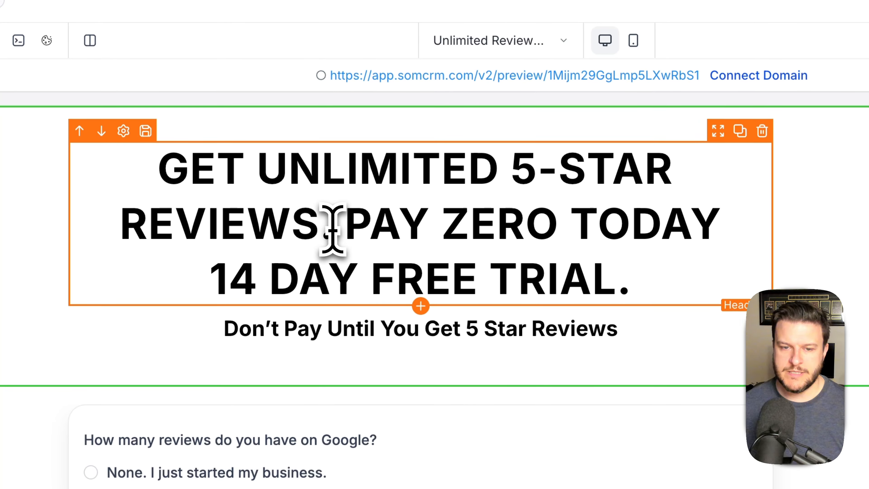
click(325, 223)
key(BackSpace)
text(!)
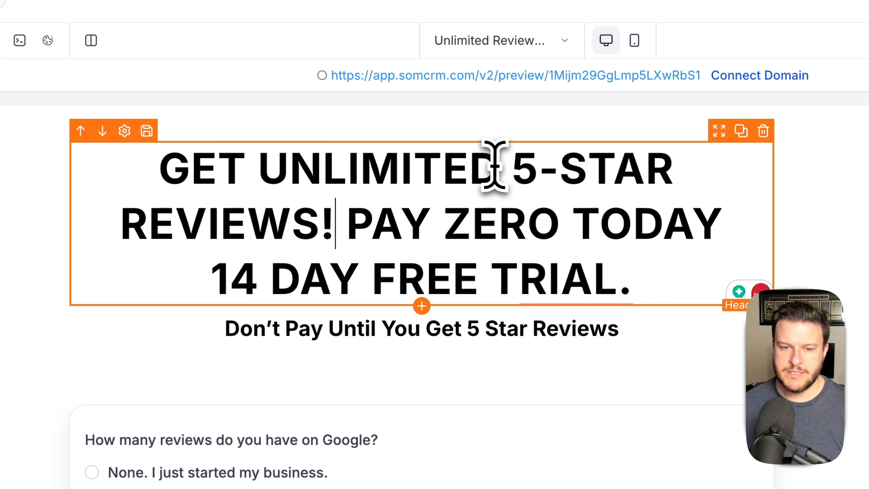
- Switch the headline font to Outfit, then undo the last headline change
key(super+a)
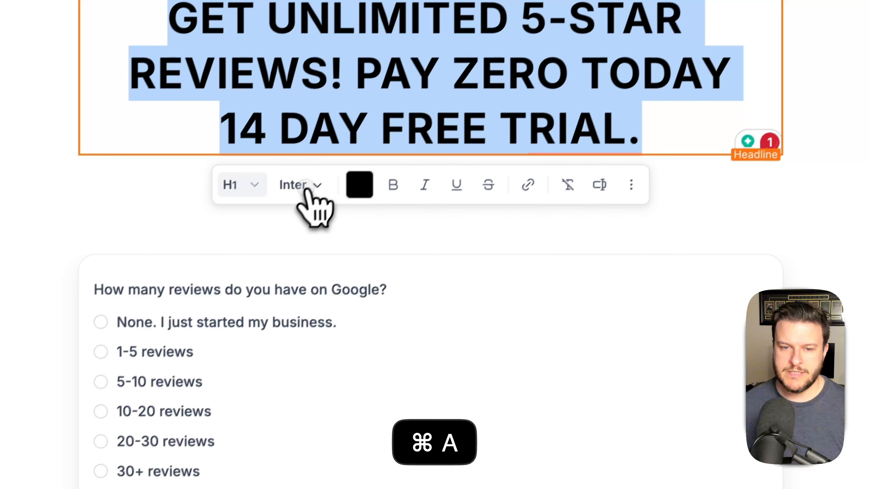
click(306, 330)
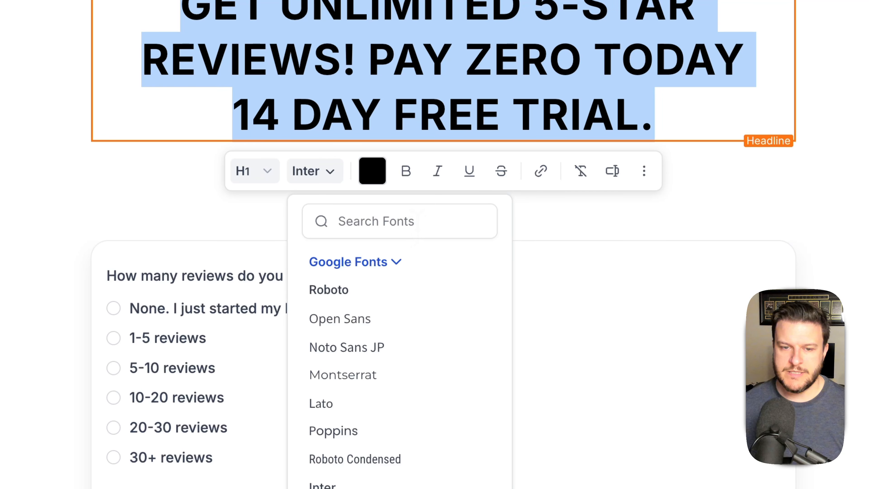
click(419, 225)
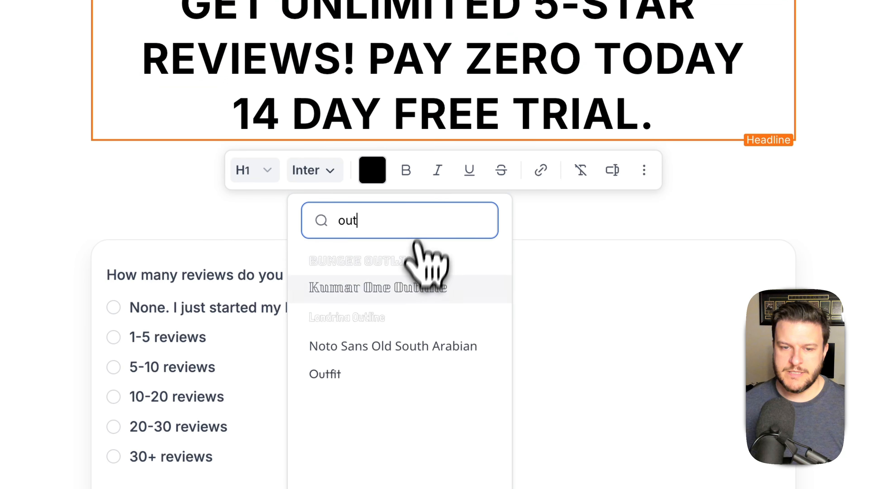
click(345, 371)
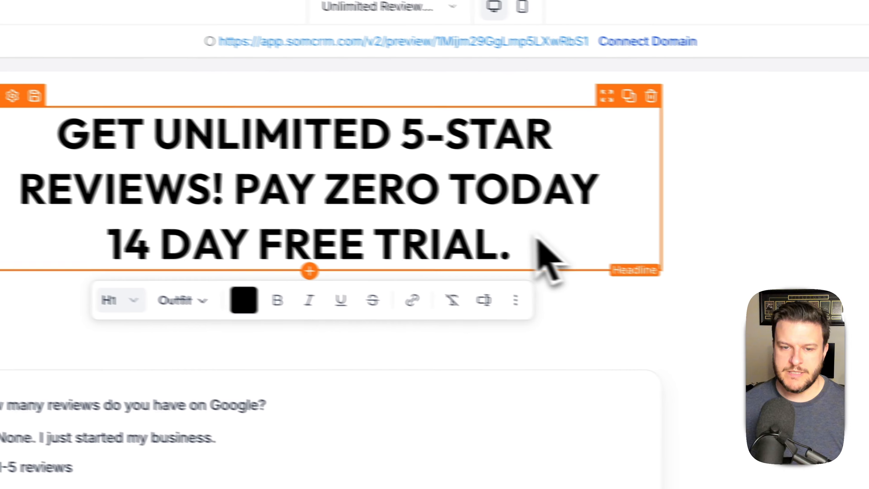
drag(576, 243, 92, 134)
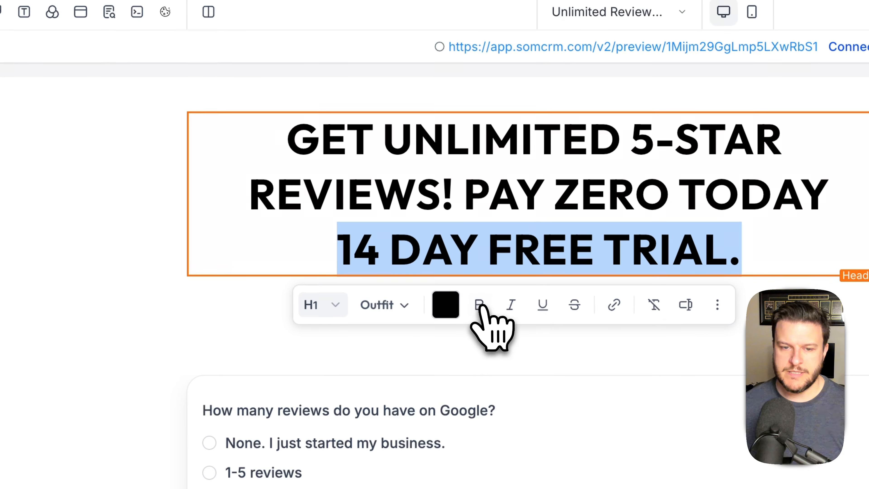
drag(744, 251, 283, 140)
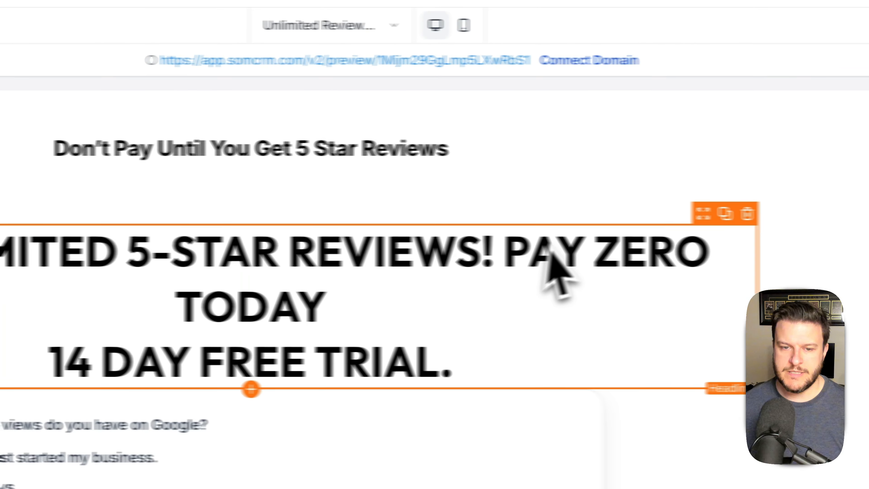
click(767, 82)
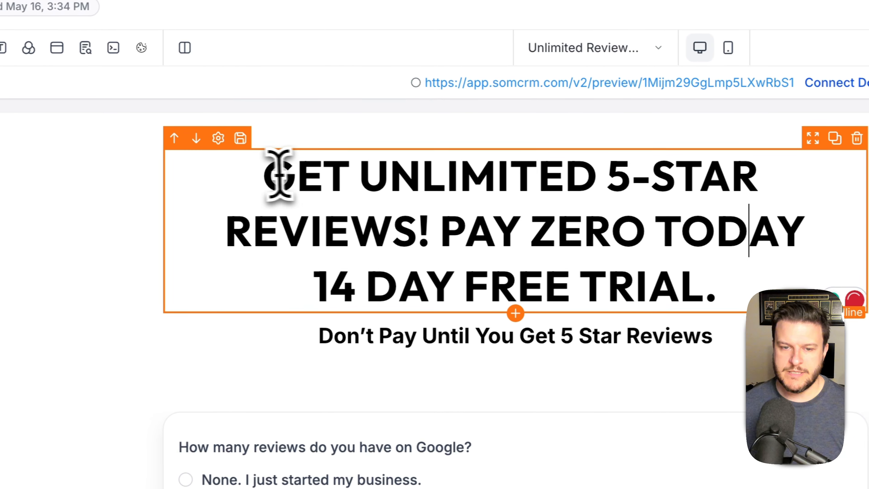
- Set the headline's font weight to 900 - Heavy in the General settings
drag(81, 167, 459, 274)
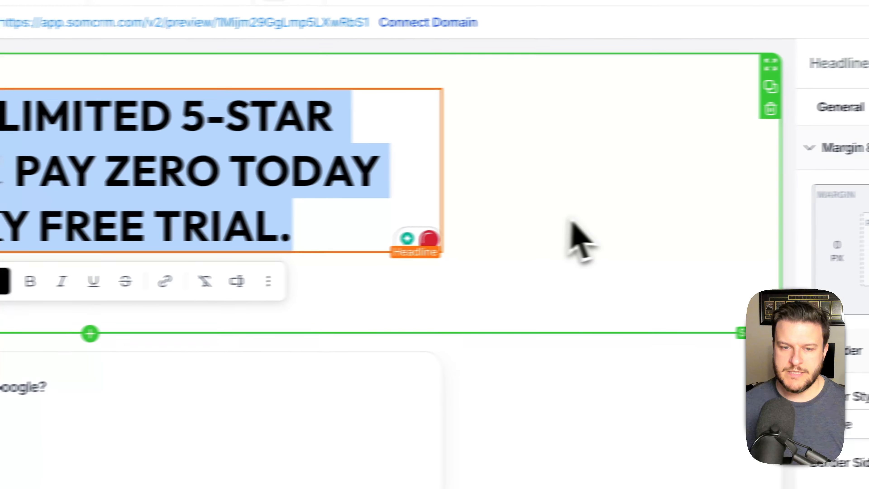
click(571, 216)
click(296, 171)
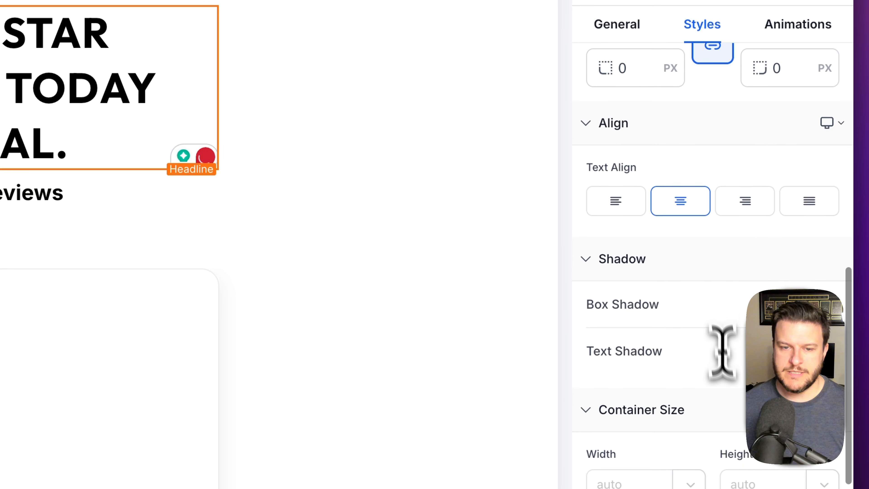
scroll(722, 353, down, 8)
scroll(702, 324, up, 5)
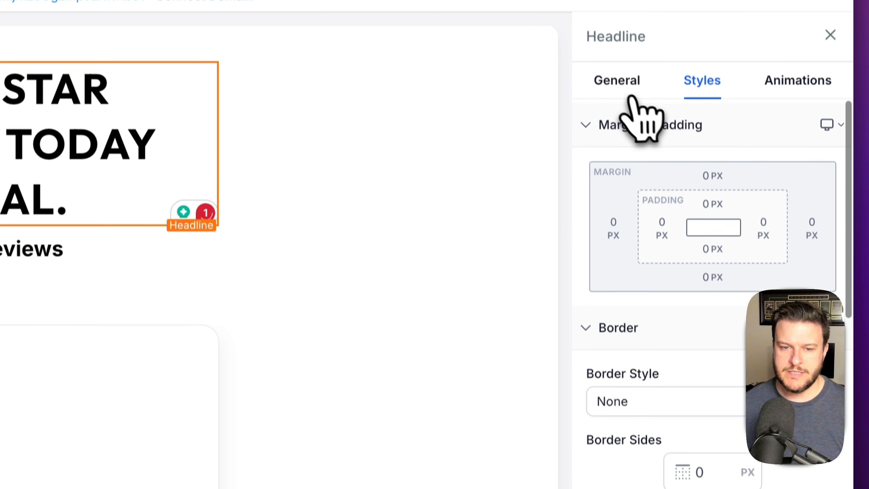
click(621, 25)
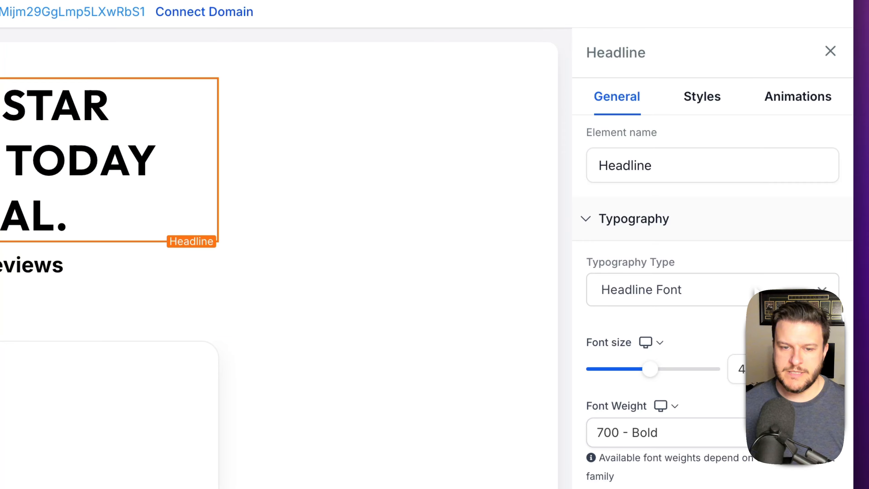
click(725, 432)
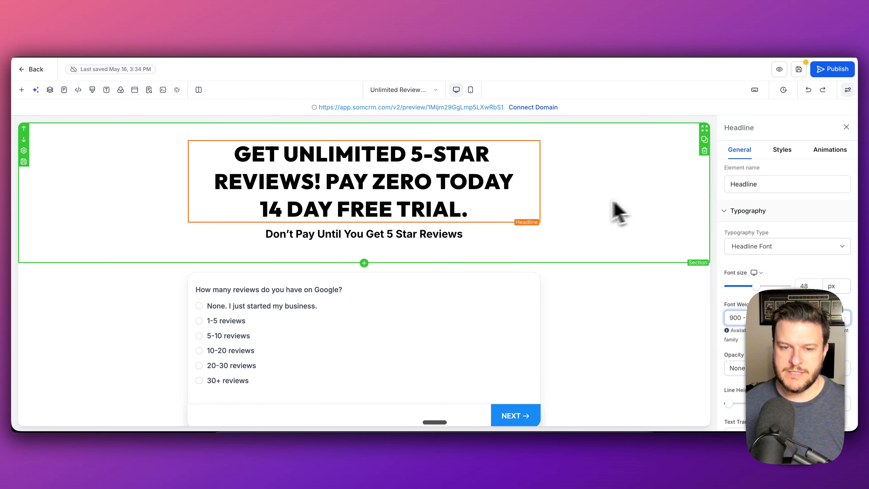
- Add a period after TODAY and delete the 14 DAY FREE TRIAL line from the headline
click(511, 182)
text(.)
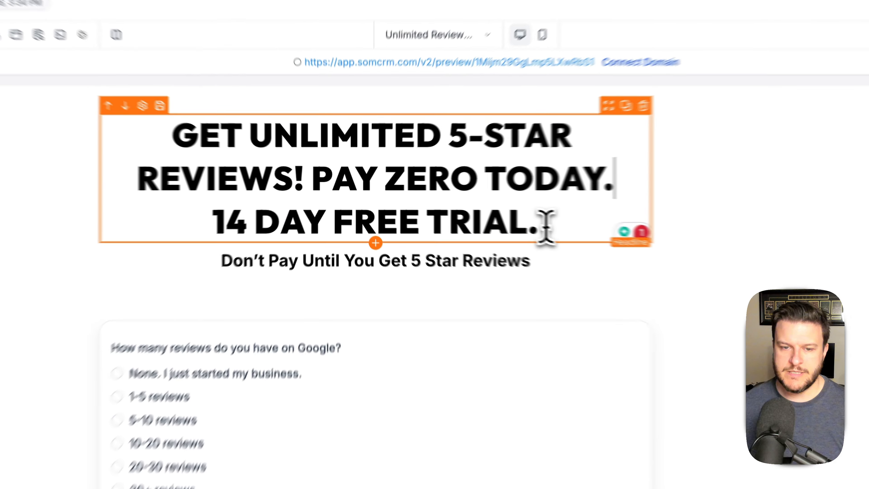
drag(481, 211, 260, 210)
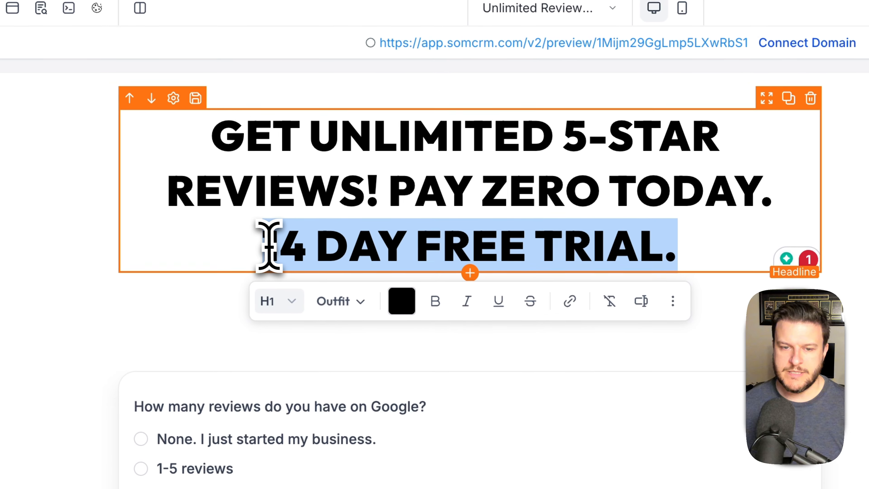
key(BackSpace)
key(BackSpace)
key(BackSpace)
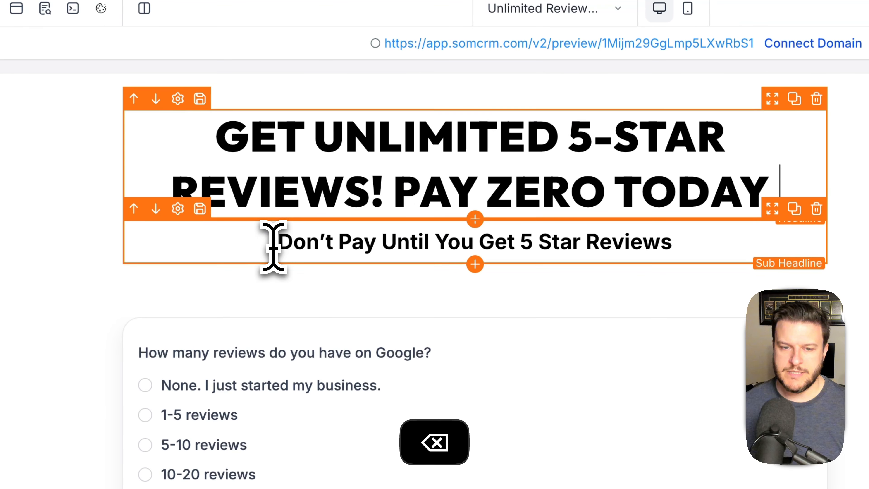
text(.)
click(855, 170)
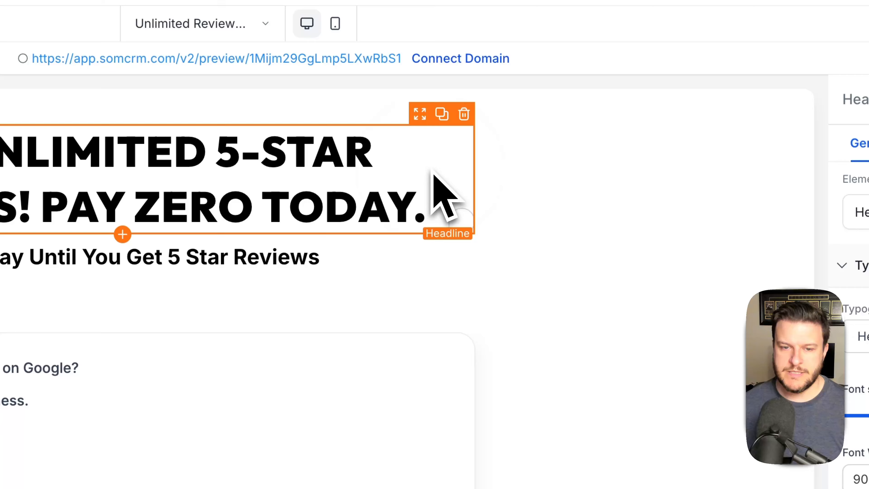
- Enlarge the headline font size to about 60 px so it reads 'GET UNLIMITED 5-STAR REVIEWS! PAY ZERO TODAY.'
mouse_move(650, 301)
mouse_down()
mouse_move(673, 305)
mouse_move(667, 299)
mouse_up()
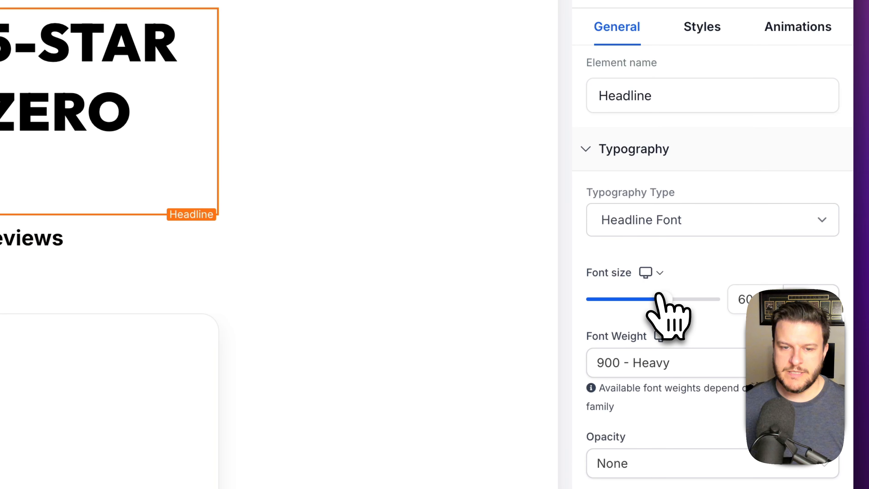
click(271, 231)
key(BackSpace)
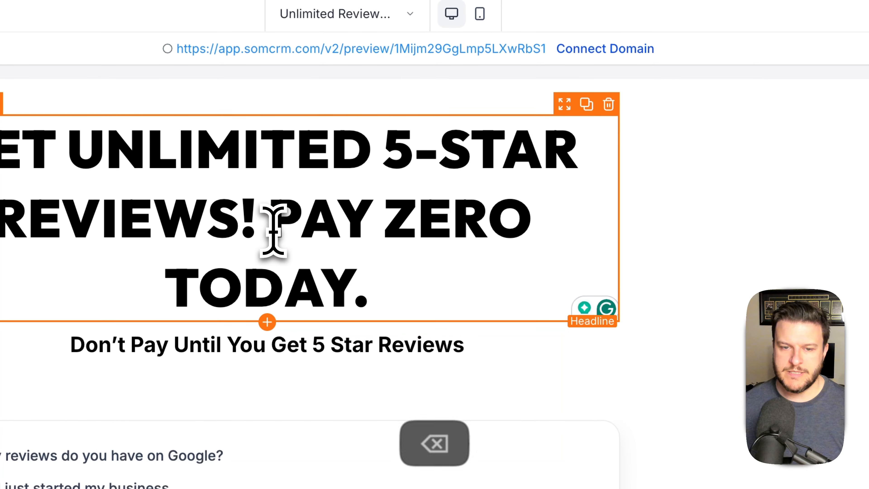
key(Return)
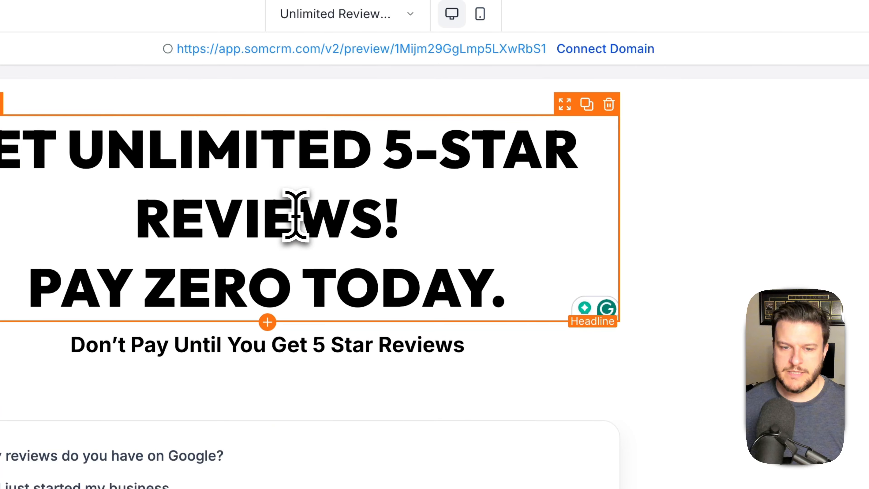
key(BackSpace)
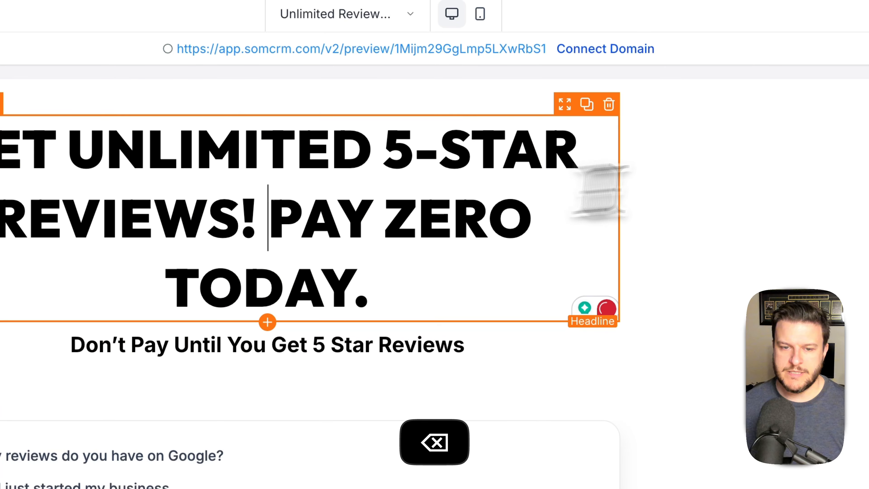
click(809, 184)
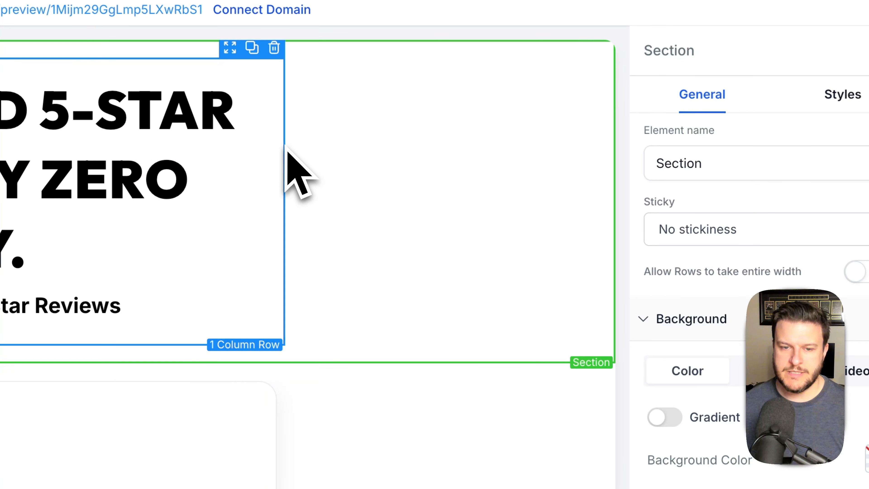
- Set the headline's 1 Column Row width to 85% so the headline fits on two lines
click(287, 152)
drag(711, 307, 708, 306)
drag(653, 225, 681, 225)
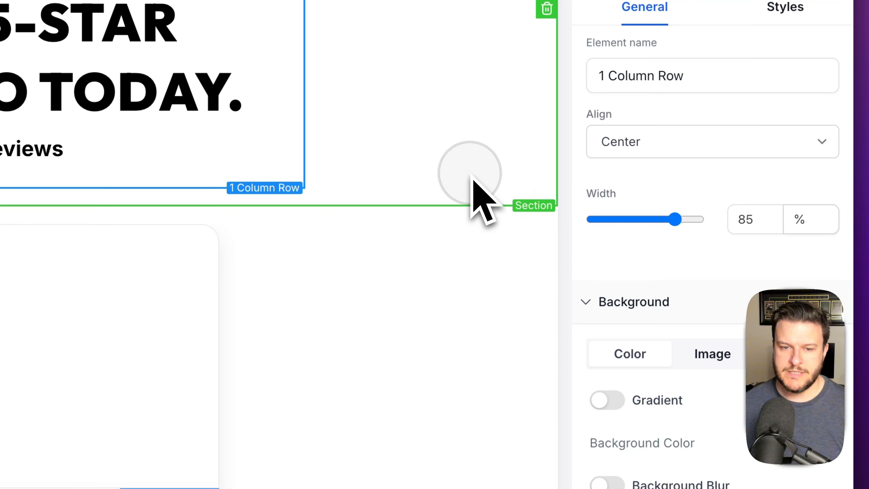
click(472, 177)
scroll(377, 226, down, 2)
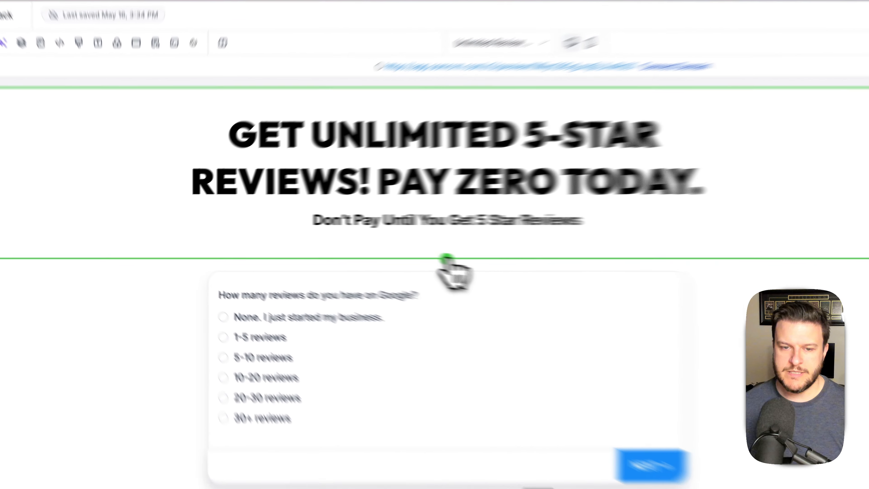
- Add an empty one-column row at the top of the page
click(364, 250)
drag(230, 167, 676, 114)
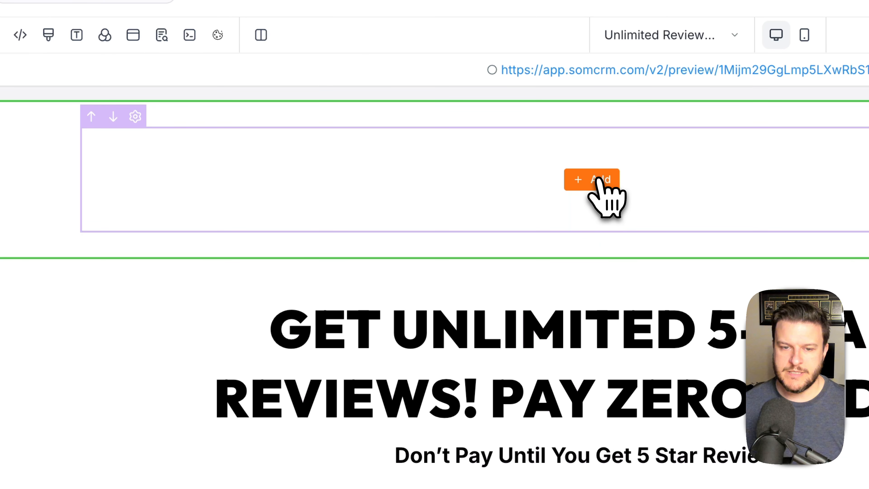
click(597, 180)
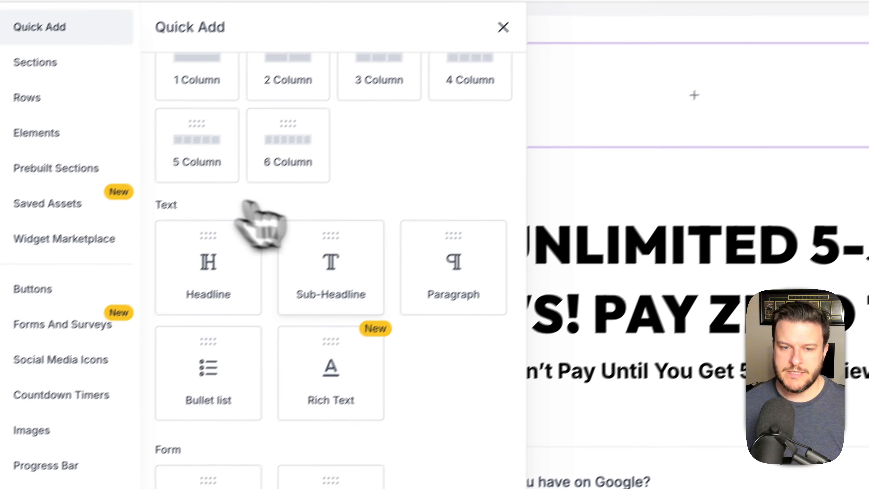
scroll(168, 200, up, 5)
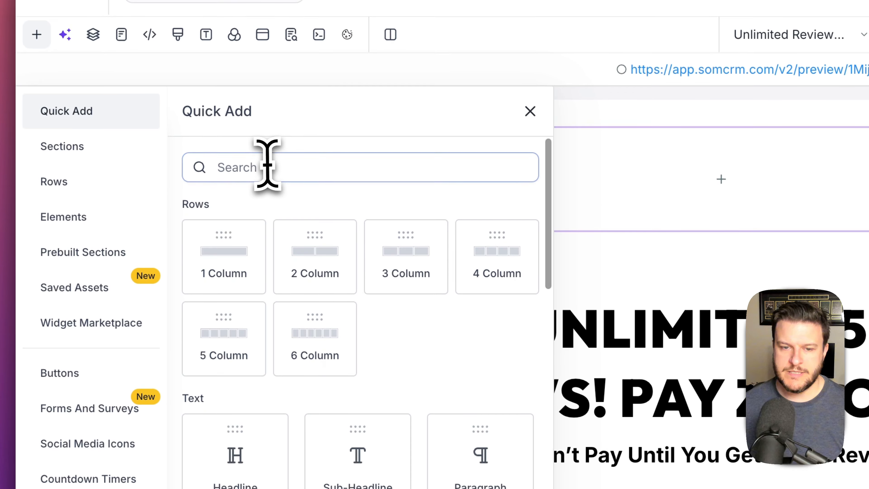
click(266, 198)
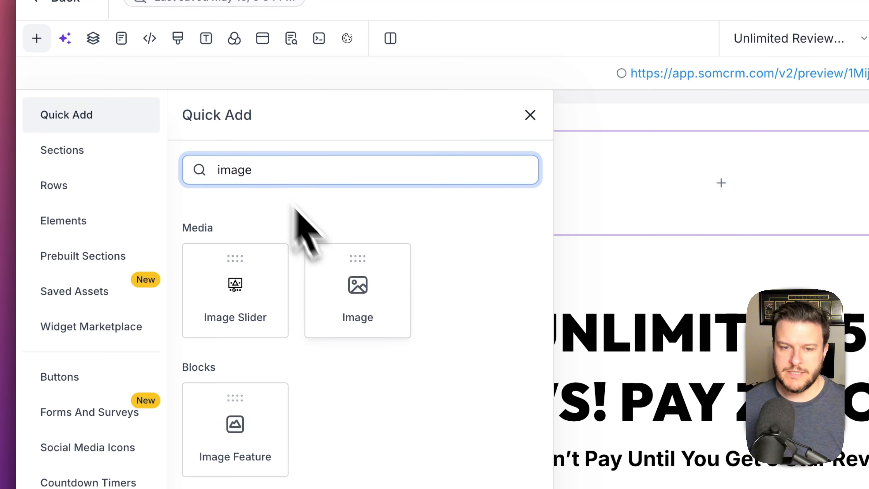
- Place an Image element in the new row using the gradient logo from the Branding folder
drag(357, 288, 770, 186)
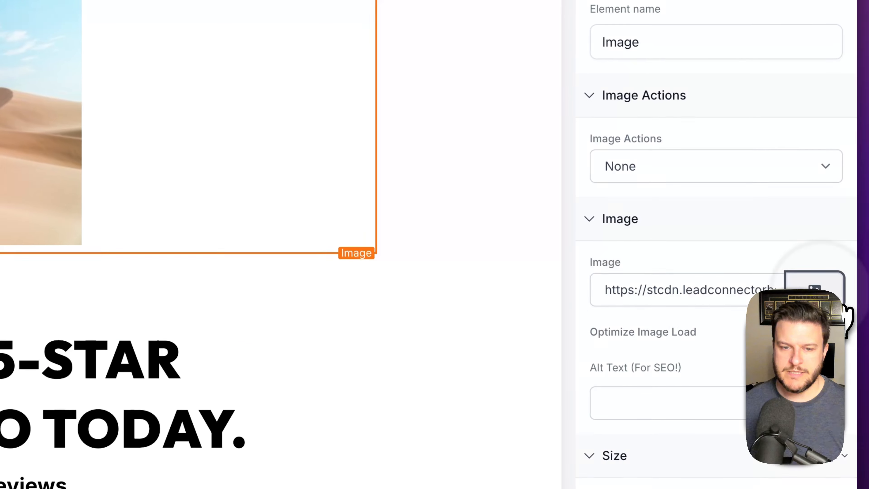
click(815, 289)
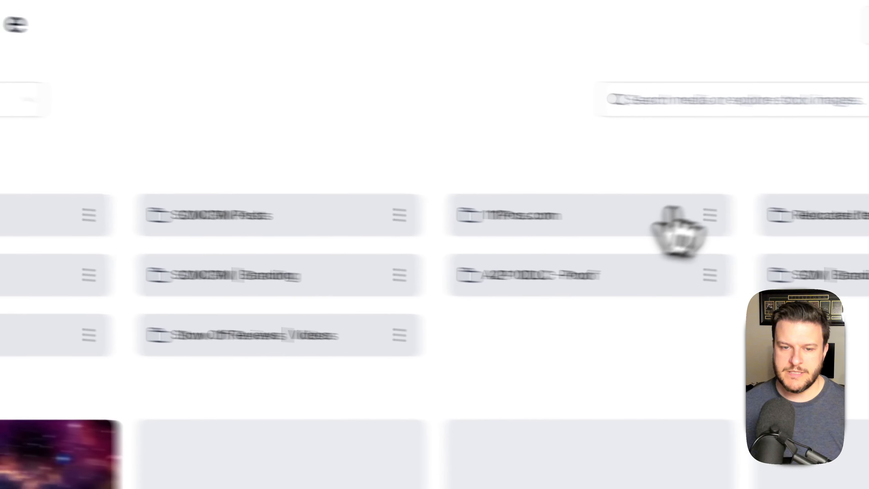
double_click(267, 275)
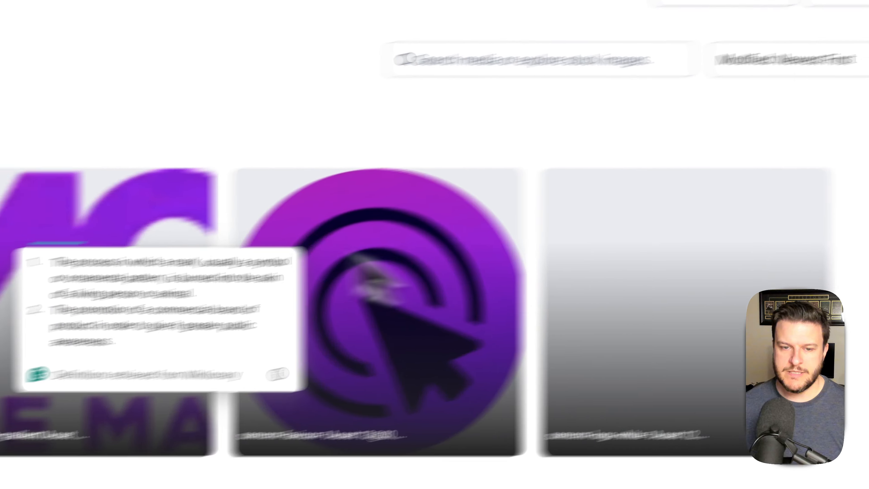
click(71, 221)
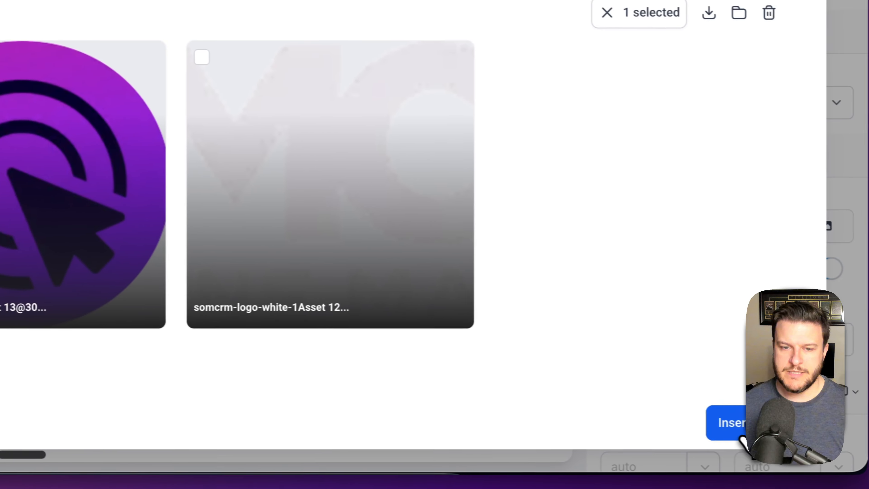
click(739, 437)
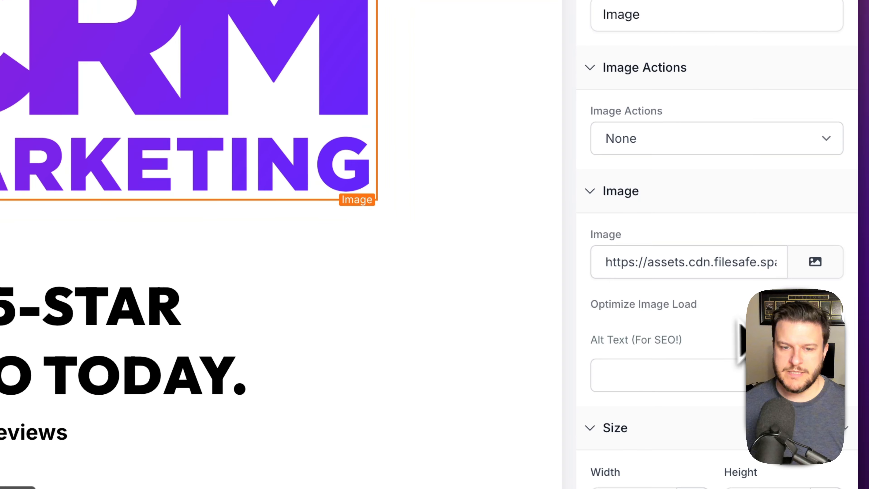
- Move the logo section below the headline section
scroll(735, 349, down, 5)
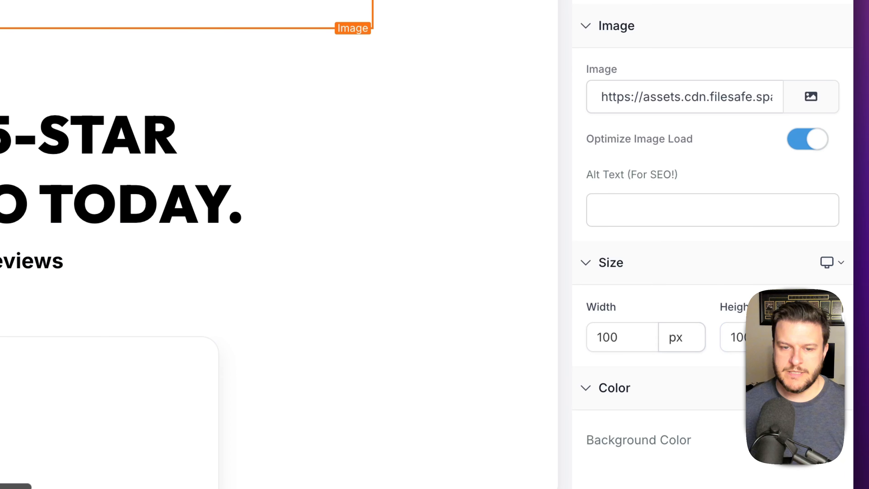
drag(549, 151, 404, 164)
click(189, 154)
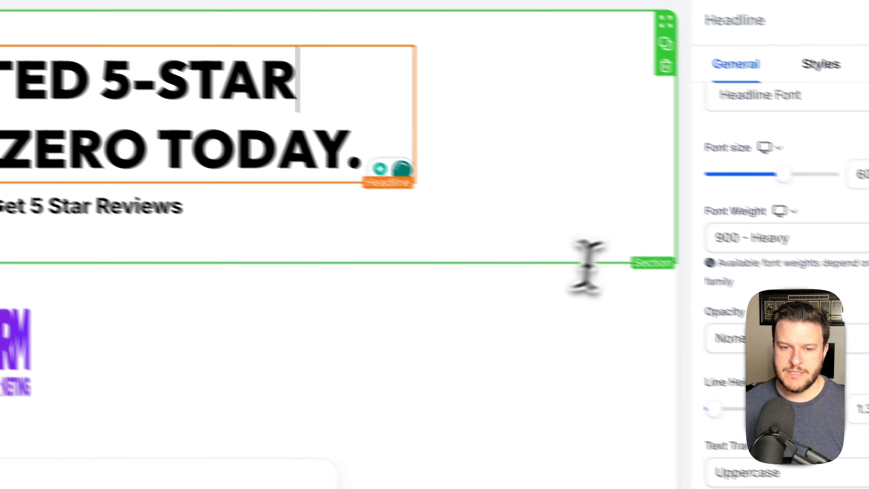
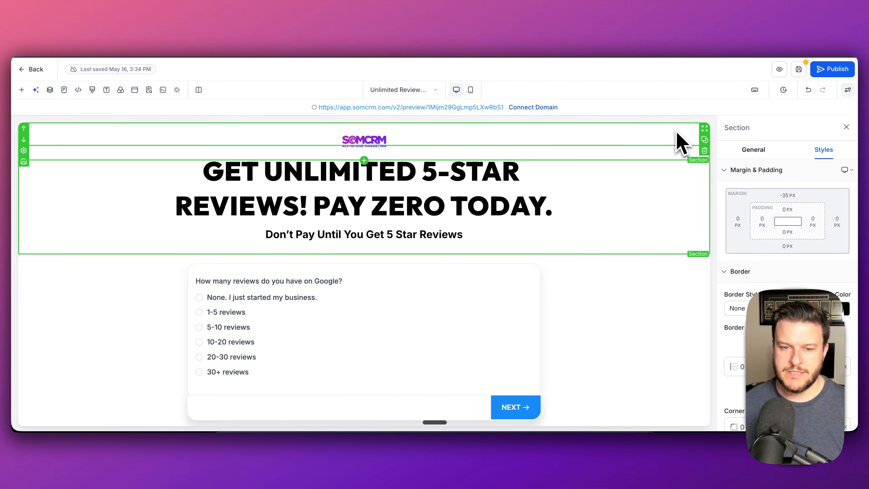
- Select the top logo section and view its general section settings
click(677, 133)
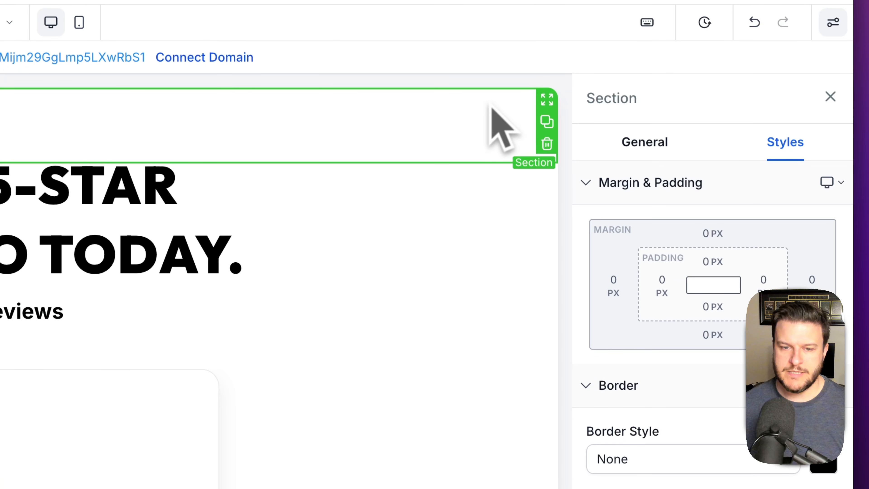
scroll(831, 384, down, 3)
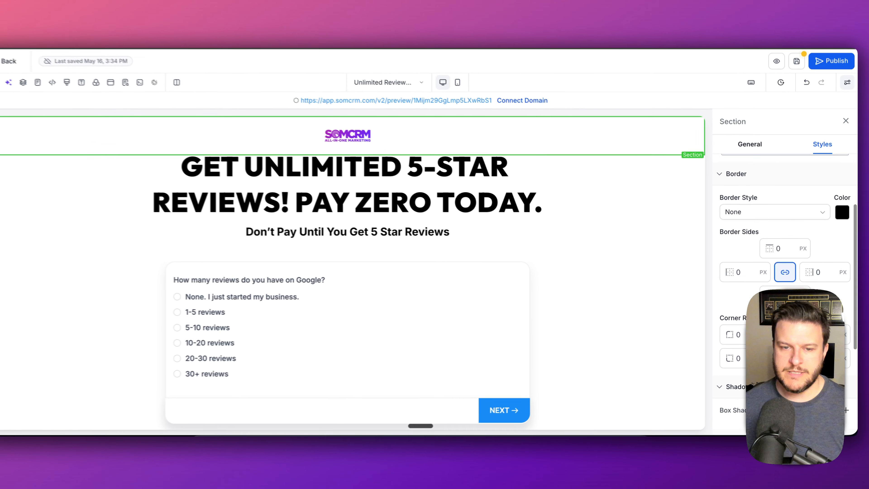
scroll(790, 305, down, 5)
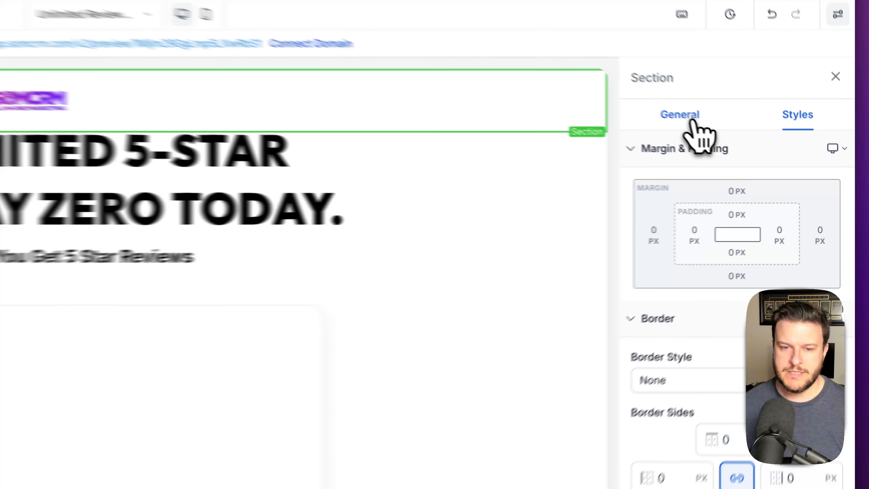
click(755, 150)
scroll(802, 256, down, 1)
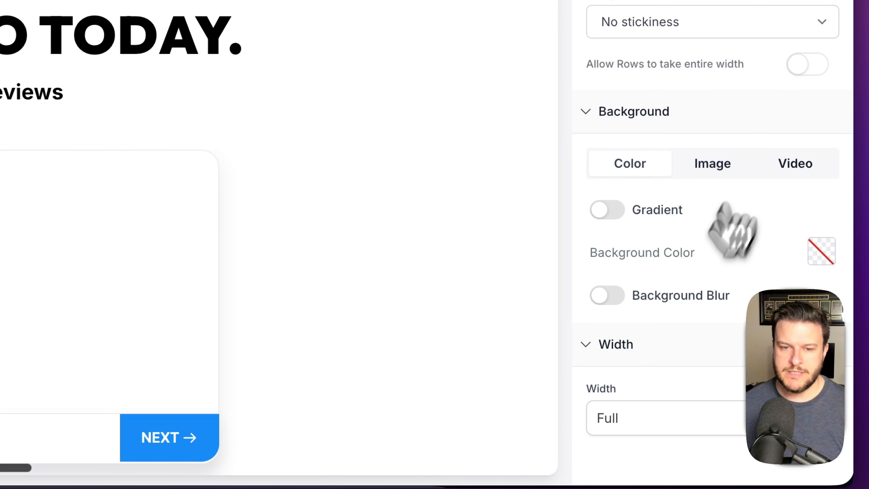
click(822, 252)
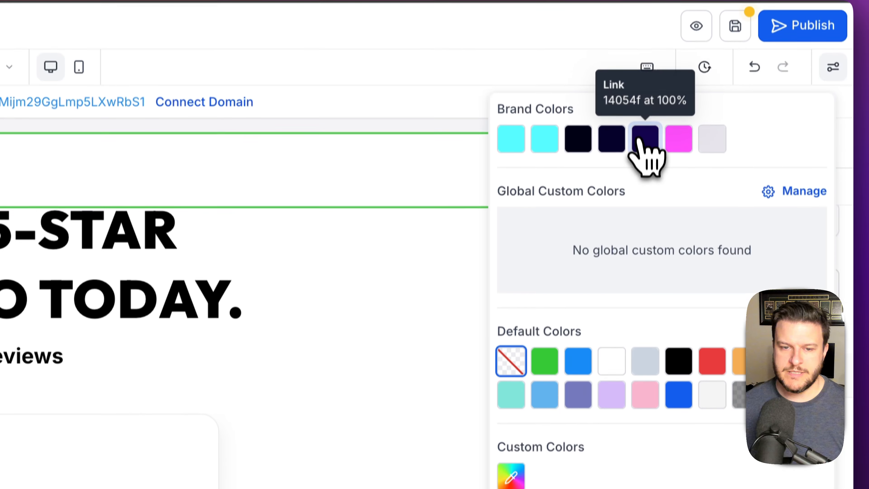
click(640, 155)
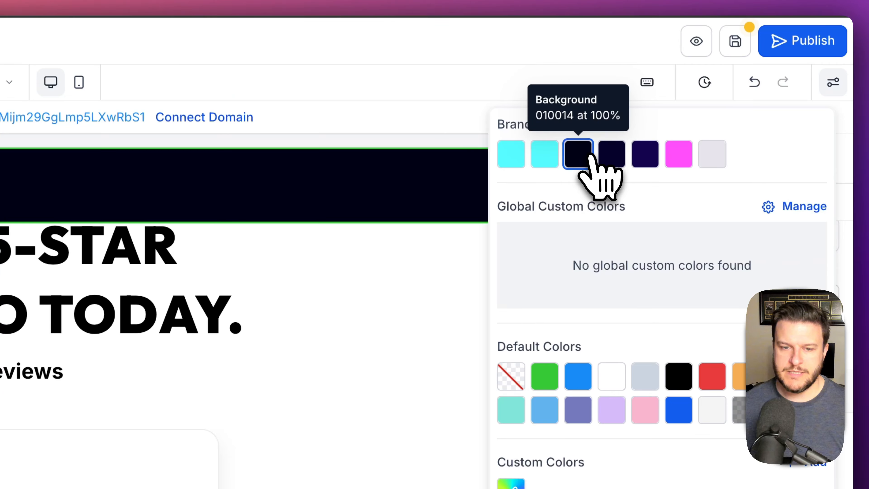
click(642, 155)
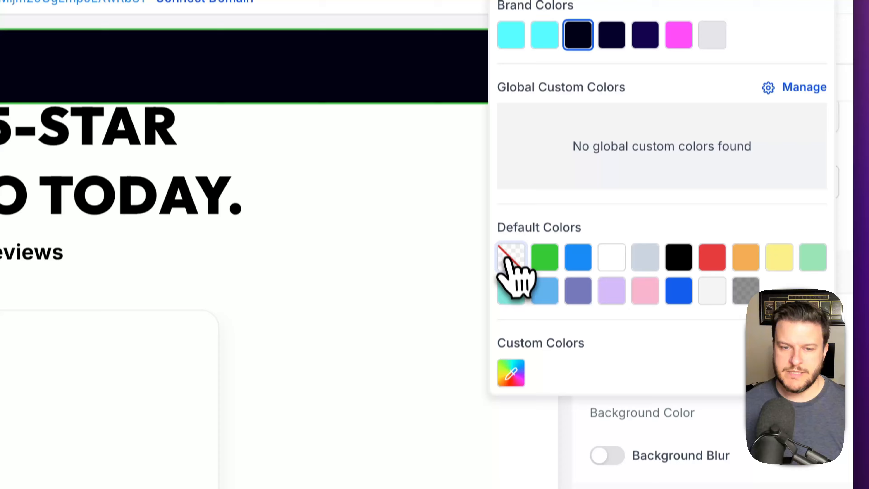
click(511, 375)
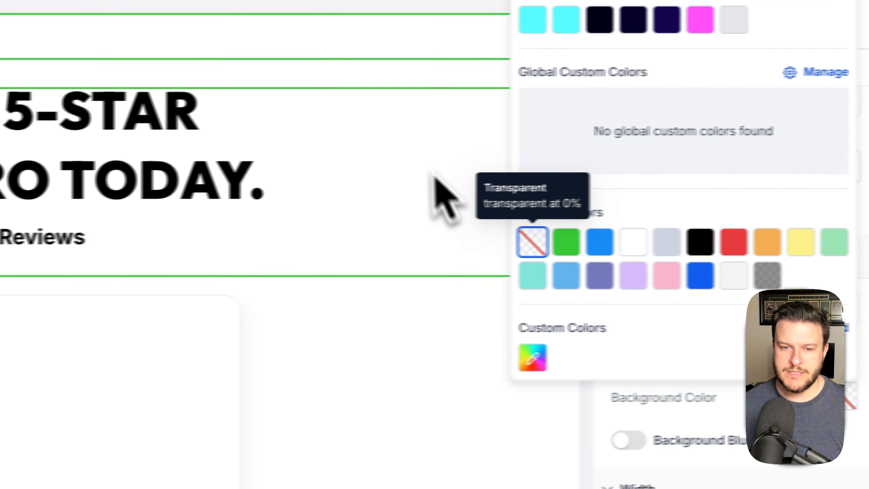
click(410, 386)
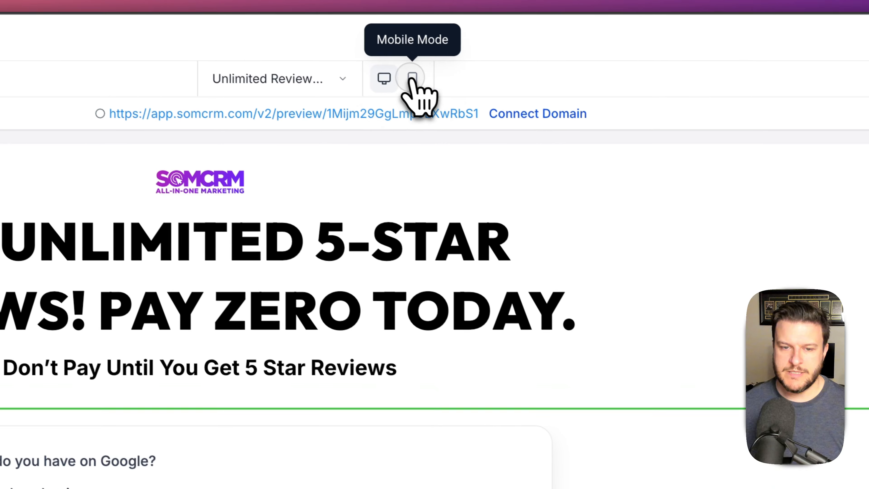
- In the mobile layout, break the headline so '5-STAR' starts its second line
click(418, 83)
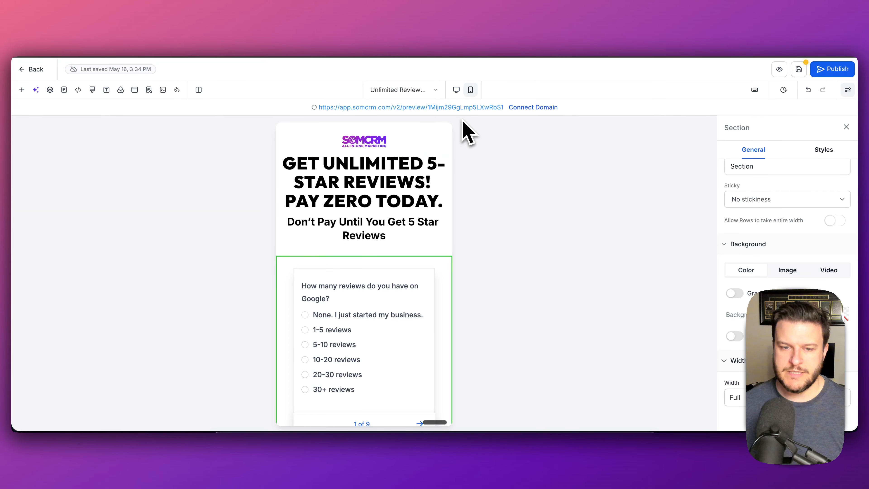
click(429, 161)
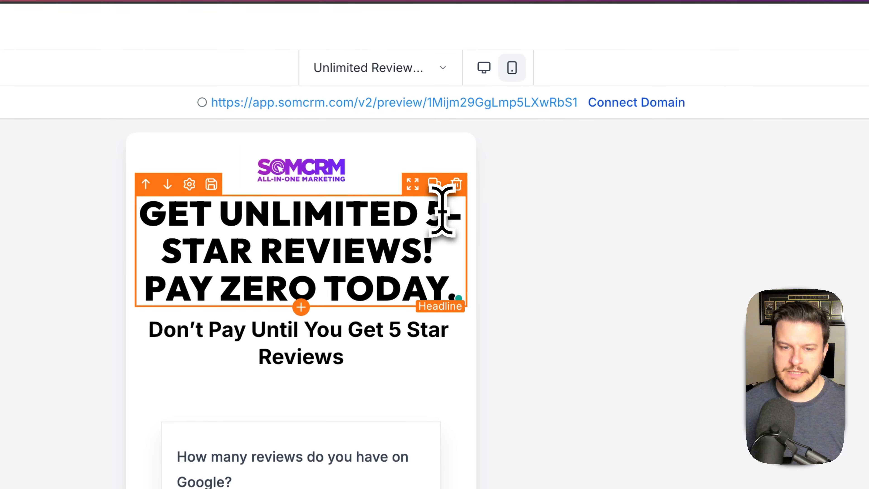
key(Return)
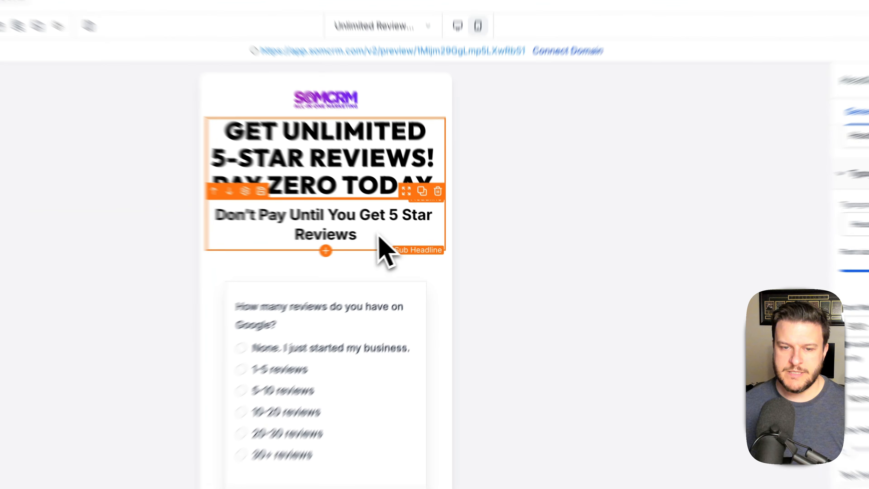
click(401, 237)
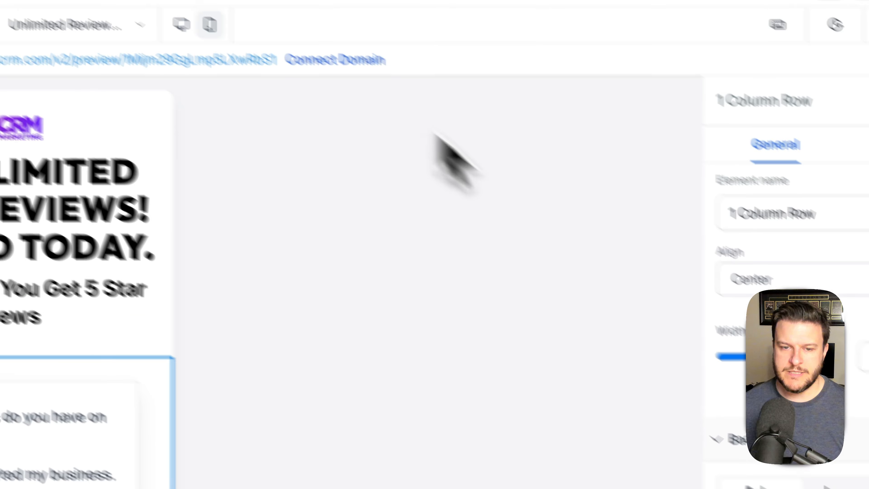
- In desktop view, zero the headline row's top padding and reset the section margin from -35 to 0
click(298, 81)
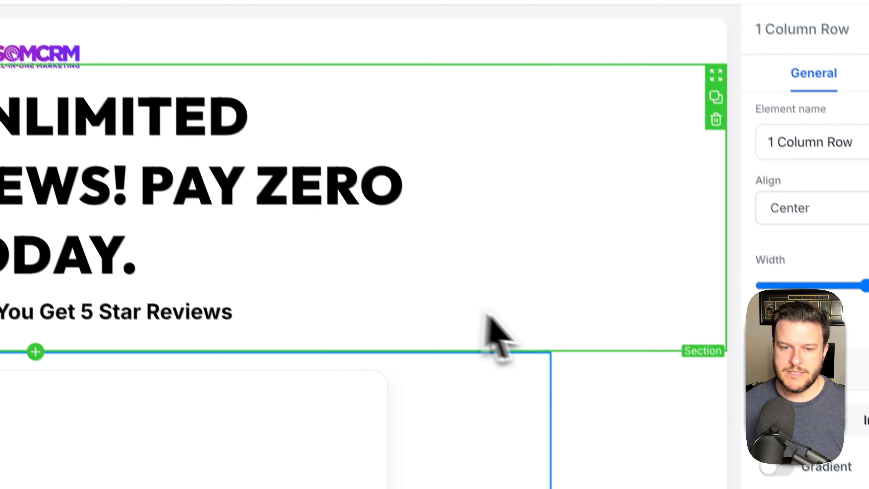
click(537, 336)
scroll(747, 253, down, 3)
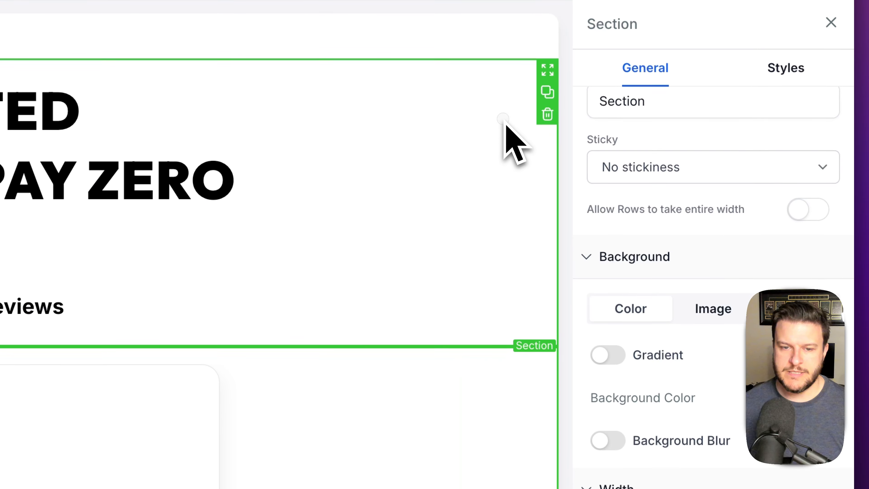
click(782, 117)
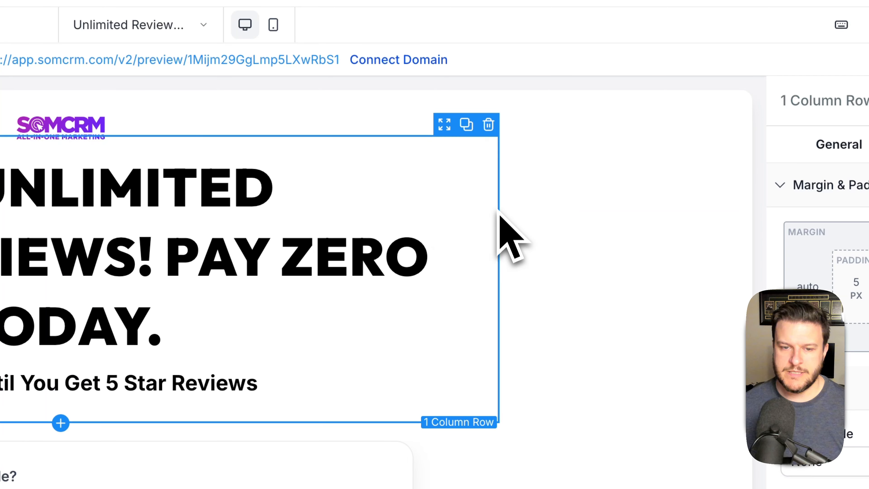
click(725, 279)
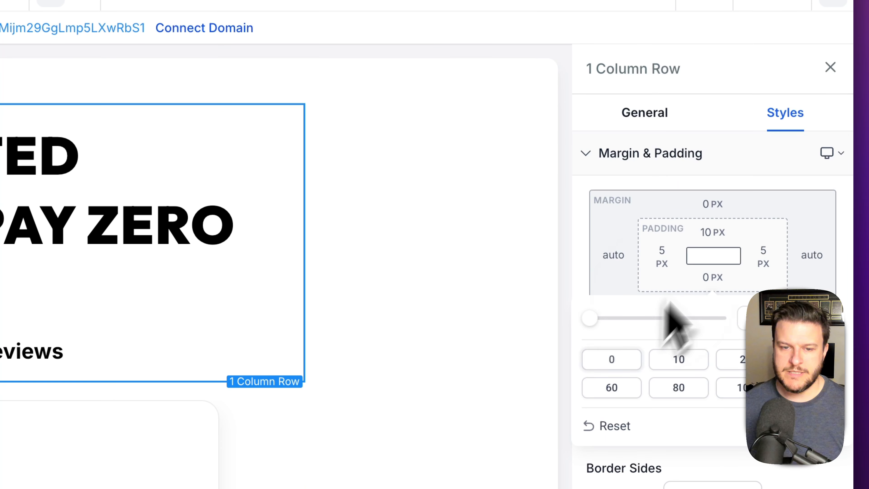
click(717, 235)
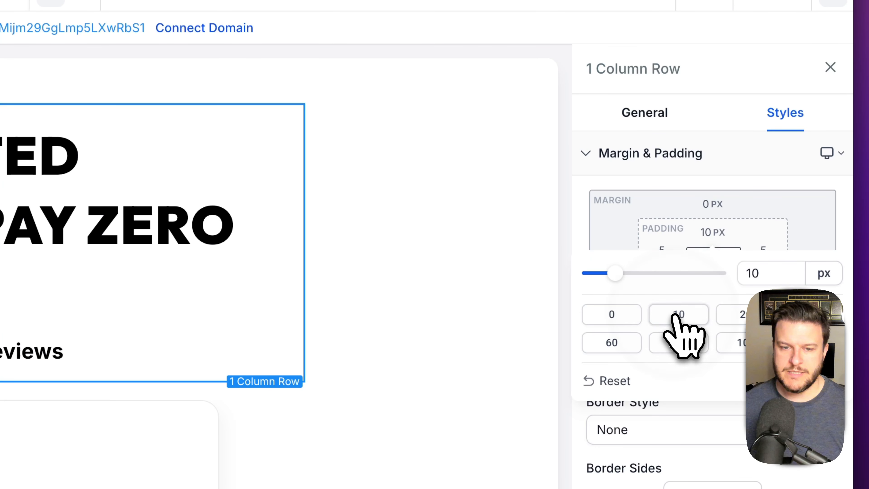
click(612, 314)
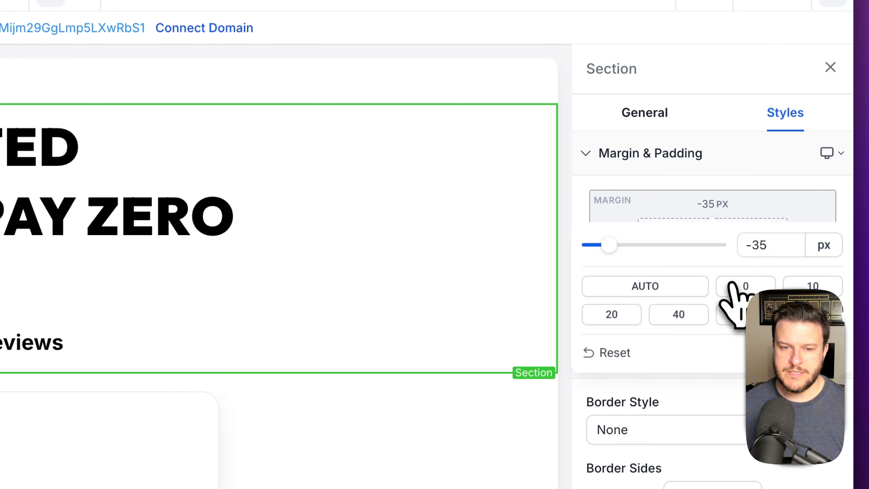
click(731, 284)
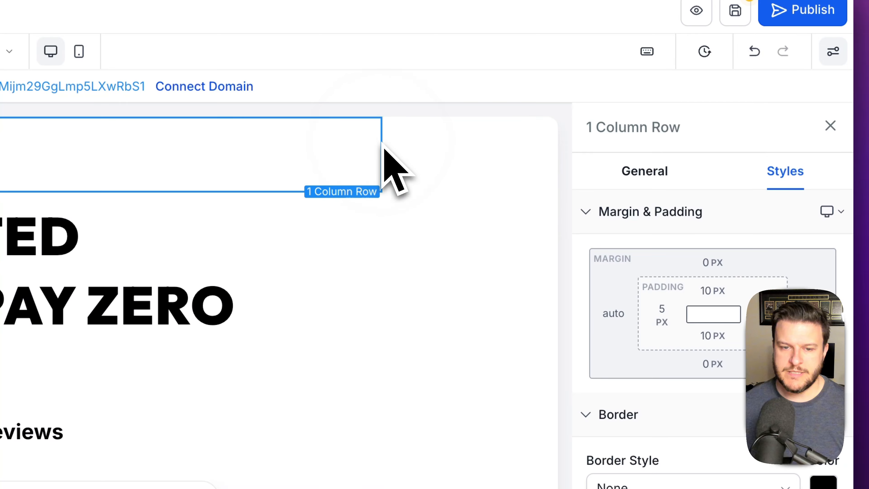
- Clear the row's top and bottom padding and the inner column's padding to 0
click(705, 293)
click(616, 264)
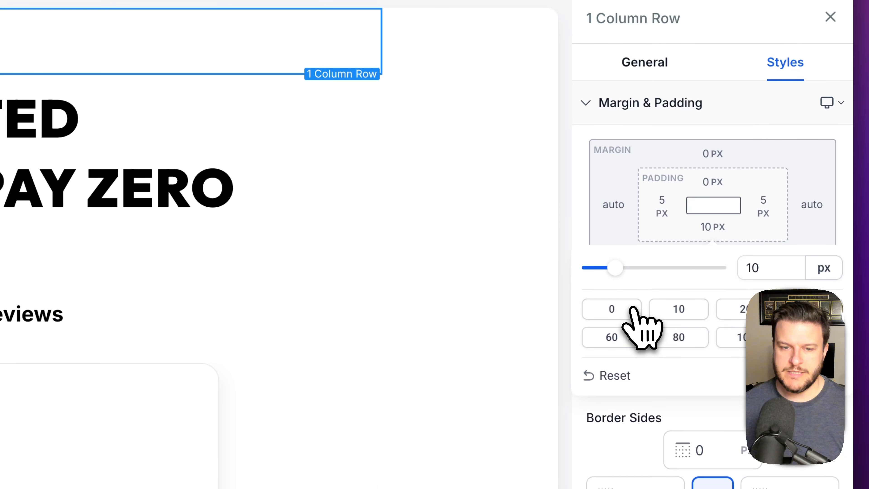
click(633, 310)
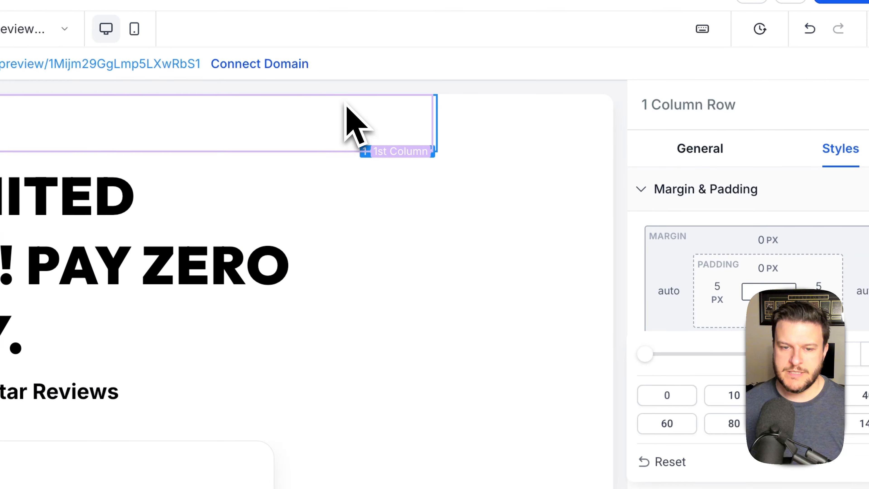
click(346, 106)
click(768, 313)
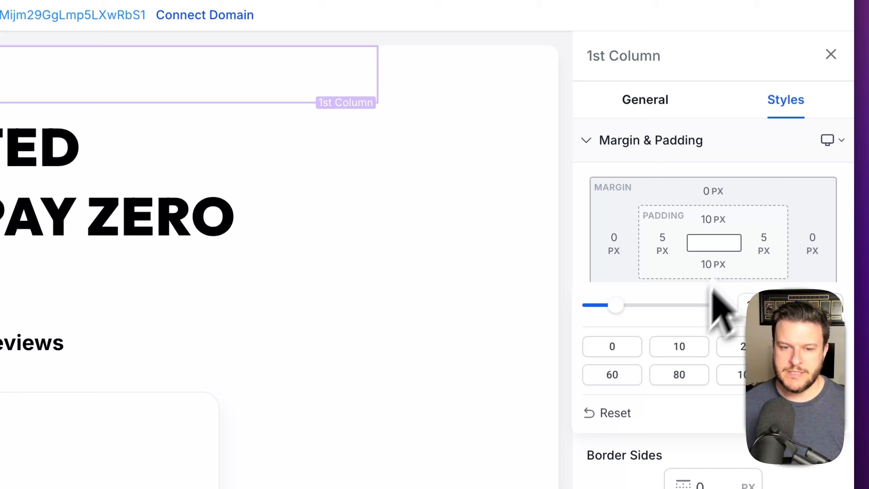
click(624, 349)
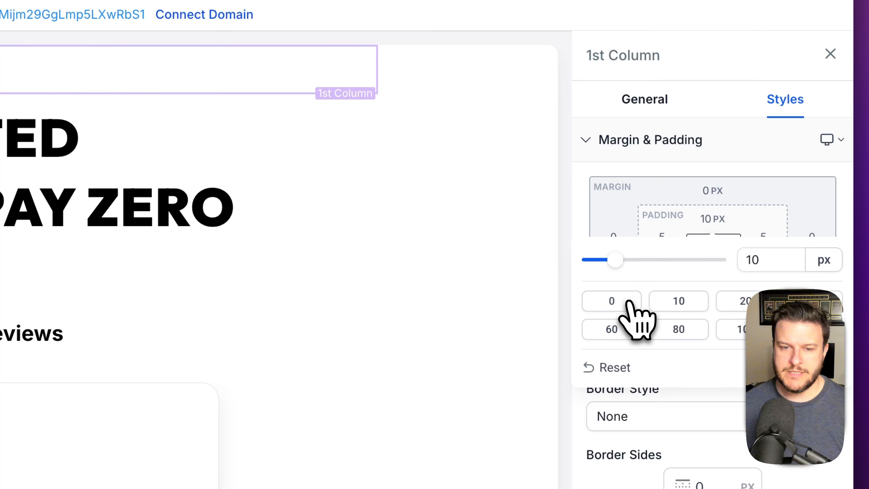
click(630, 303)
click(462, 71)
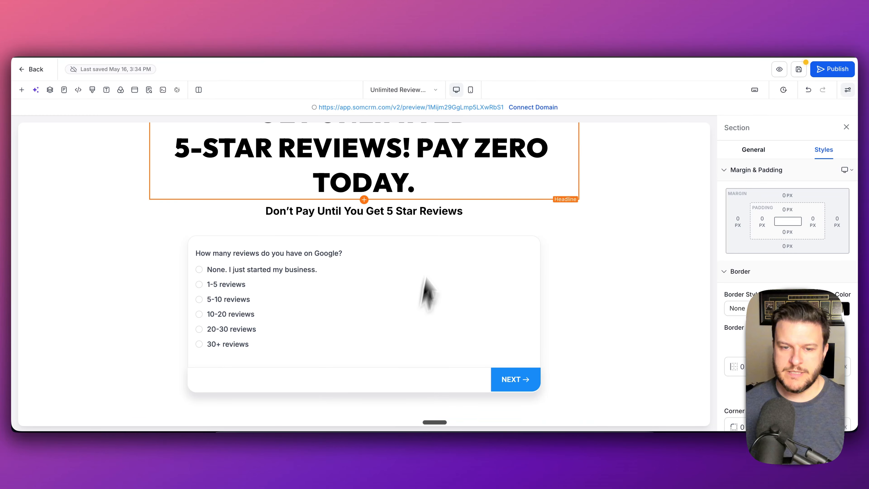
- Add a Full Width section below the Google review survey
scroll(378, 271, up, 3)
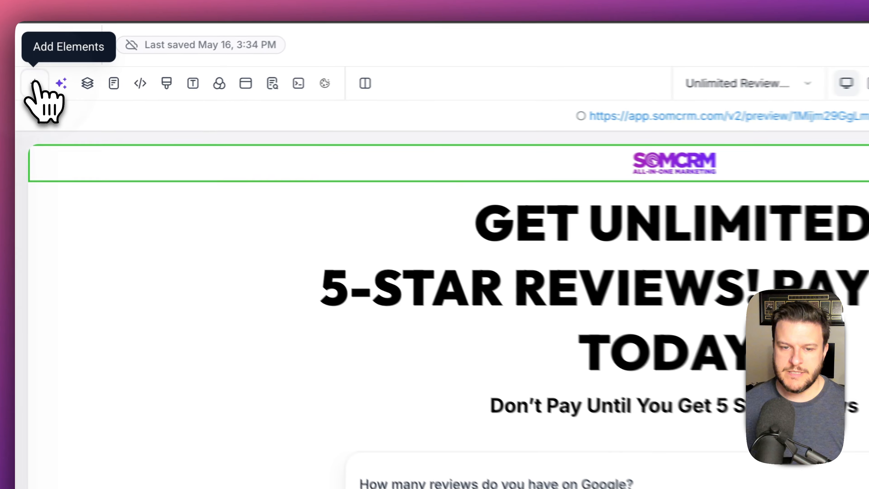
click(22, 90)
click(90, 197)
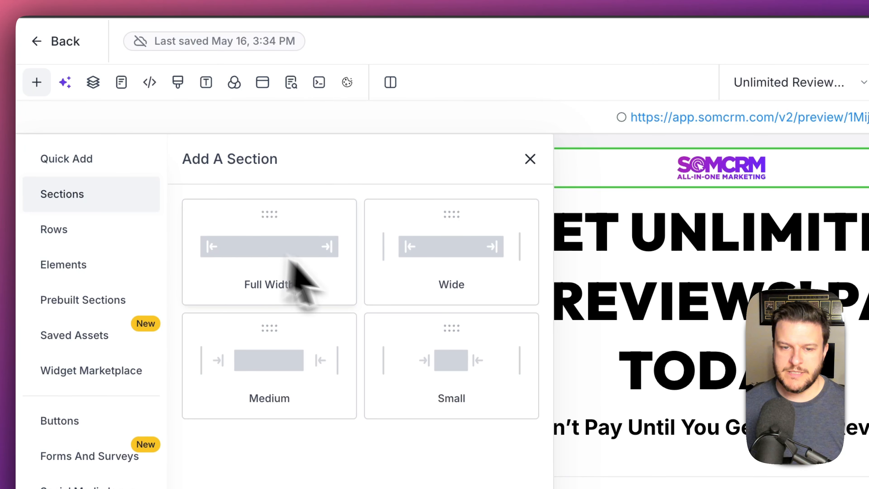
drag(281, 270, 868, 488)
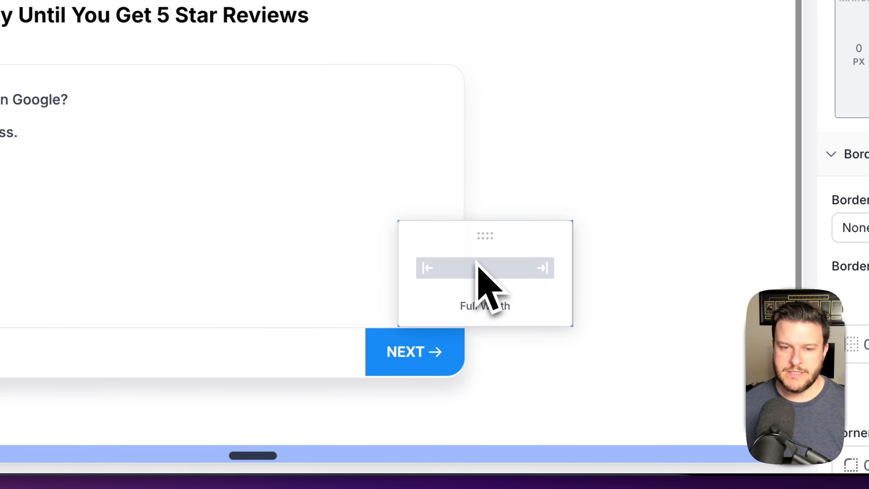
drag(602, 398, 564, 431)
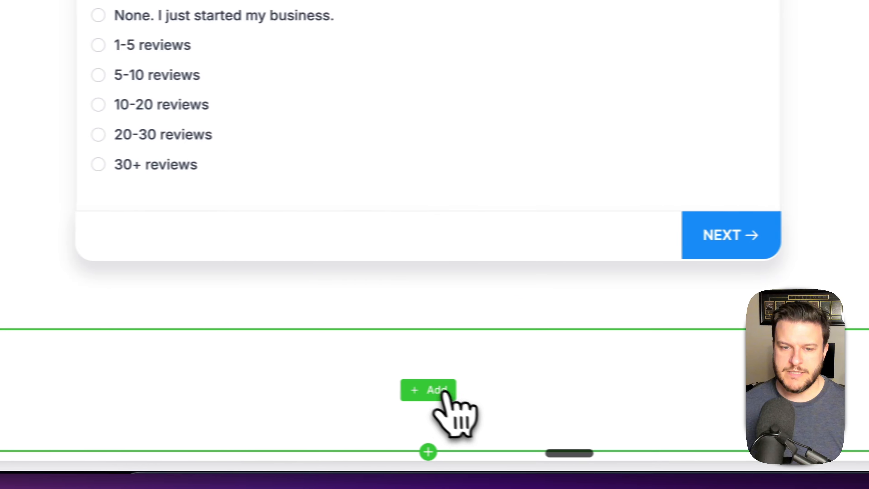
- Put a 1 Column row with a placeholder Paragraph element into the new section
click(451, 390)
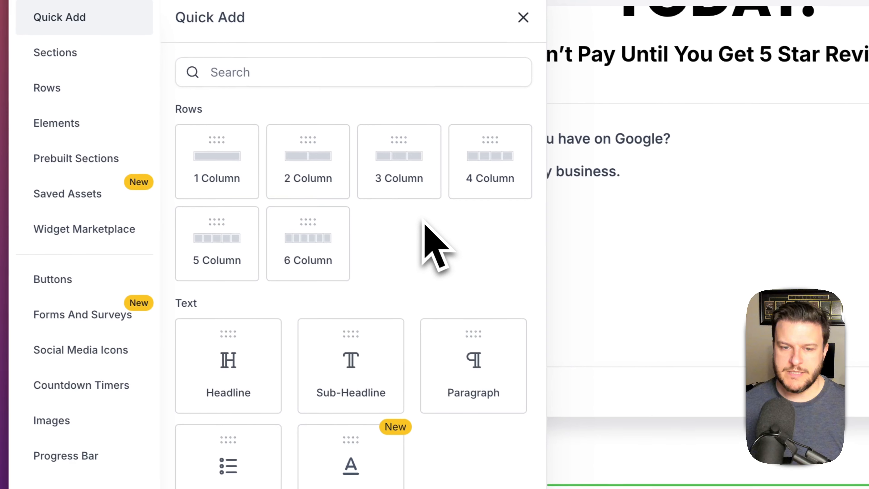
drag(247, 168, 559, 420)
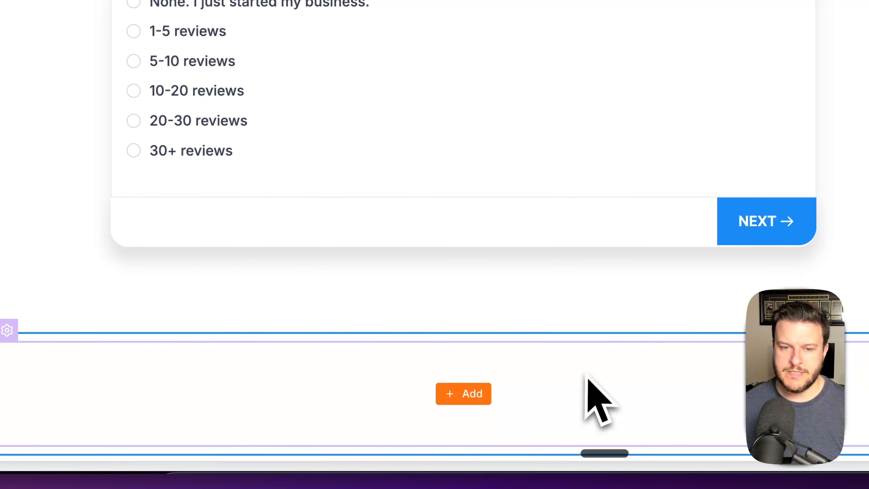
click(471, 382)
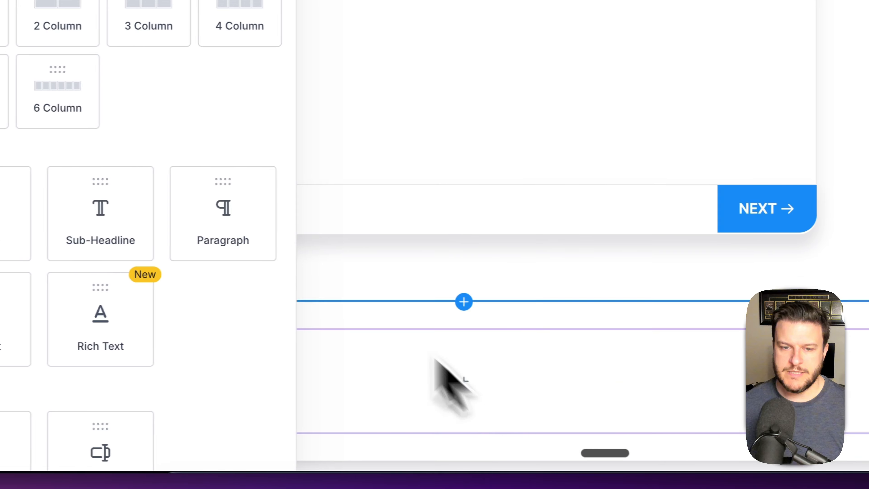
drag(286, 228, 551, 431)
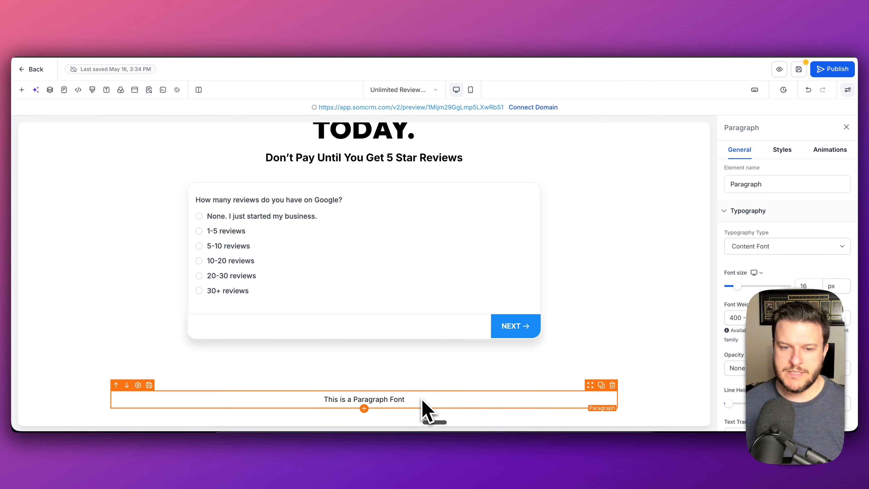
scroll(499, 215, up, 5)
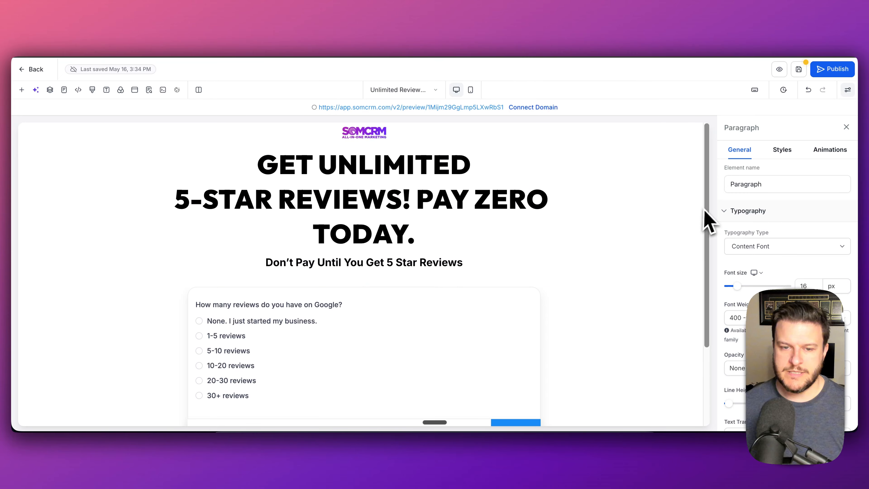
scroll(684, 221, down, 5)
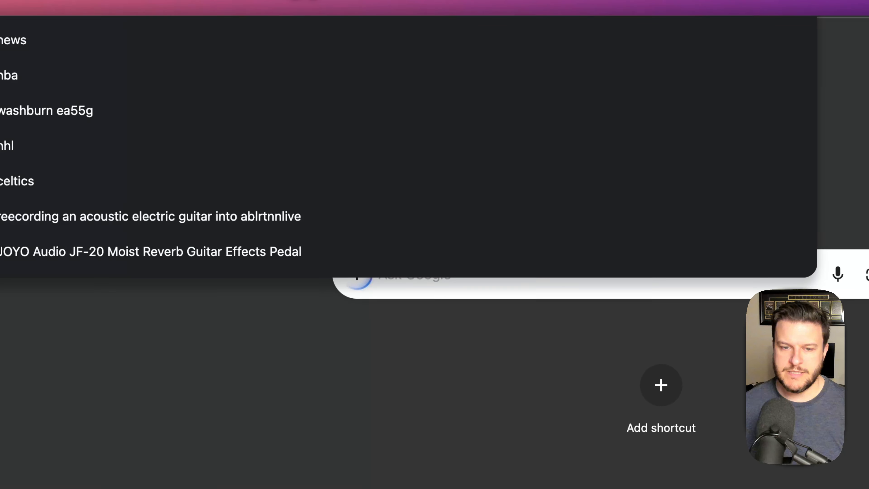
- Load the somcrm website and copy its footer's full legal disclaimer text
text(somcrm)
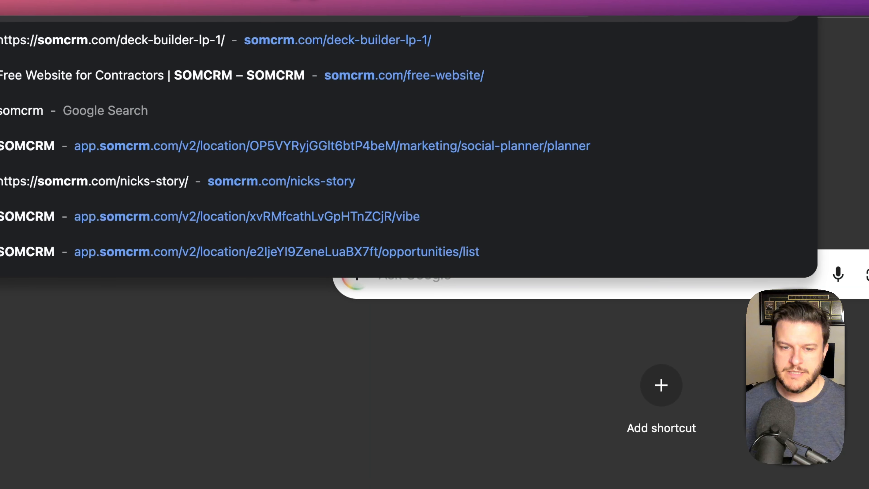
key(Return)
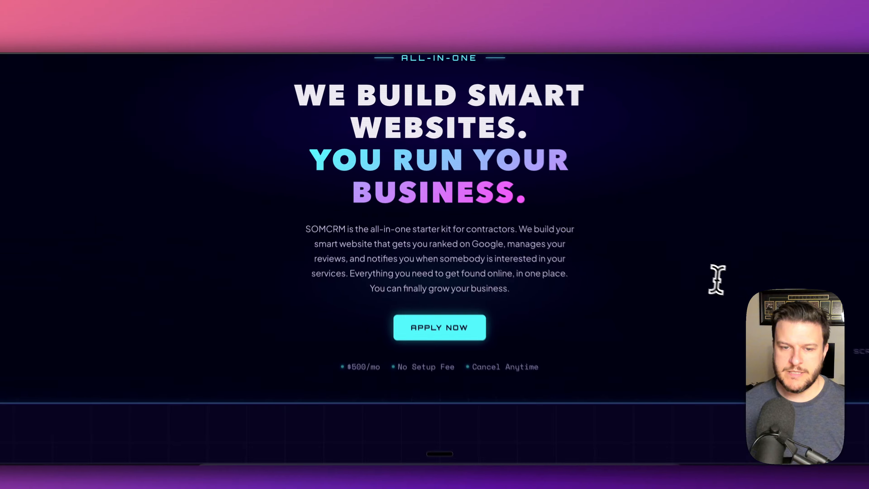
scroll(701, 267, down, 20)
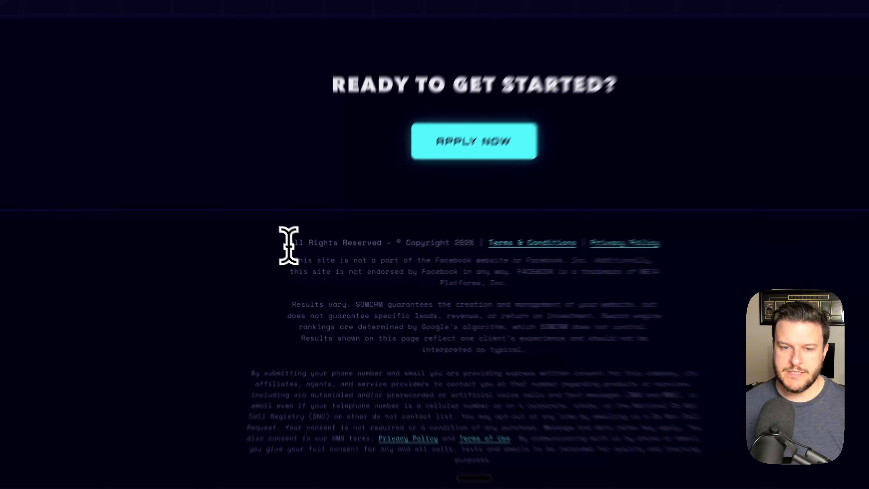
drag(303, 258, 494, 319)
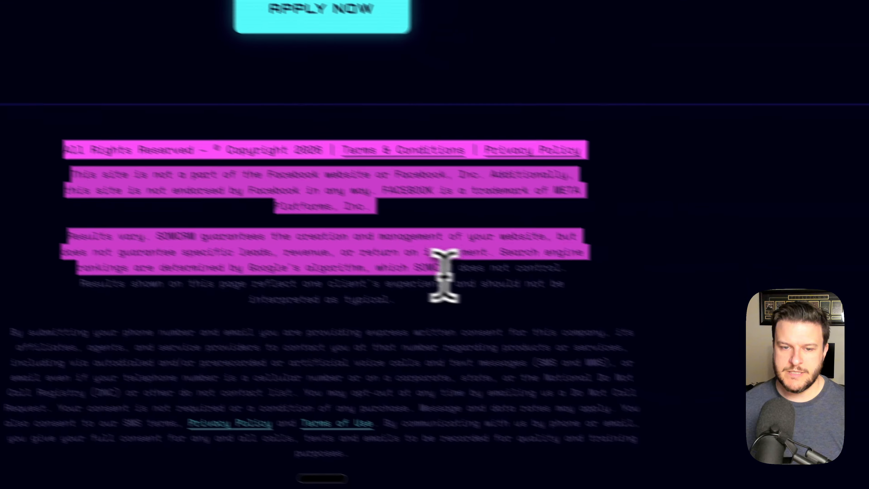
drag(444, 274, 458, 429)
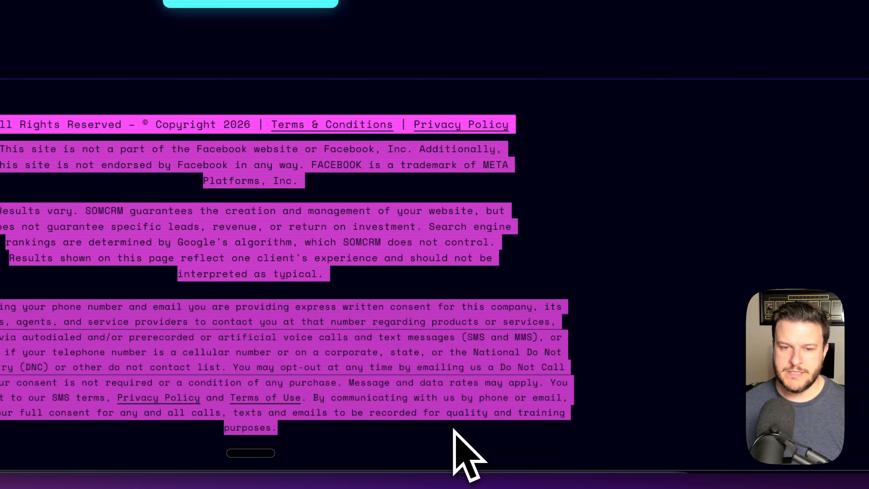
right_click(422, 347)
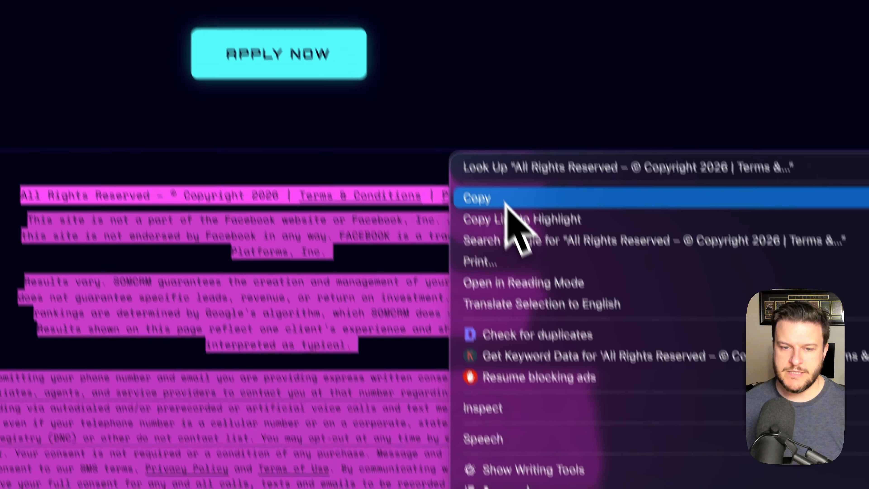
click(479, 127)
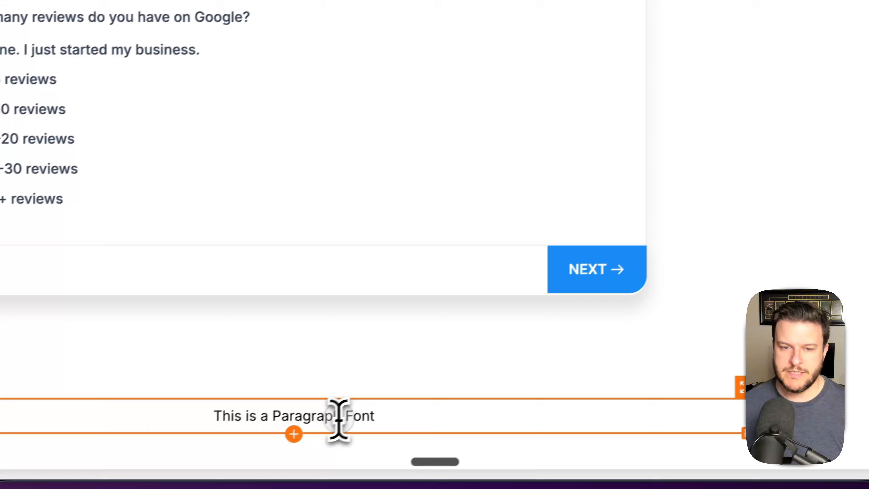
- Replace the placeholder paragraph with the pasted legal disclaimer
triple_click(357, 413)
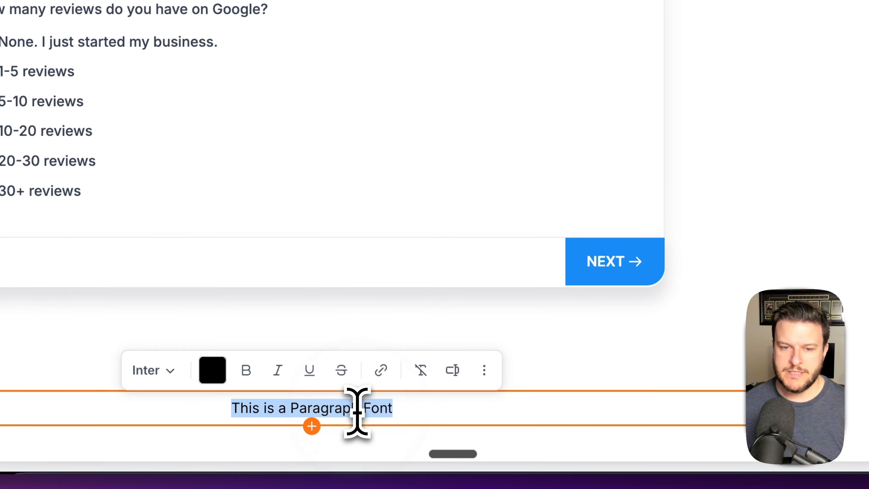
key(super+v)
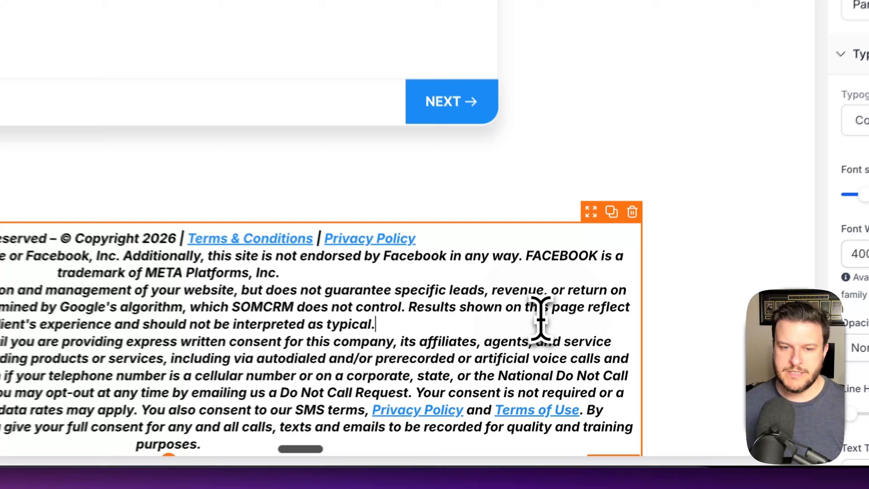
key(super+a)
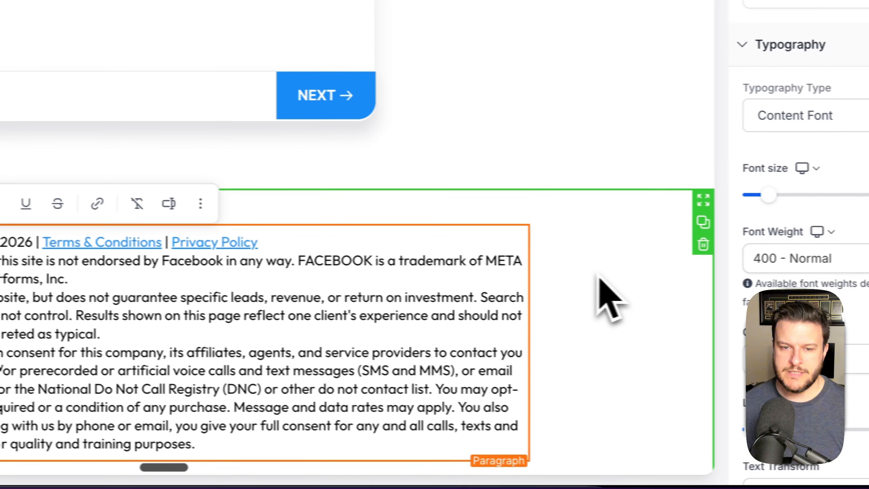
- Recolour the footer disclaimer text light gray
click(597, 273)
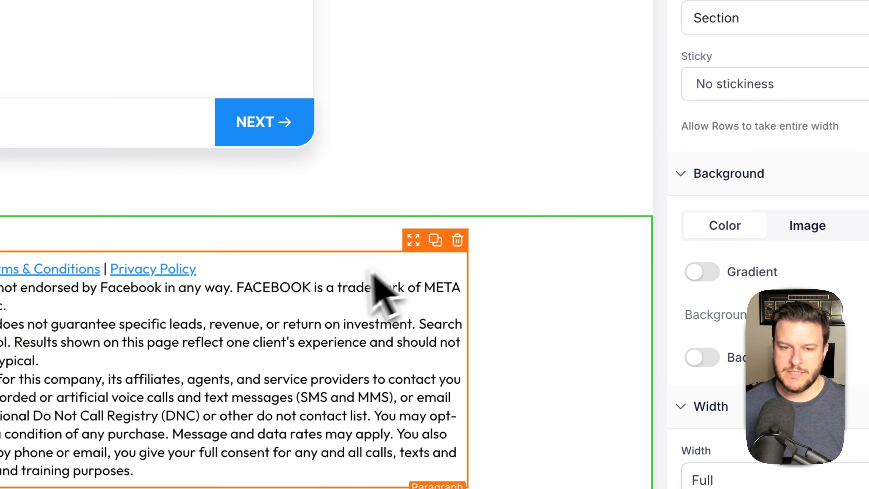
click(339, 275)
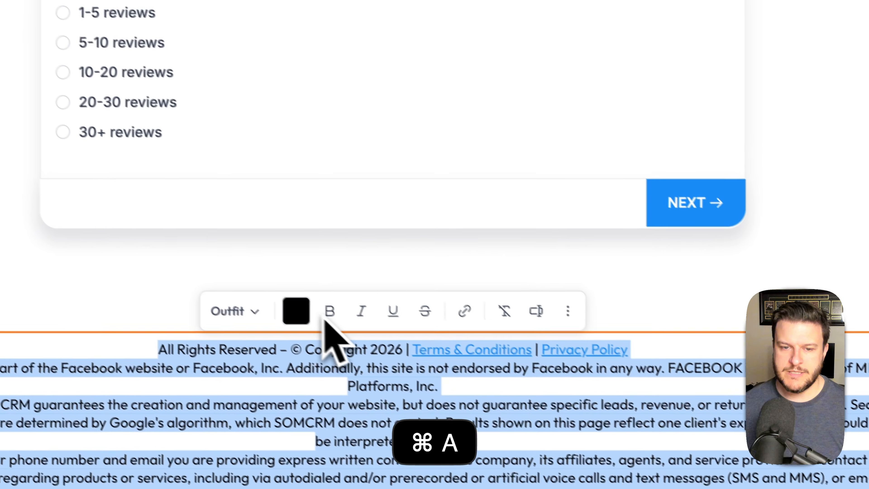
click(324, 327)
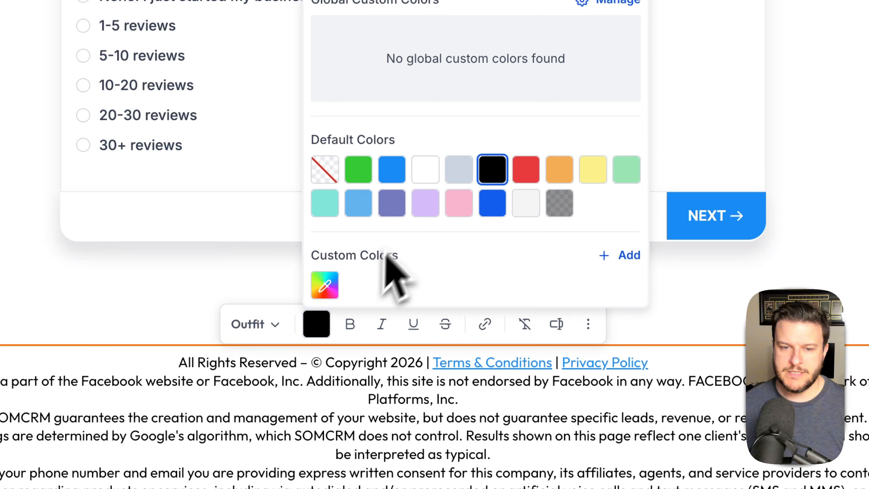
click(460, 171)
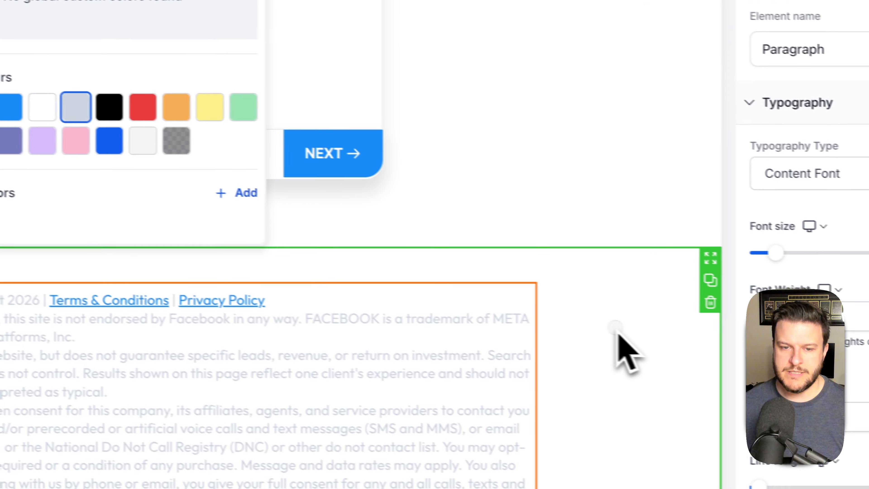
click(551, 291)
scroll(552, 165, up, 5)
scroll(548, 163, down, 5)
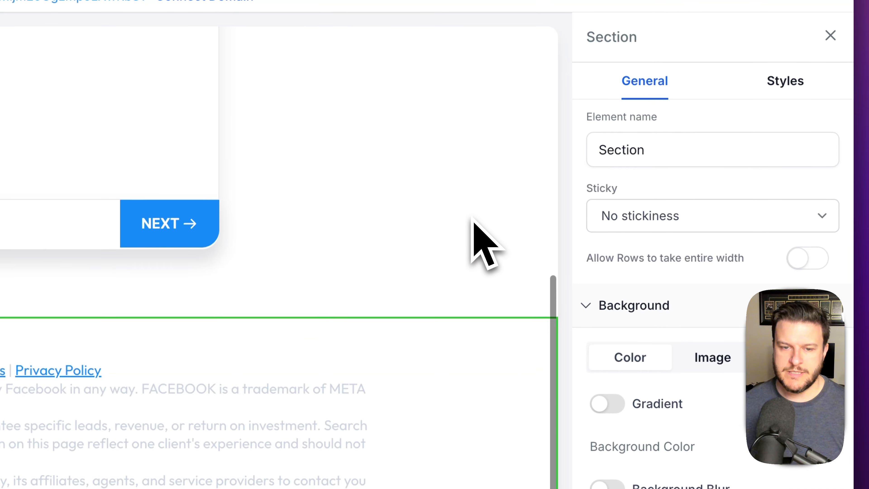
- Try 0 px top padding on the footer section, then undo it back to 140 px
click(785, 81)
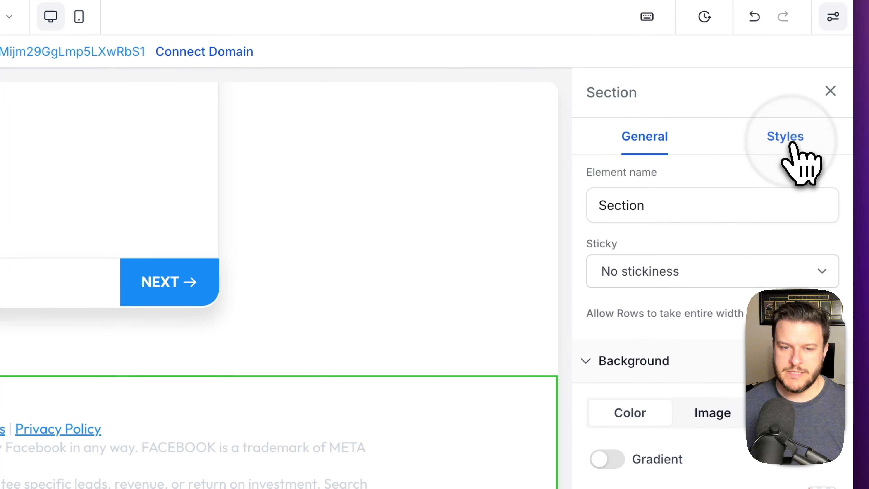
click(715, 184)
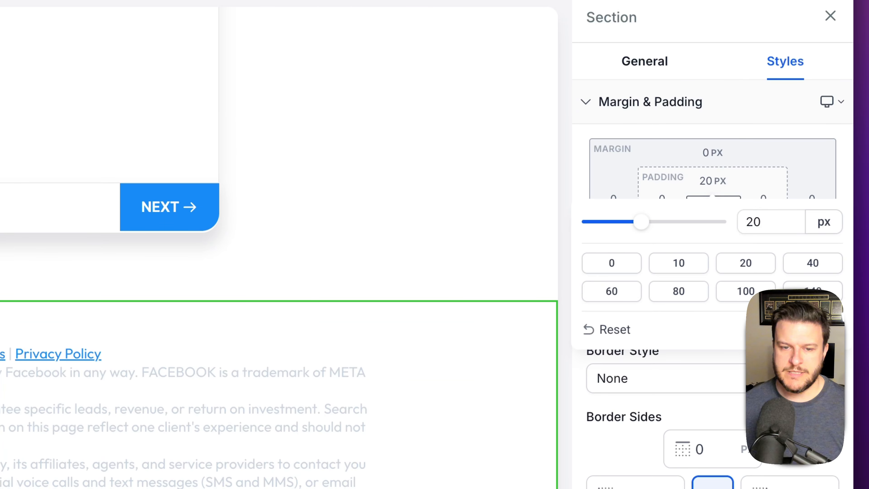
click(614, 266)
click(454, 220)
scroll(476, 335, up, 6)
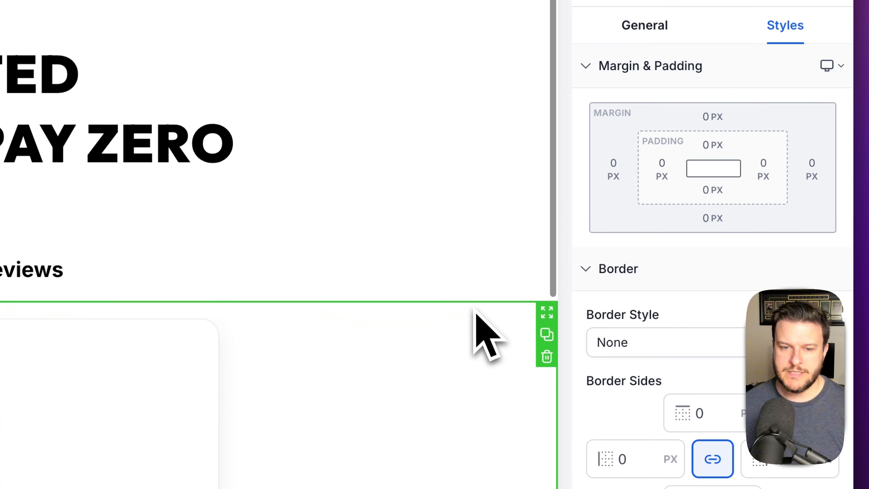
scroll(471, 338, down, 4)
scroll(476, 335, down, 5)
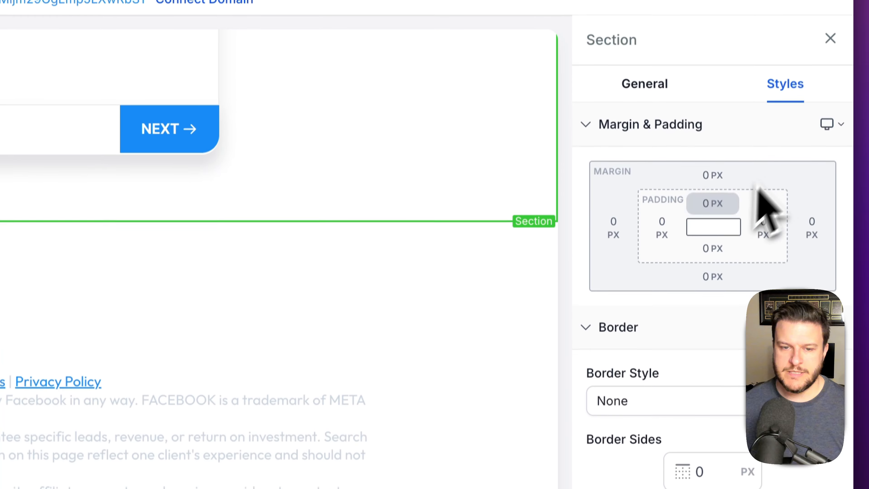
key(ctrl+z)
click(713, 181)
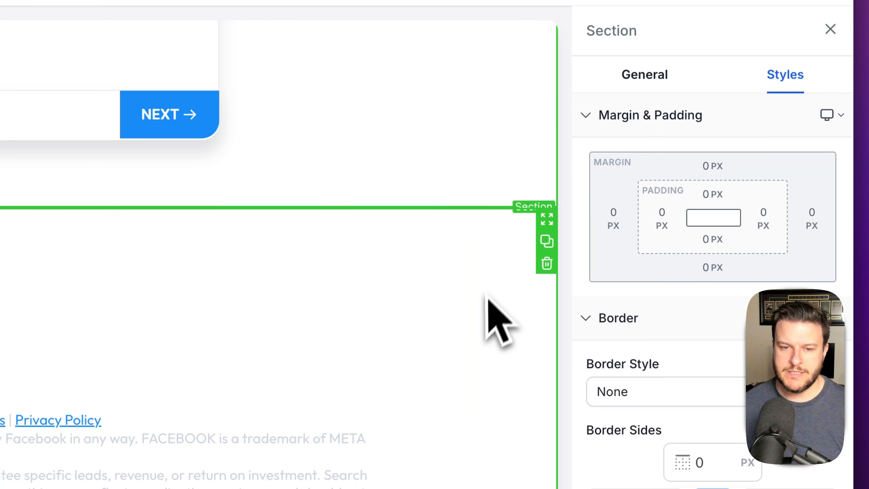
scroll(460, 344, down, 2)
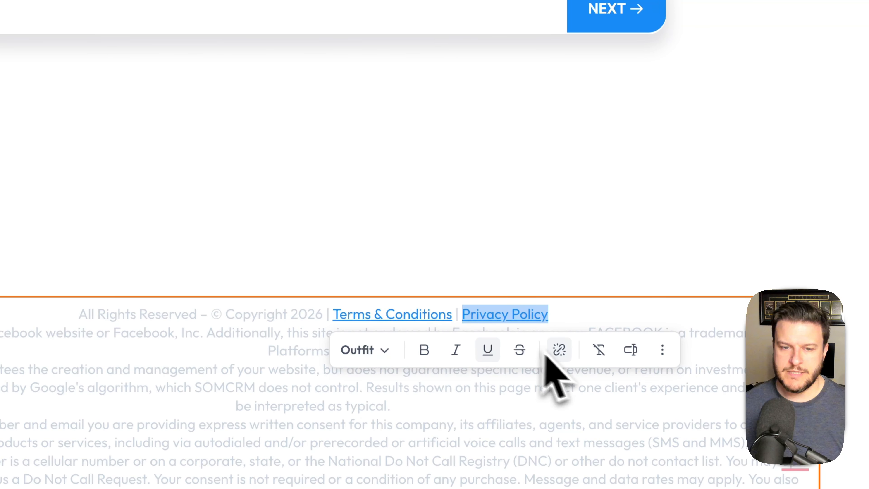
- Keep the existing Privacy Policy link and add blank lines between the footer's paragraphs
click(560, 351)
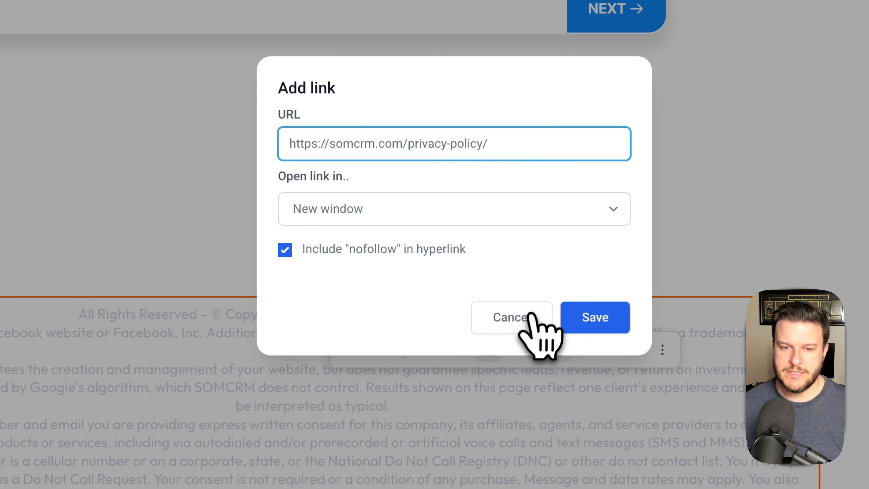
click(568, 326)
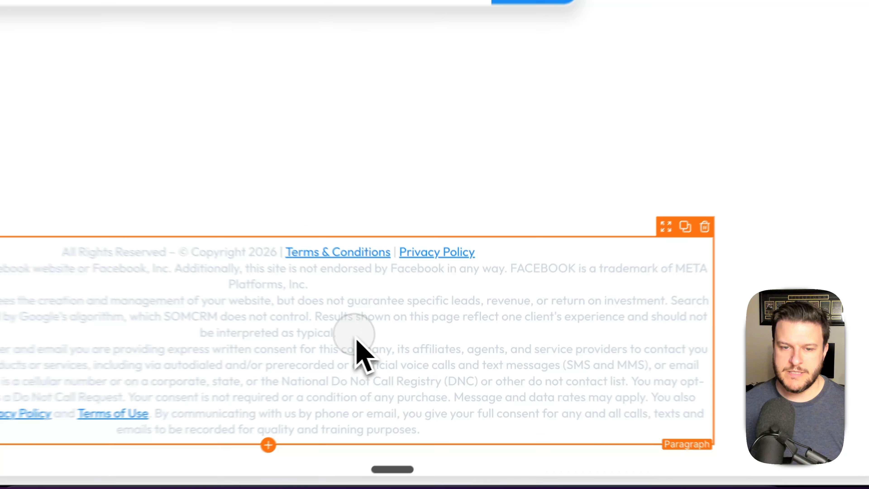
click(411, 345)
key(Return)
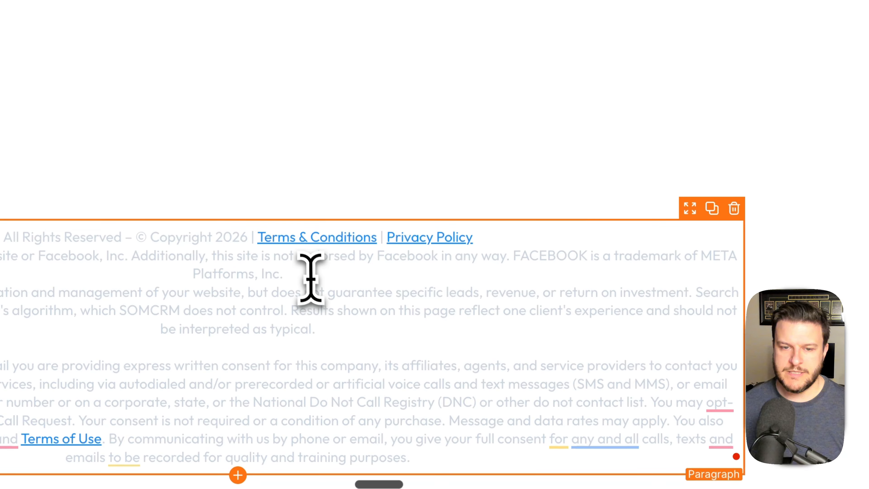
key(Return)
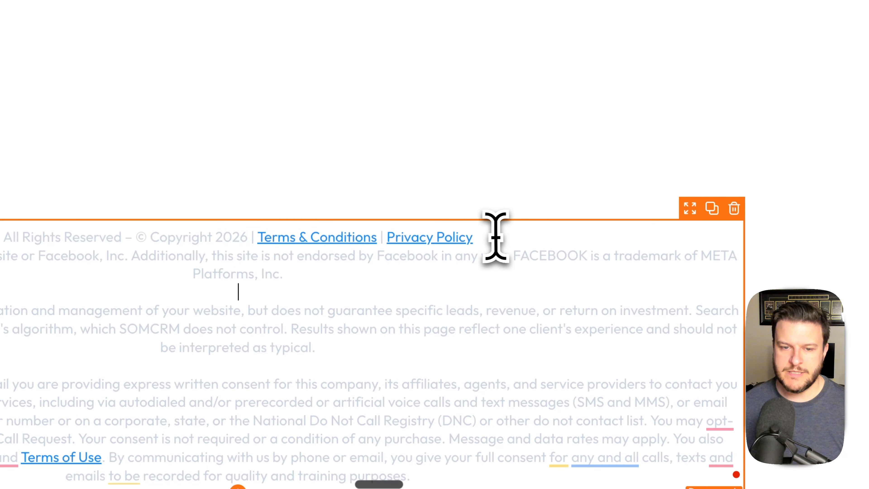
key(Return)
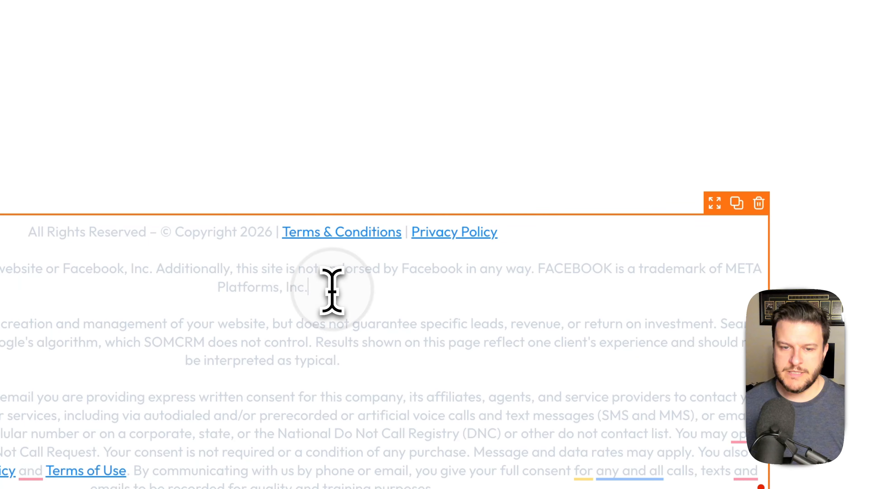
- Select the Terms & Conditions link text in the footer
key(super+a)
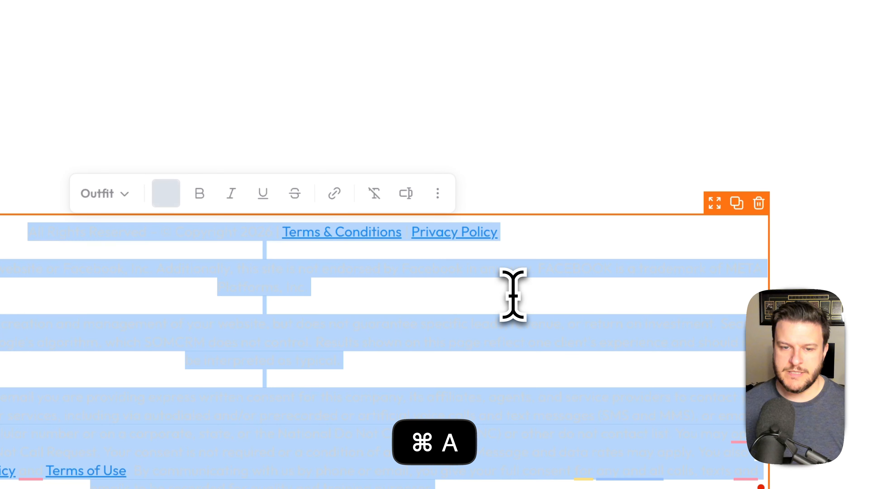
click(434, 279)
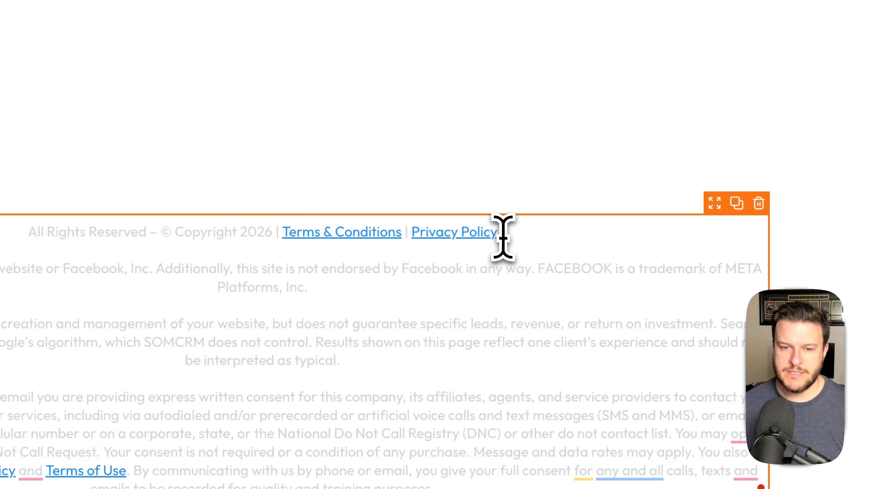
drag(304, 237, 284, 238)
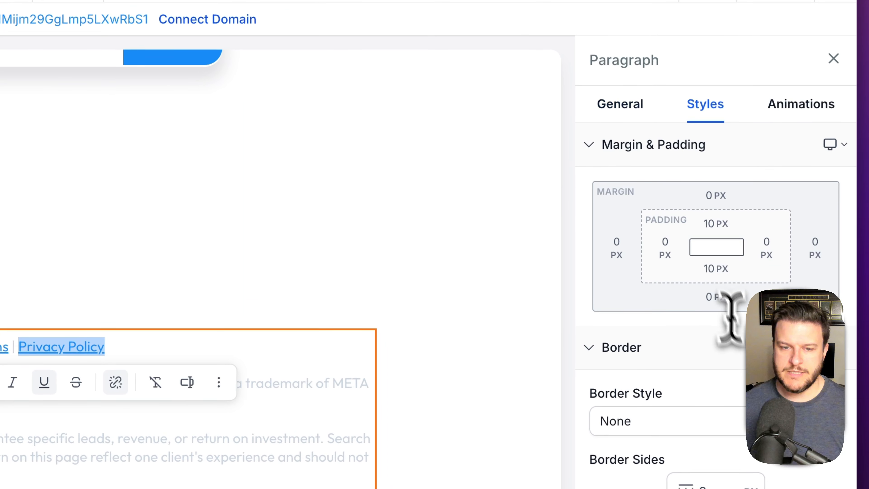
- Set the footer paragraph's text colour to Gray
scroll(741, 336, down, 4)
scroll(722, 294, down, 5)
click(621, 109)
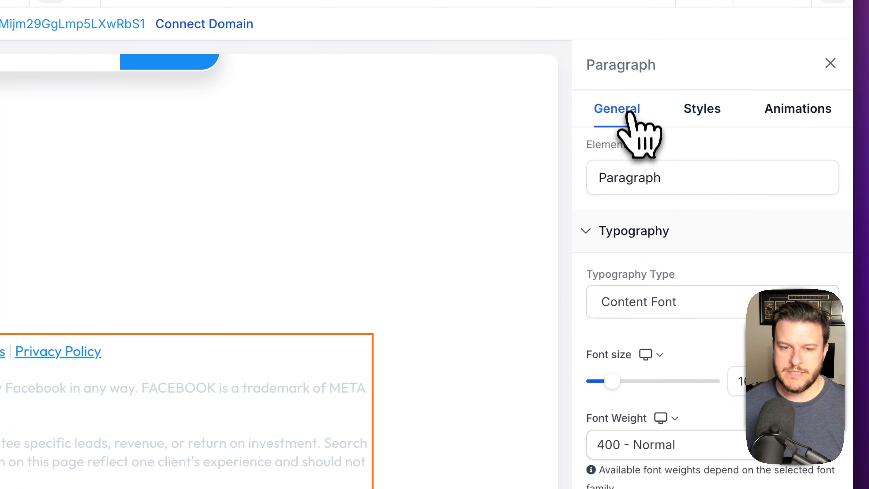
scroll(728, 291, down, 7)
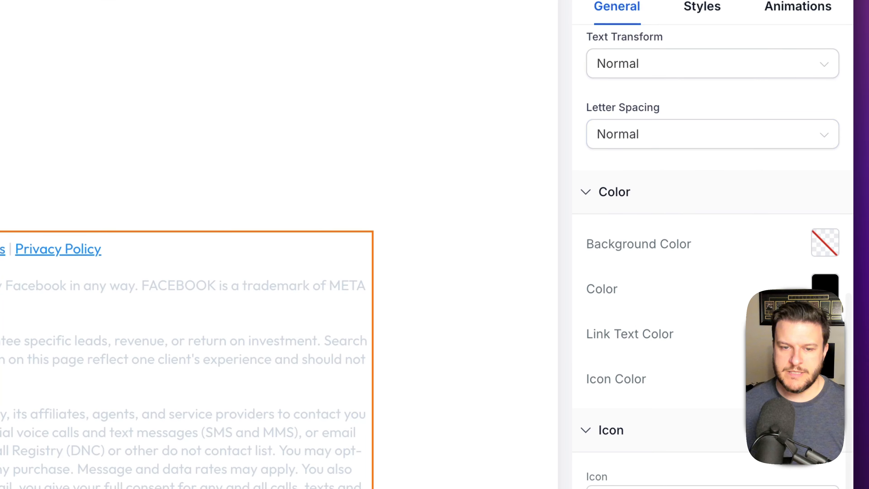
click(829, 336)
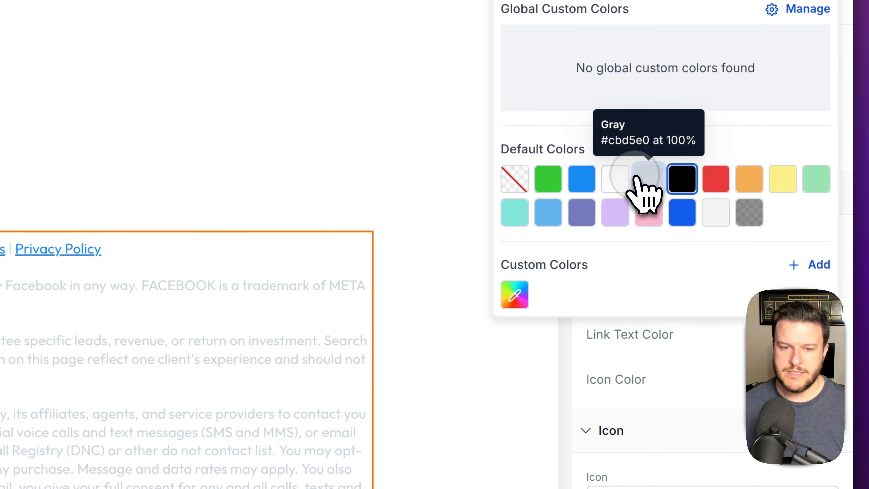
click(647, 179)
click(439, 294)
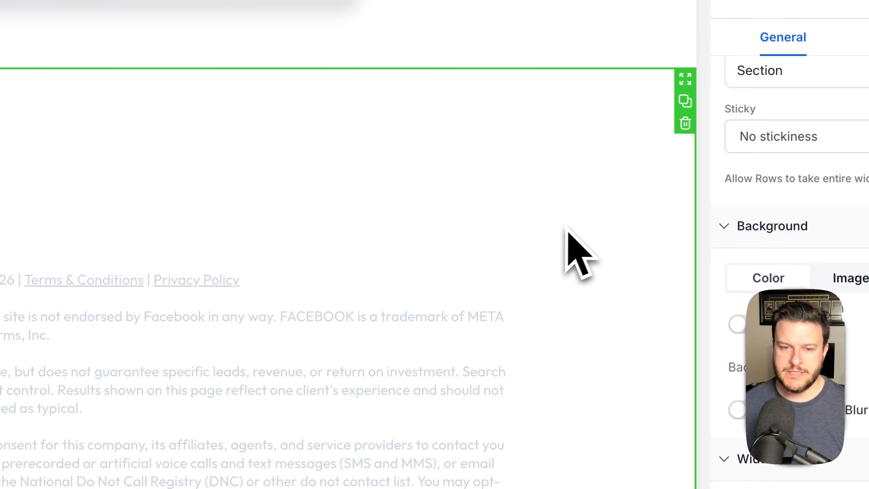
- Set all of the footer text to 12 px font size
click(439, 332)
key(super+a)
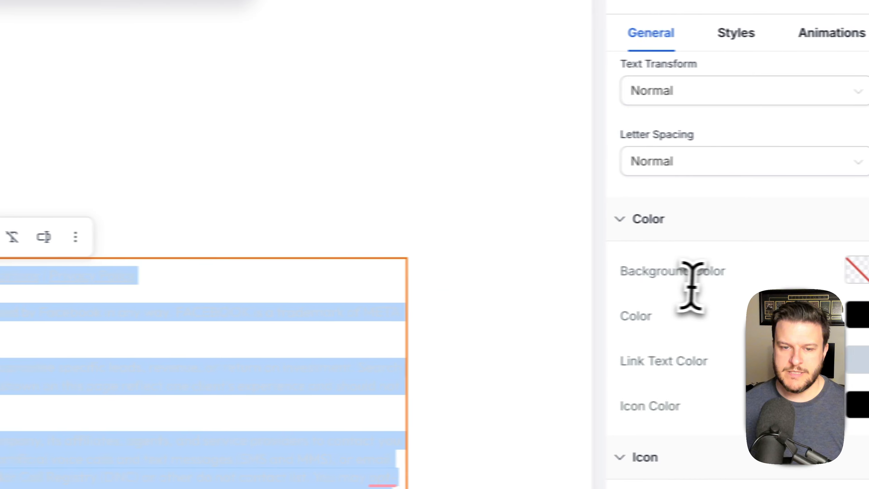
scroll(691, 285, up, 5)
scroll(661, 288, up, 5)
drag(757, 205, 731, 207)
text(12)
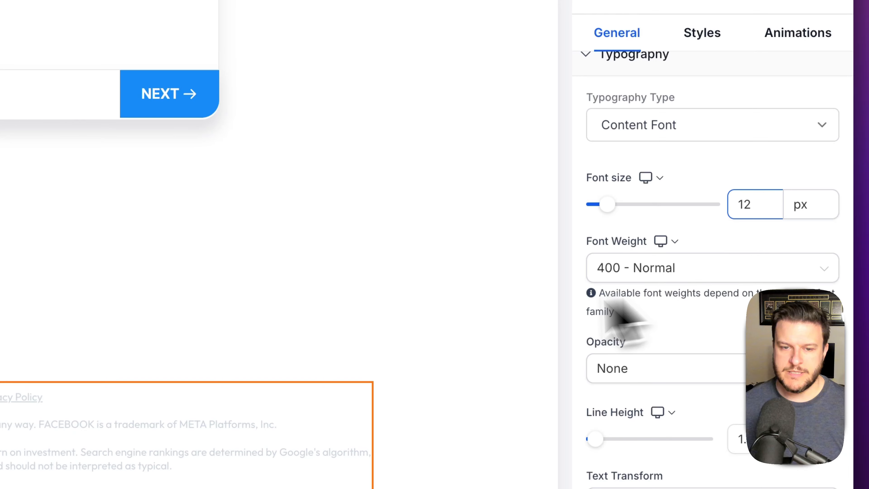
click(472, 310)
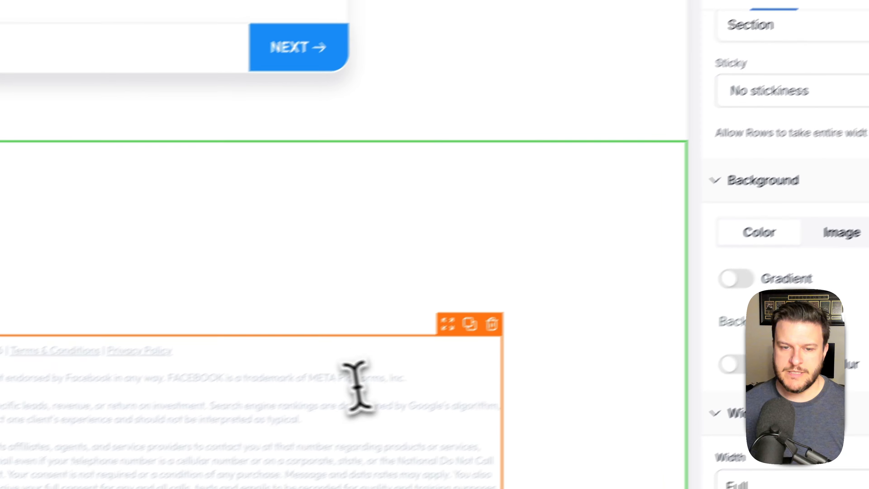
- Set the footer text font weight to 200 - Extra Light
click(232, 434)
key(super+a)
click(815, 201)
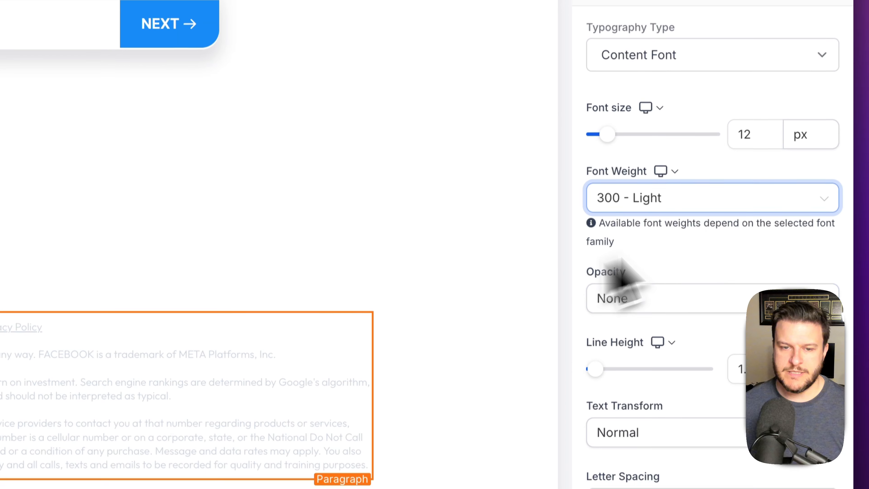
click(752, 202)
click(688, 264)
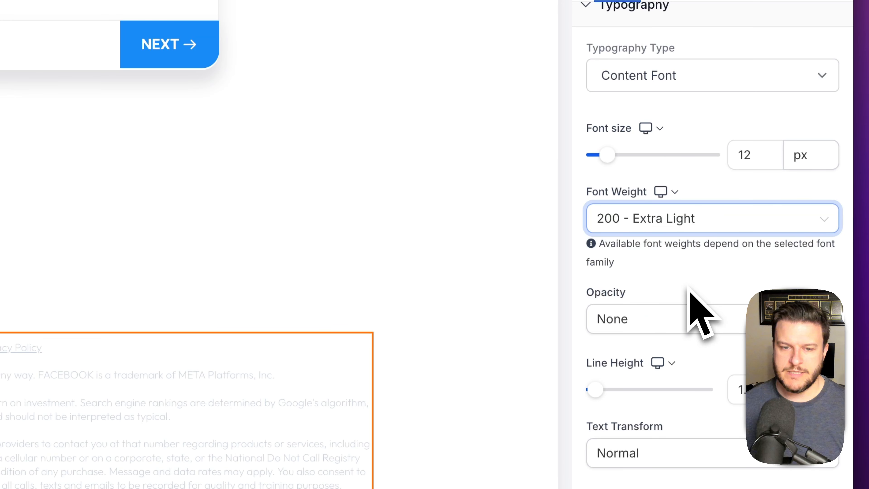
click(492, 310)
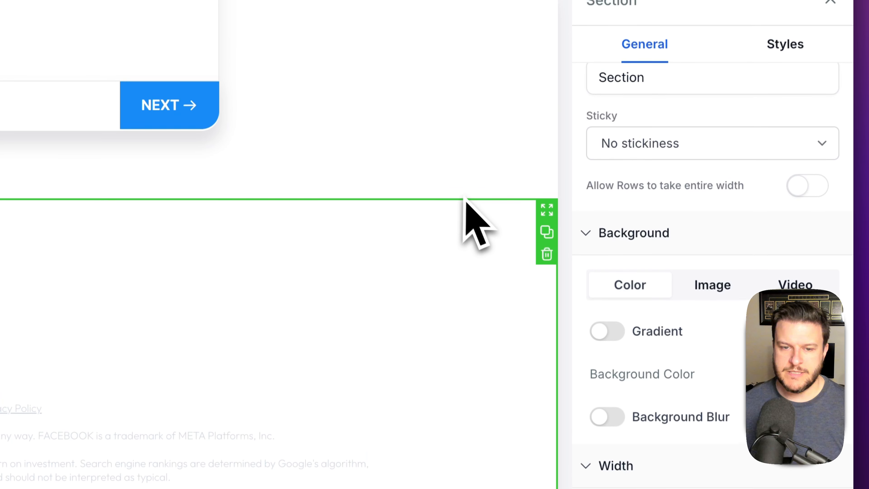
- Save the funnel page
scroll(470, 230, up, 5)
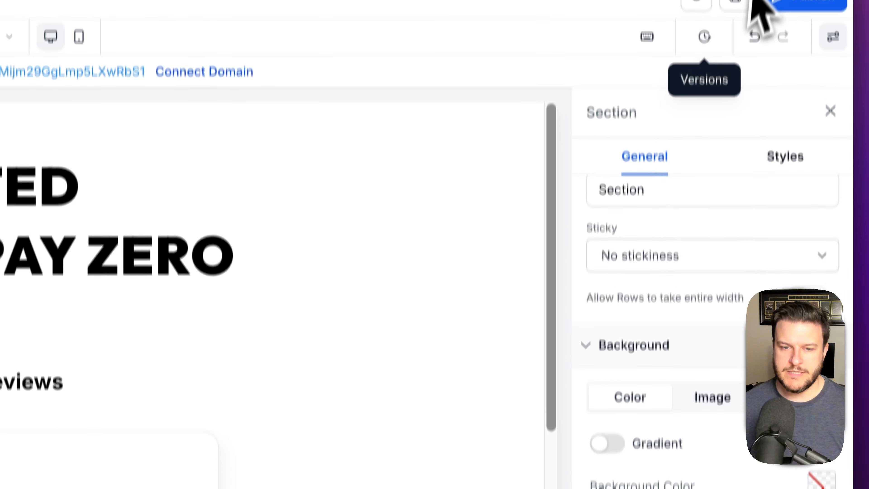
click(736, 37)
scroll(548, 260, down, 10)
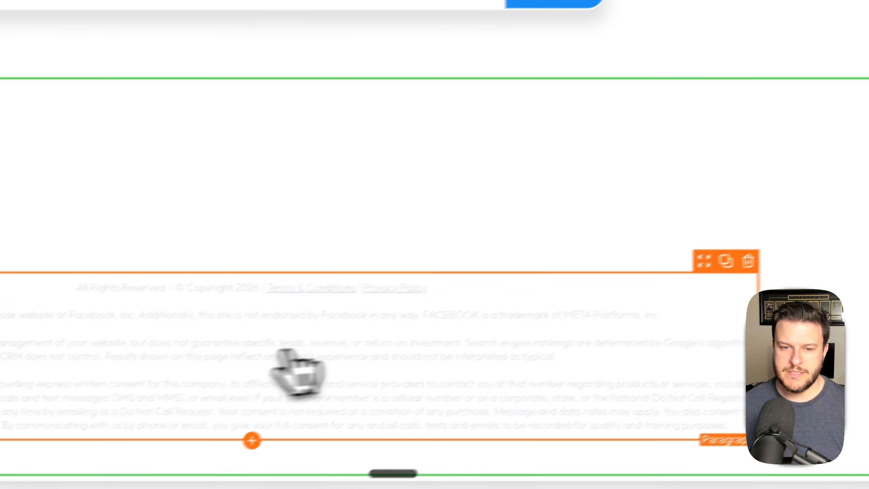
- Restore the footer text colour to gray (#cbd5e0) and save the page
click(652, 351)
key(super+a)
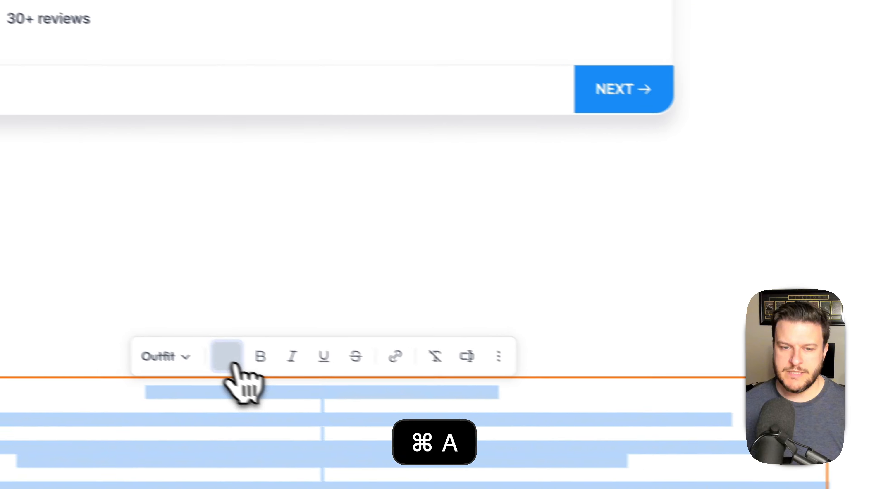
click(264, 365)
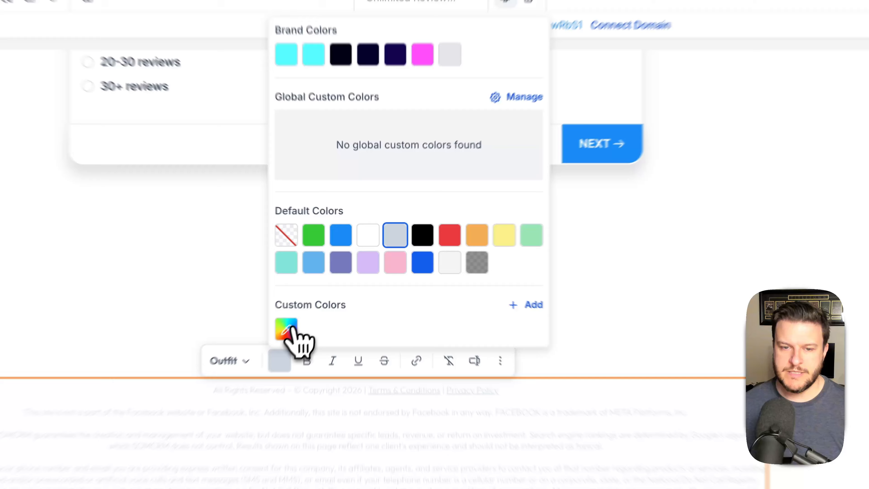
click(321, 295)
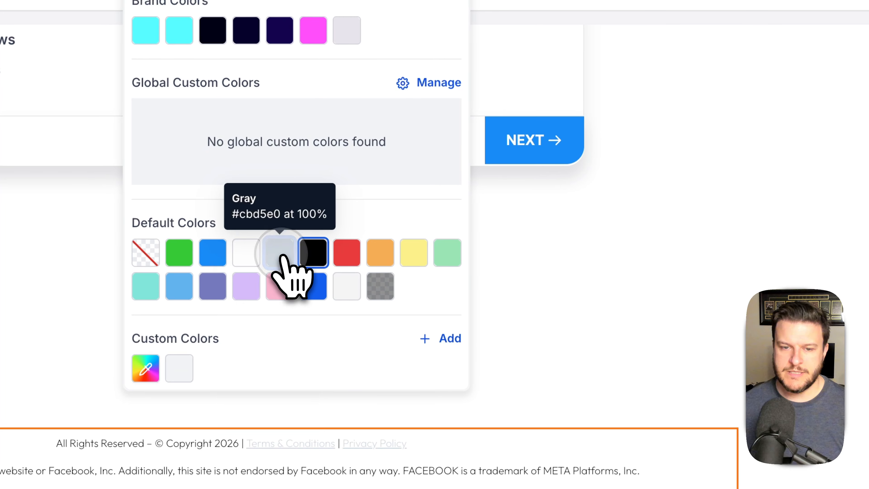
click(282, 260)
click(815, 189)
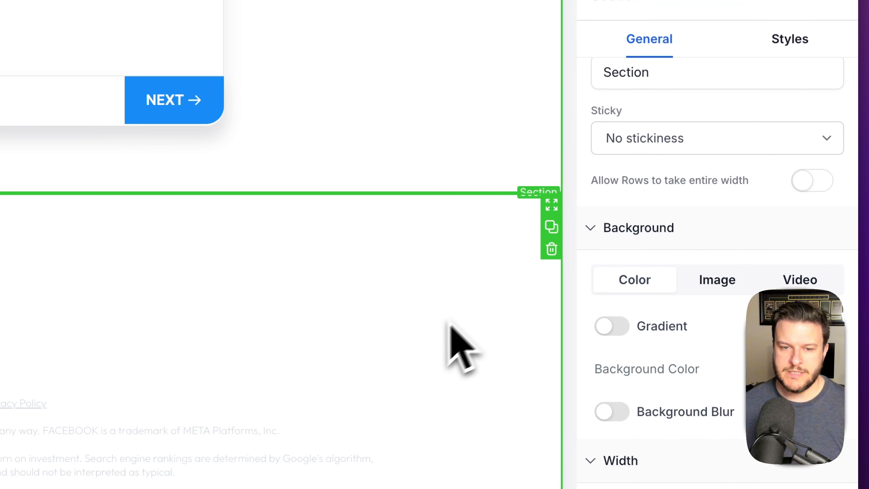
scroll(424, 305, up, 3)
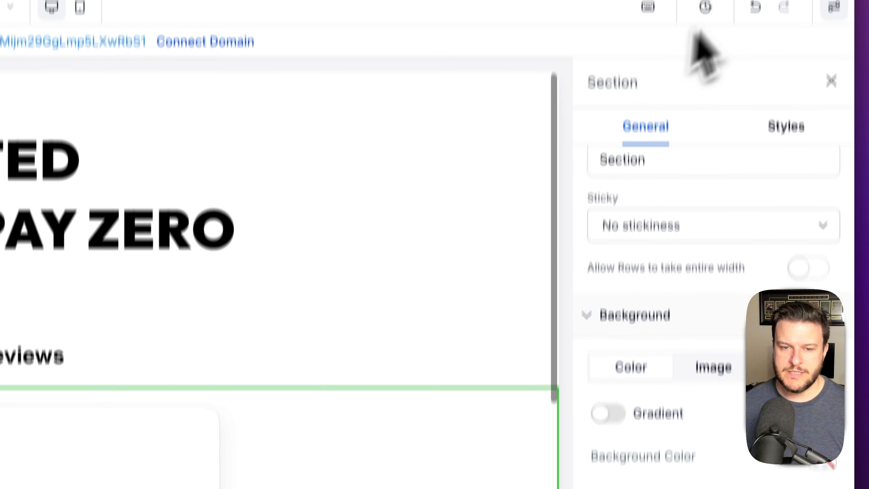
click(739, 39)
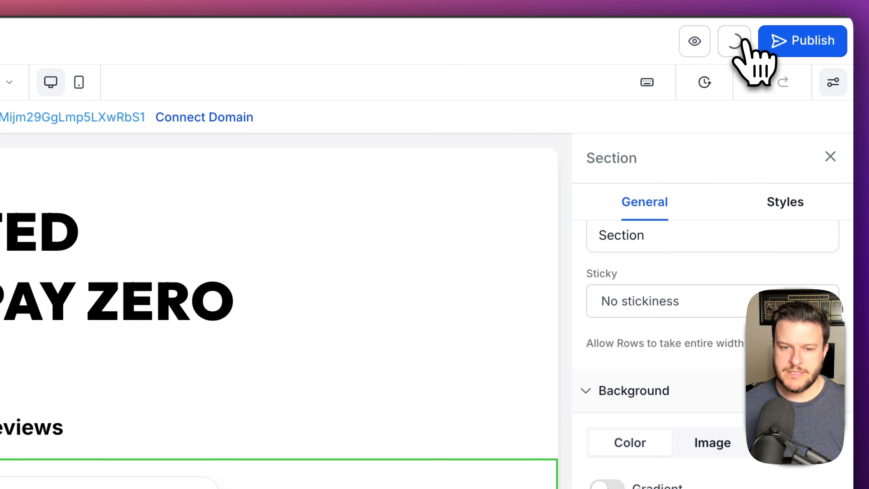
- In the mobile layout, set the survey row's left, top and bottom padding to 0 px and save
click(79, 83)
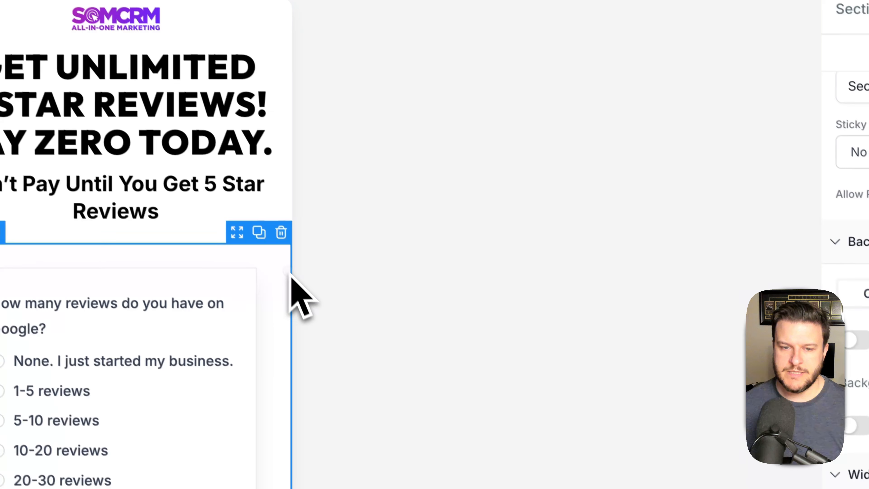
click(414, 420)
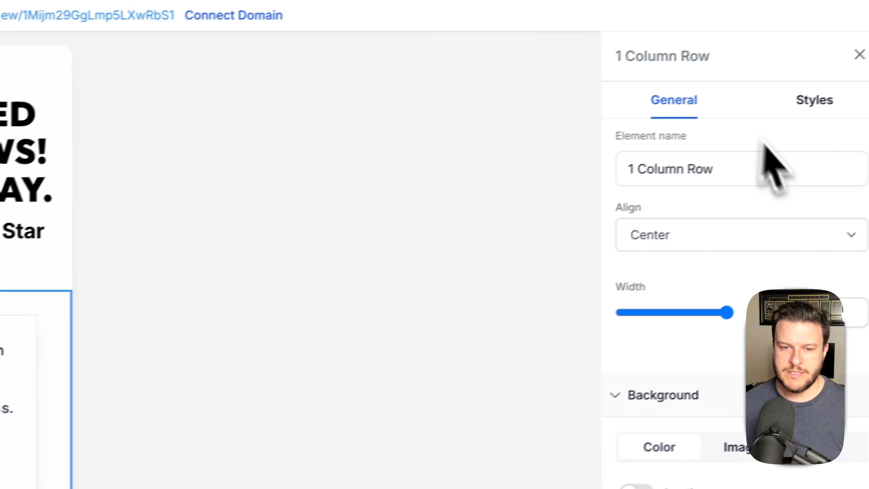
click(815, 103)
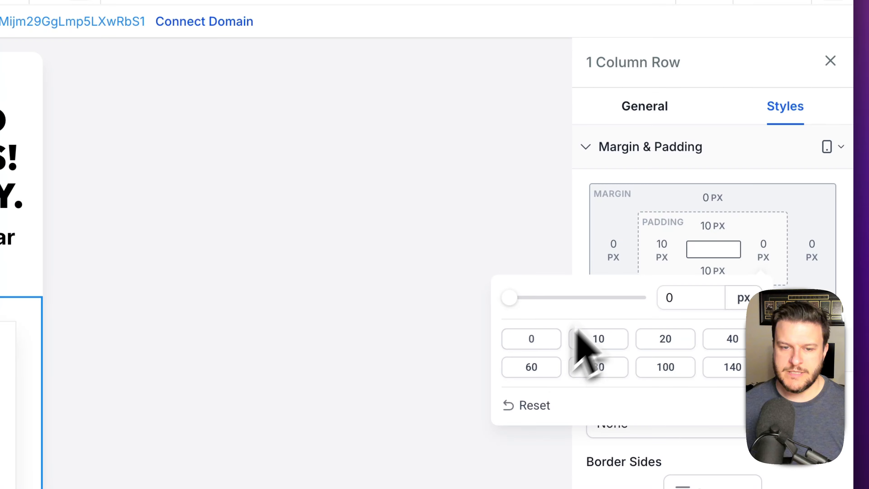
click(661, 246)
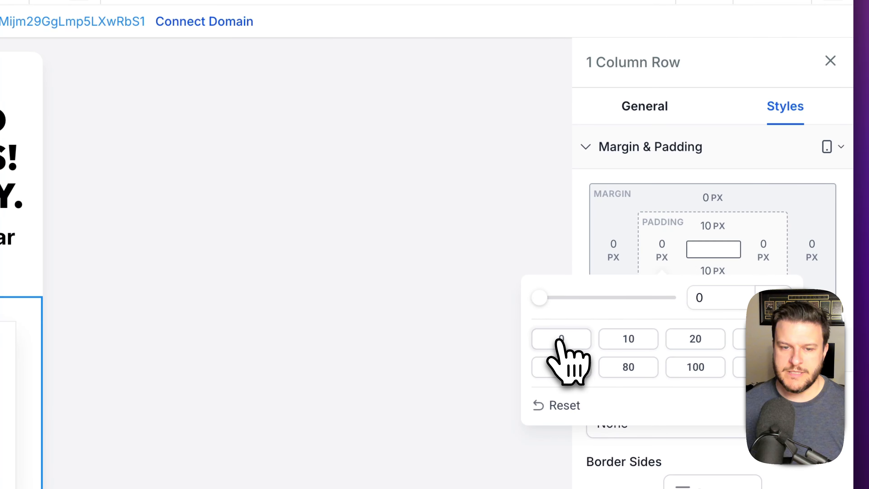
click(702, 223)
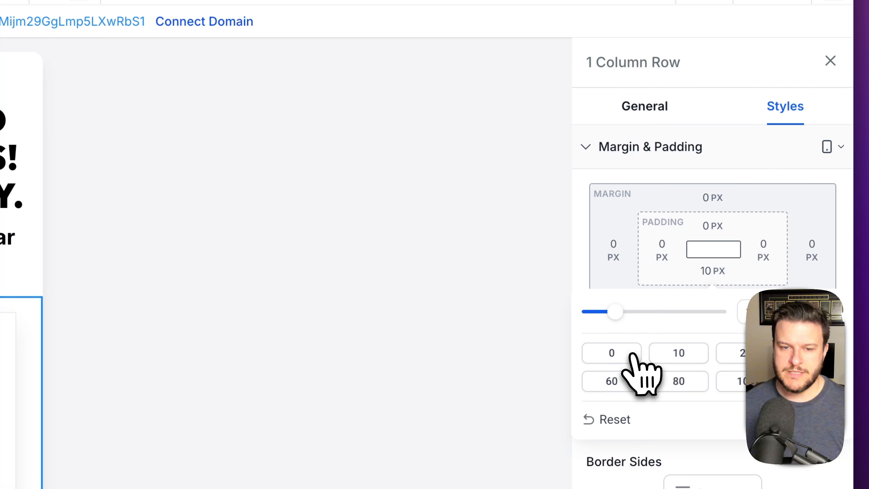
click(632, 355)
click(395, 342)
scroll(34, 250, down, 3)
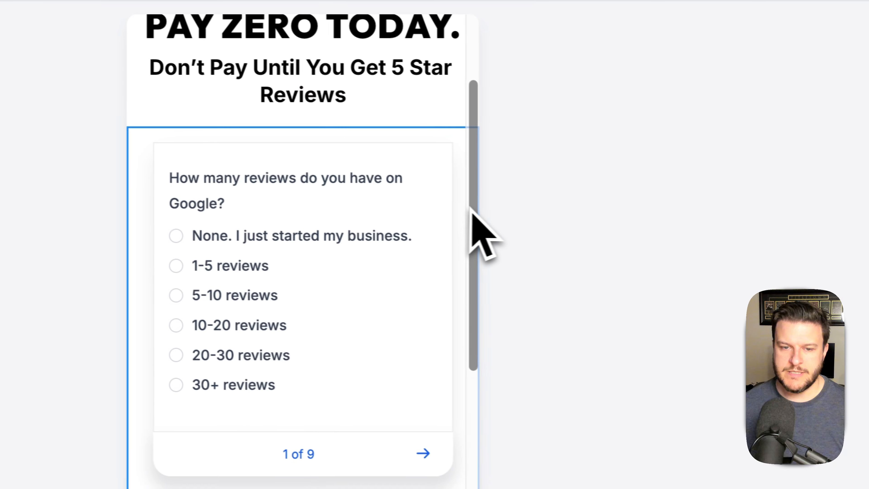
scroll(388, 301, up, 4)
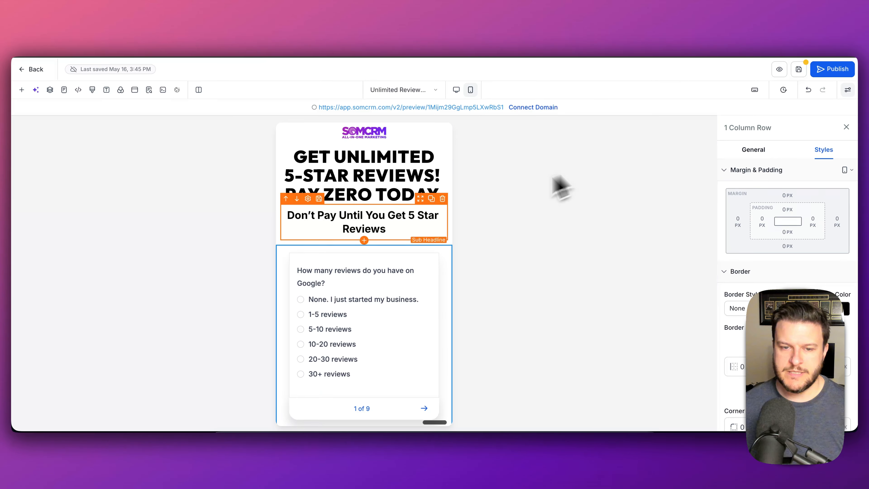
scroll(414, 227, down, 5)
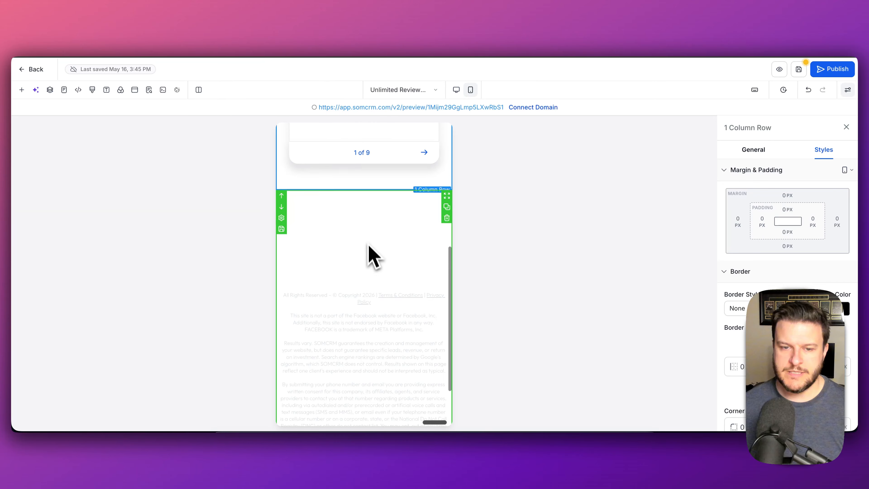
scroll(380, 291, up, 5)
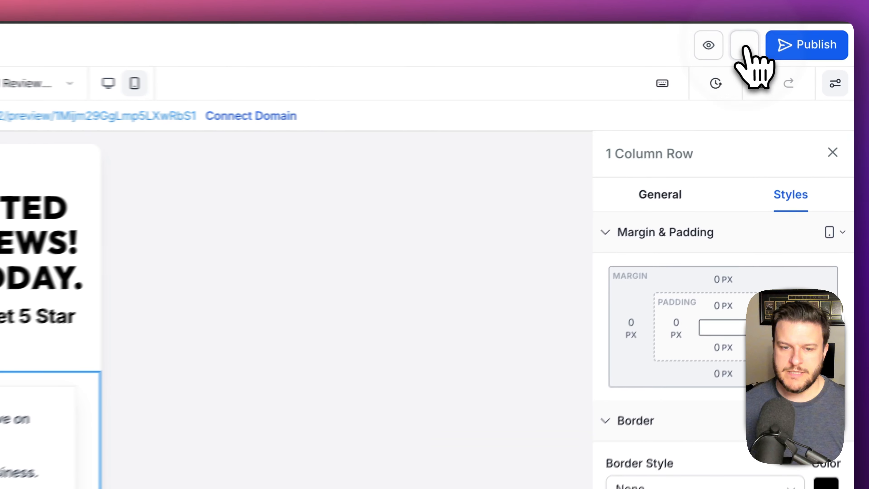
click(745, 44)
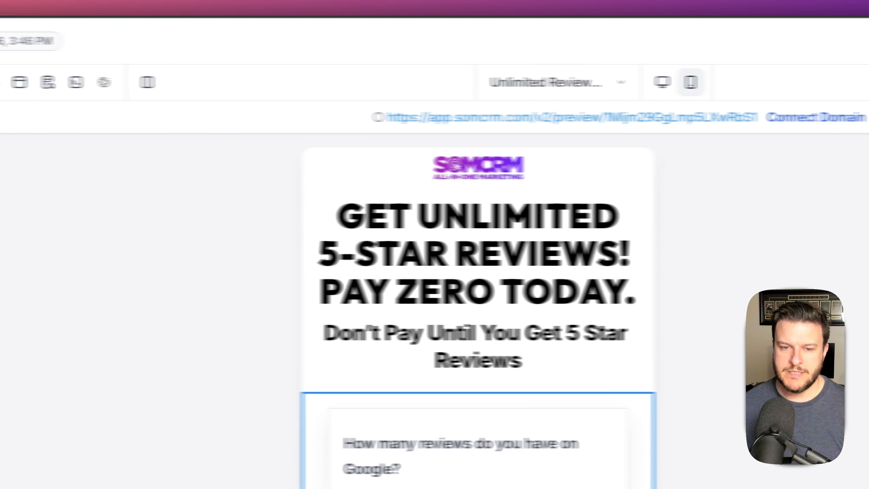
- Preview the page full width, then return to the editor in desktop layout
key(ctrl+Tab)
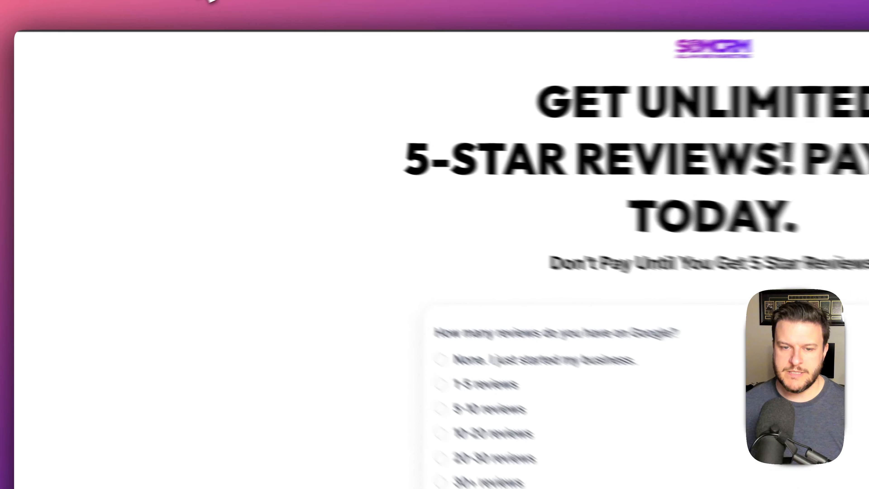
click(129, 36)
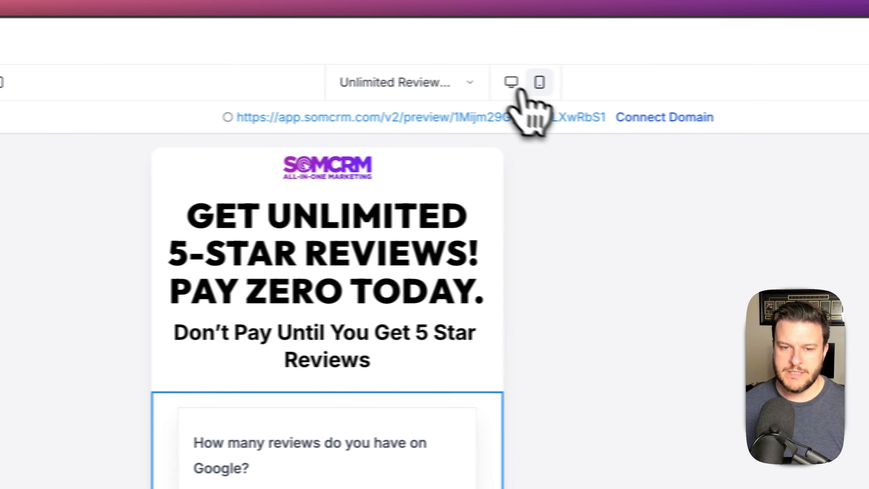
click(528, 90)
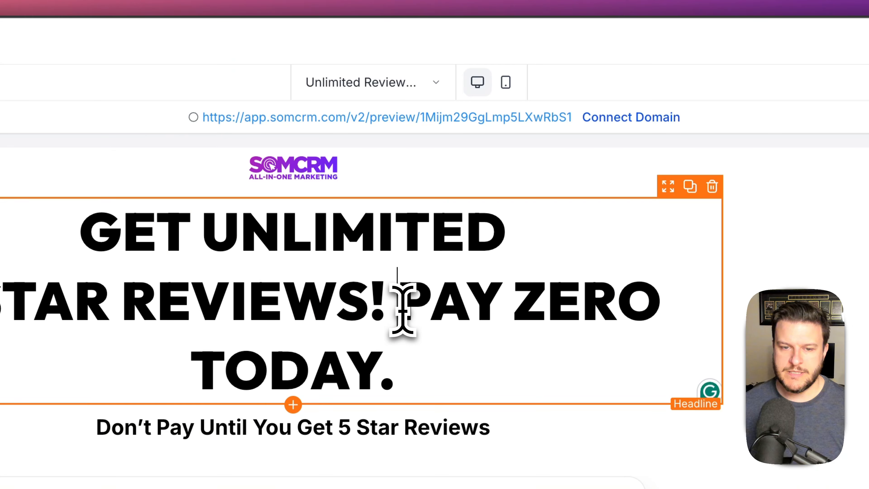
- Put PAY ZERO TODAY. on its own line and join 5-STAR onto the first headline line
key(Return)
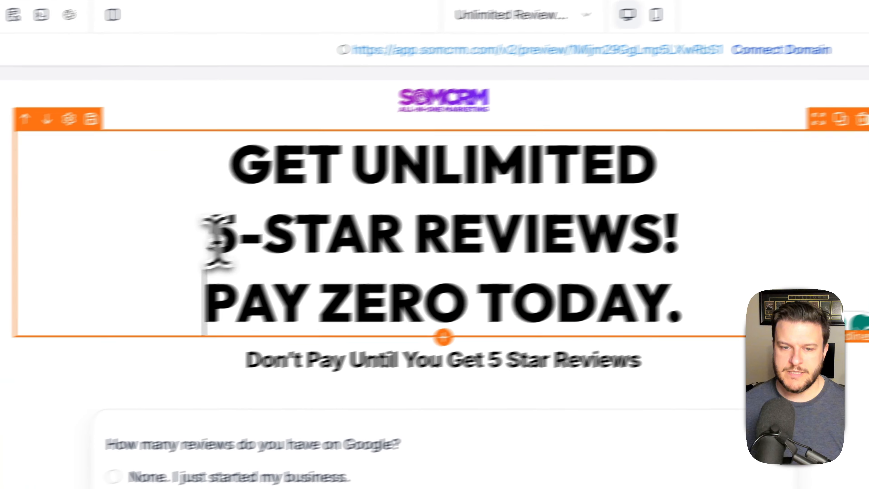
click(212, 239)
key(BackSpace)
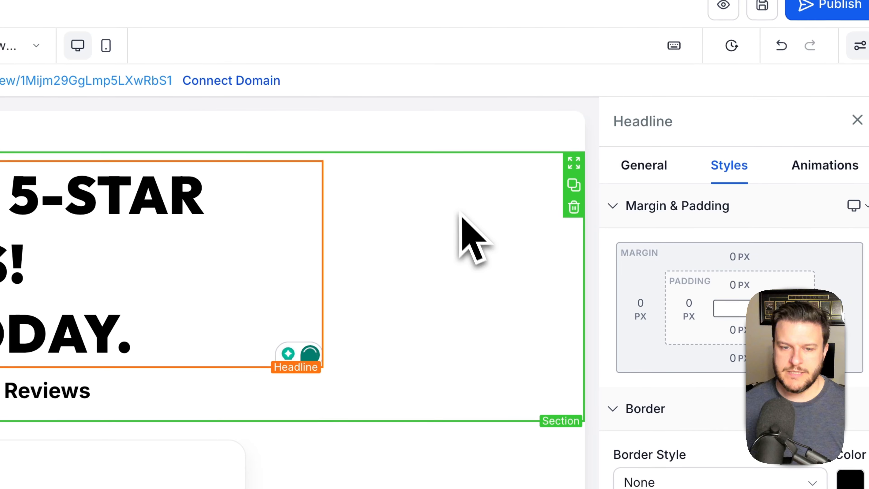
- Stretch the headline row to 100% width
click(450, 214)
click(272, 202)
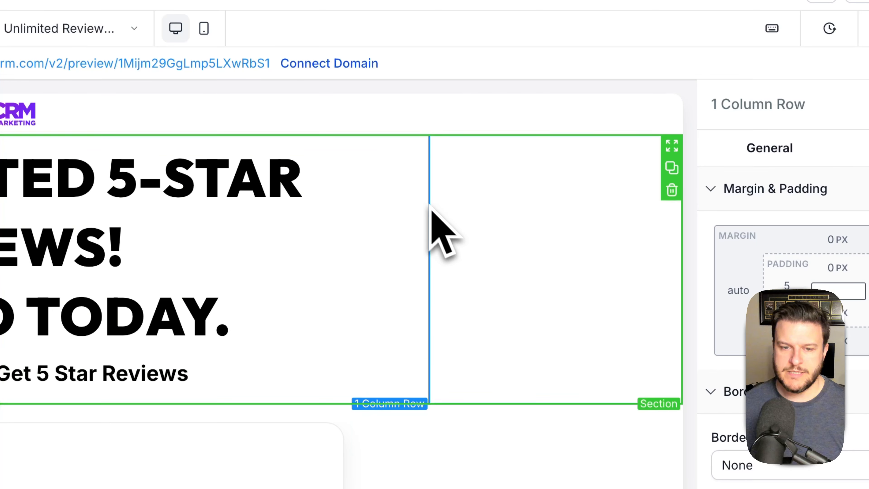
click(769, 148)
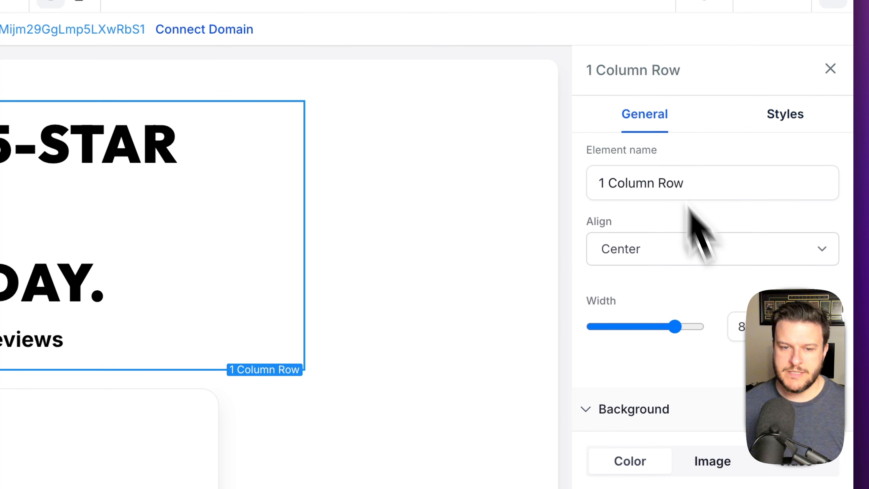
drag(682, 331, 697, 327)
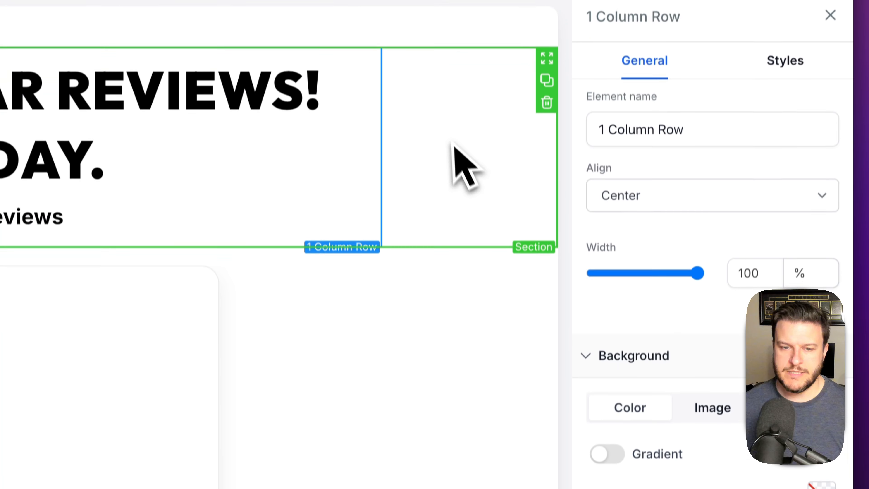
click(452, 221)
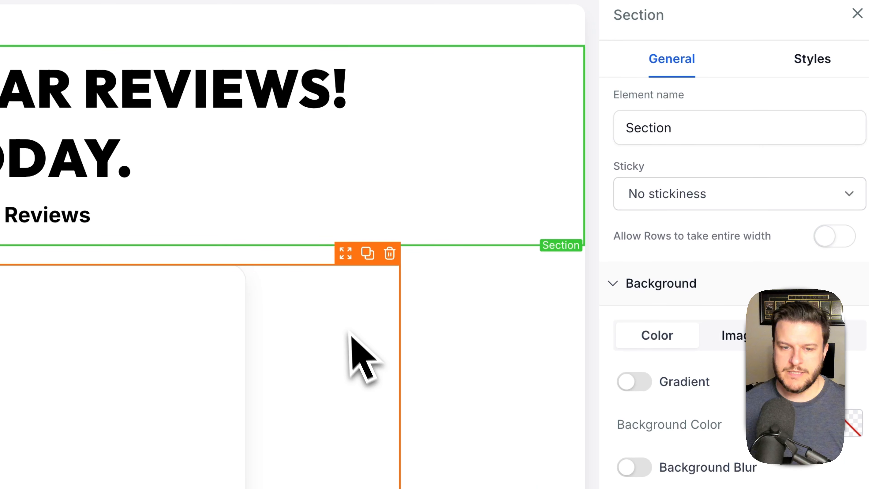
- Set the survey row's width to 95%
click(350, 319)
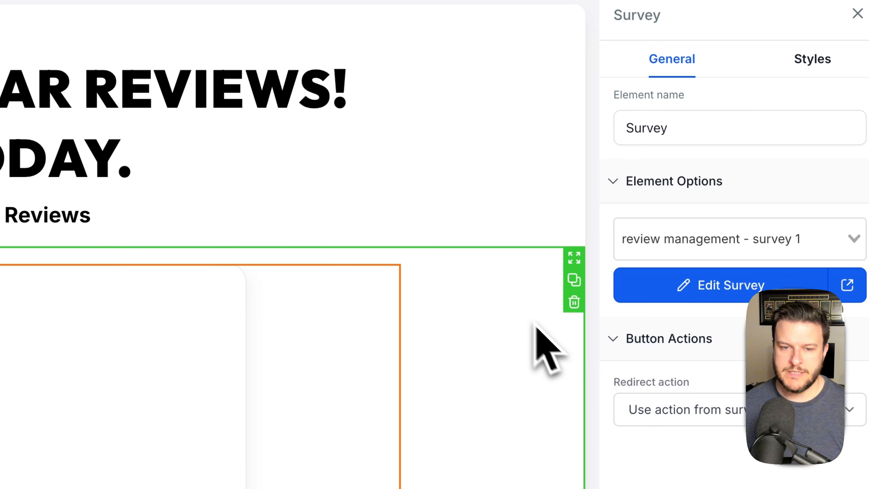
click(520, 314)
scroll(487, 334, down, 6)
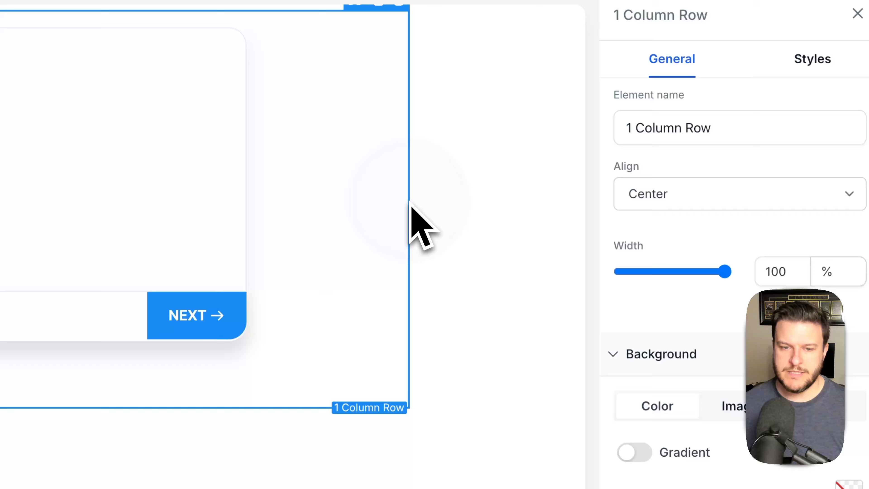
drag(725, 272, 628, 276)
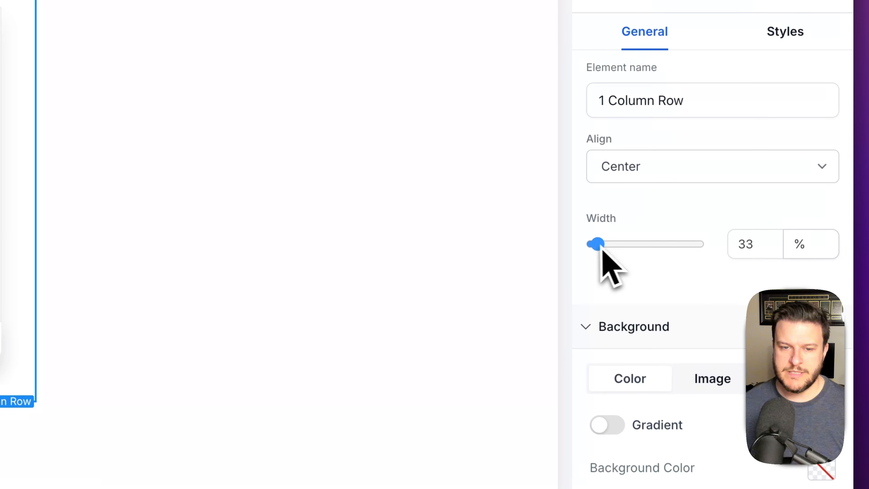
drag(602, 249, 692, 252)
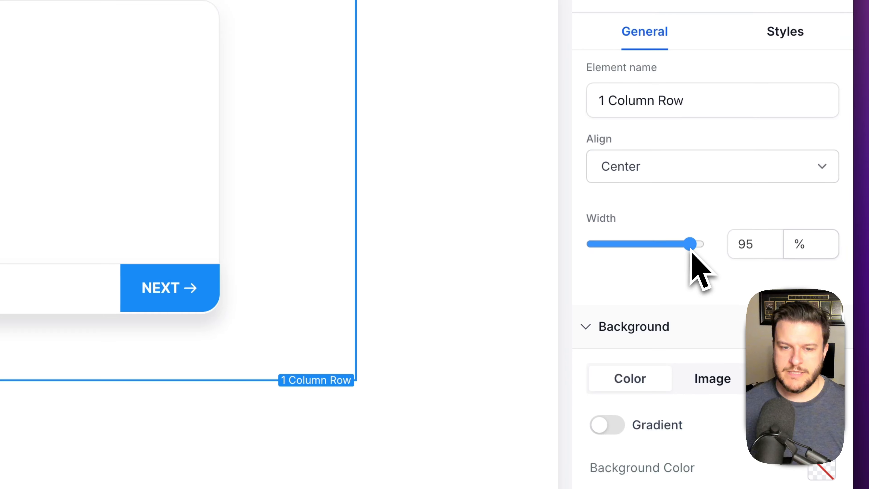
click(408, 227)
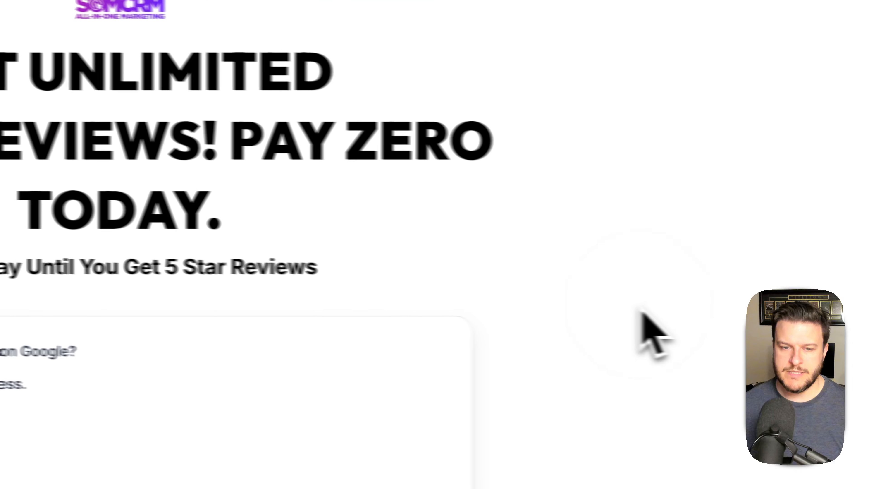
- Hard-reload with Cmd+Shift+R and view the funnel page's live preview
key(super+shift+r)
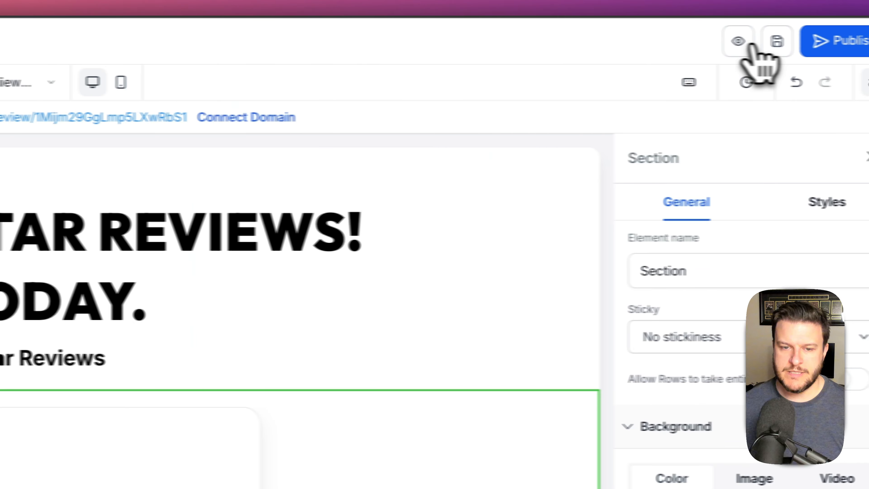
click(746, 49)
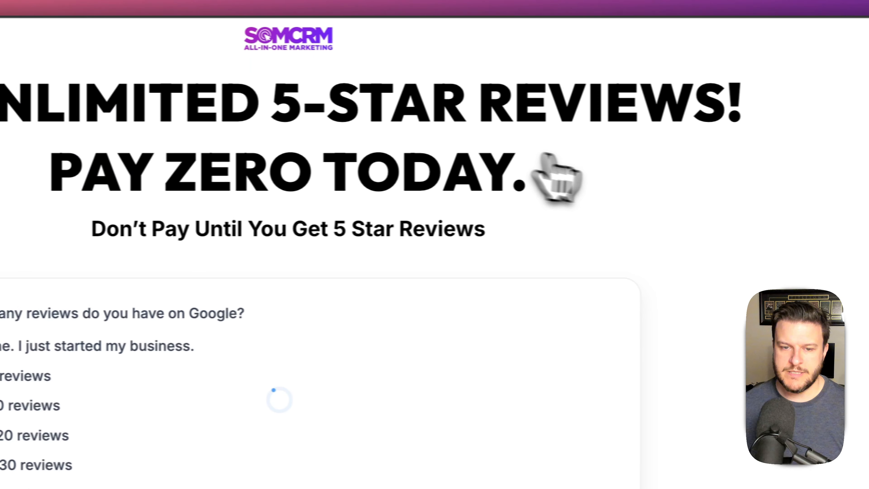
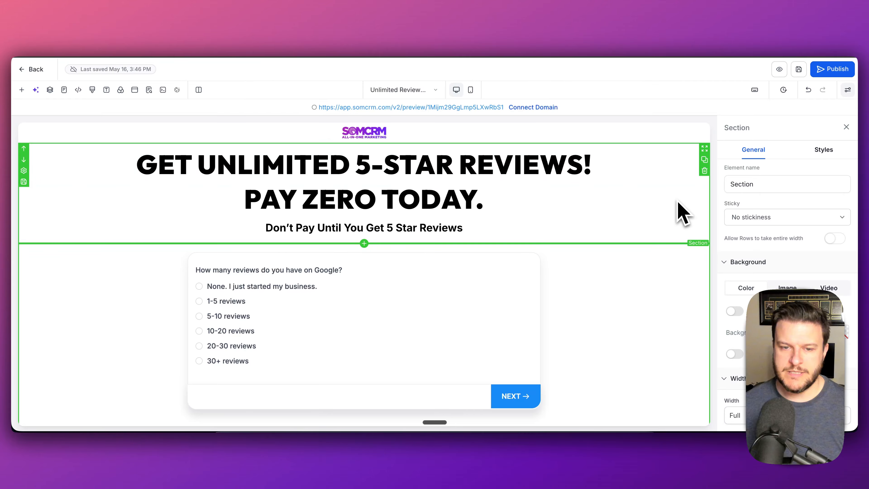
- Scroll the funnel page to review the 5-star reviews headline and embedded survey
scroll(682, 214, down, 5)
scroll(680, 210, up, 5)
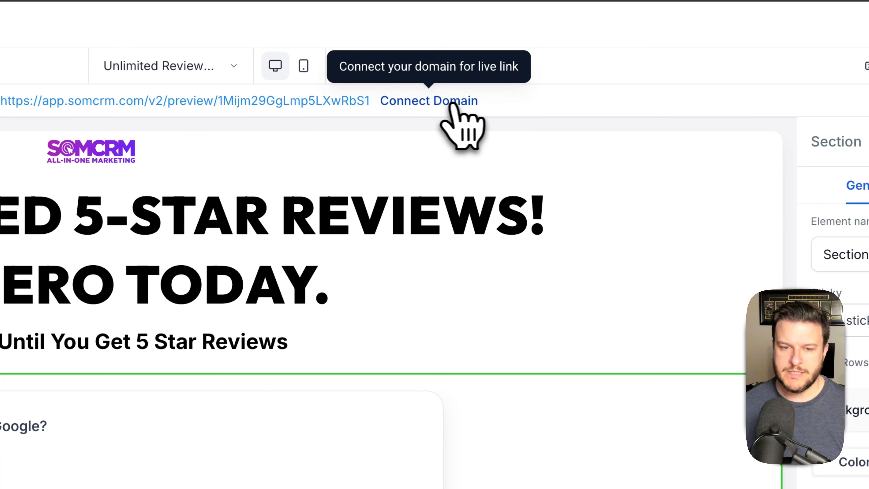
- Check the Connect Domain list, find go.somcrm.com missing, and open a new browser tab
click(482, 104)
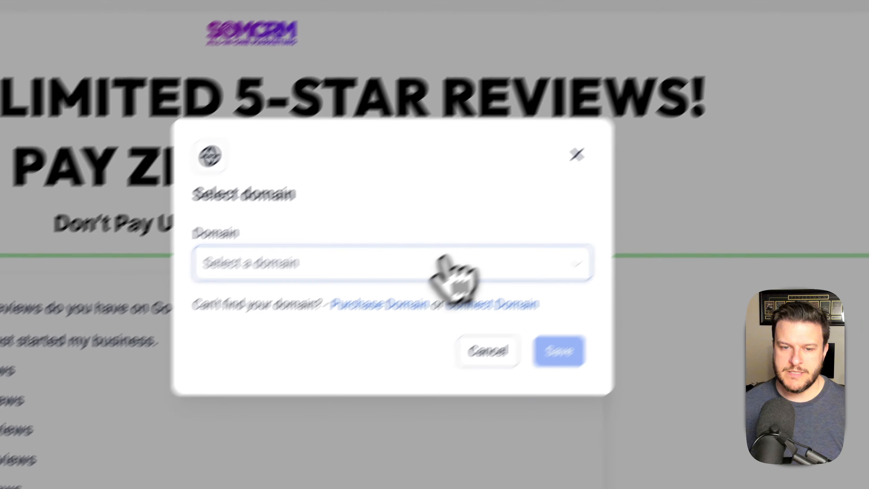
click(442, 265)
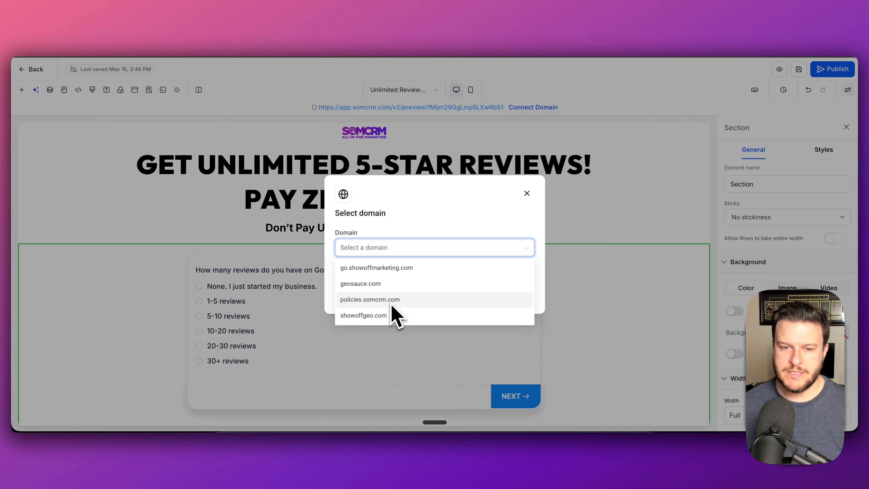
click(528, 194)
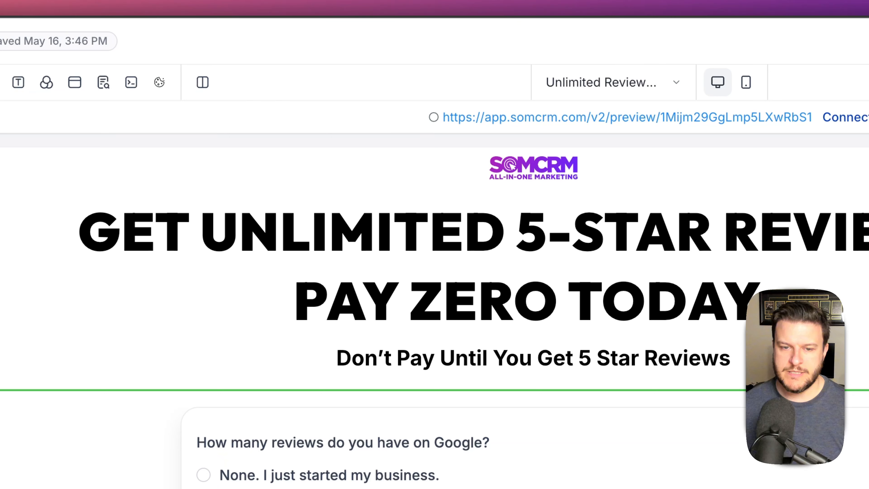
key(super+t)
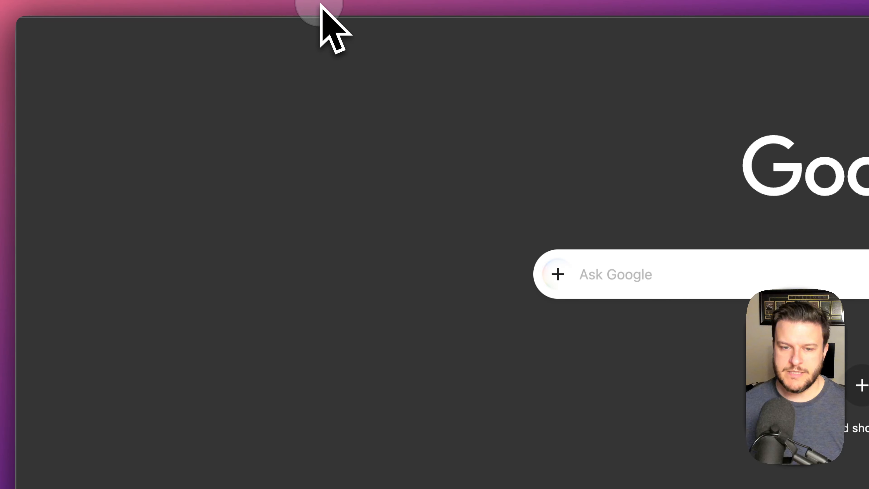
- Open SiteGround Site Tools' DNS Zone Editor for somcrm.com on the CNAME tab
click(320, 2)
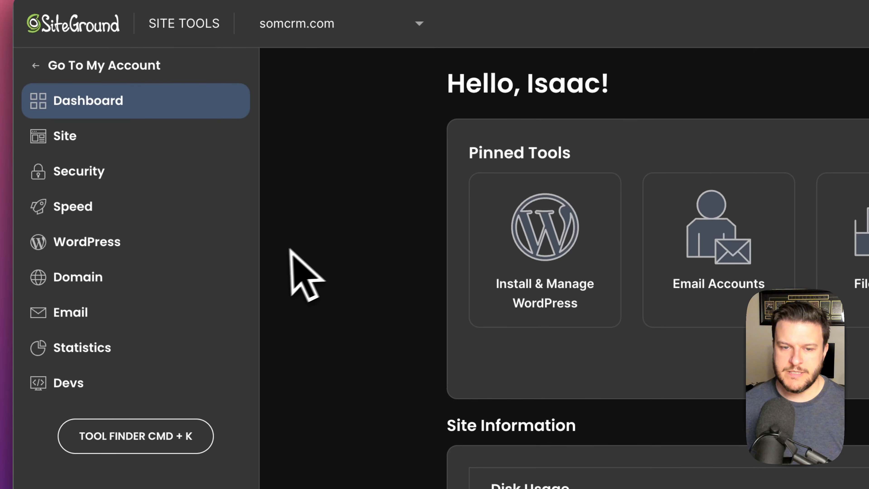
click(111, 180)
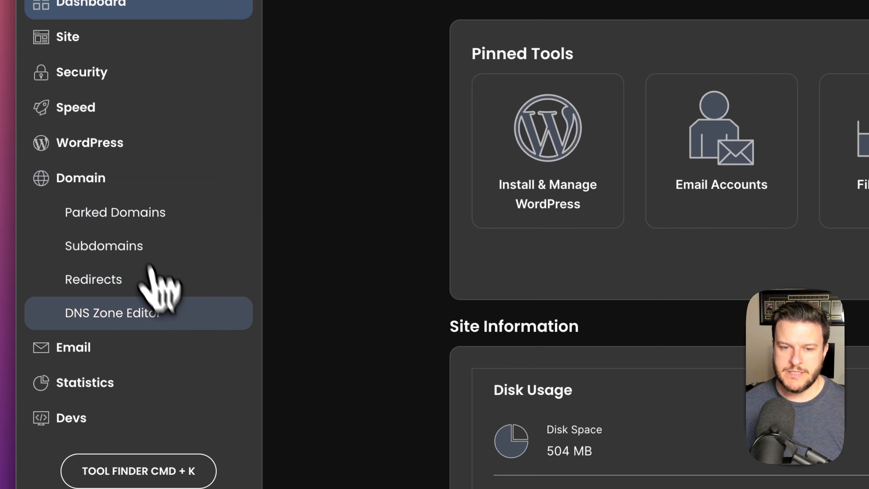
click(139, 318)
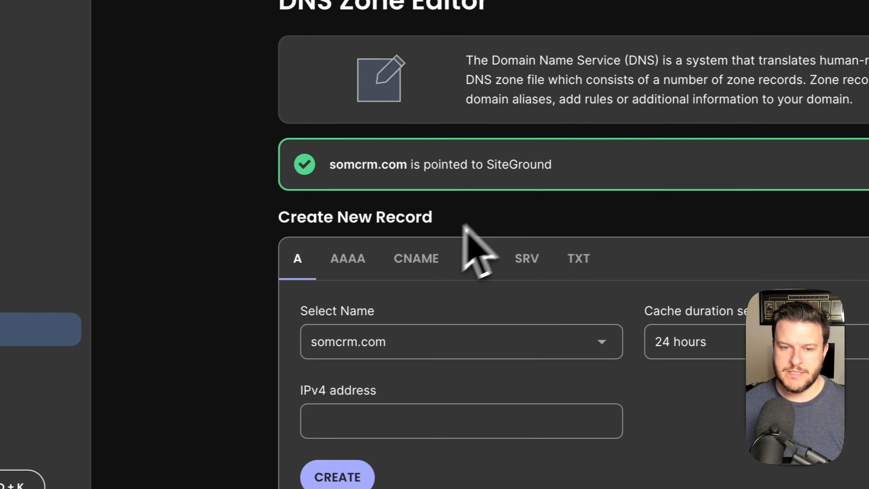
click(602, 246)
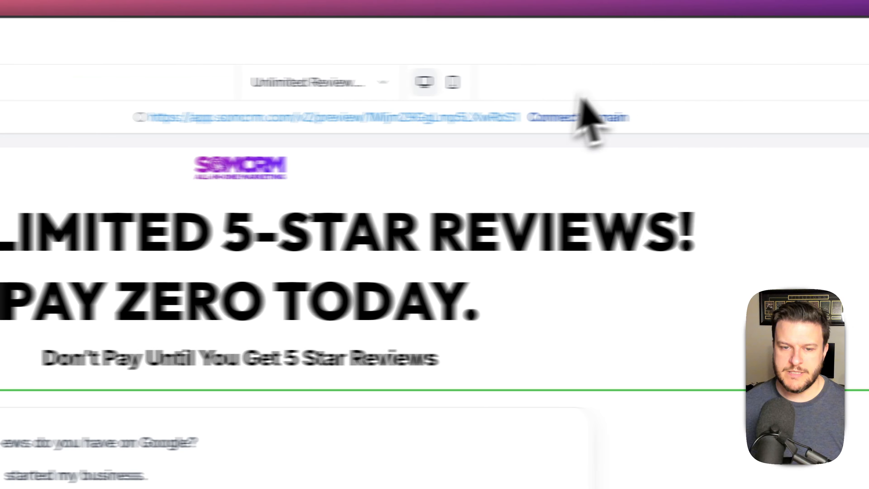
- Submit go.somcrm.com as a new domain, choose manual DNS setup, and copy the required CNAME value
click(492, 118)
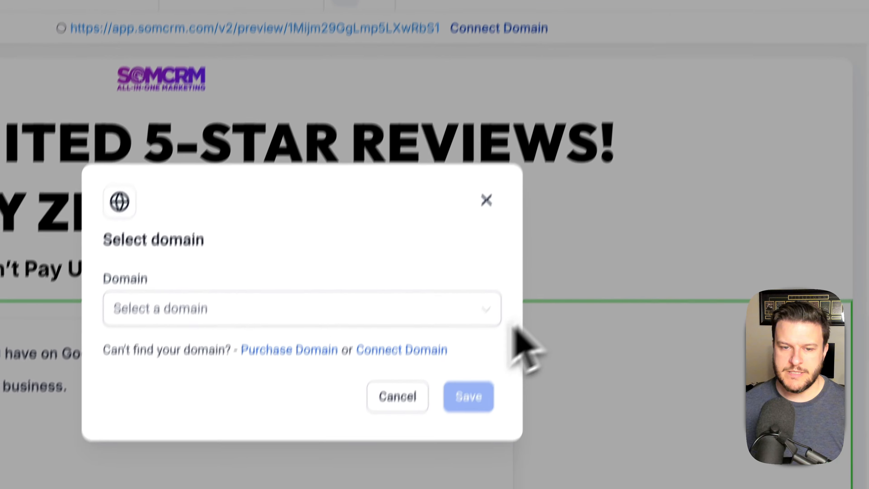
click(376, 269)
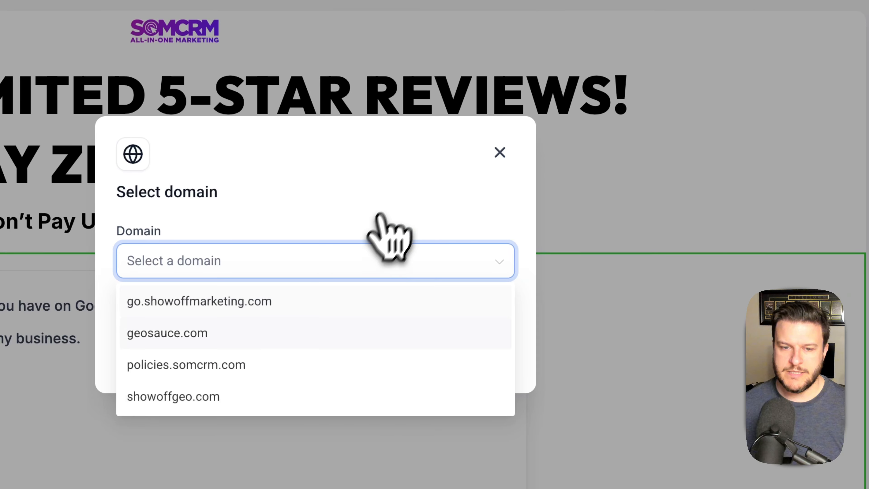
click(397, 204)
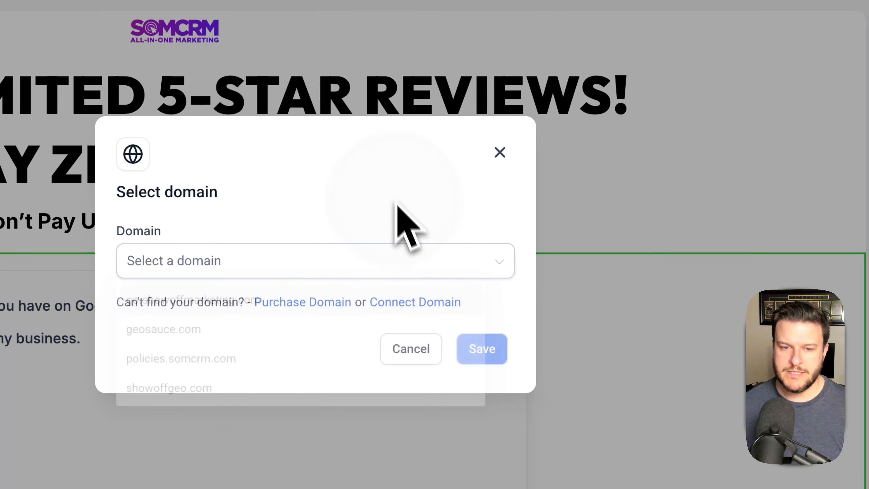
click(422, 306)
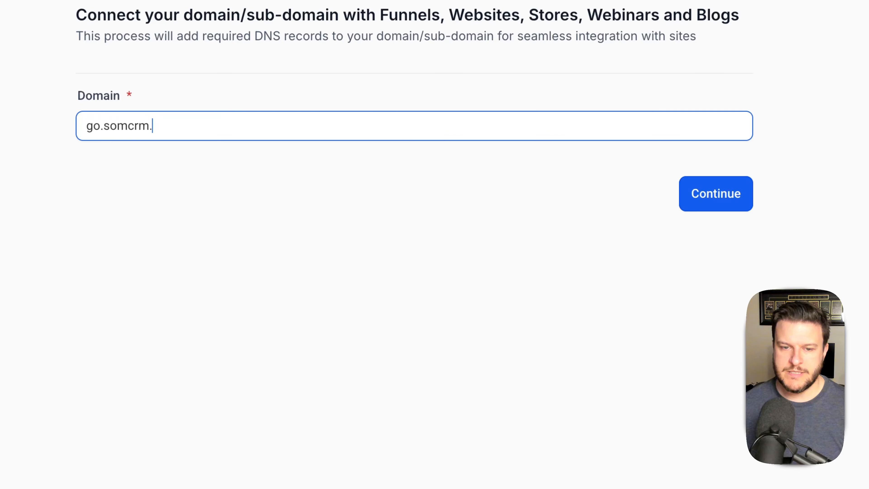
click(708, 195)
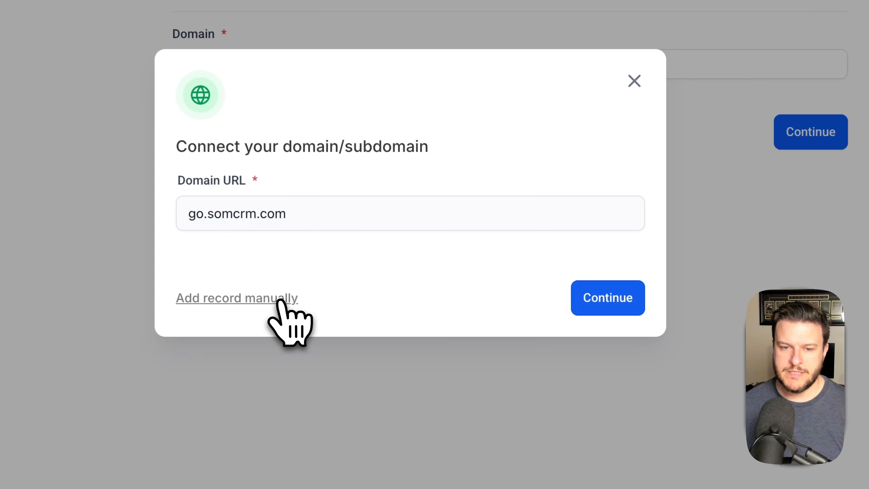
click(280, 300)
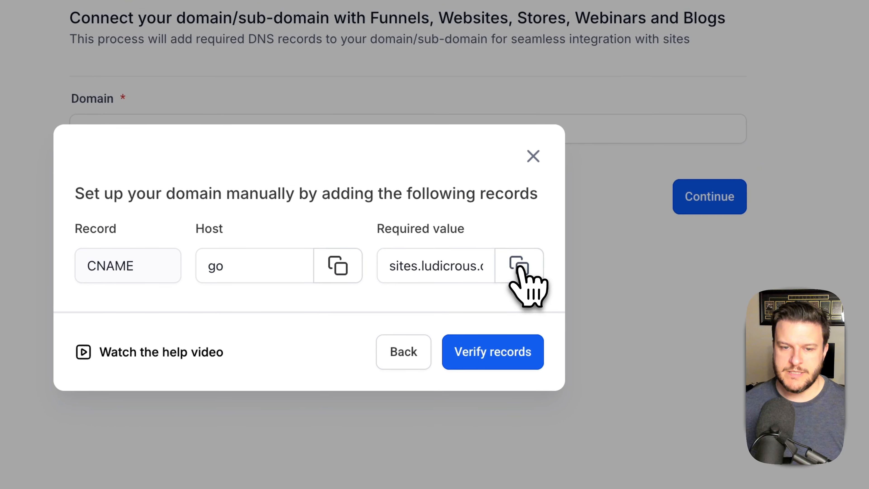
click(620, 201)
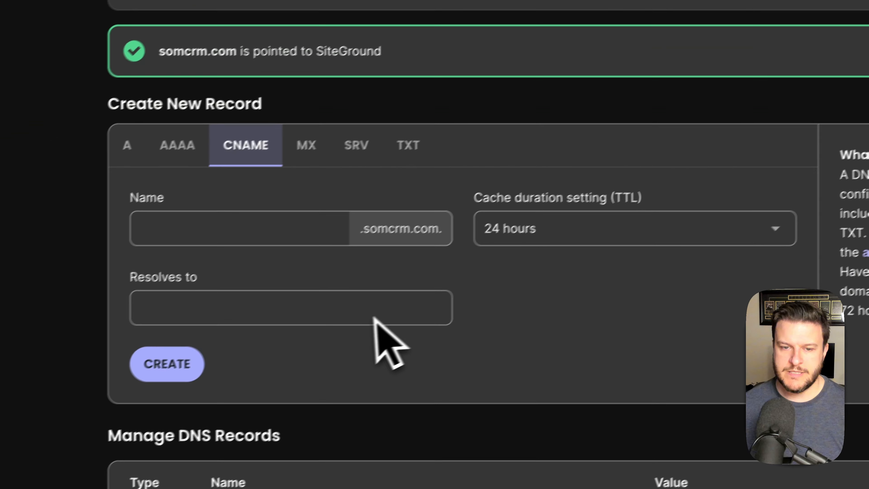
- Create CNAME record 'go' resolving to sites.ludicrous.cloud with a 5-minute TTL
click(582, 224)
click(564, 255)
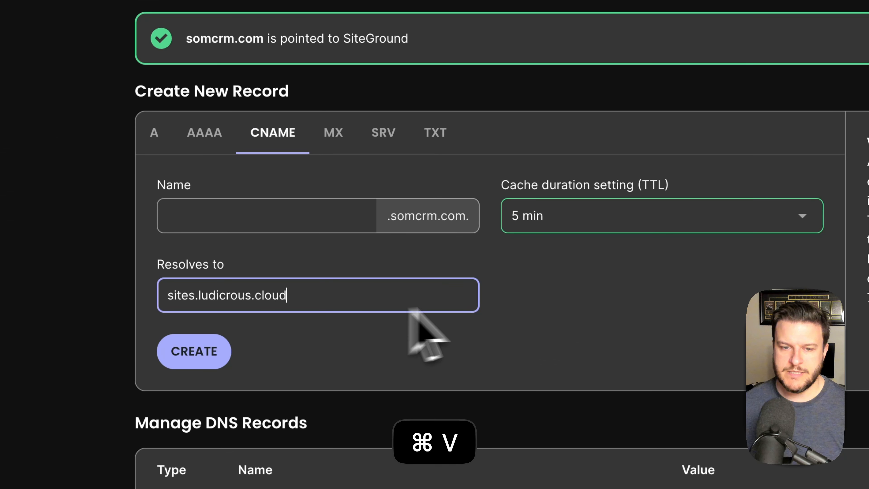
click(296, 211)
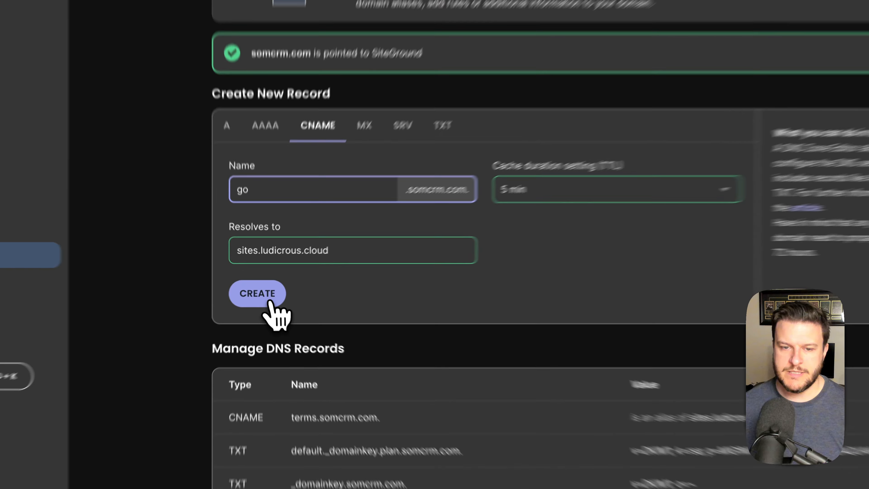
click(264, 292)
click(402, 249)
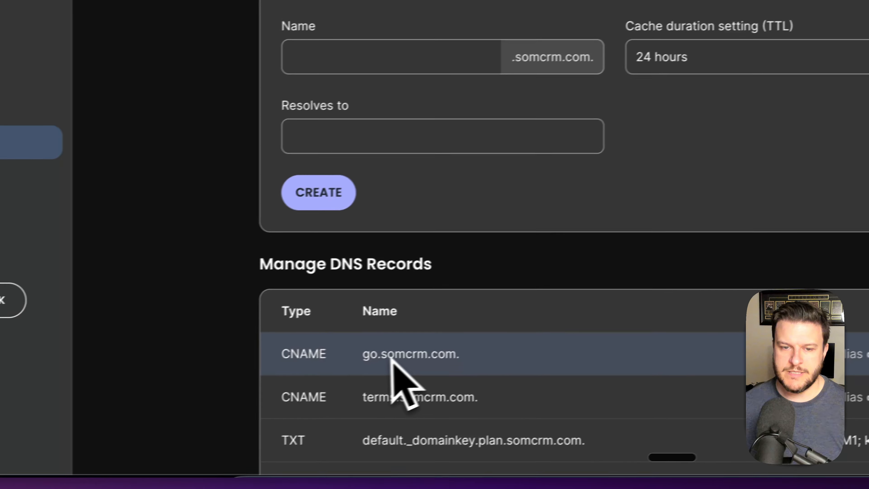
key(ctrl+a)
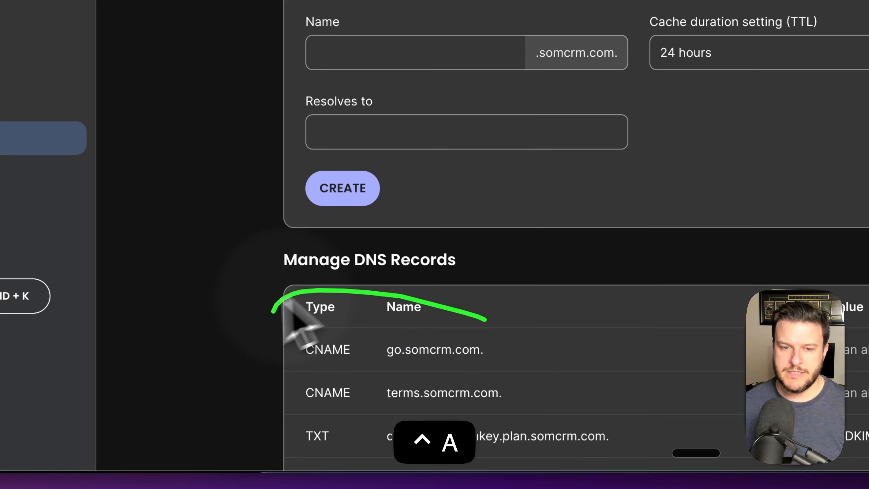
drag(273, 312, 418, 313)
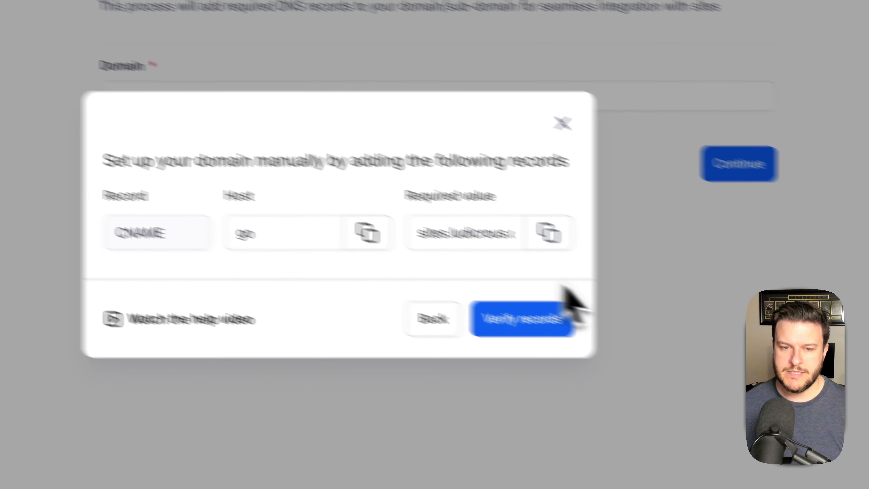
- Verify go.somcrm.com's DNS records and link it to the SOMCRM | Unlimited Reviews 1 funnel
click(540, 326)
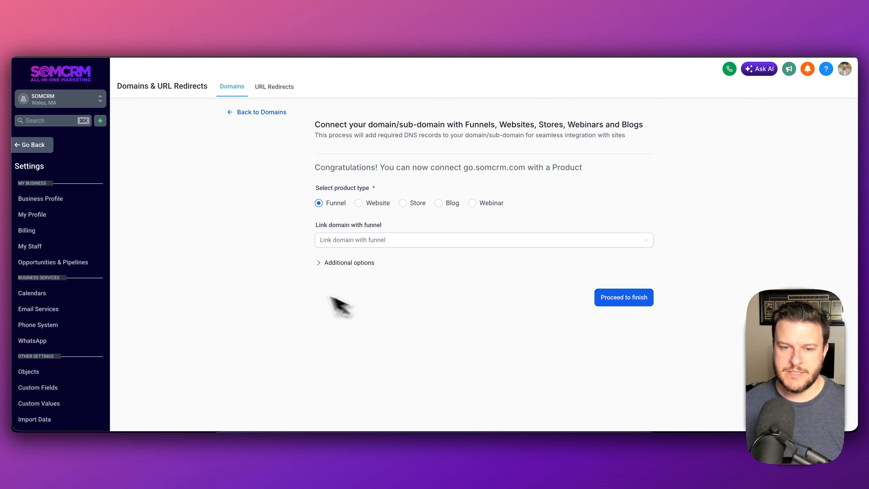
click(398, 240)
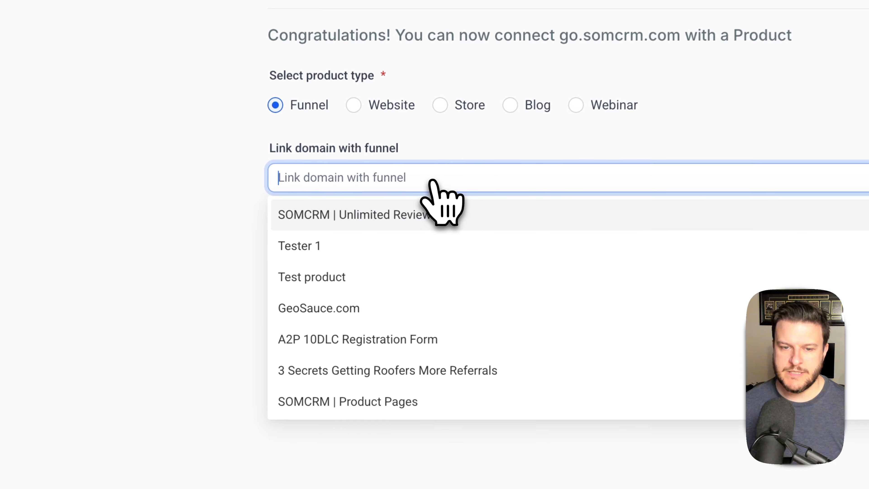
click(352, 215)
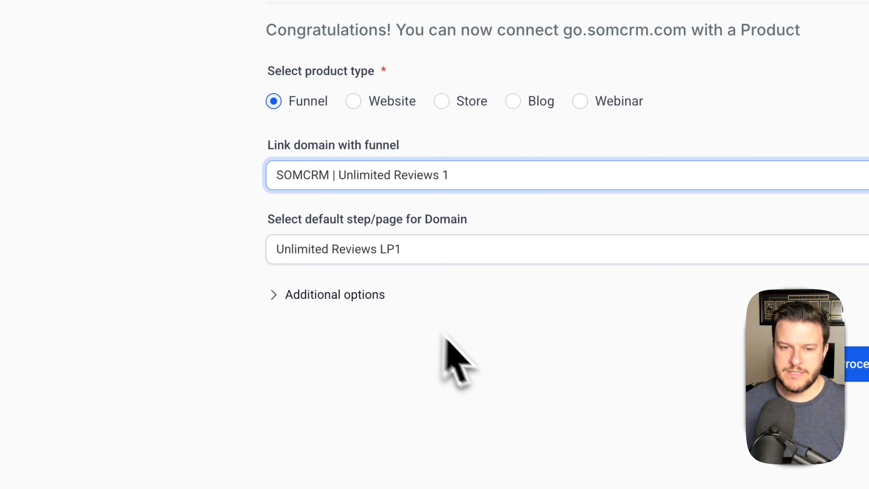
click(535, 252)
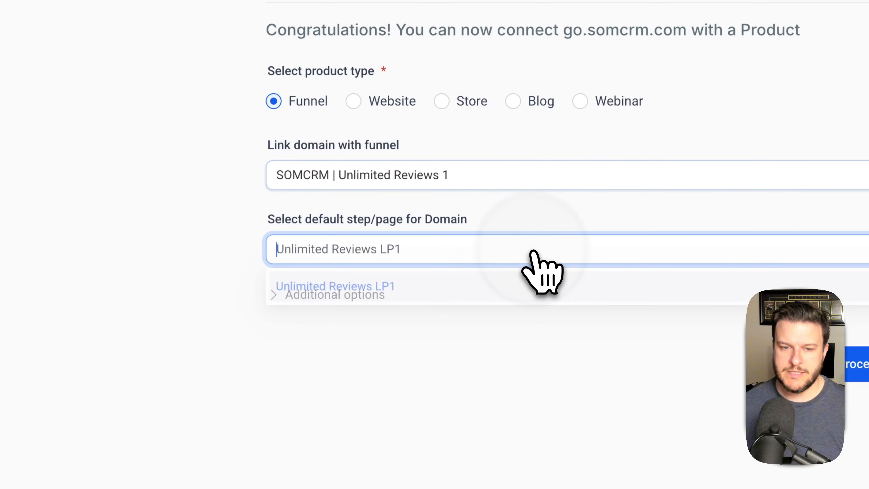
- Set Unlimited Reviews LP1 as the domain's 404 page and finish connecting
click(378, 293)
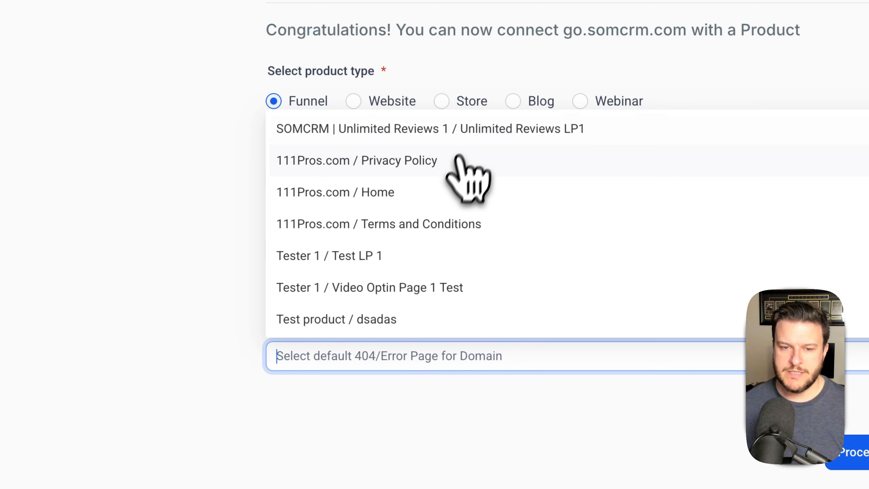
click(474, 133)
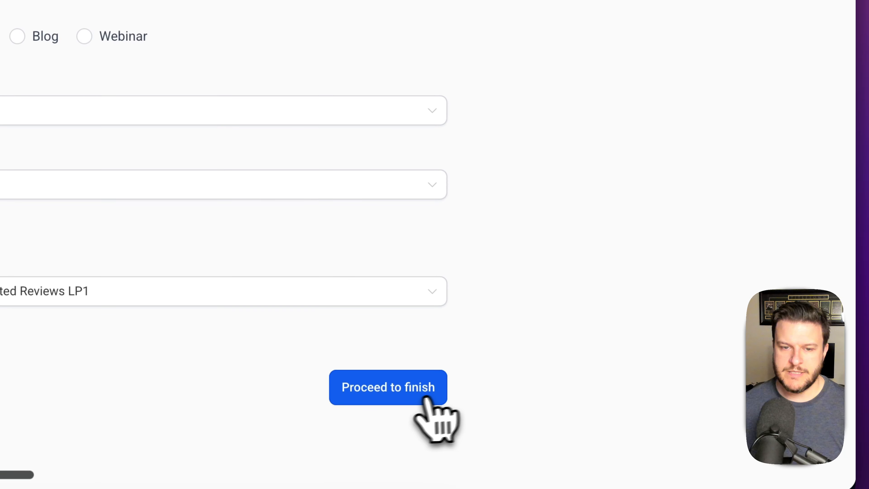
click(404, 390)
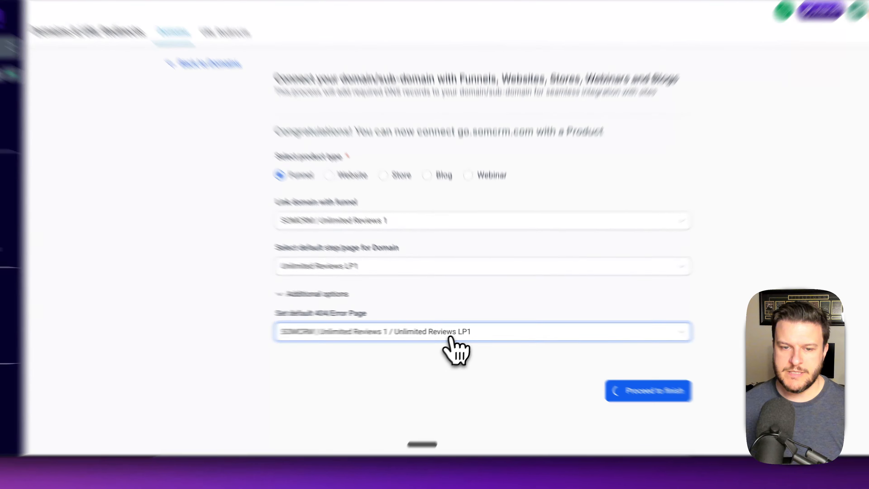
click(469, 332)
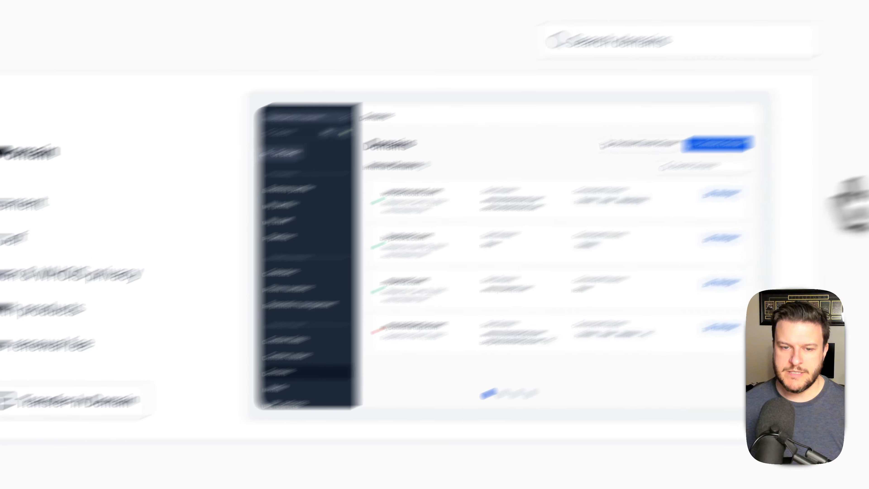
- Open the SOMCRM | Unlimited Reviews 1 funnel from Sites and view its live page at go.somcrm.com/unlimited-reviews-lp-1
scroll(666, 205, down, 4)
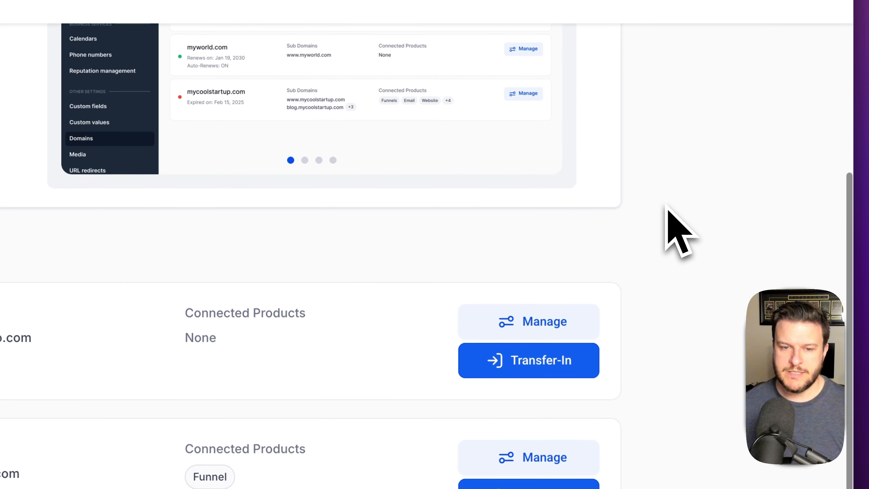
scroll(670, 216, down, 4)
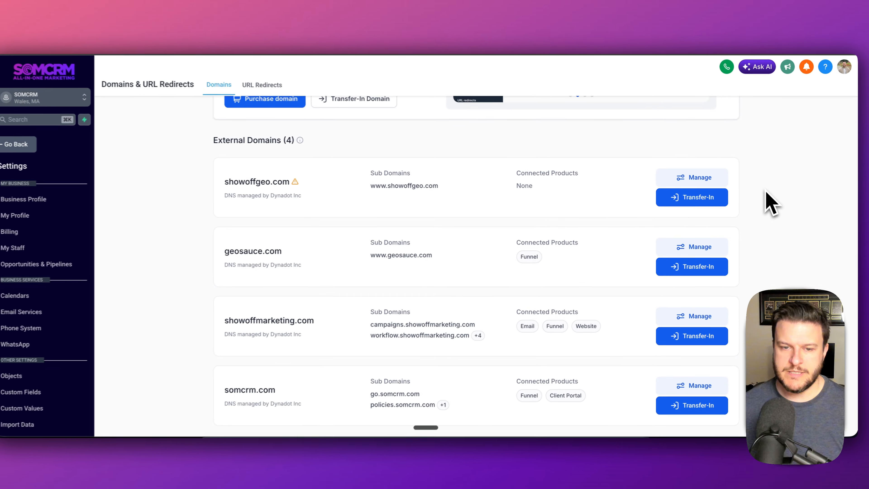
scroll(472, 384, up, 5)
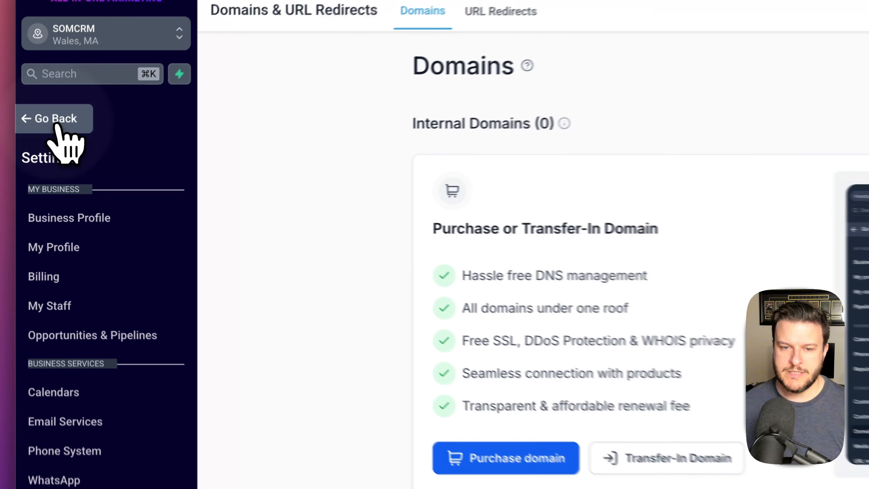
click(36, 146)
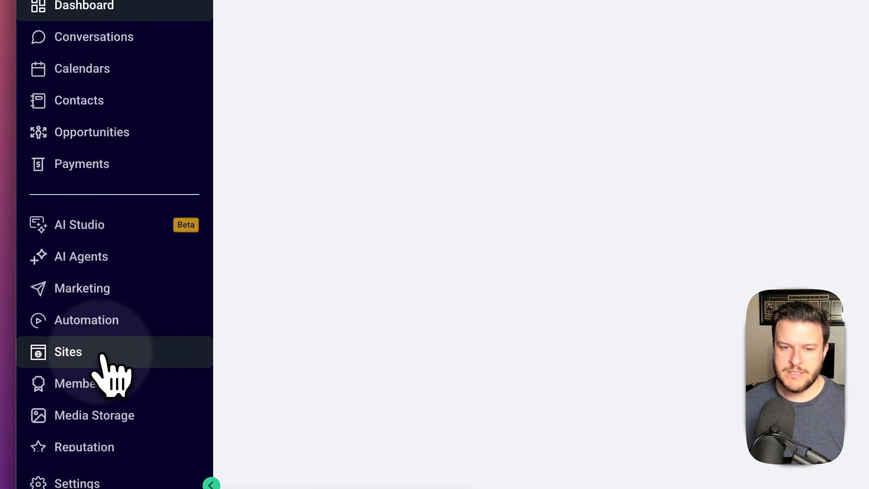
click(101, 355)
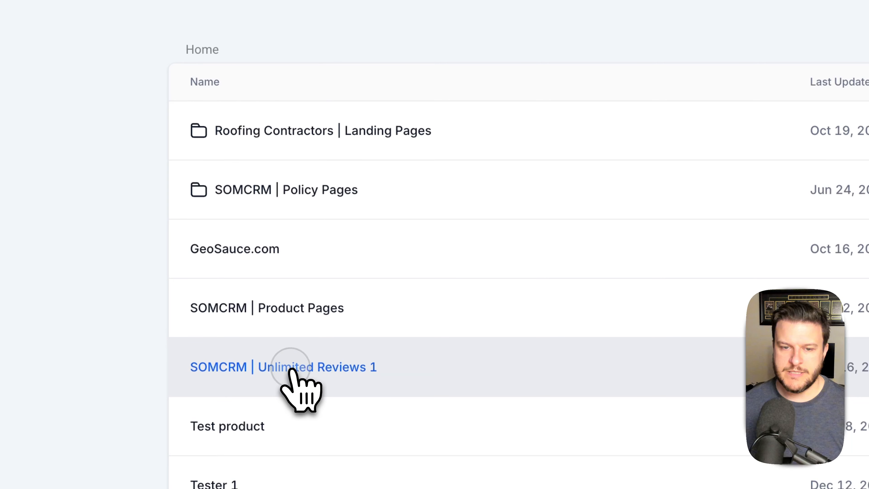
click(291, 368)
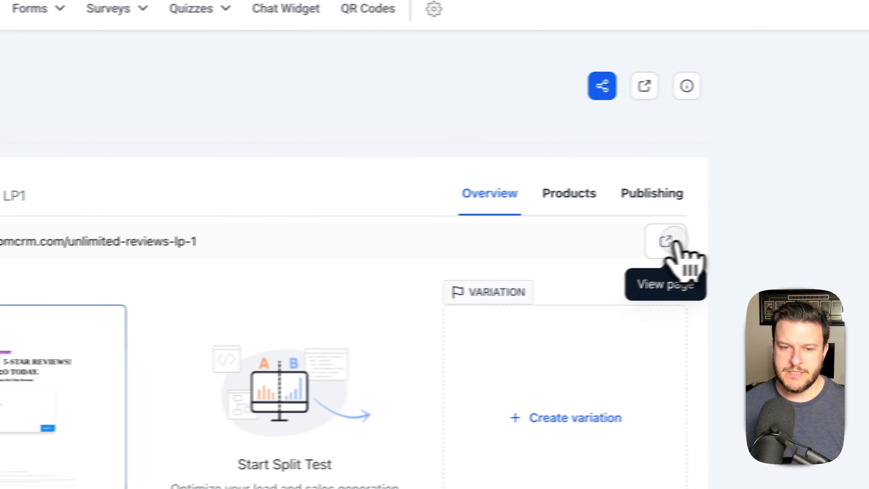
click(673, 242)
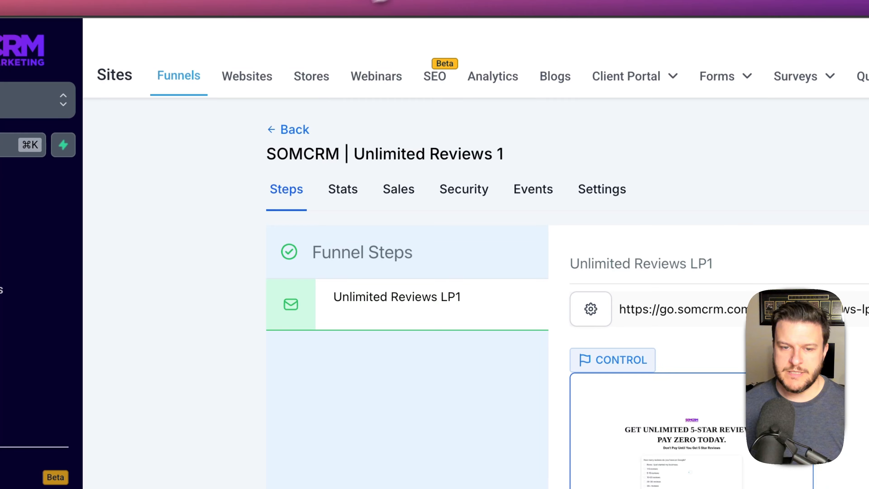
- Open Review Management - Survey 1 in the survey builder
mouse_move(815, 84)
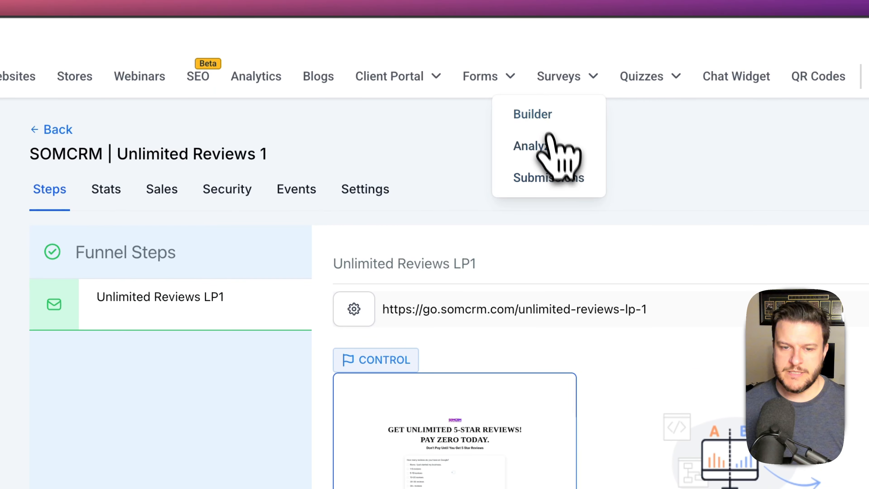
click(542, 115)
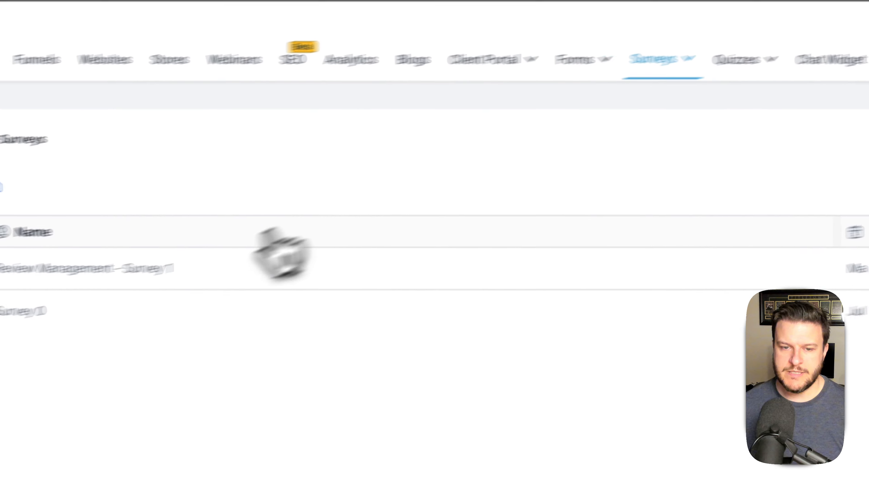
click(259, 255)
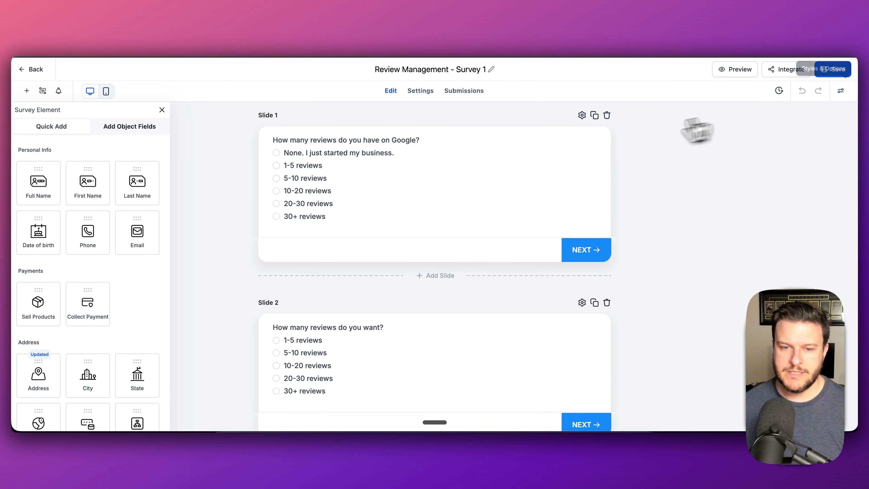
click(581, 116)
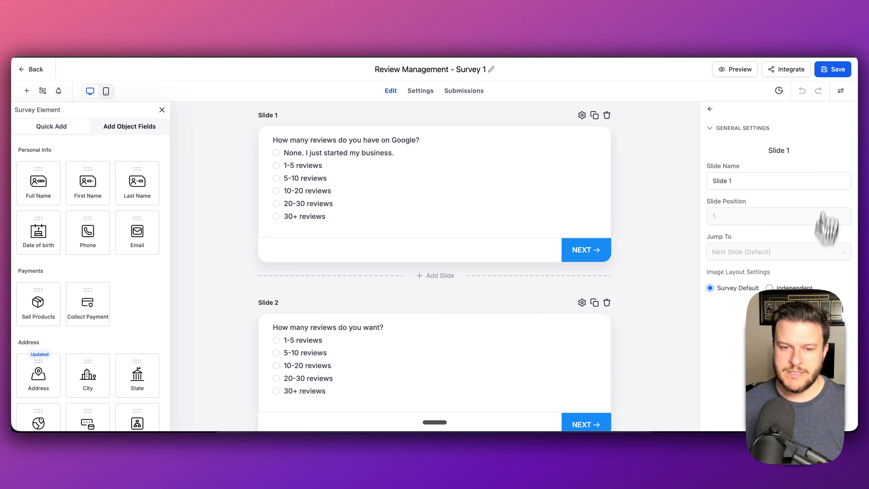
- Preview the survey's style options in mobile layout, then switch back to desktop
click(840, 93)
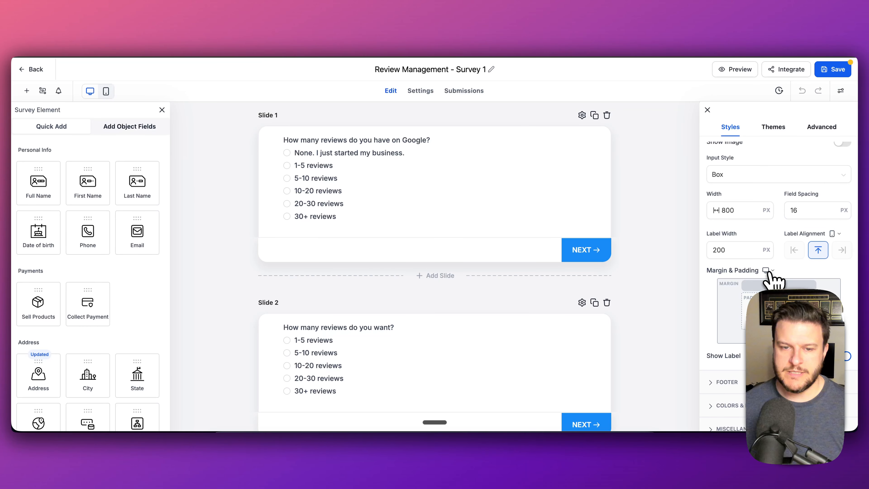
click(770, 256)
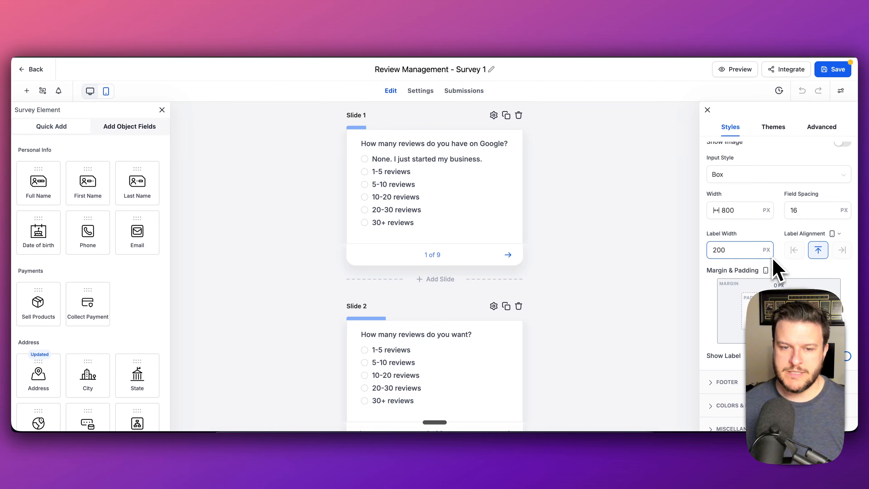
scroll(449, 239, down, 20)
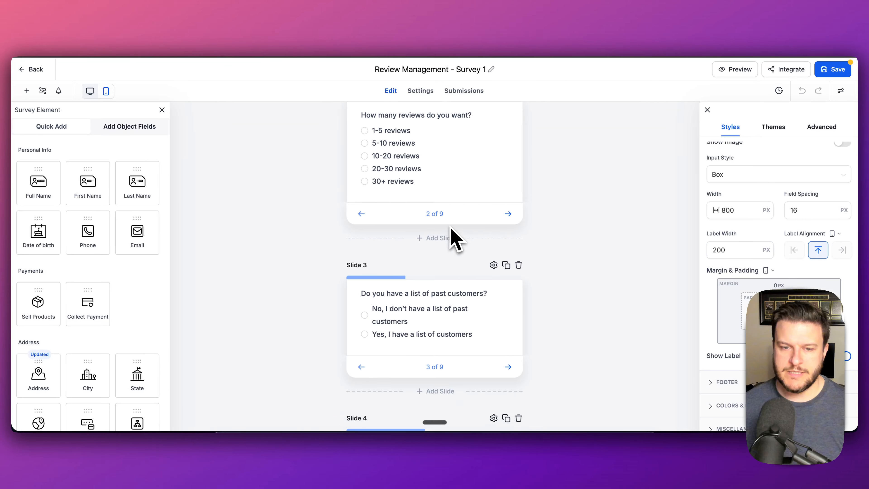
scroll(453, 236, down, 5)
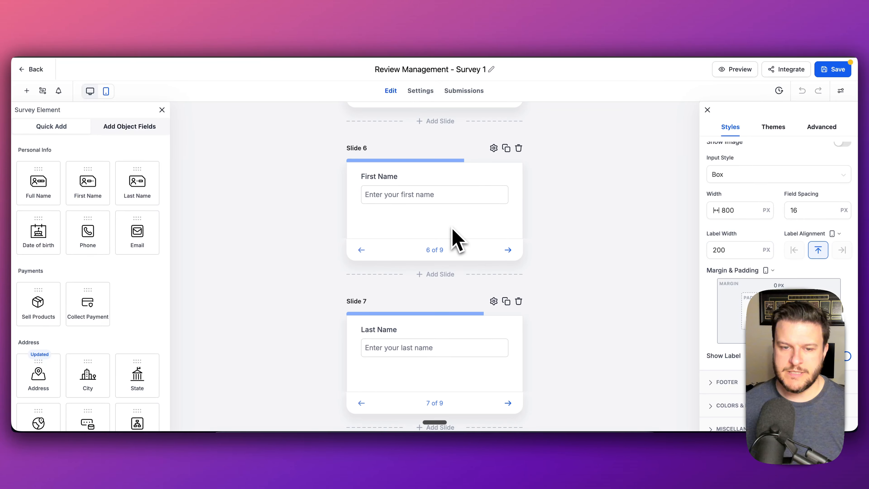
scroll(452, 237, up, 20)
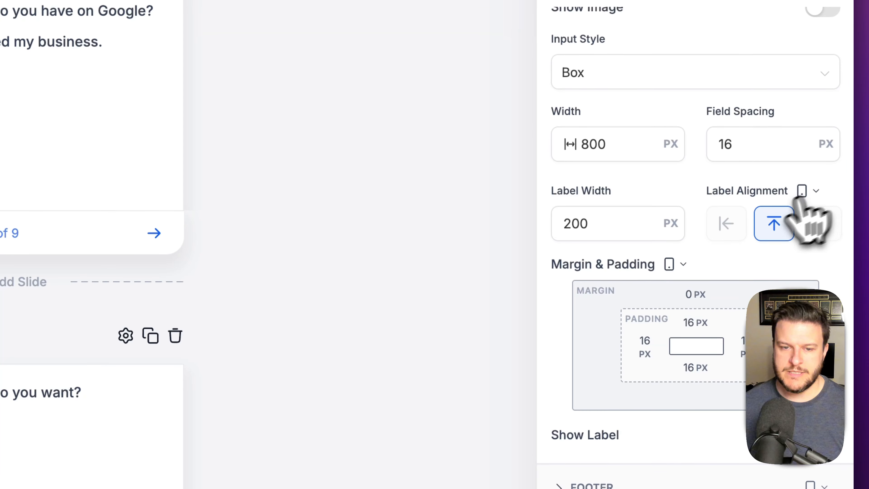
click(675, 203)
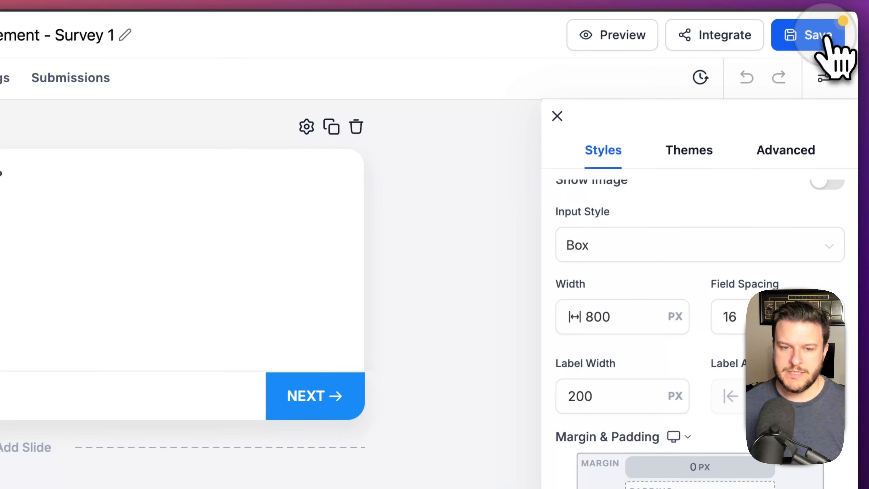
- Save the survey and return to the Unlimited Reviews 1 funnel
click(823, 42)
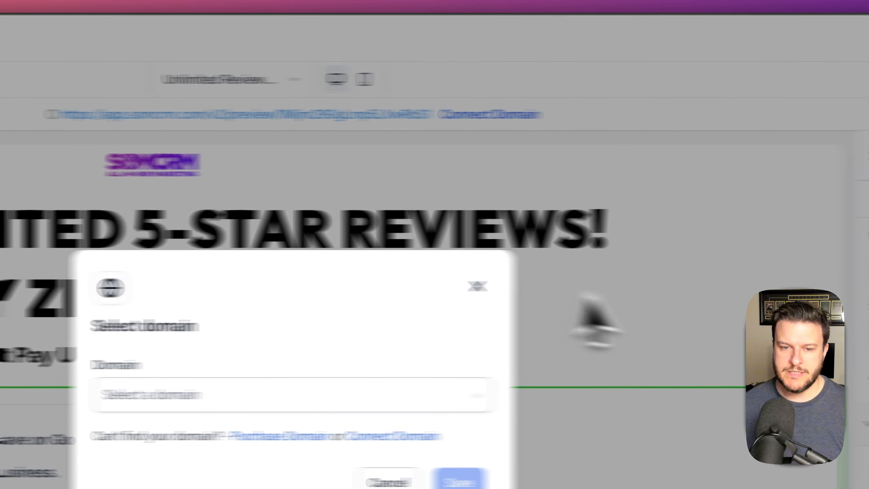
click(477, 286)
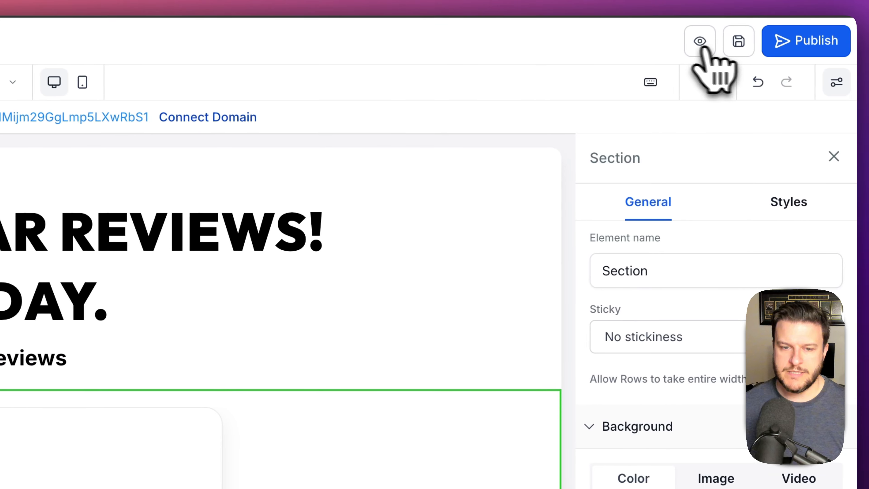
click(26, 47)
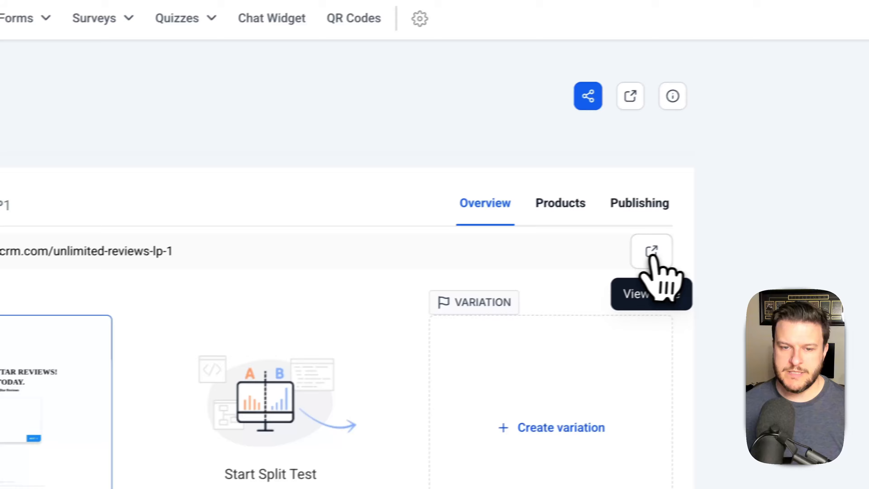
- On the live landing page, answer the Google reviews, reviews wanted and past-customers questions
click(651, 254)
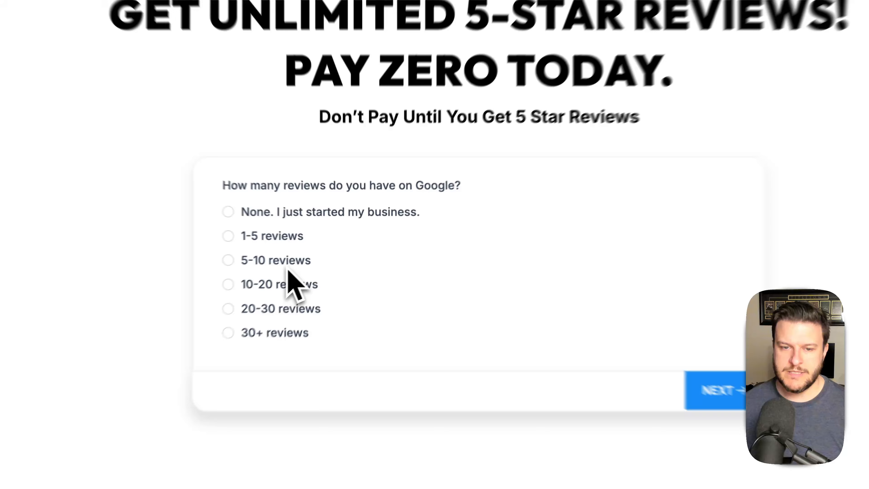
click(315, 264)
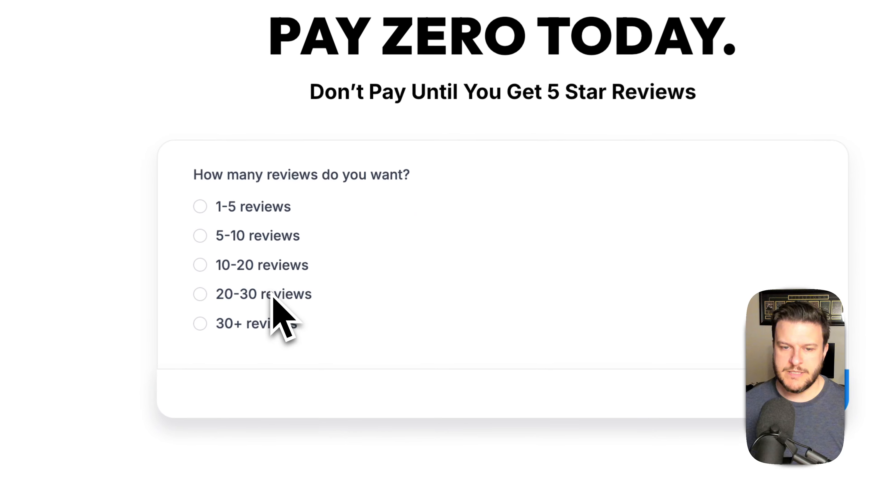
click(319, 268)
click(316, 238)
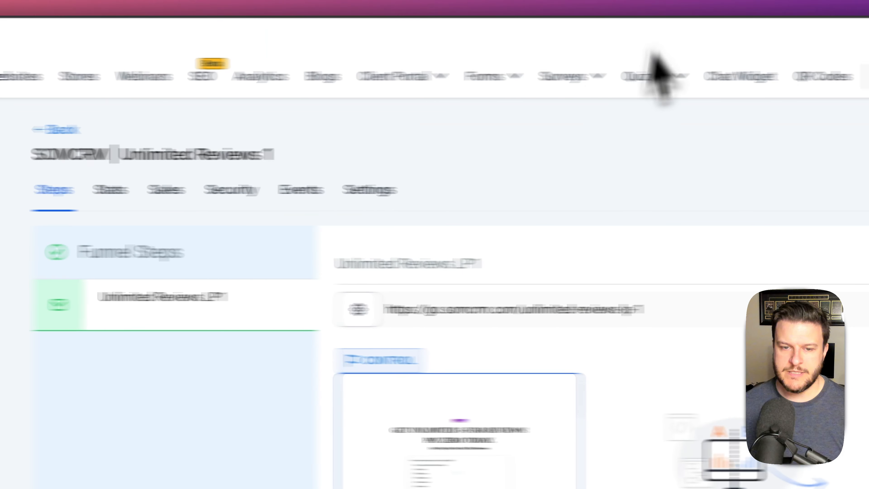
- Reopen Review Management - Survey 1 and bring up its style options
click(660, 74)
click(417, 115)
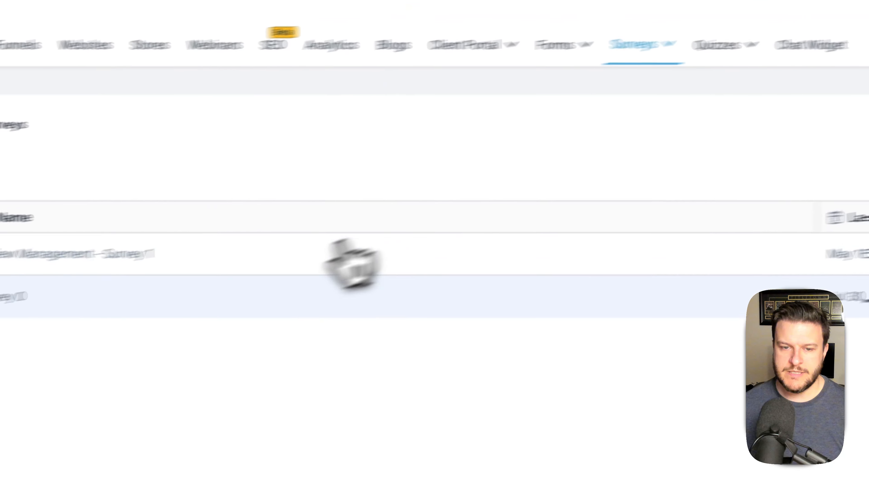
click(270, 236)
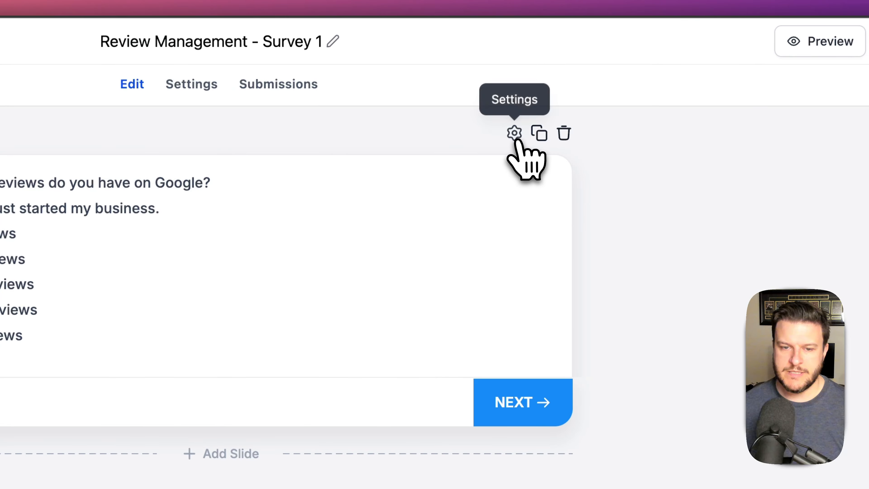
click(514, 134)
click(868, 84)
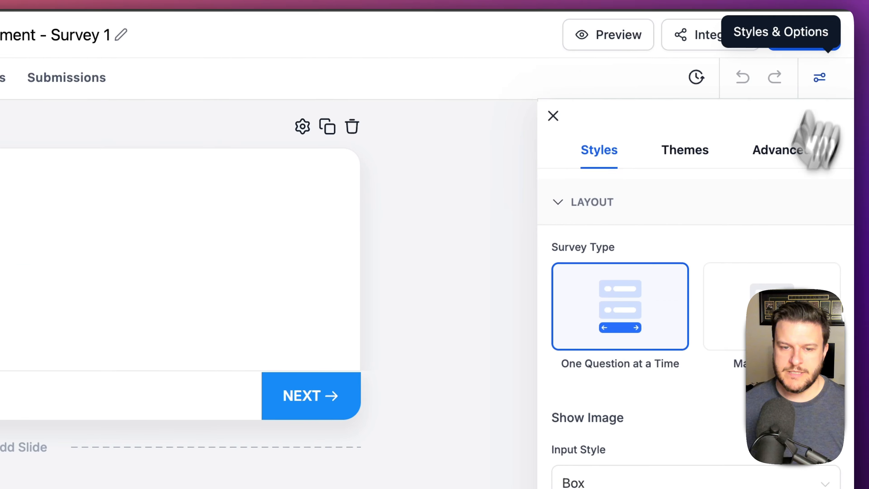
- Set the survey's width to 500
scroll(719, 442, down, 5)
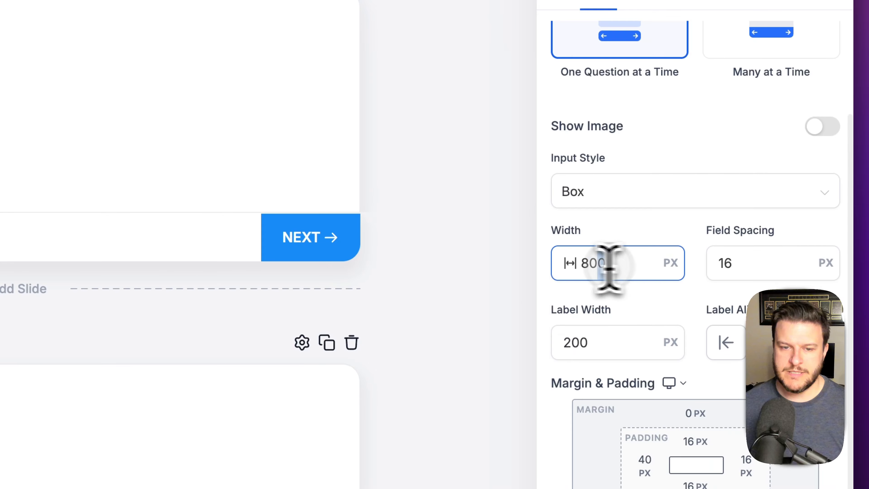
text(600)
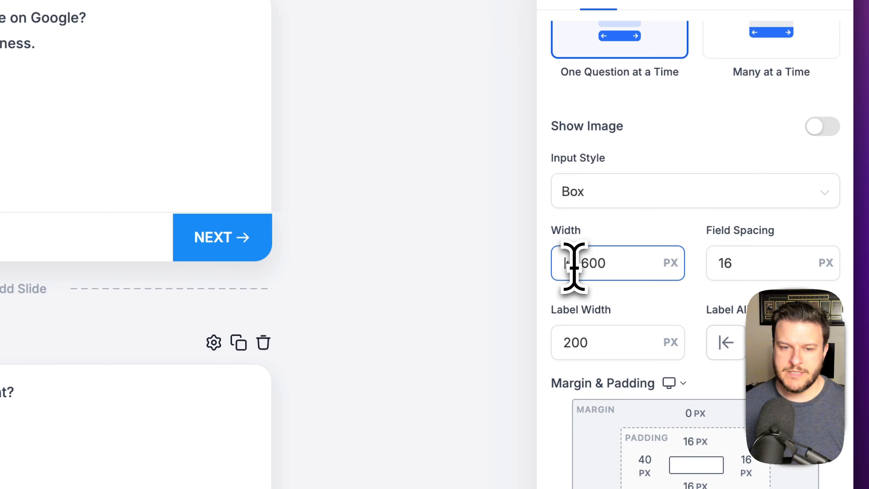
key(BackSpace)
key(BackSpace)
key(BackSpace)
text(500)
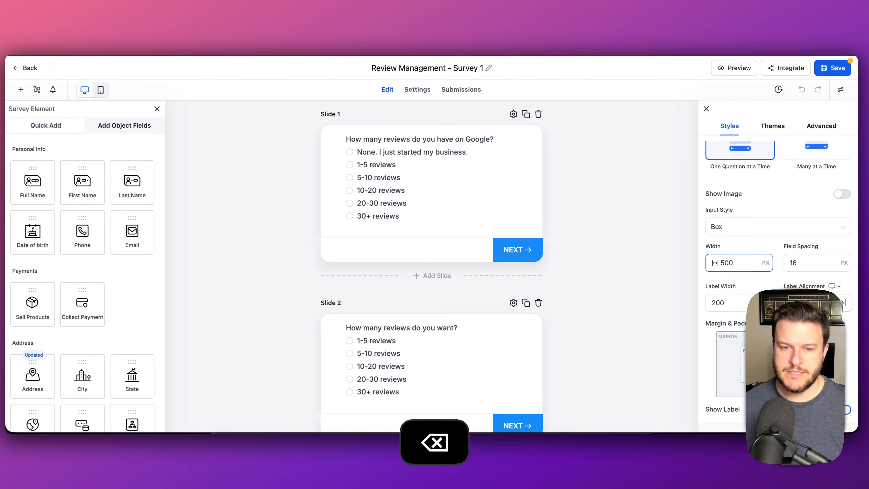
scroll(472, 250, down, 20)
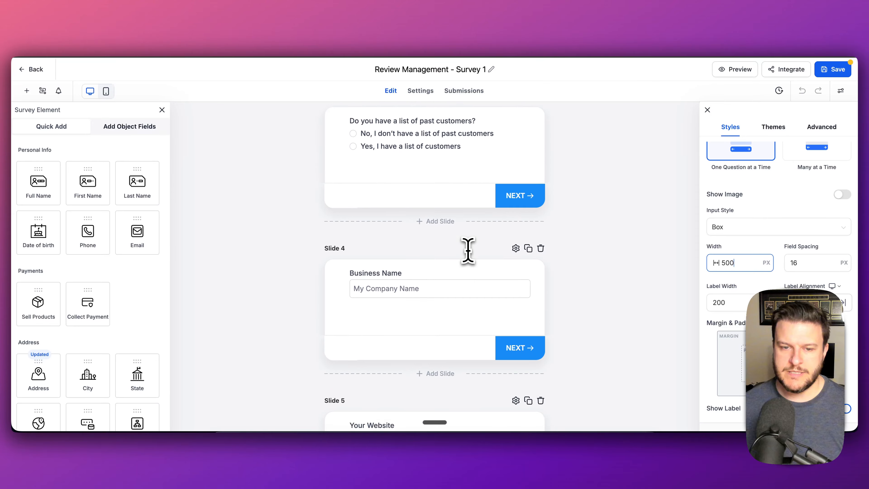
scroll(468, 250, down, 15)
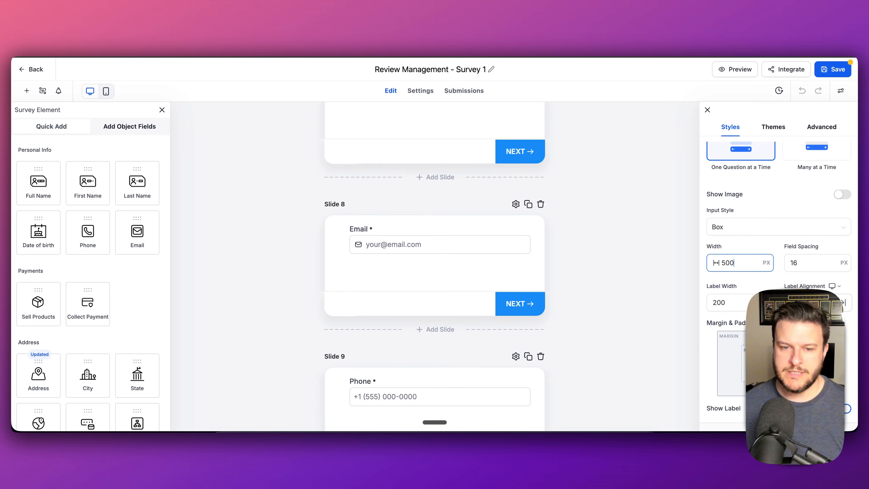
scroll(468, 250, up, 20)
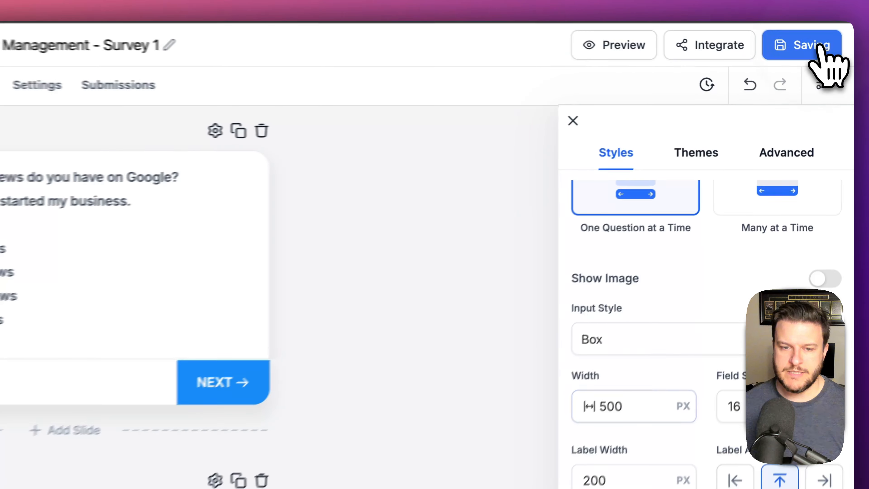
- Save the survey, hard-reload with Cmd+Shift+R, save again, and go back to the surveys list
click(833, 68)
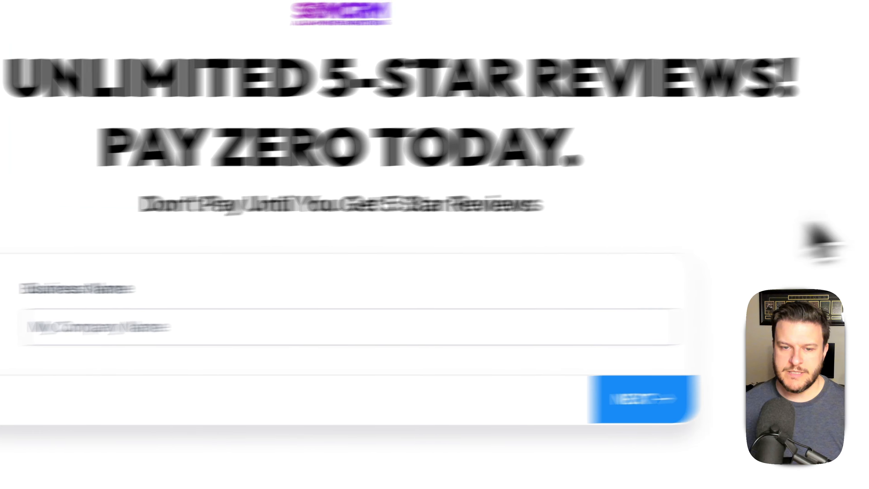
key(super+shift+r)
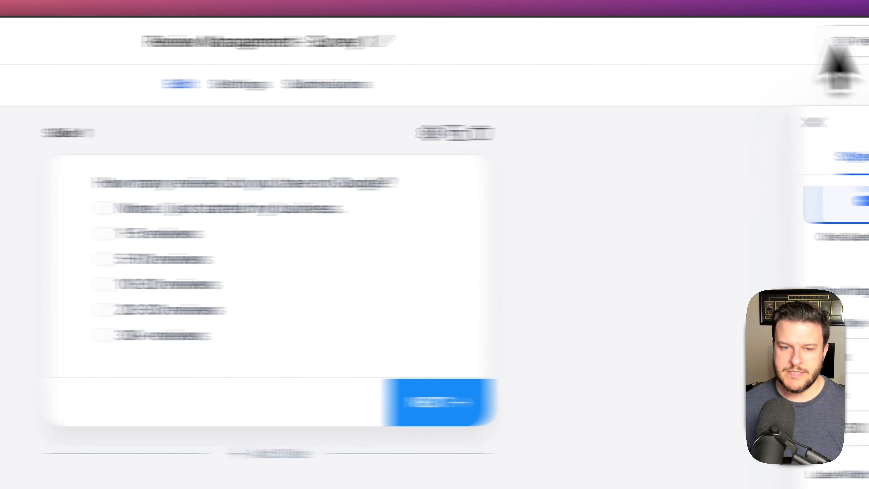
click(818, 52)
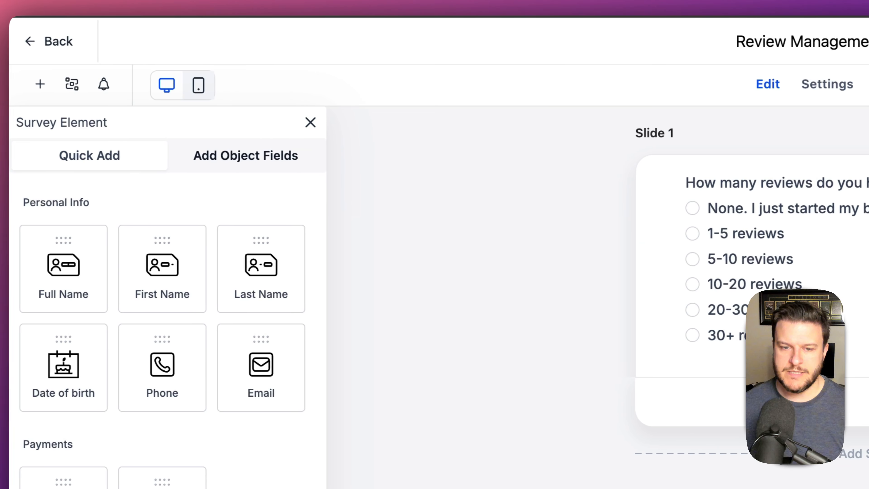
click(65, 41)
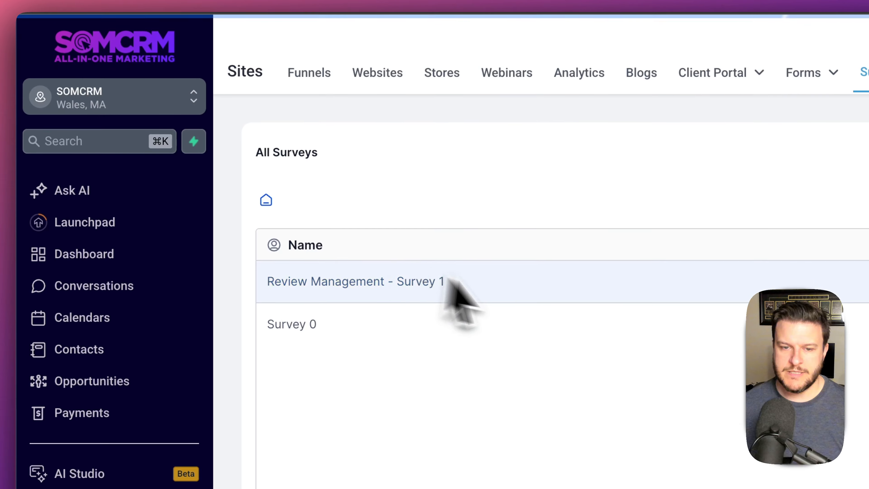
- Open the SOMCRM | Unlimited Reviews 1 funnel and preview the live Unlimited Reviews LP1 page
click(309, 76)
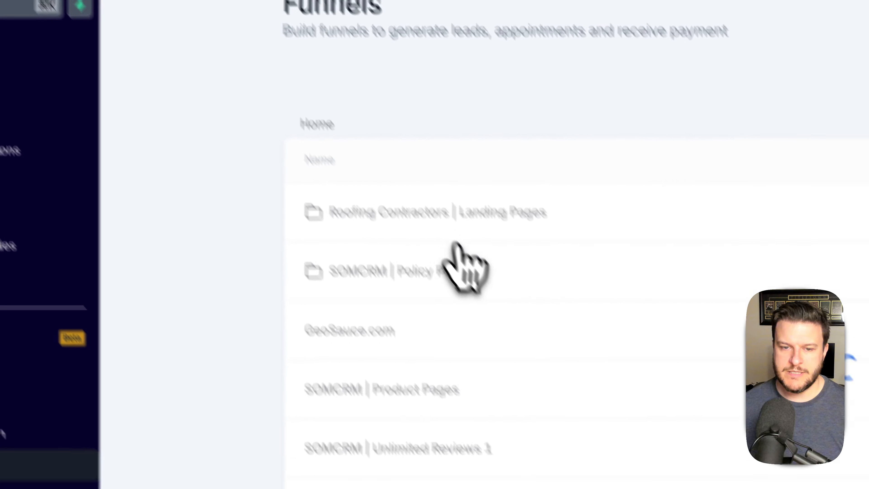
click(386, 389)
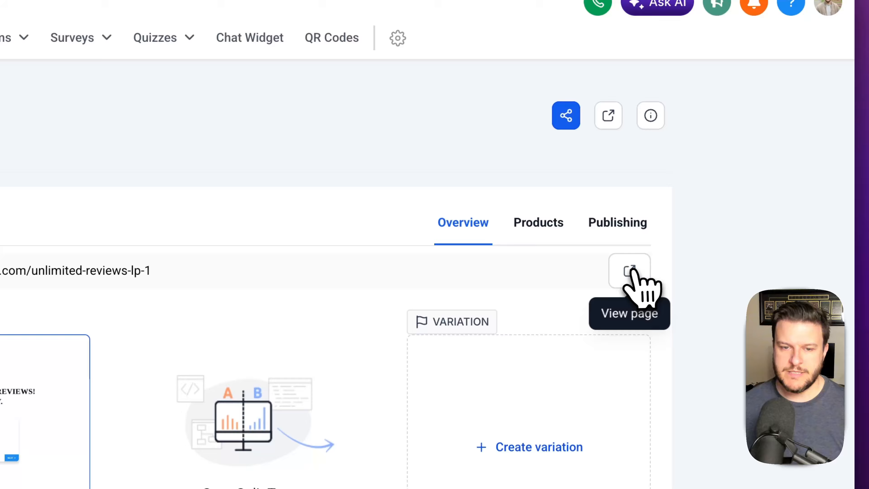
click(634, 271)
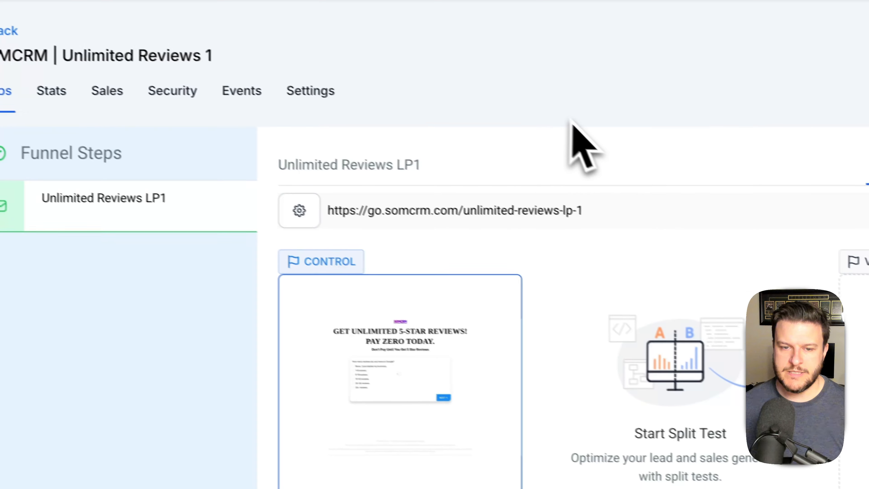
click(445, 377)
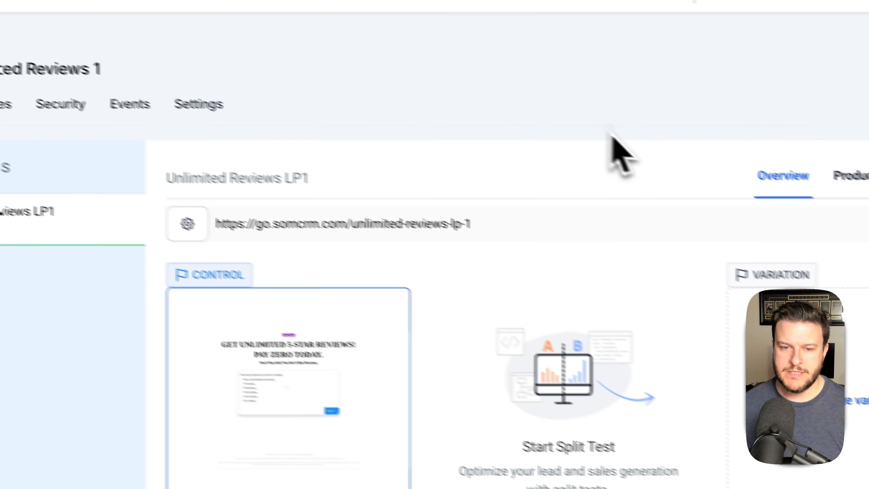
- Update the Unlimited Reviews LP1 page details with path /unlimited-reviews-lp-1
drag(475, 226, 455, 229)
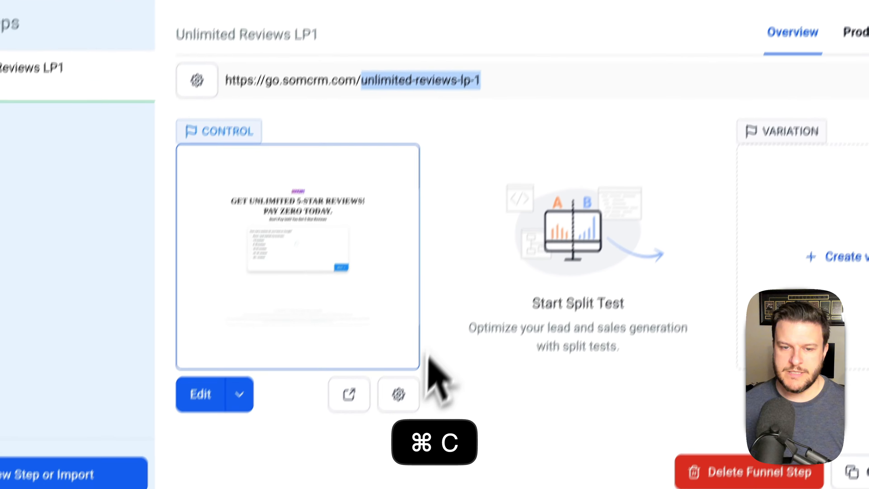
click(341, 488)
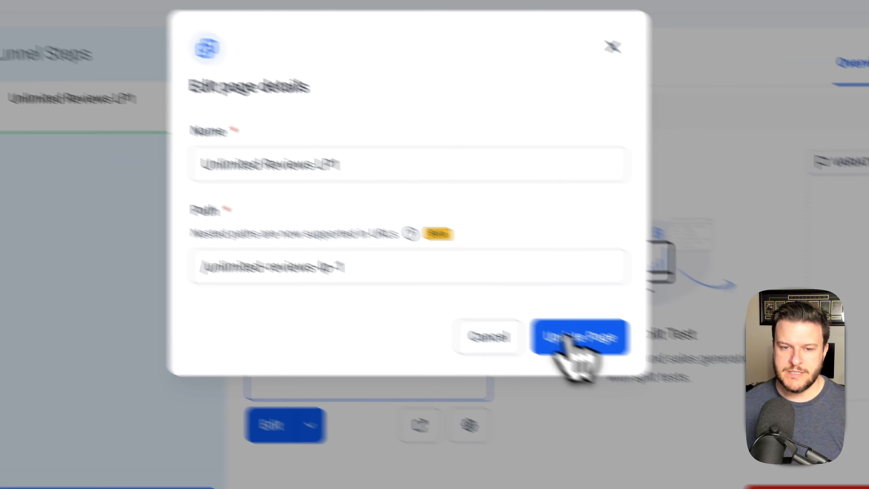
click(644, 368)
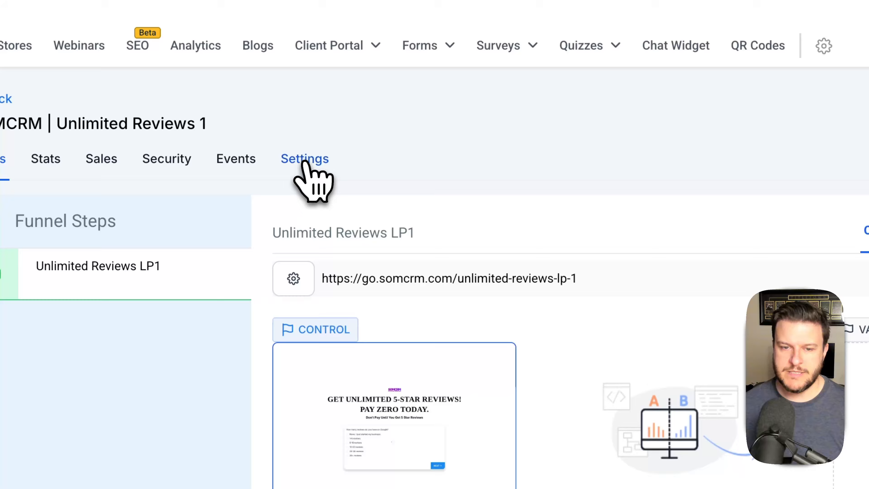
- Find the purple somcrm-favicon image in the SOMCRM | Branding media storage folder
click(304, 162)
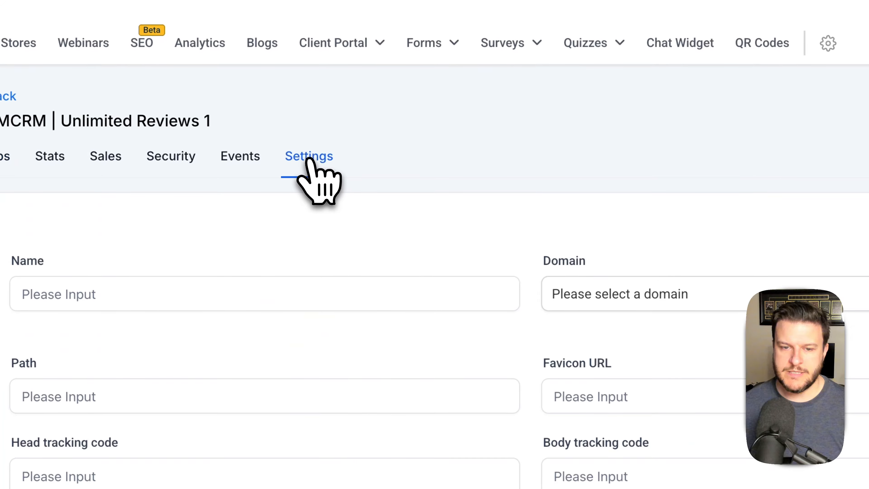
scroll(513, 277, down, 5)
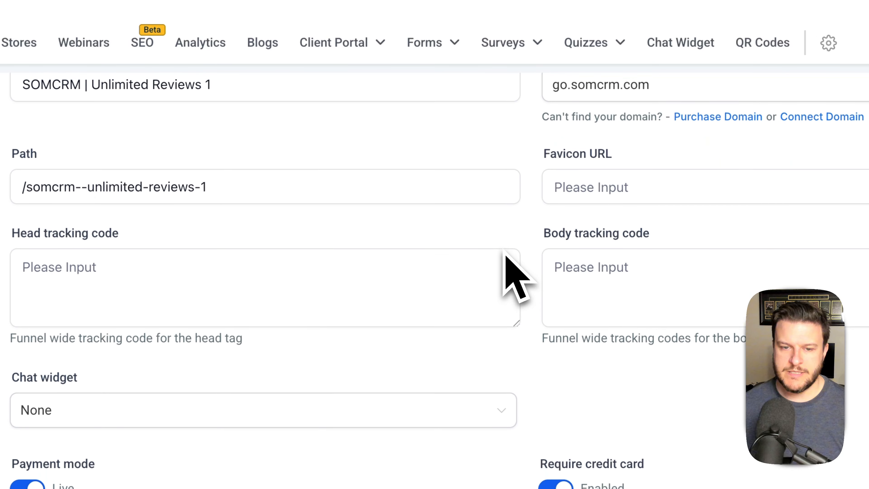
click(635, 182)
scroll(445, 206, up, 6)
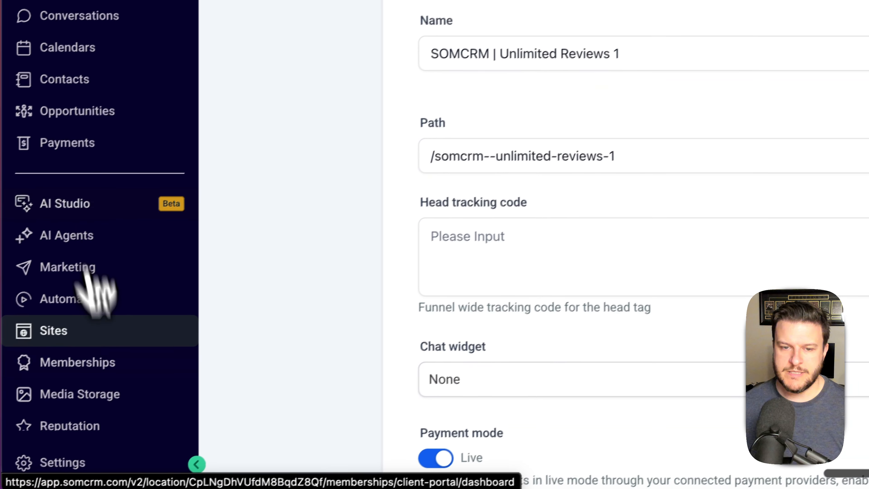
click(103, 393)
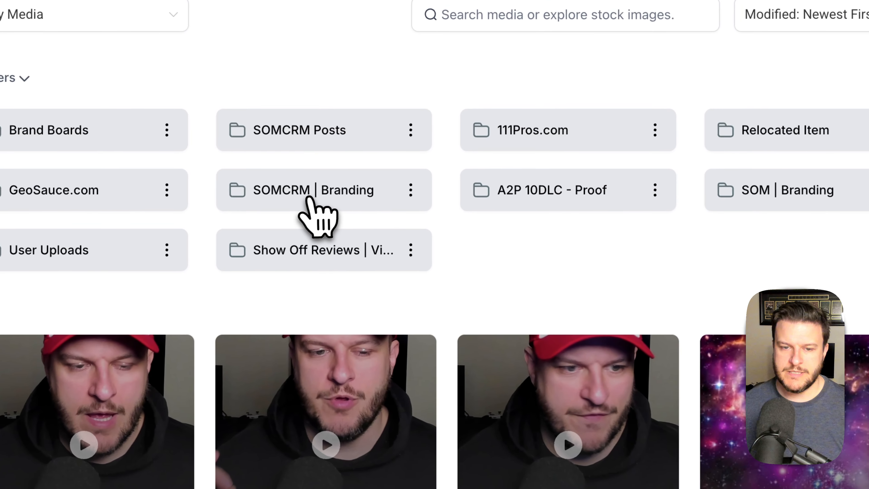
click(309, 199)
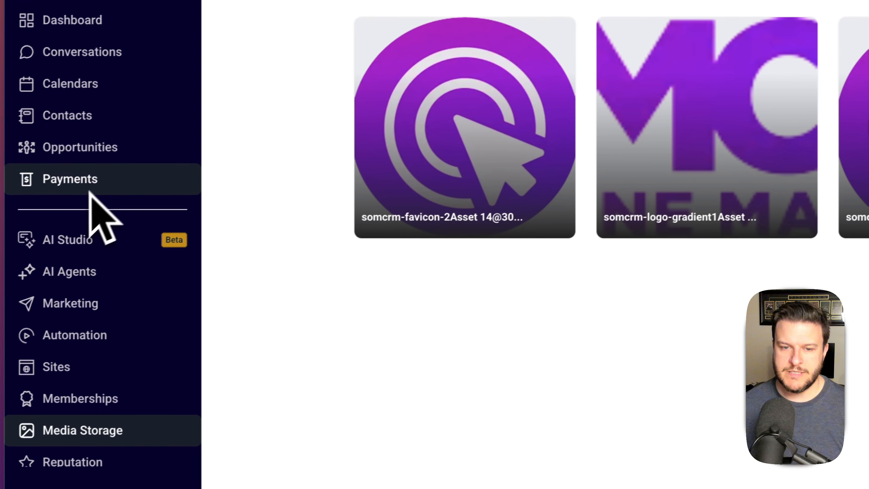
- Paste the somcrm-favicon image URL into the funnel's Favicon URL and save the settings
click(97, 368)
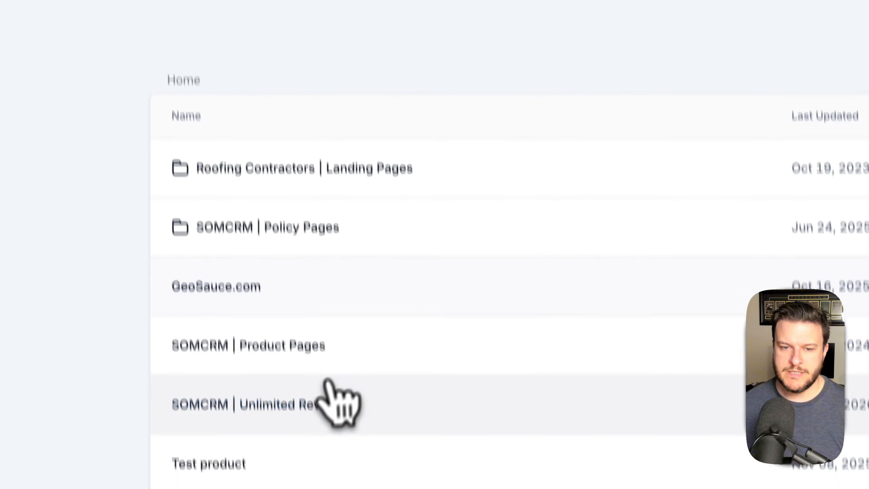
click(578, 344)
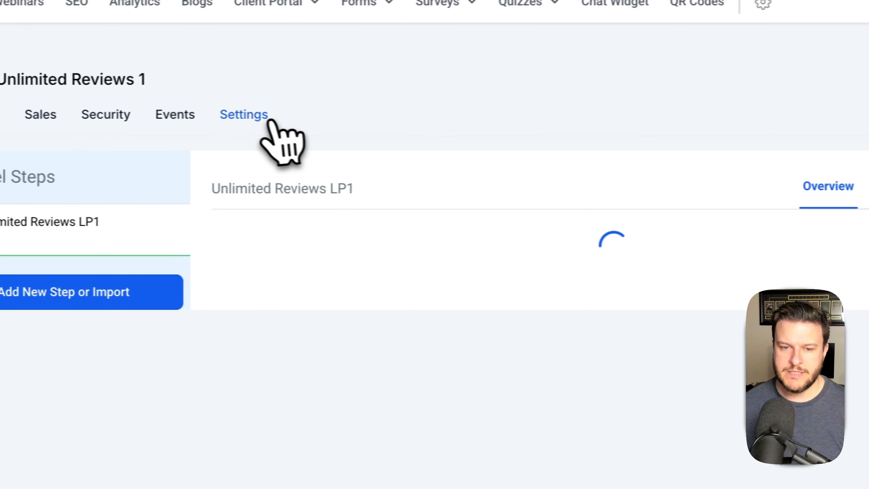
click(264, 116)
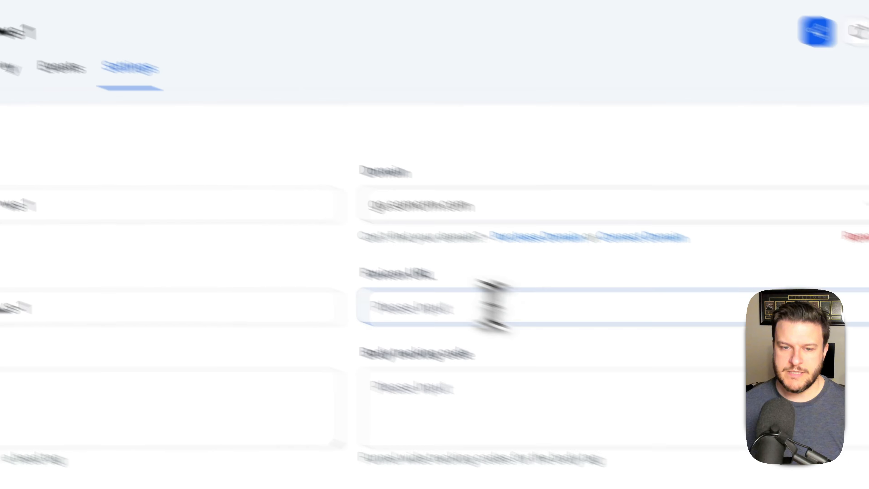
click(622, 348)
key(super+v)
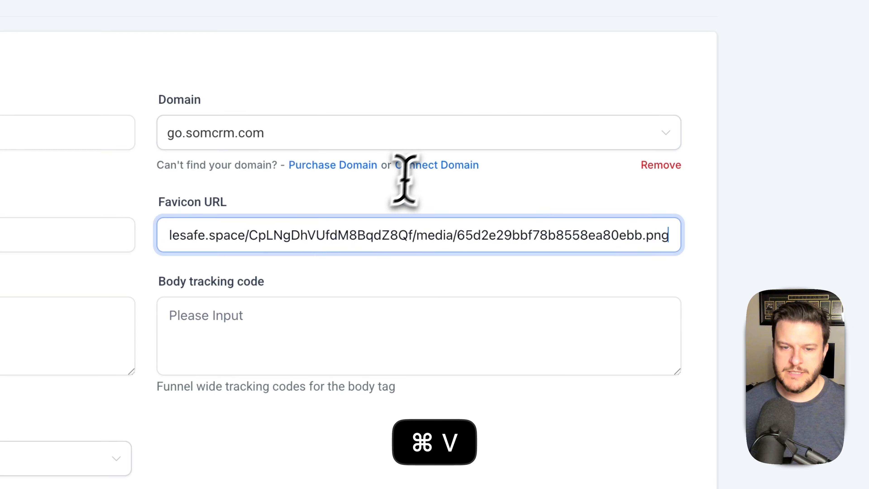
scroll(404, 180, down, 10)
click(661, 420)
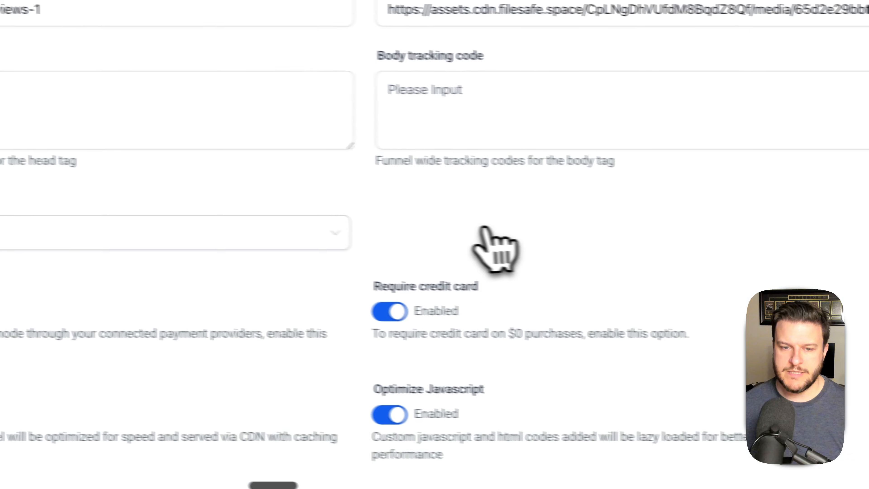
scroll(495, 243, up, 5)
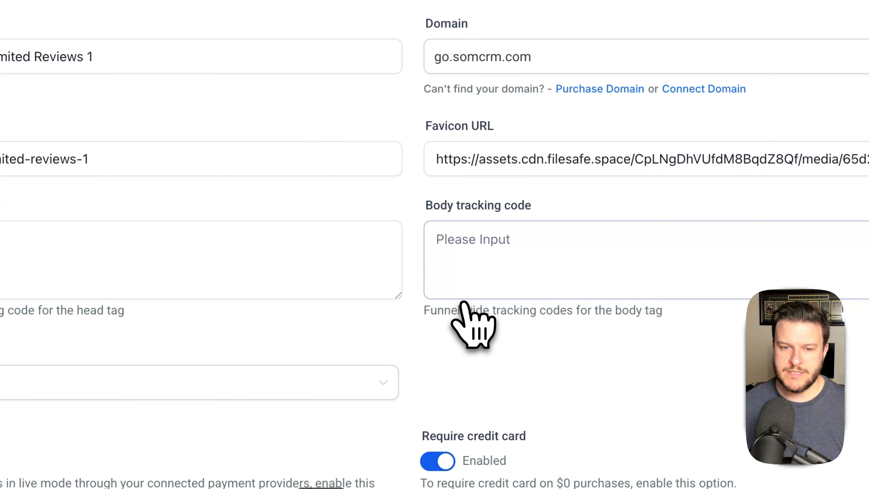
- Edit the Unlimited Reviews 1 funnel's Path field in Settings and save it
click(185, 77)
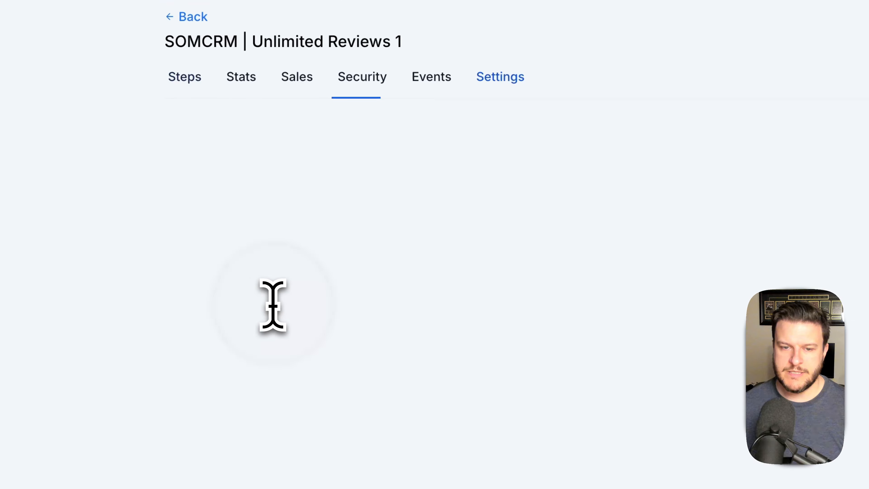
click(501, 78)
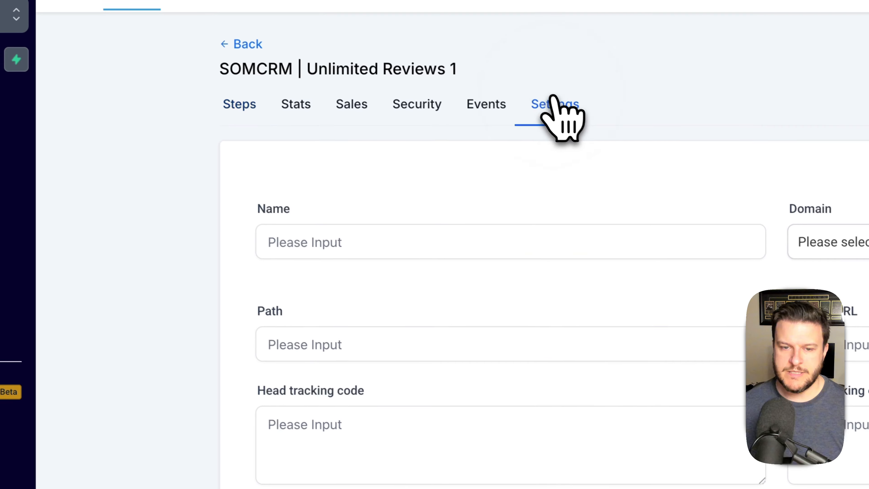
click(325, 335)
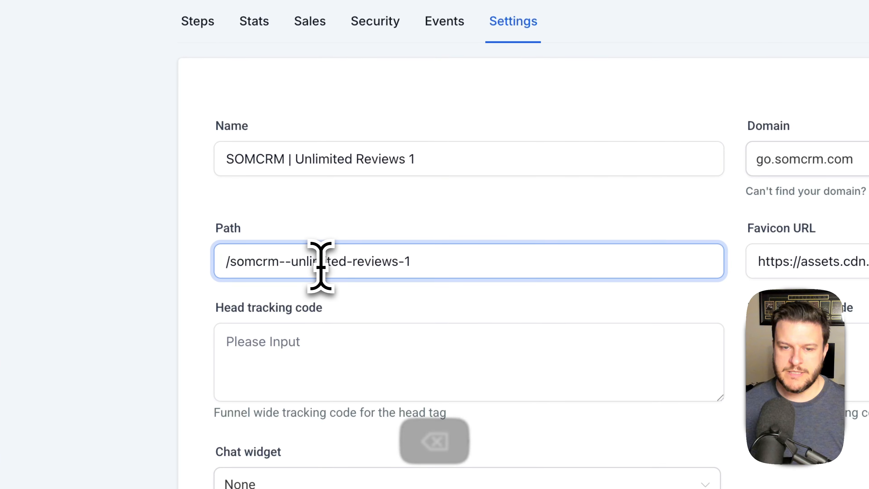
scroll(739, 280, down, 10)
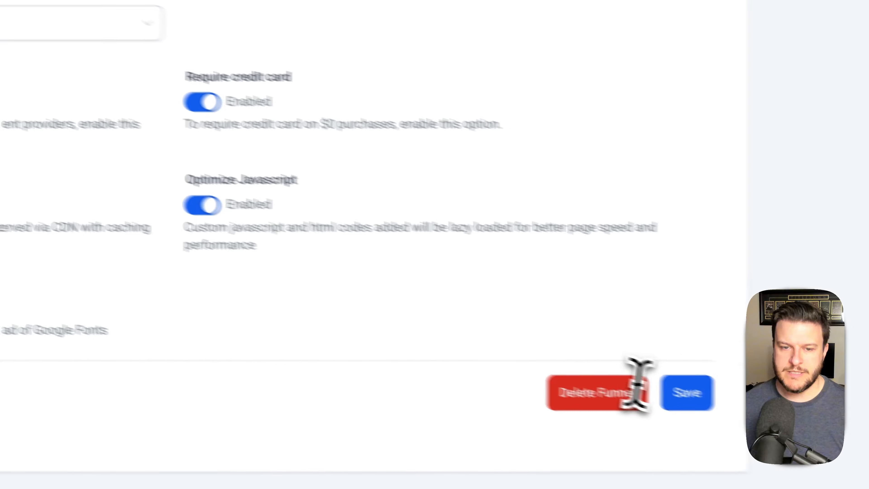
click(629, 377)
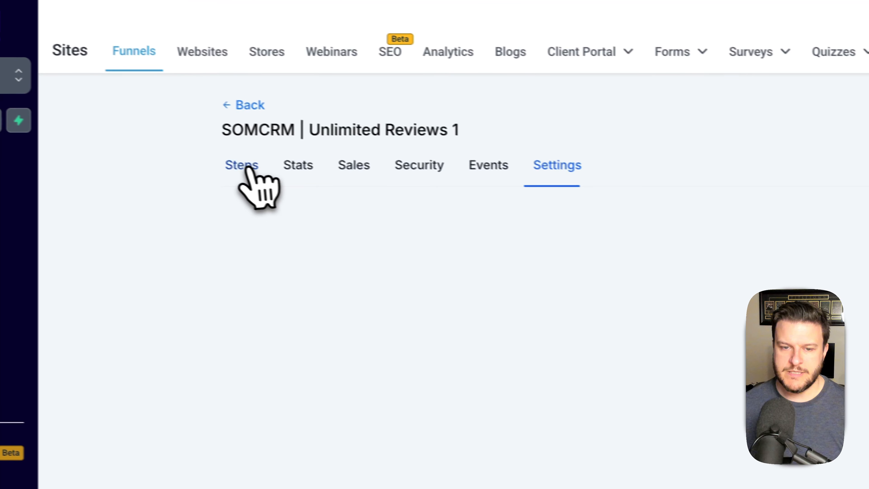
- Check the landing step's page details at /unlimited-reviews-lp-1 and close them unchanged
click(246, 170)
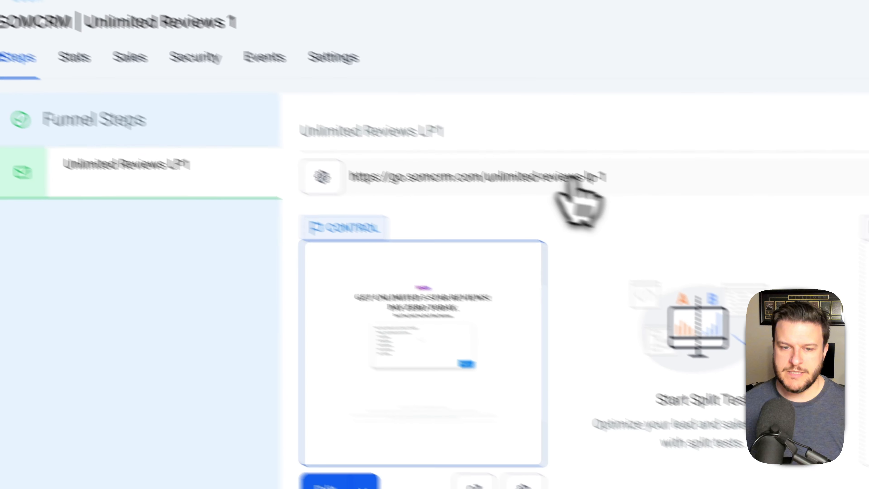
click(523, 484)
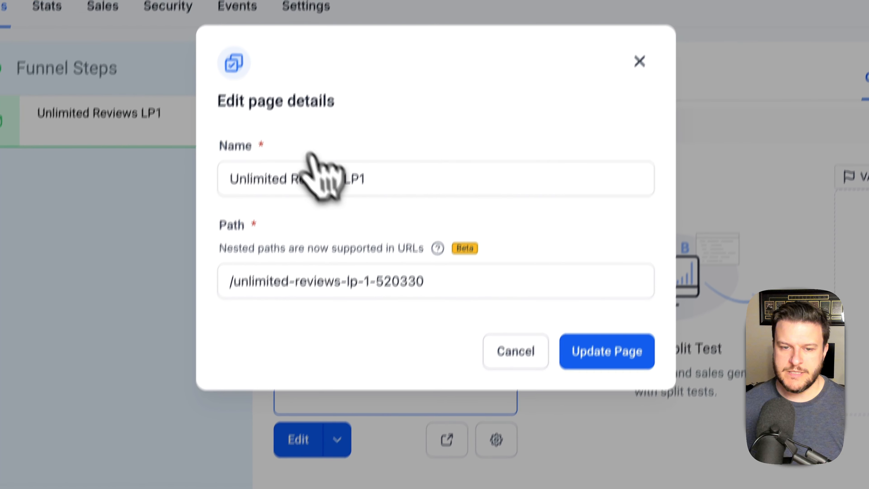
click(416, 283)
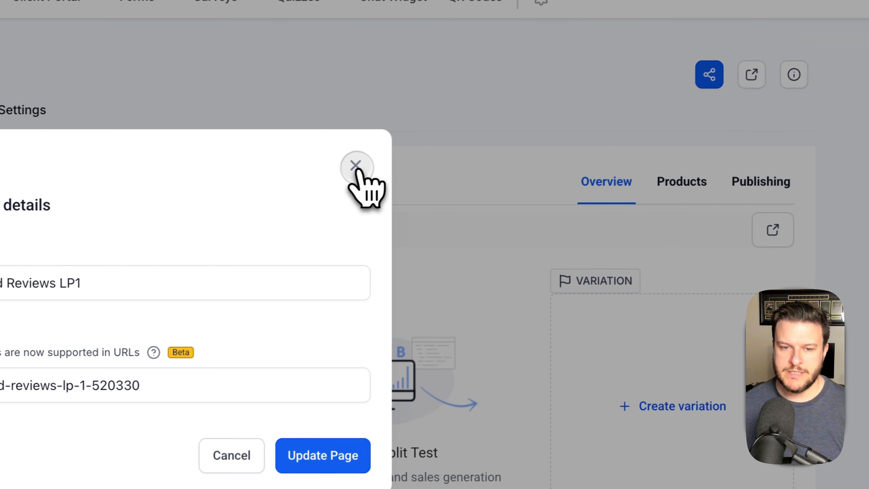
click(629, 102)
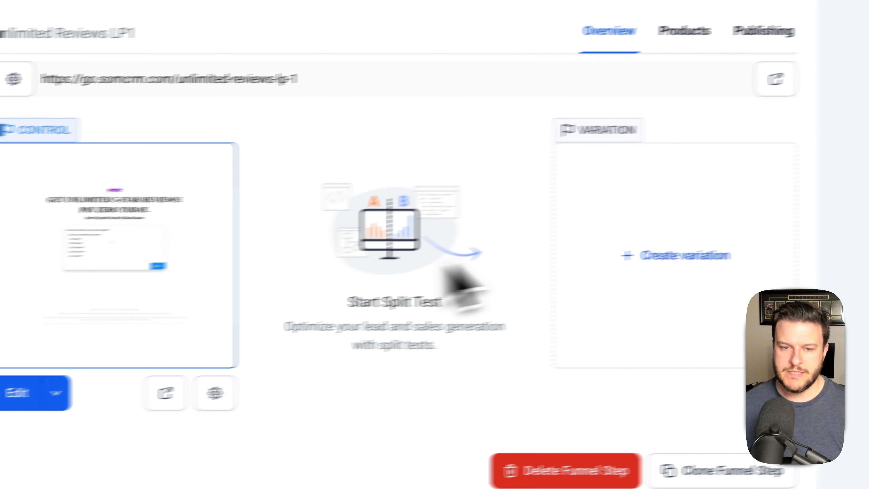